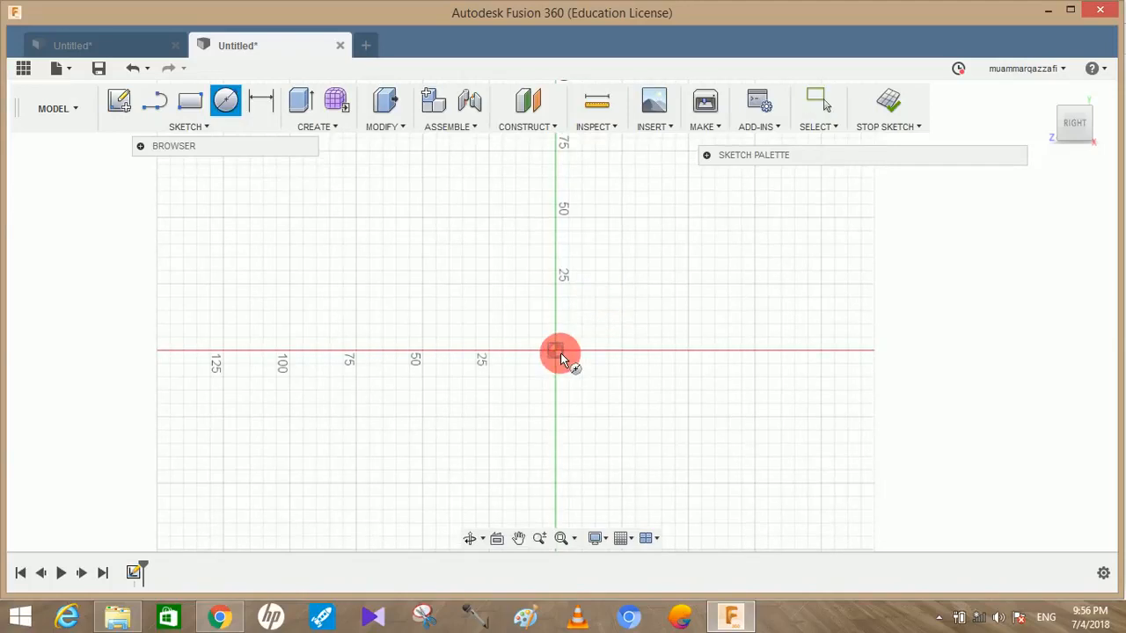
Step: Sketch a 48 mm diameter circle centred on the origin and place its dimension outside the circle
drag(560, 353, 703, 338)
text(48)
key(Return)
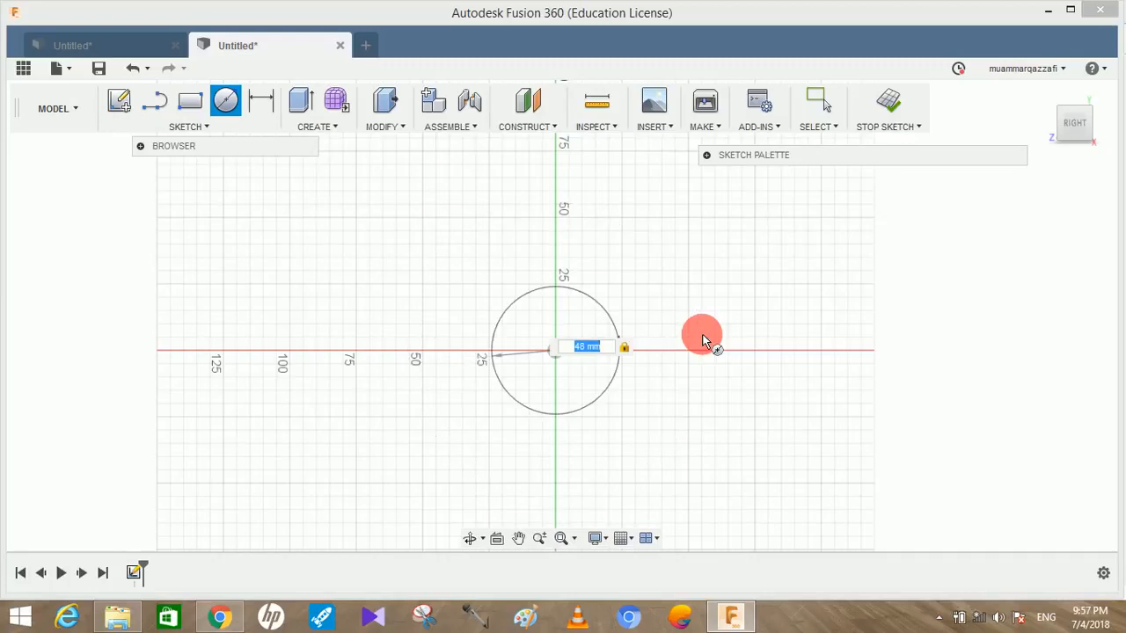
key(Escape)
drag(581, 341, 785, 370)
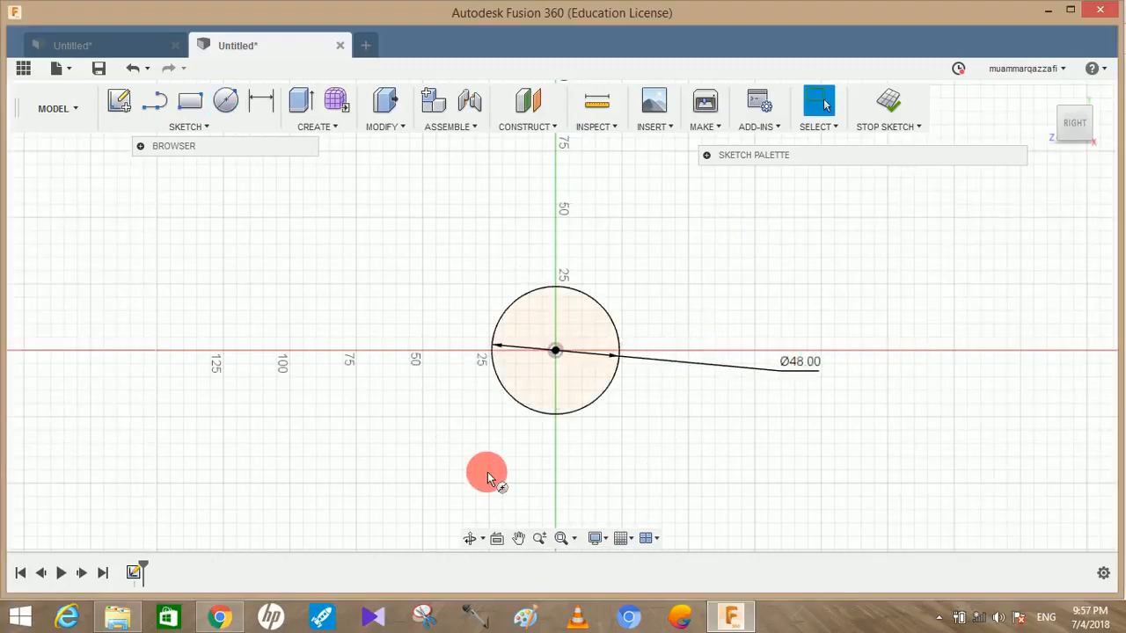
Step: Sketch a concentric 96 mm diameter circle at the origin and place its dimension outside both circles
key(c)
click(556, 352)
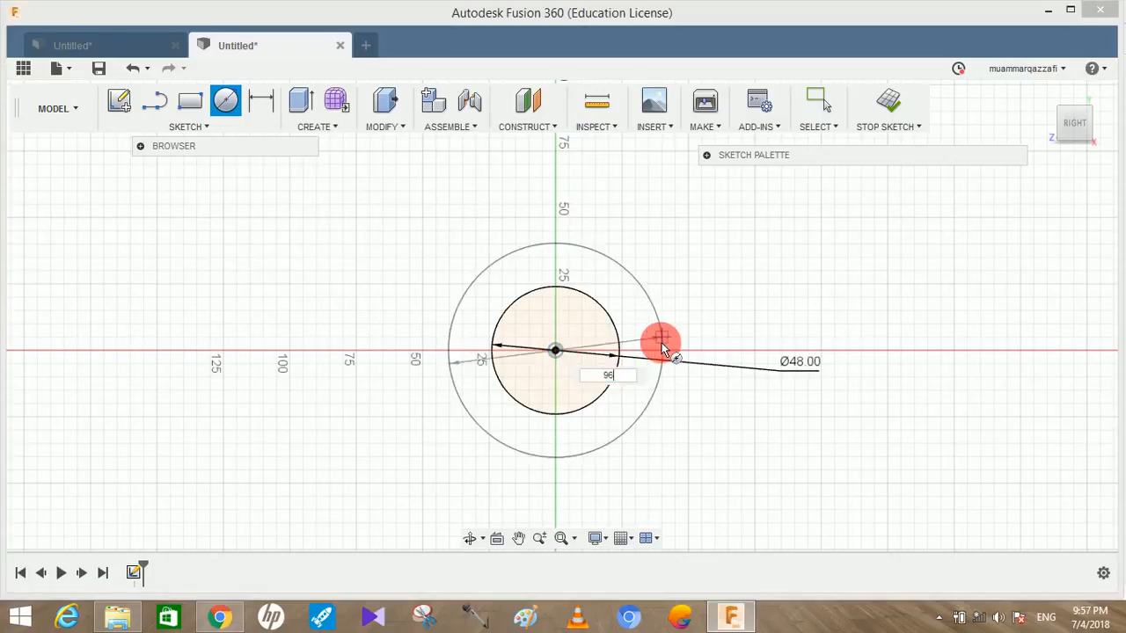
key(Return)
key(Escape)
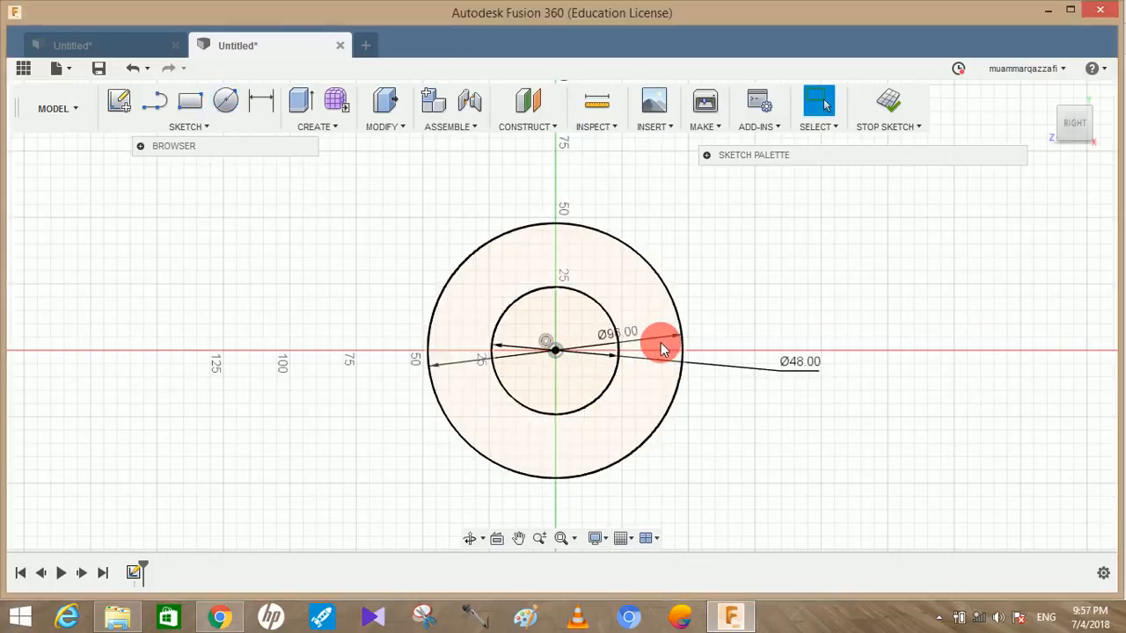
drag(652, 348, 829, 315)
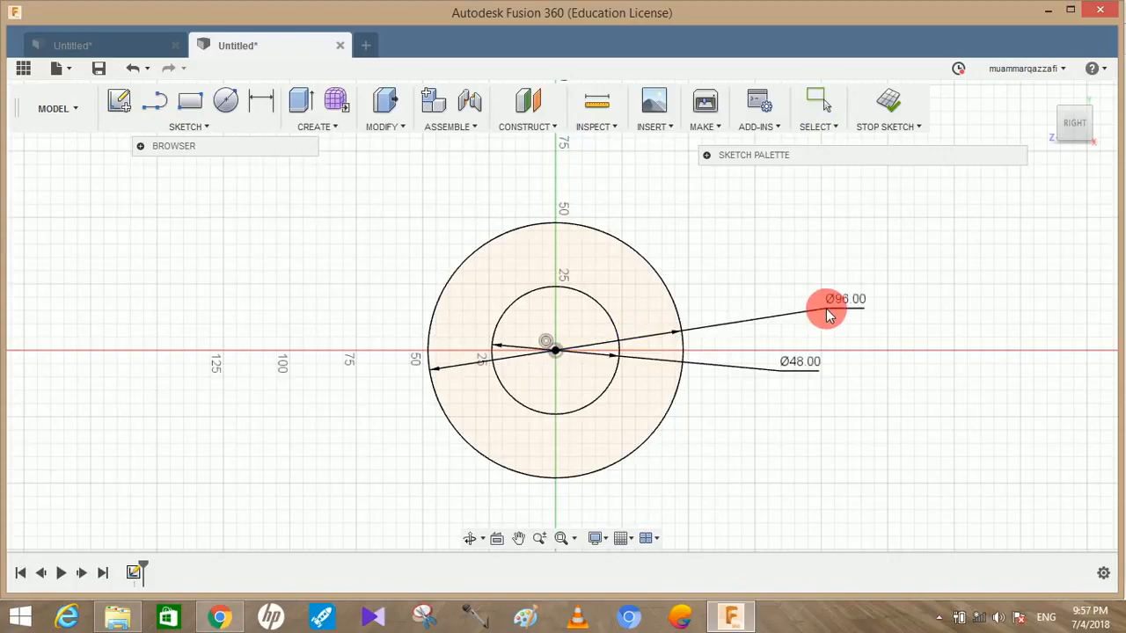
Step: Sketch an 8 mm line vertically upward from the circles' centre and place its dimension outside the outer circle
scroll(609, 265, up, 2)
click(156, 104)
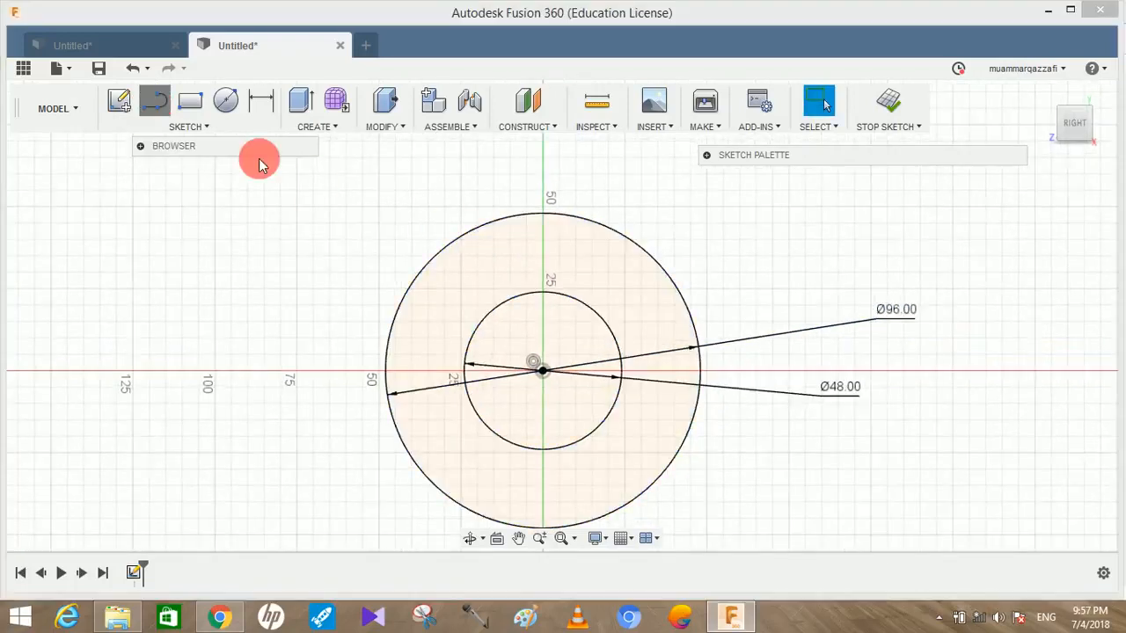
click(541, 372)
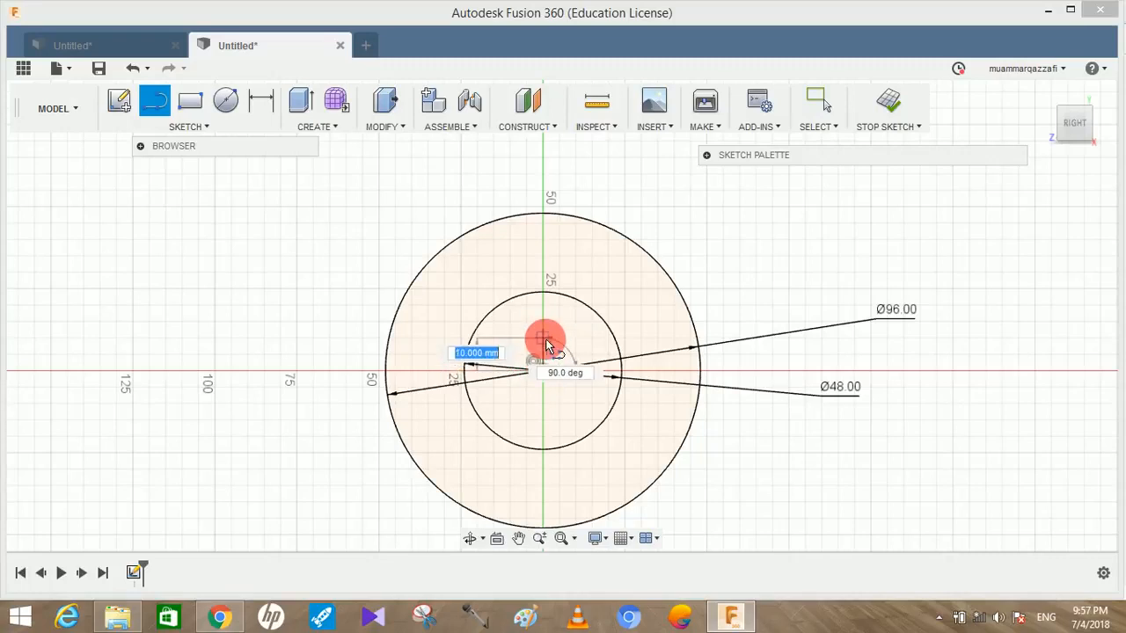
key(Return)
key(Escape)
drag(546, 345, 792, 341)
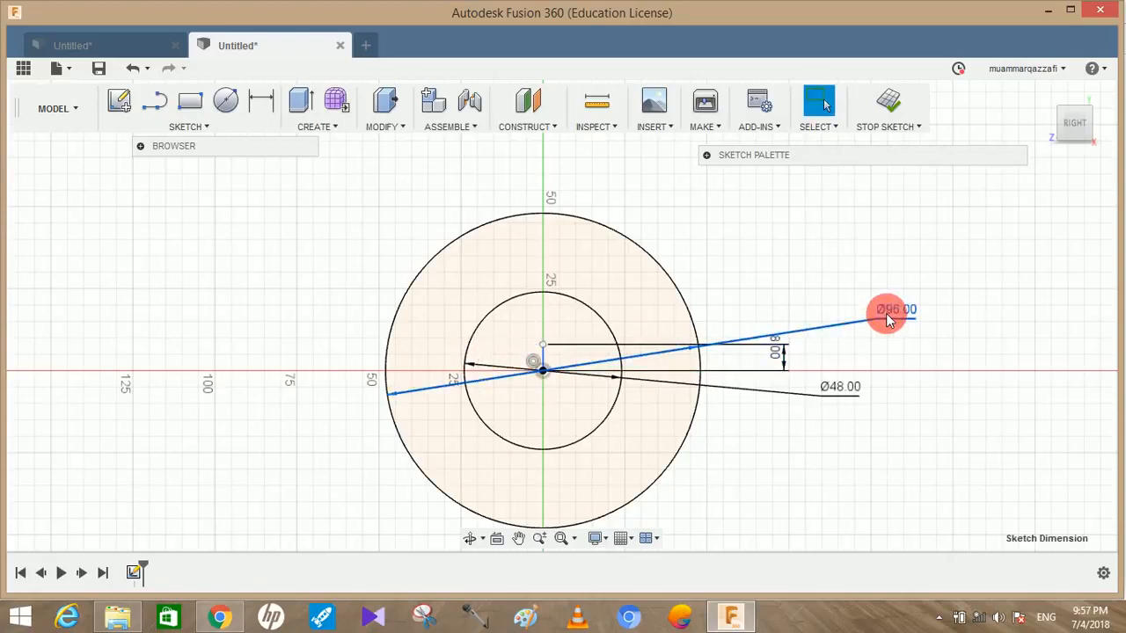
Step: Delete both circle diameter dimensions and move the short vertical line's dimension farther from the circles
drag(886, 313, 843, 398)
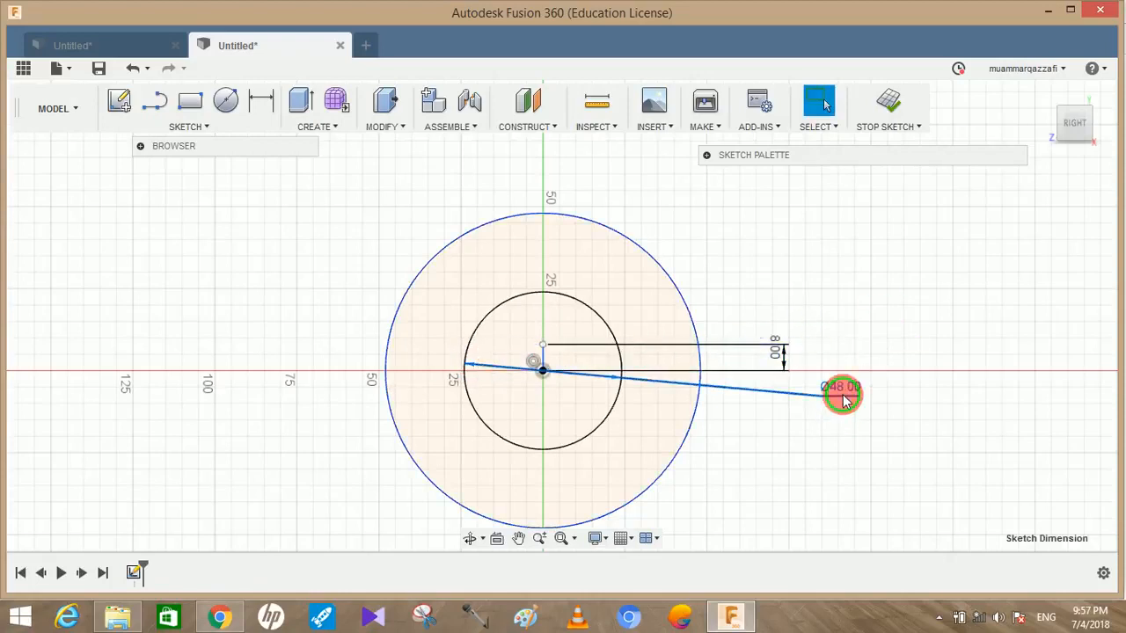
key(Delete)
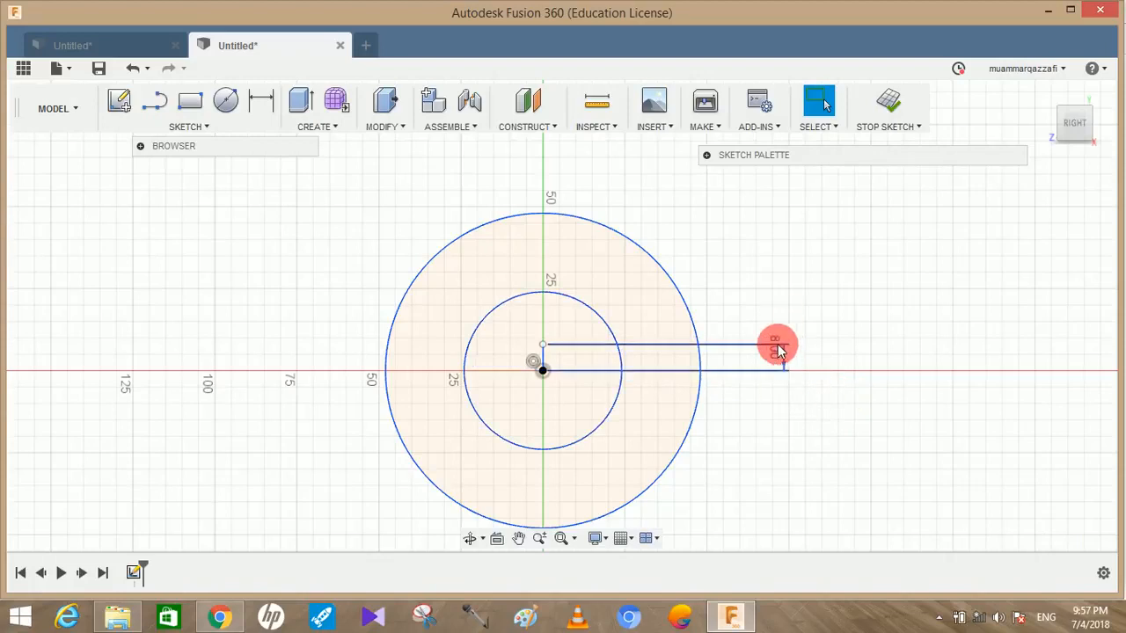
drag(789, 356, 804, 352)
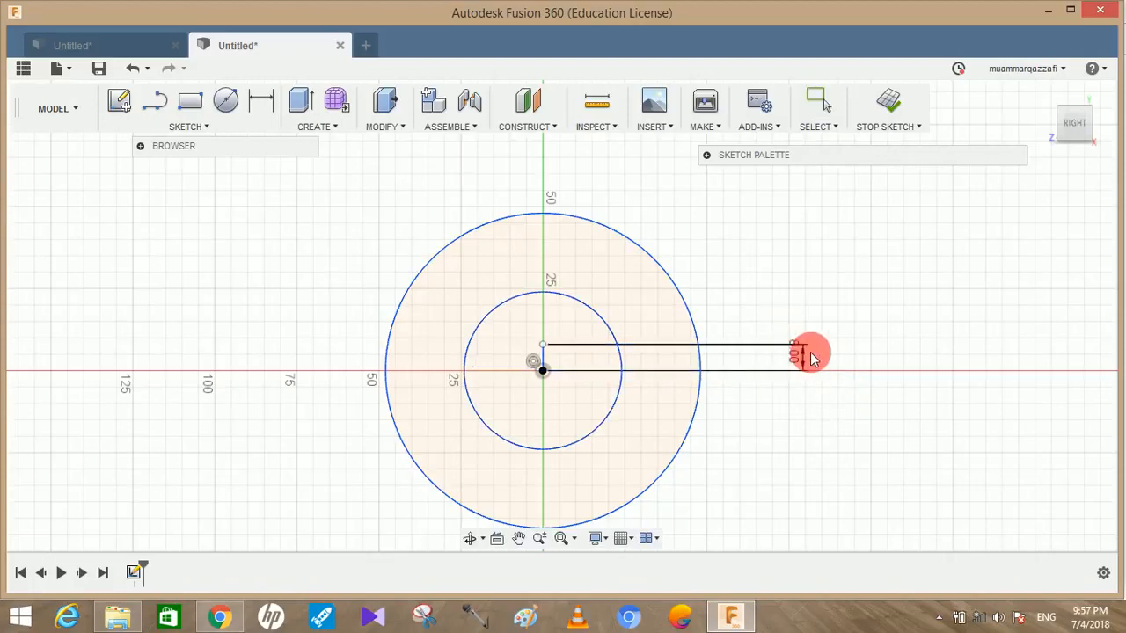
Step: Sketch a horizontal line from the upper end of the short vertical line leftward to the inner circle
click(157, 100)
click(543, 345)
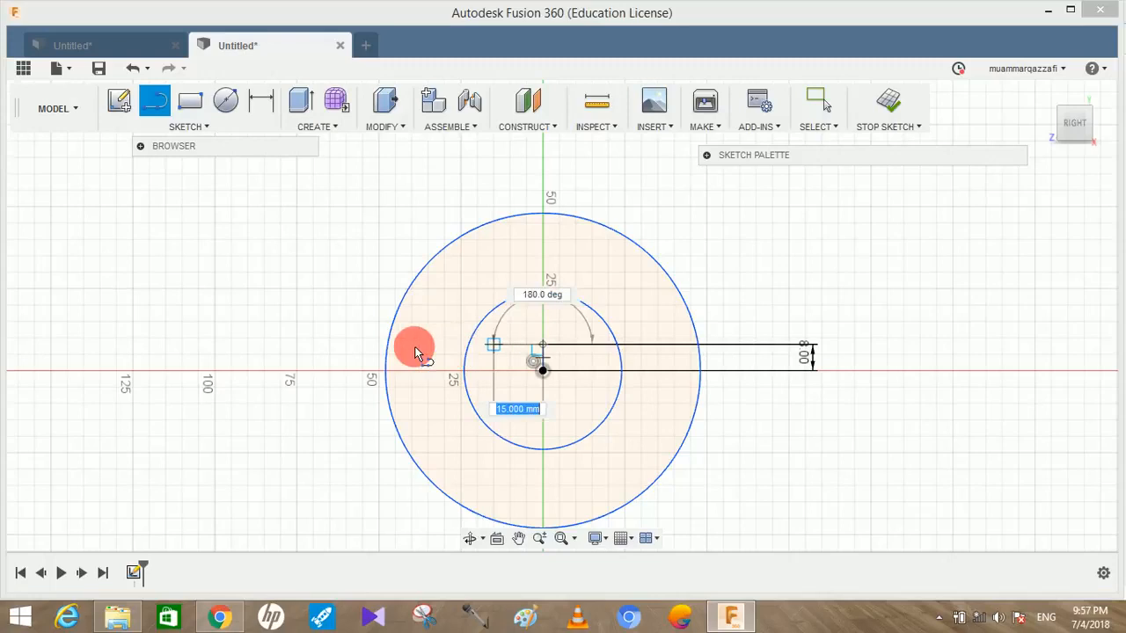
double_click(469, 345)
click(476, 341)
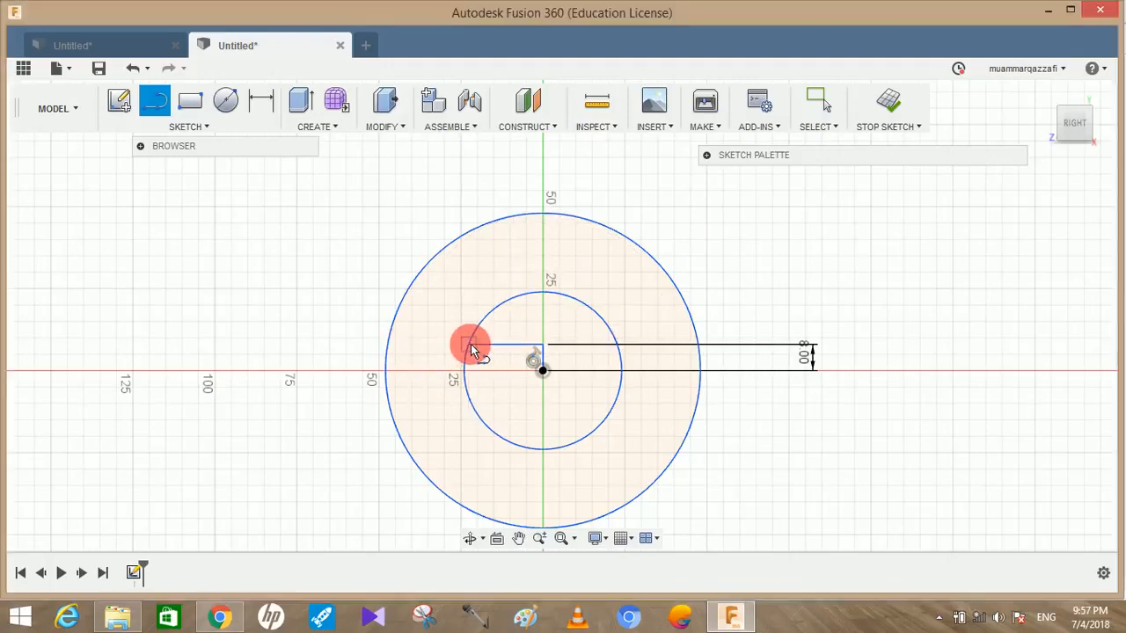
Step: Continue the horizontal line 5 mm outward past the inner circle and place its dimension below the line
click(465, 345)
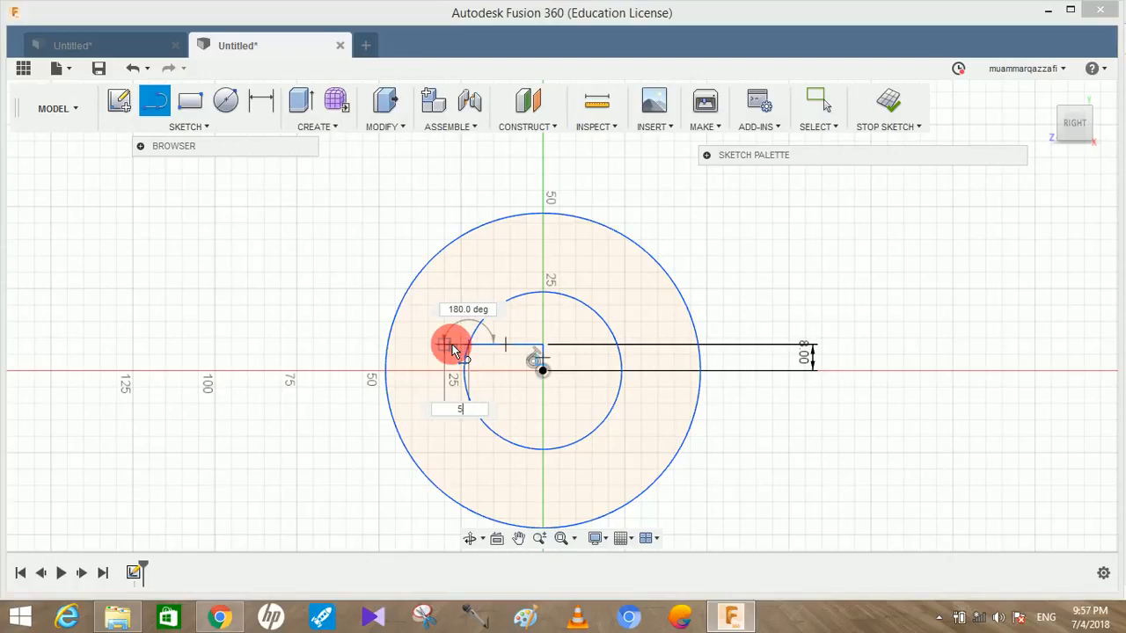
key(Return)
key(Escape)
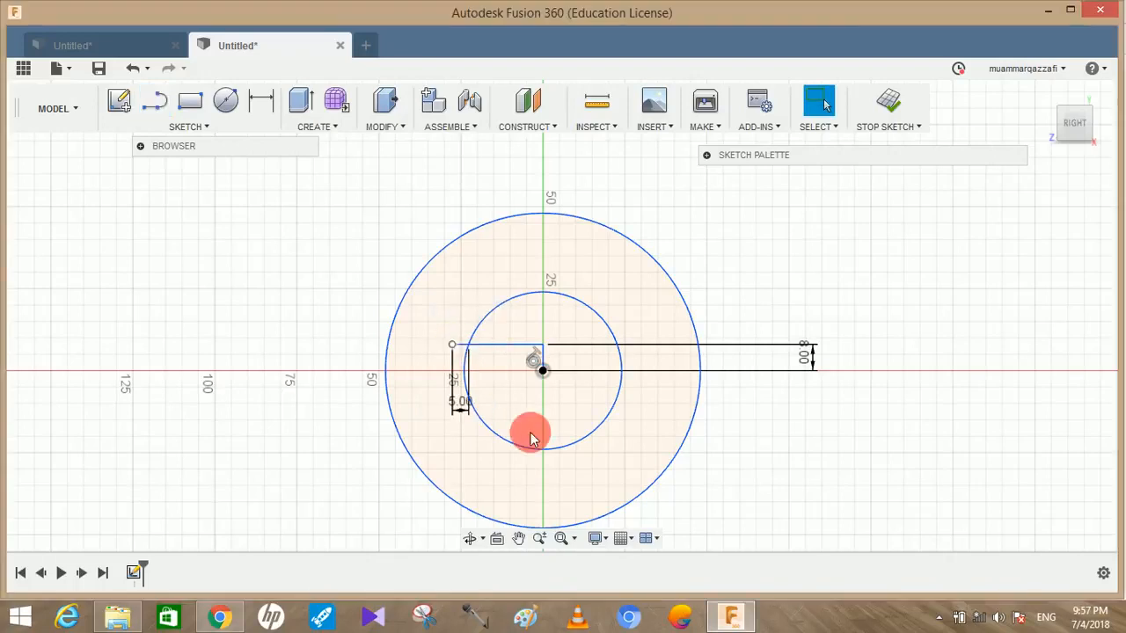
drag(449, 402, 458, 486)
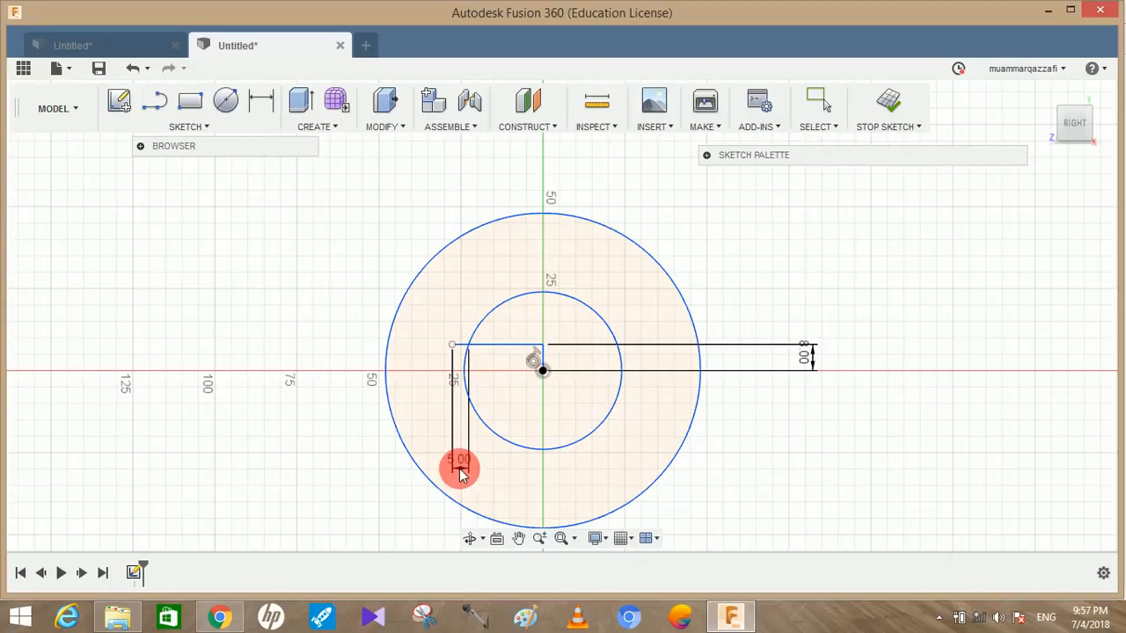
Step: Sketch a 16 mm vertical line upward from the outer end of the 5 mm line and place its dimension outside the circles
key(l)
click(456, 343)
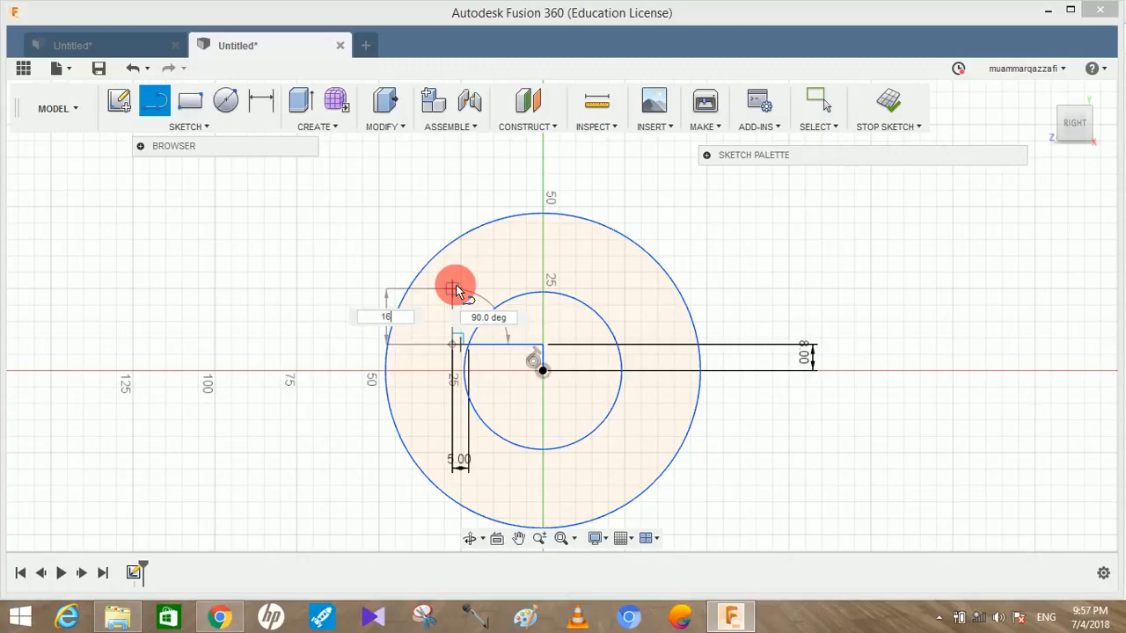
text(16)
key(Return)
key(Escape)
drag(378, 316, 212, 324)
Step: Sketch a 26 mm horizontal line outward from the top of the 16 mm line and rearrange the 16 mm and 26 mm dimensions
key(l)
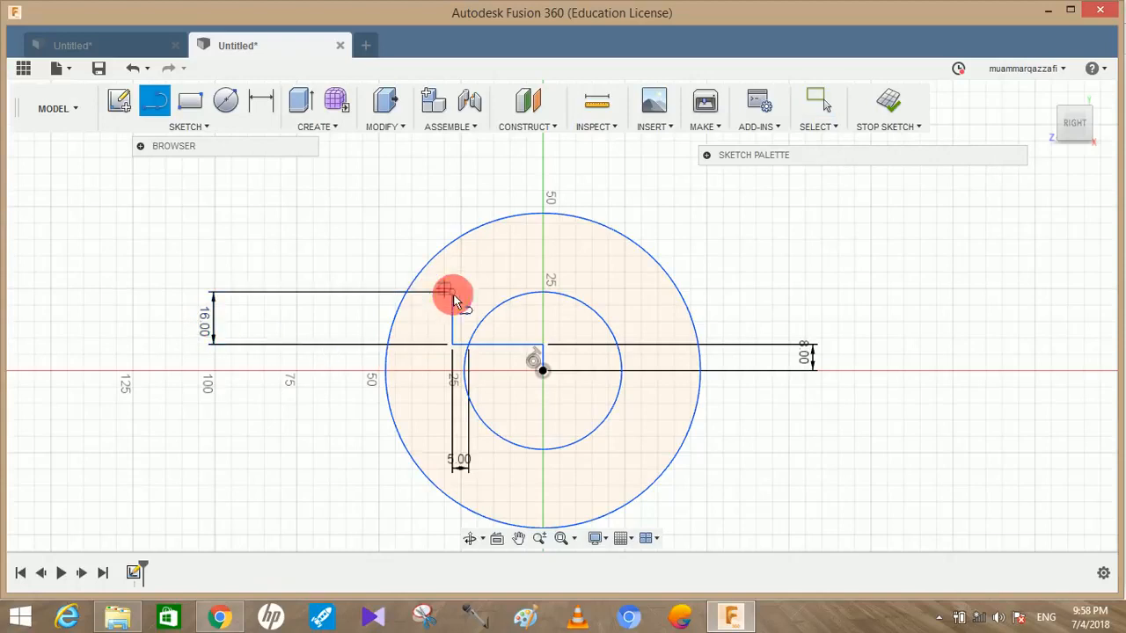
click(450, 293)
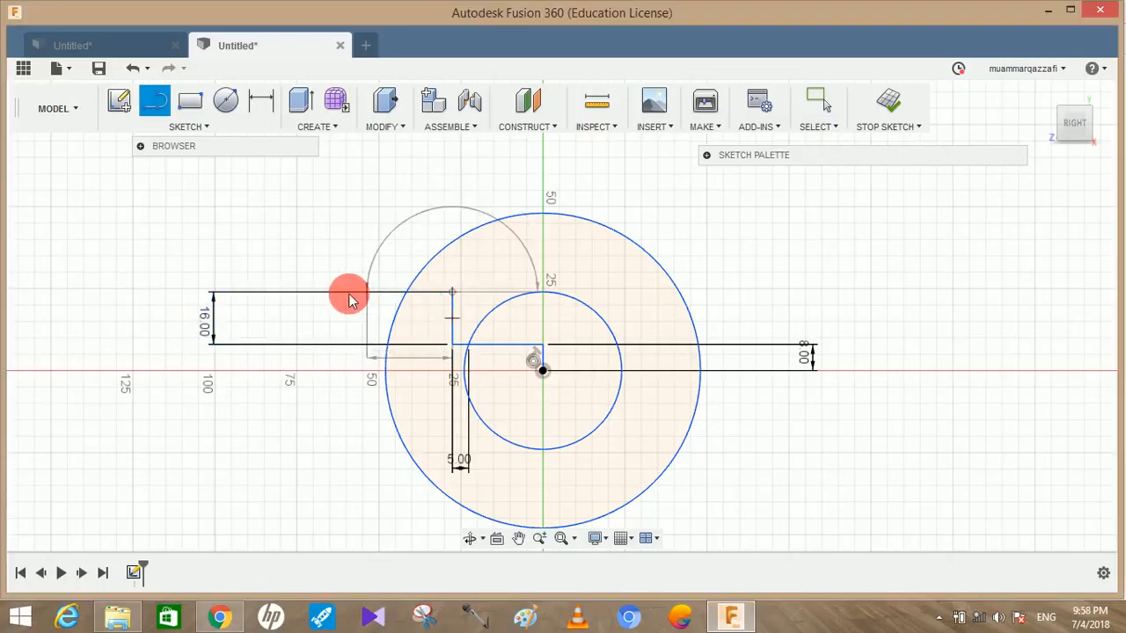
key(Return)
key(Escape)
mouse_move(213, 324)
mouse_down()
mouse_move(533, 314)
mouse_move(794, 284)
mouse_move(878, 292)
mouse_move(881, 252)
mouse_up()
drag(410, 352, 402, 444)
drag(400, 497, 402, 528)
Step: Delete the 16 mm and 5 mm dimensions from the stepped profile
click(886, 269)
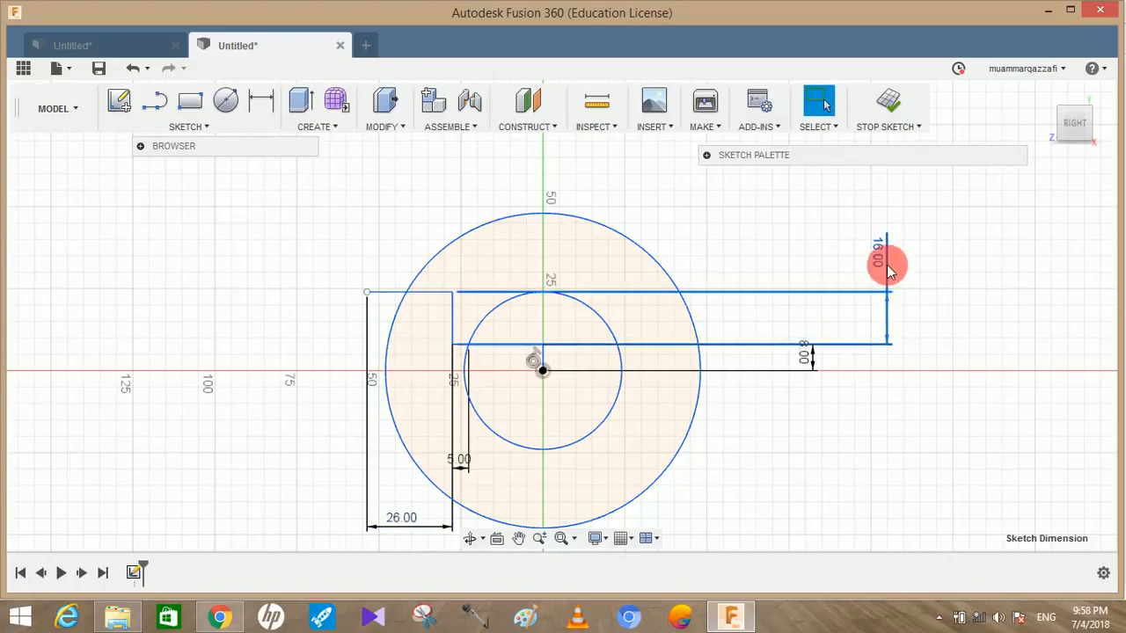
key(Delete)
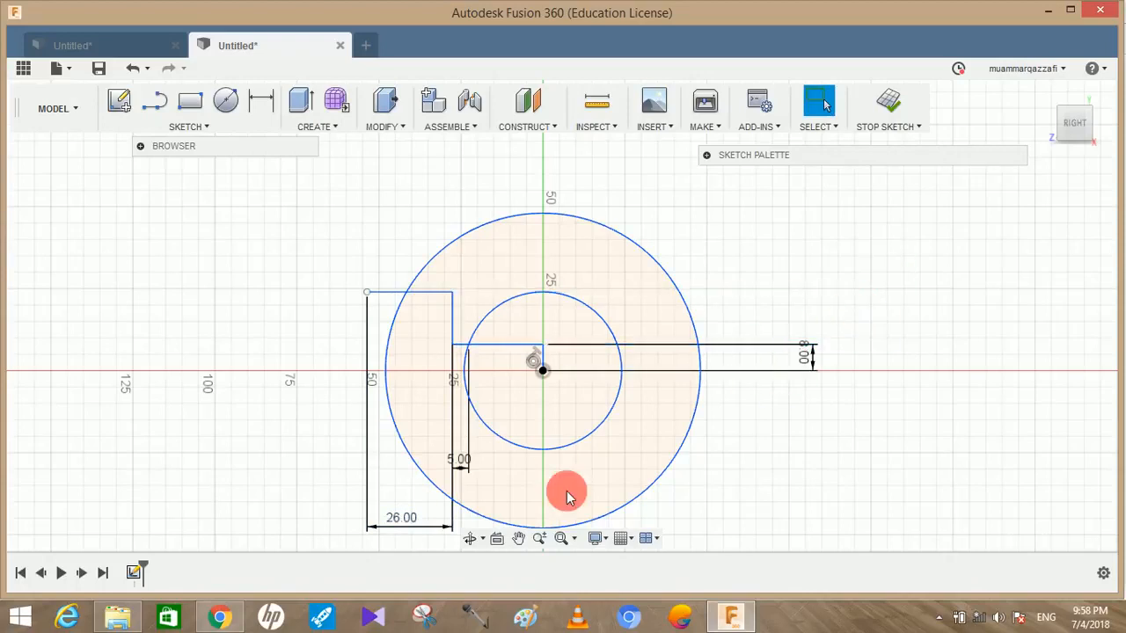
click(457, 464)
key(Delete)
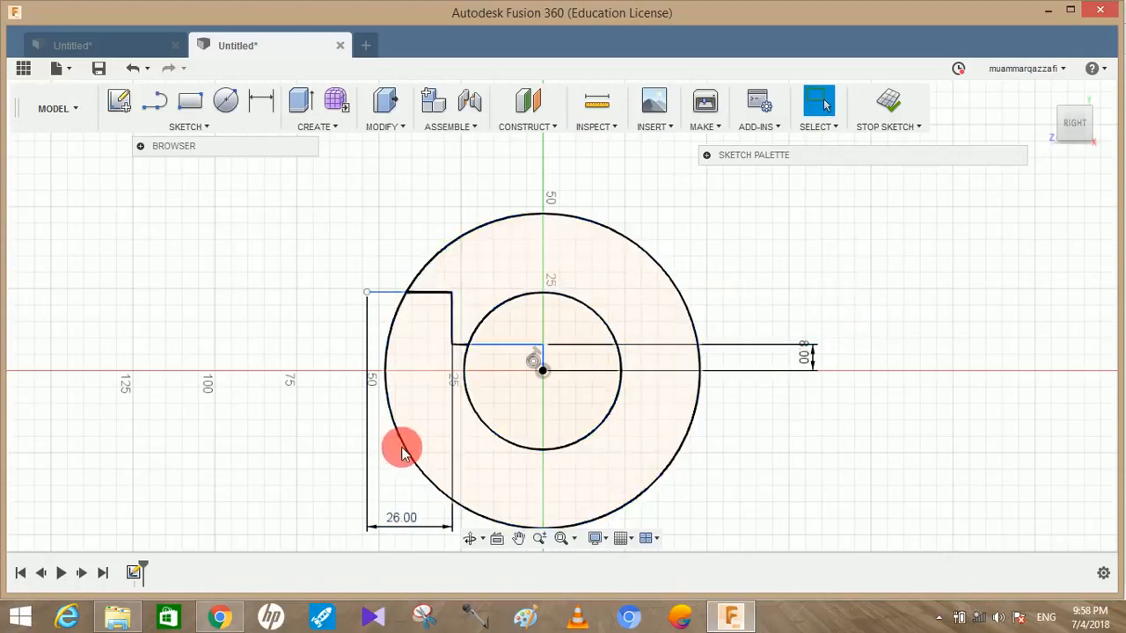
Step: Sketch a 12 mm vertical line upward from the outer end of the 26 mm line
key(l)
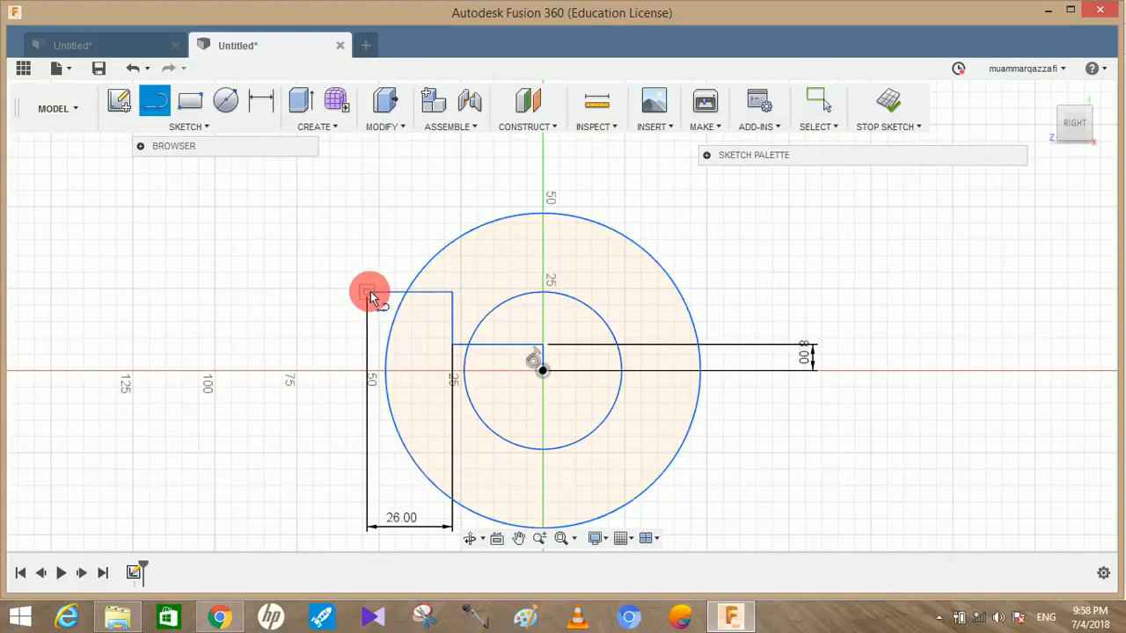
click(368, 293)
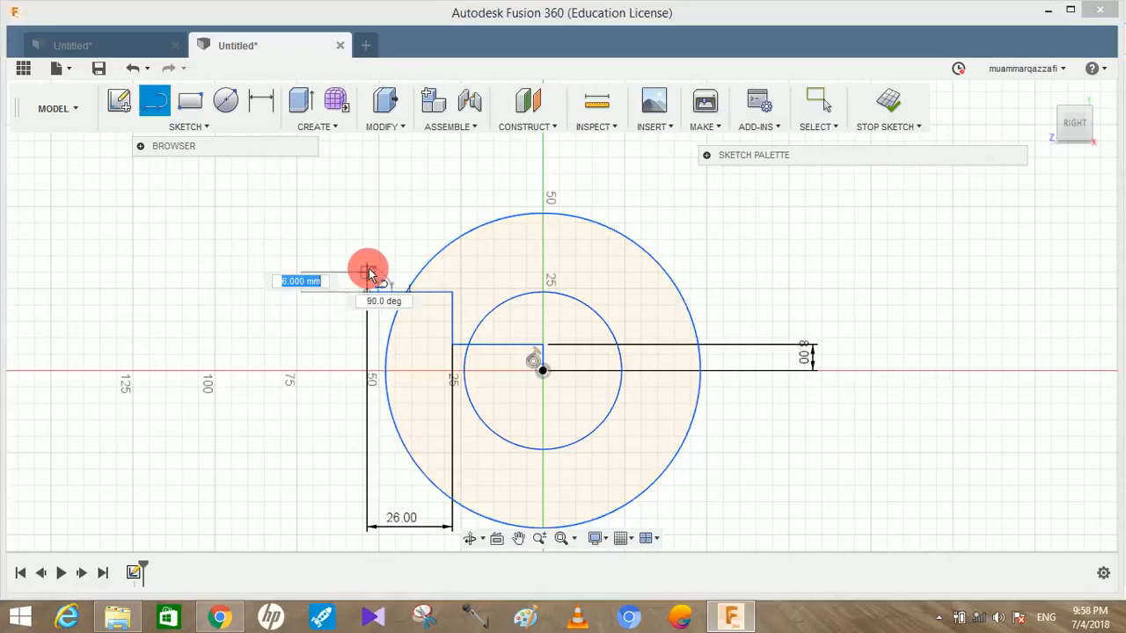
text(12)
key(Return)
key(Escape)
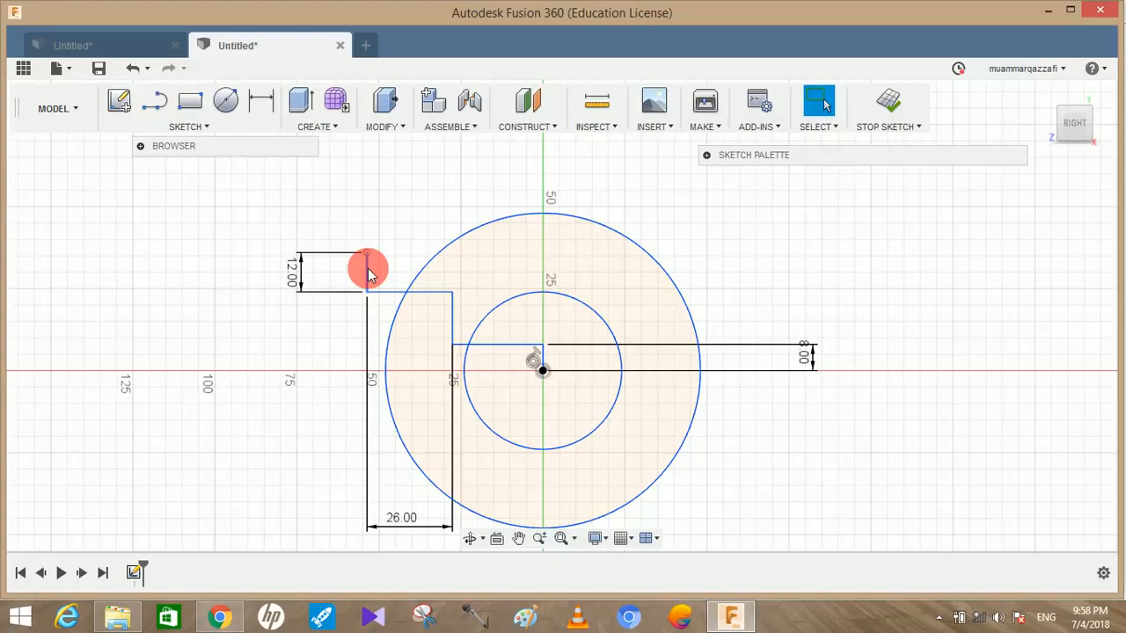
Step: Sketch a horizontal line from the top of the 12 mm line inward to the outer circle
click(154, 99)
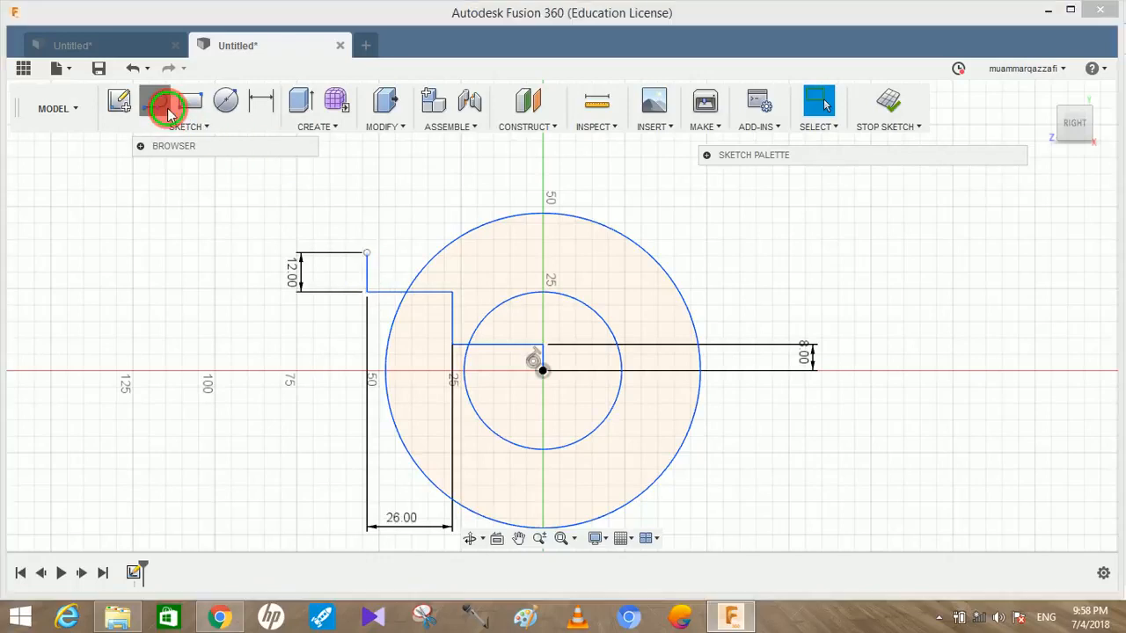
click(368, 254)
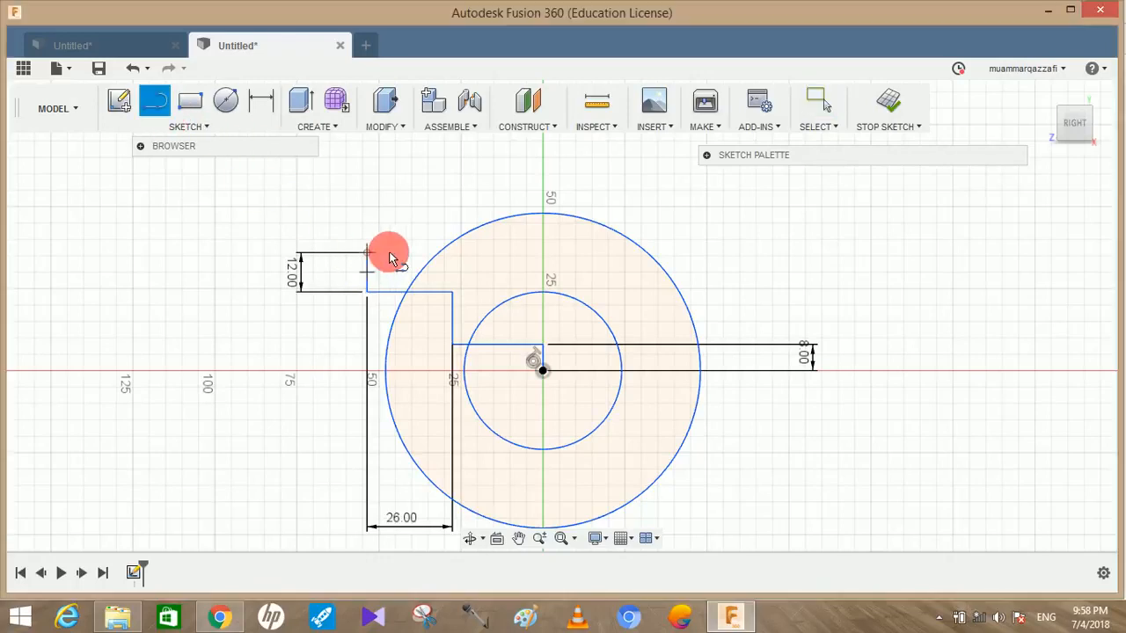
click(443, 255)
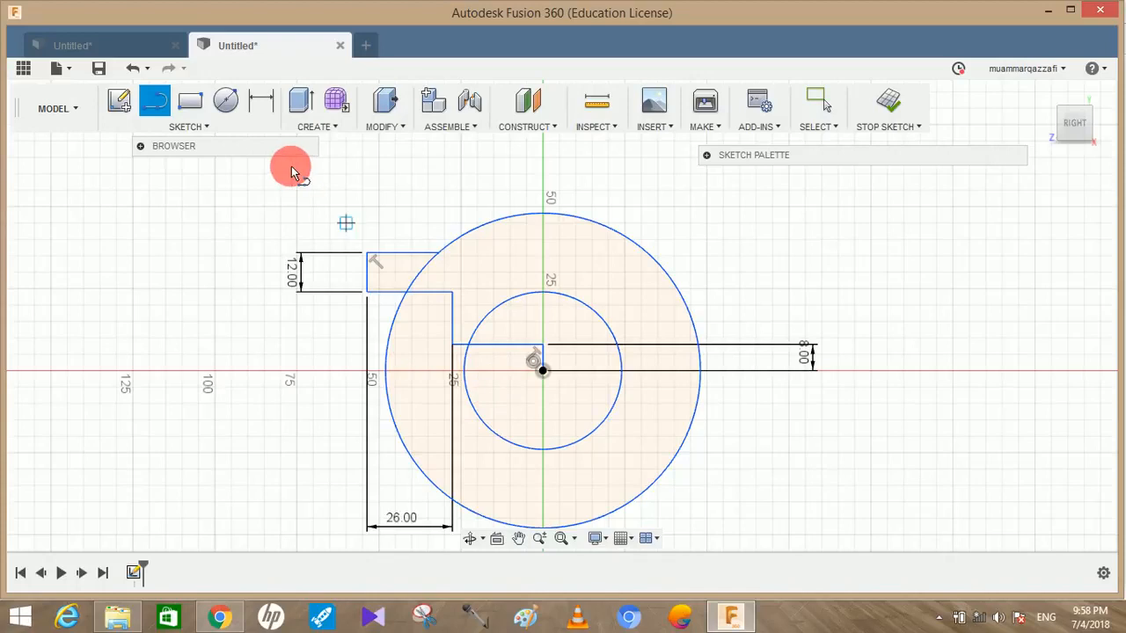
Step: Mirror the five stepped profile lines about the short vertical line at the circles' centre
click(185, 128)
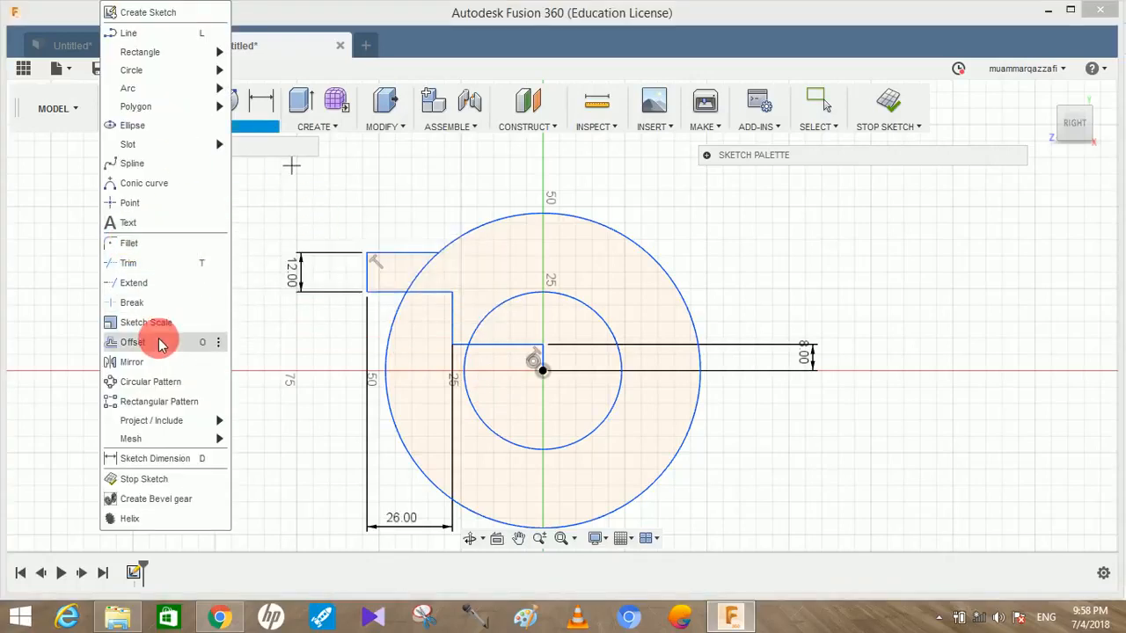
click(154, 364)
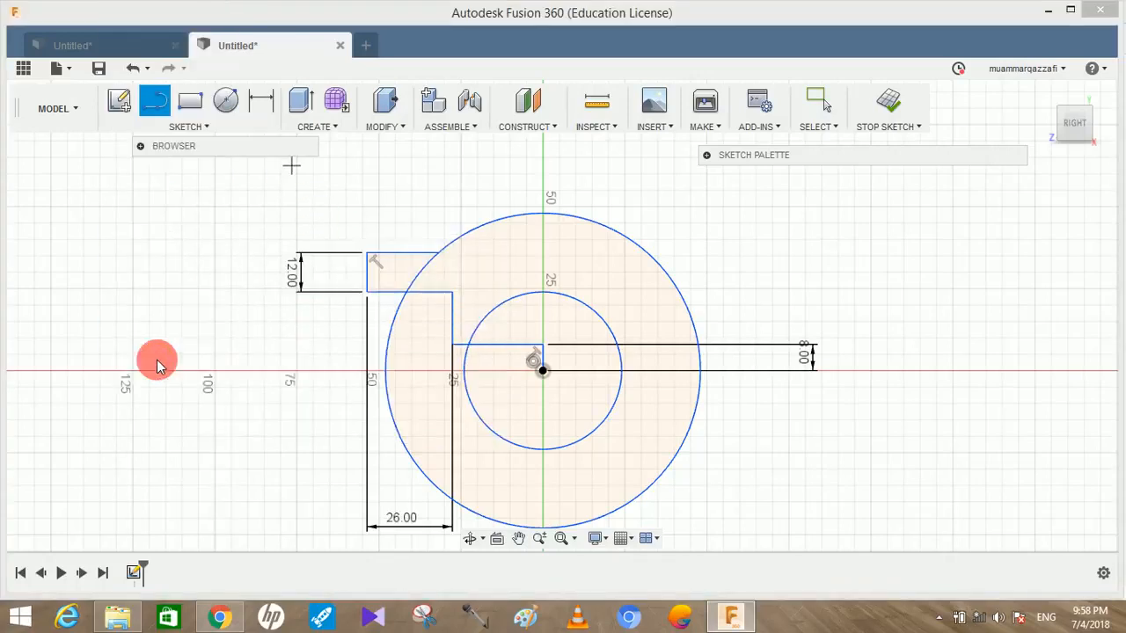
click(384, 255)
click(370, 275)
click(385, 254)
click(392, 290)
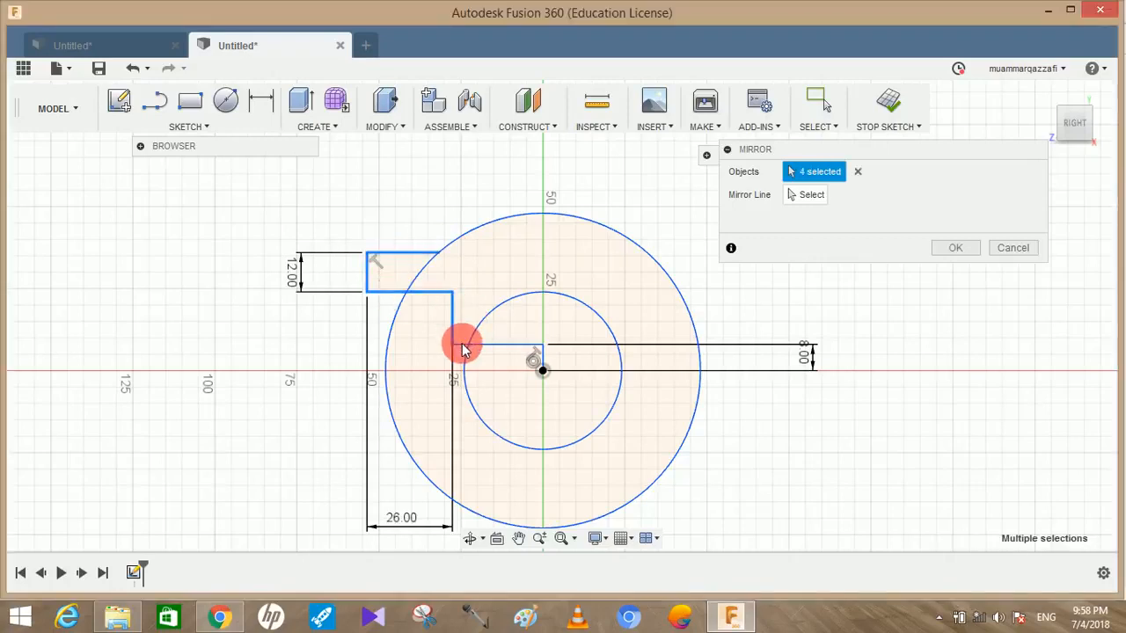
click(471, 346)
click(806, 194)
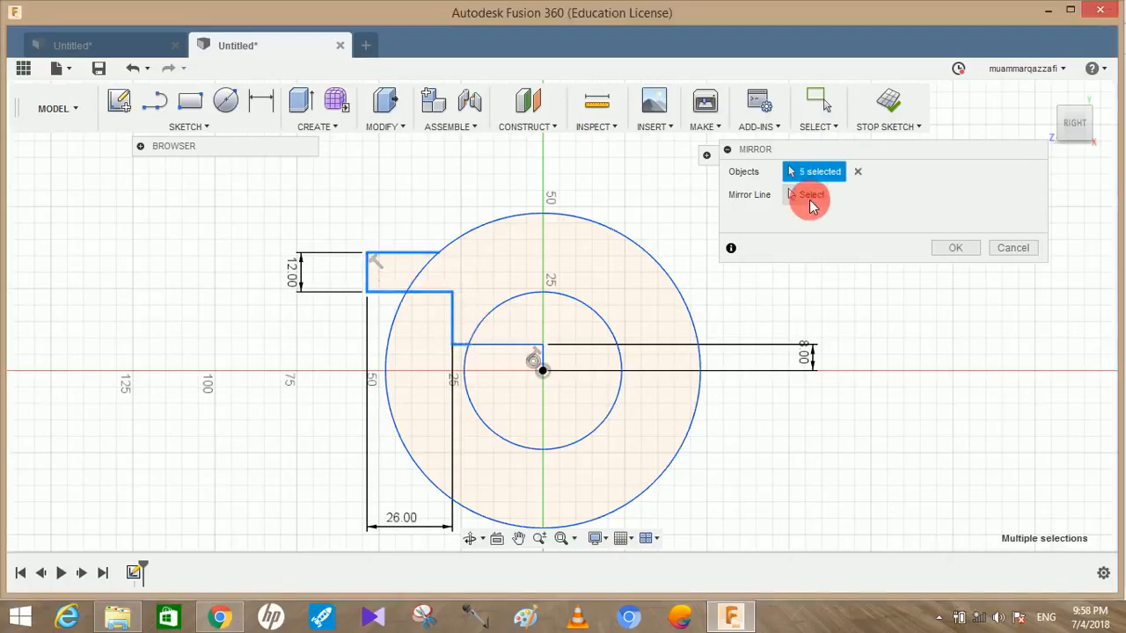
click(544, 361)
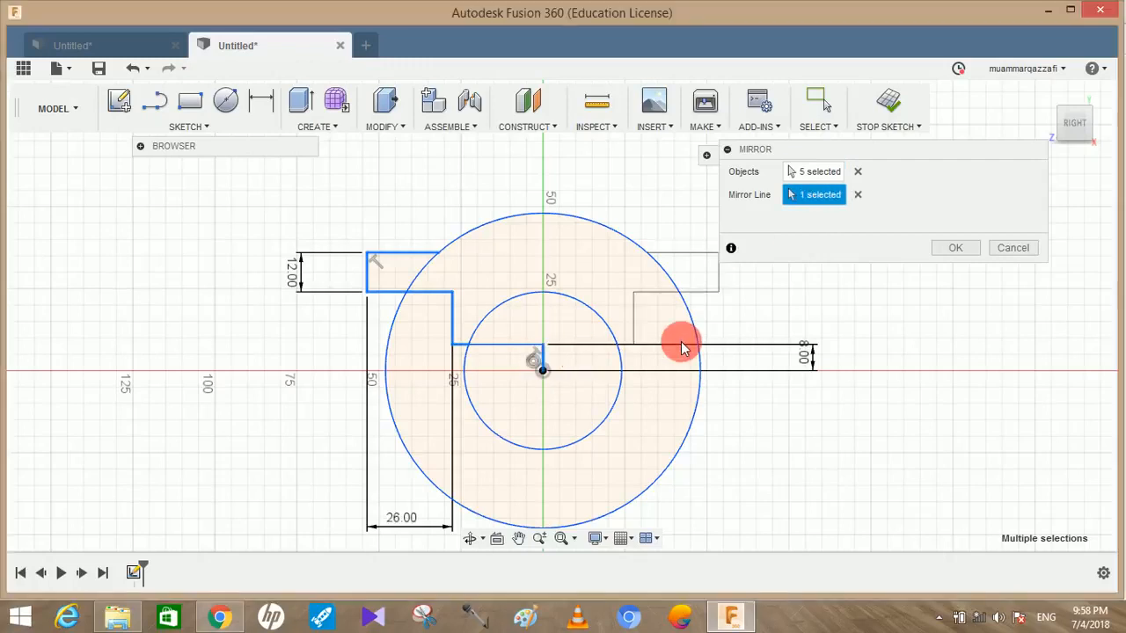
click(945, 249)
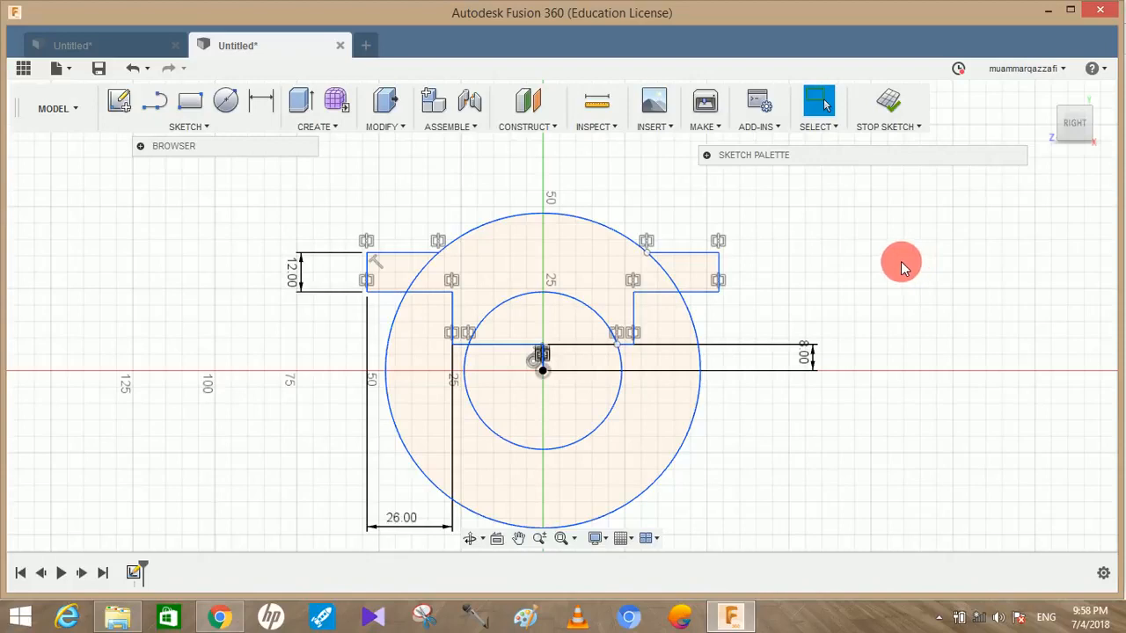
Step: Trim away the lower arcs of both circles and the construction lines inside the bore
click(176, 128)
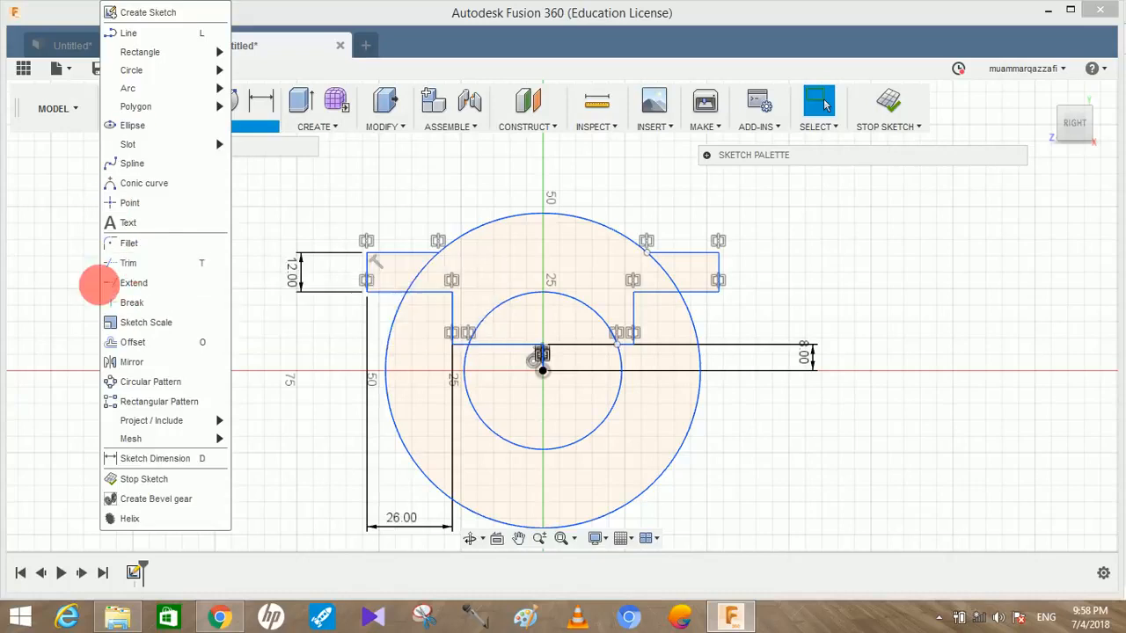
click(827, 253)
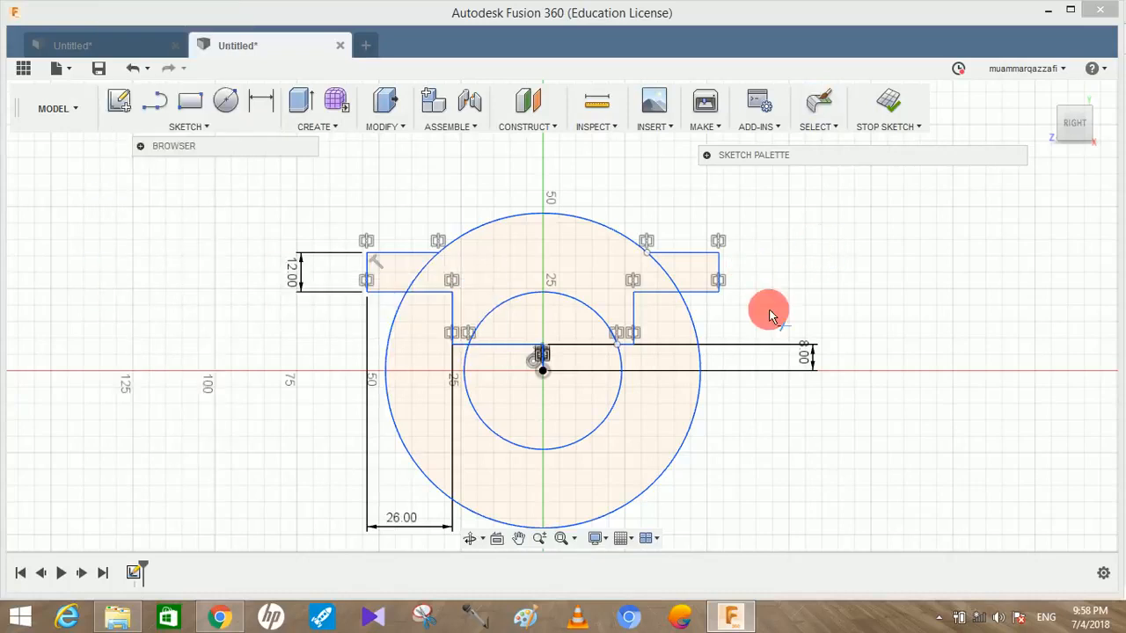
click(695, 436)
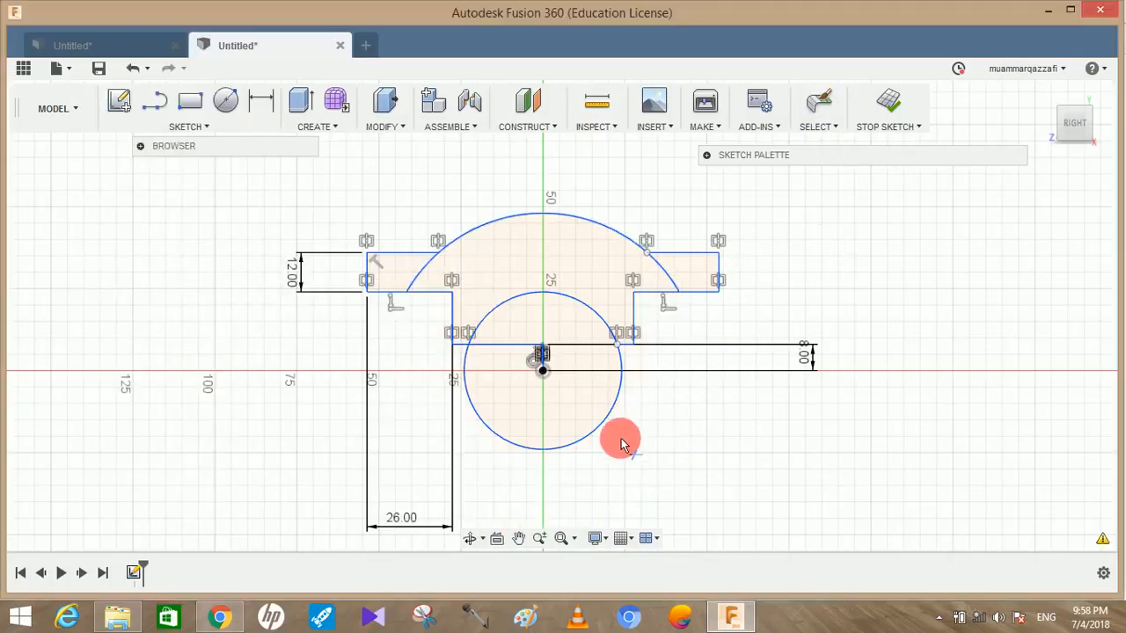
click(604, 424)
click(522, 351)
click(691, 366)
Step: Trim the leftover outer-circle arcs inside the two side flanges to leave one closed profile
click(674, 284)
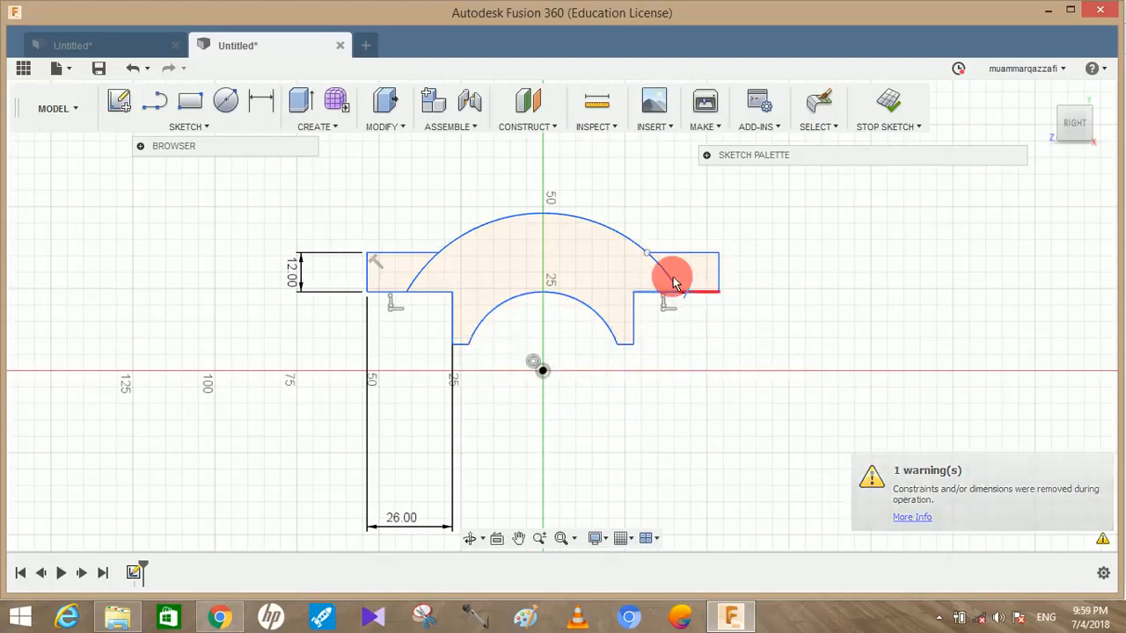
click(456, 259)
click(429, 275)
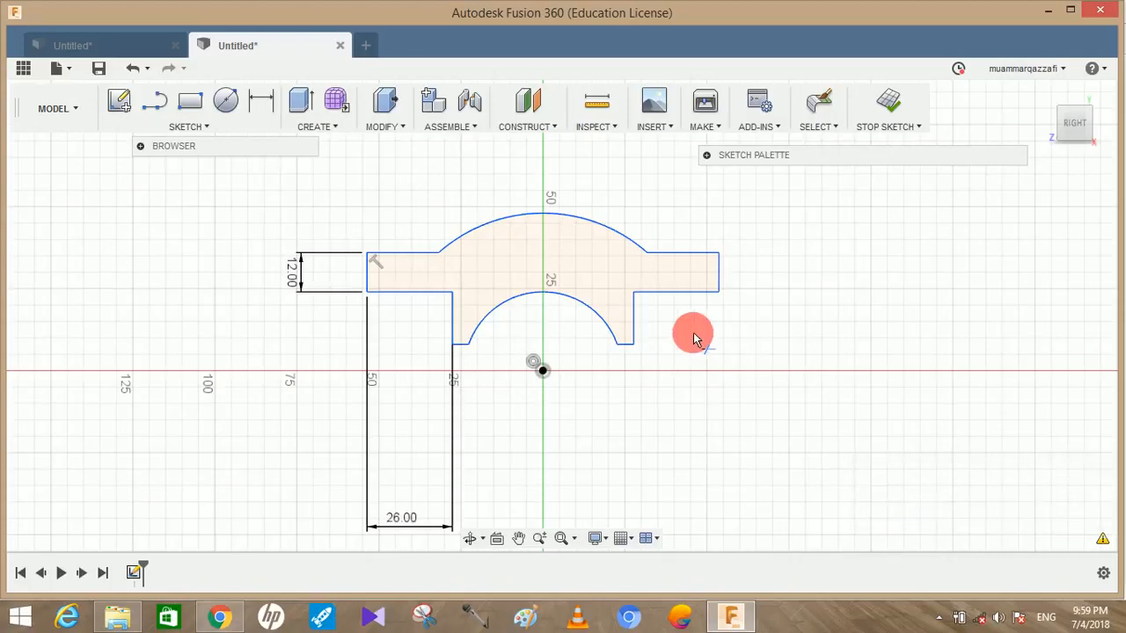
Step: Check the cap's depth in the PDF drawing in Chrome and extrude the closed profile 46 mm as a new component
click(220, 618)
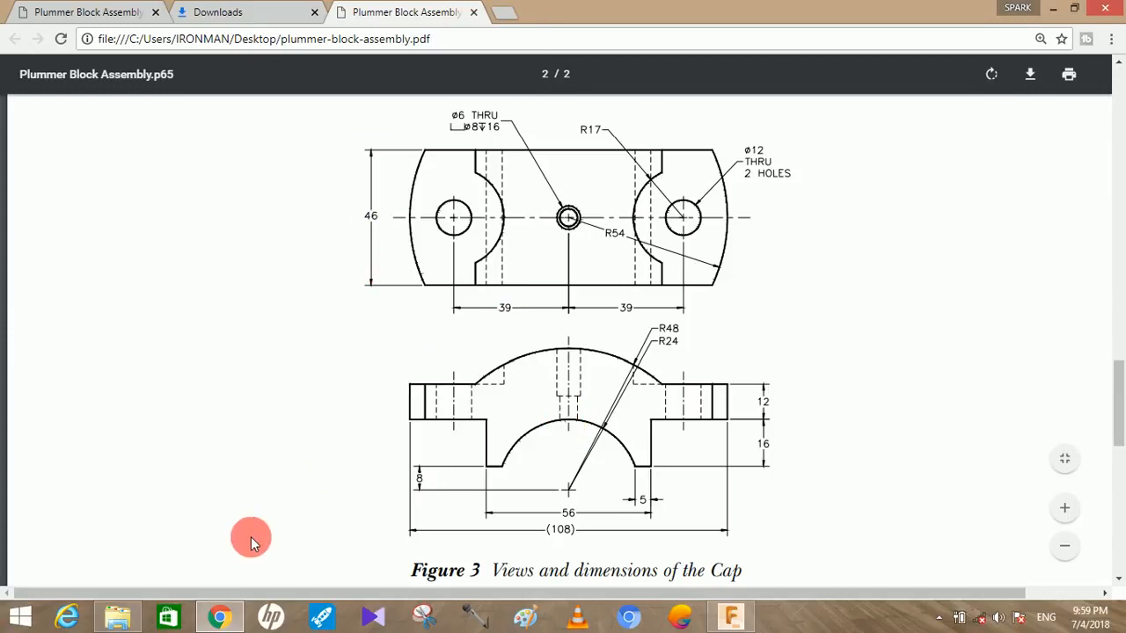
click(731, 616)
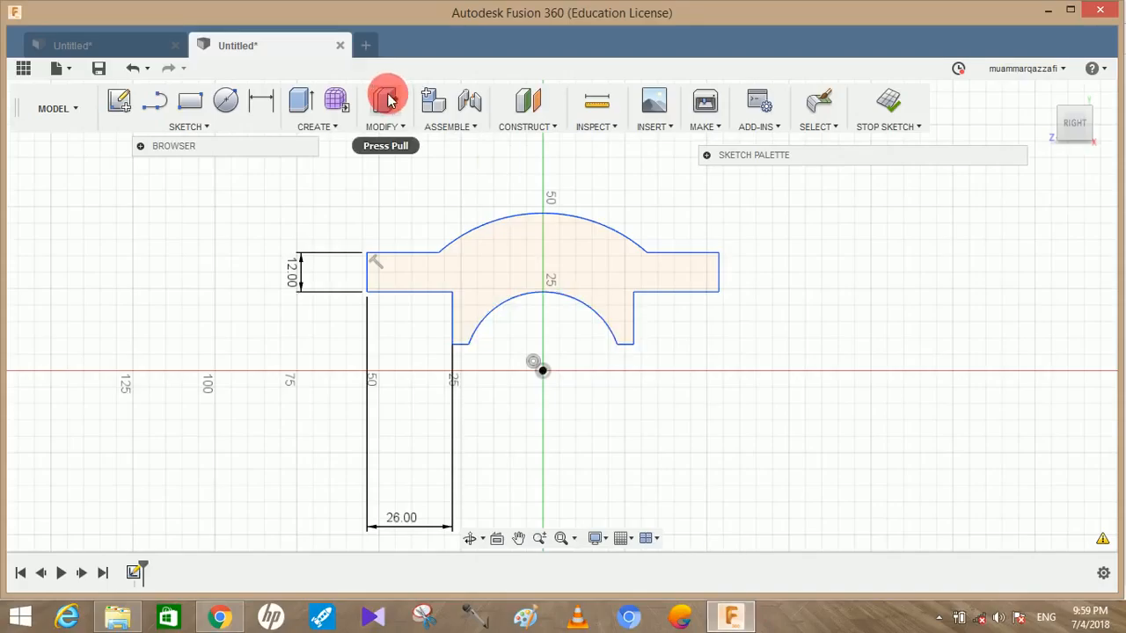
click(310, 99)
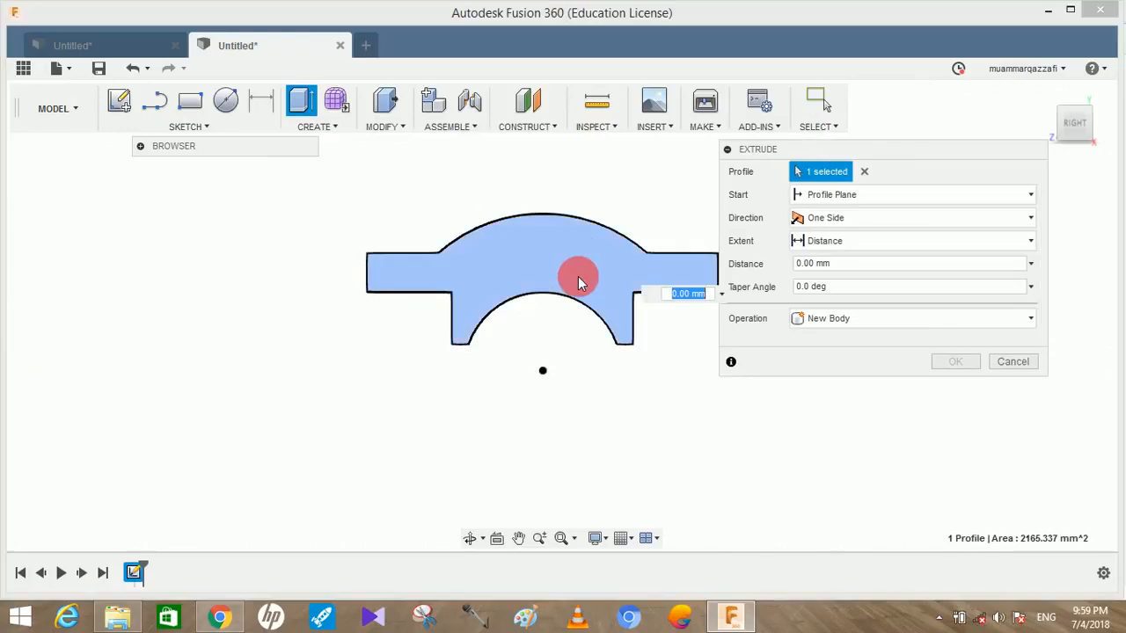
mouse_move(633, 428)
shift+middle_down()
mouse_move(593, 453)
mouse_move(526, 277)
shift+middle_up()
drag(526, 277, 483, 286)
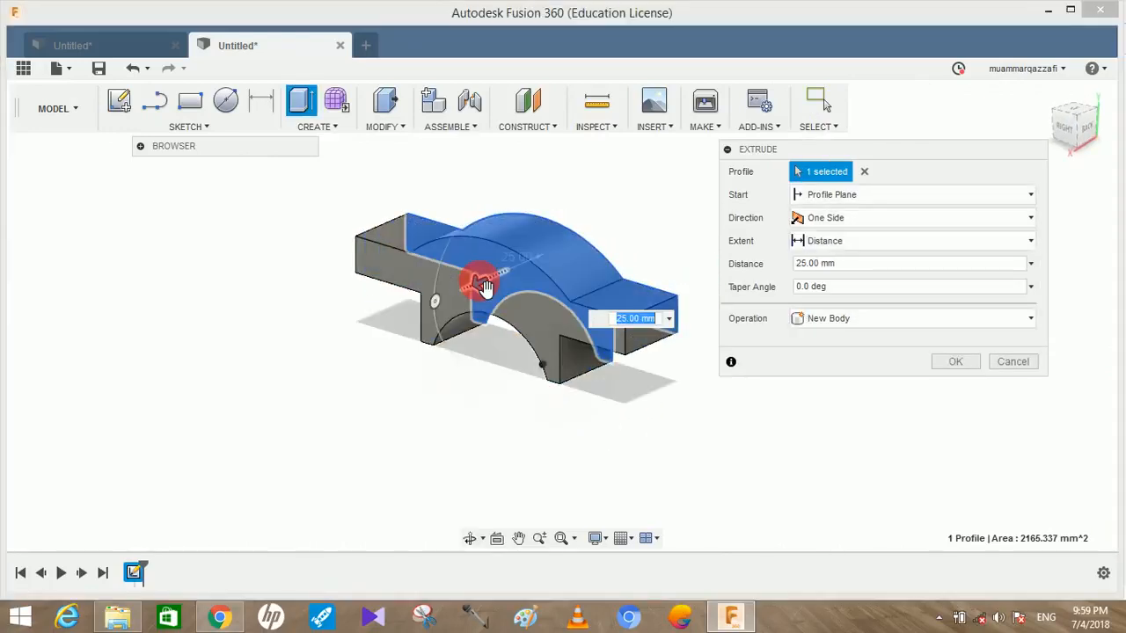
text(46)
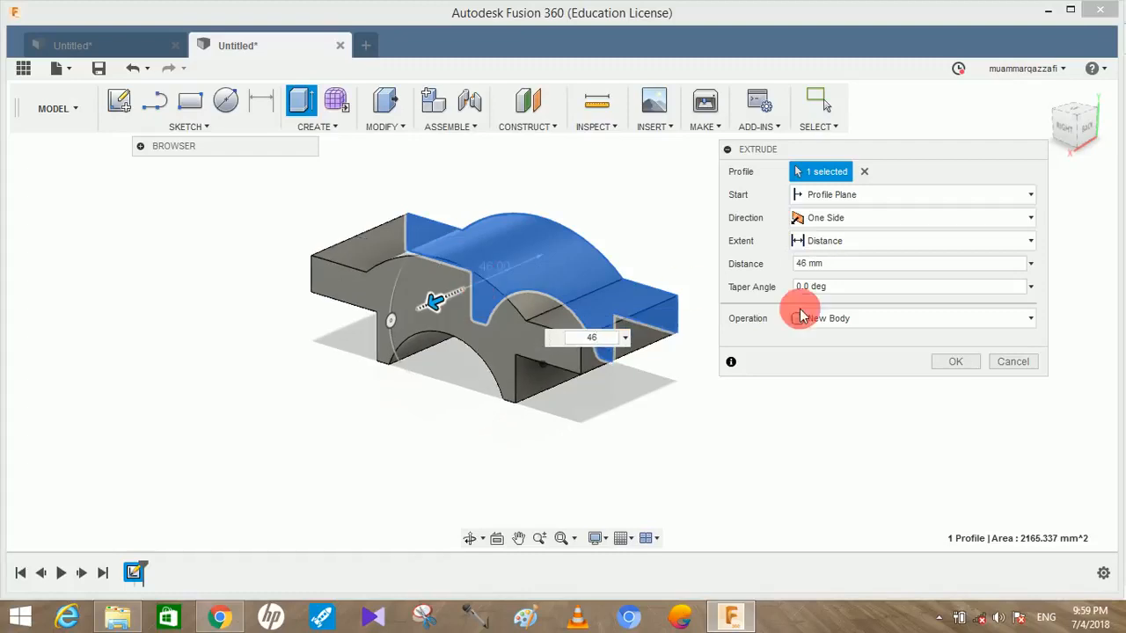
click(810, 318)
click(820, 420)
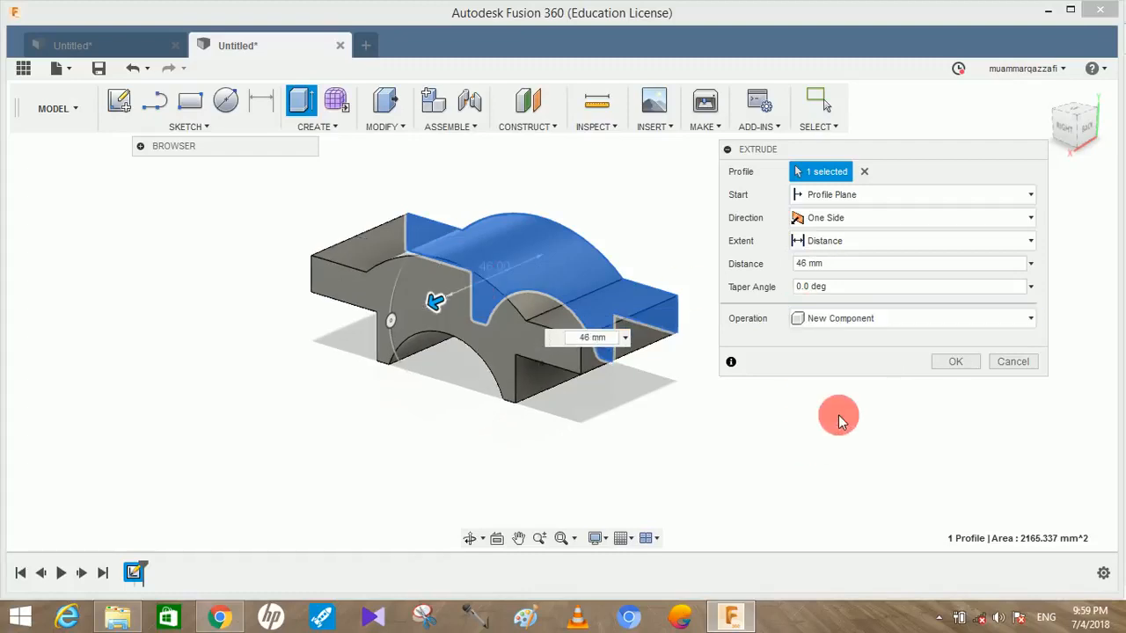
click(956, 362)
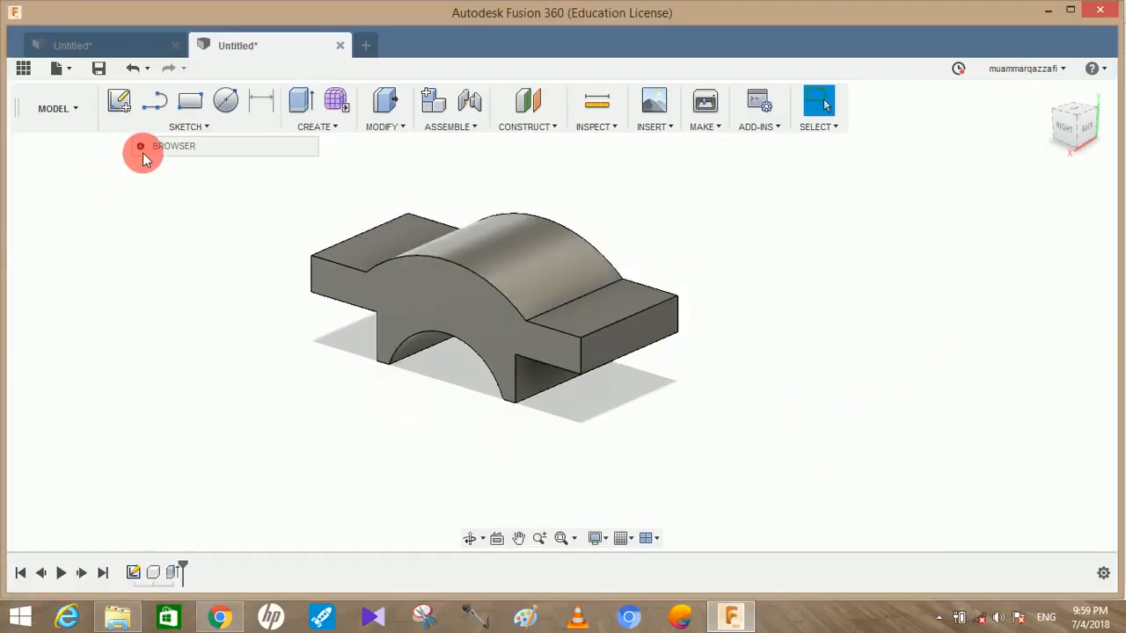
Step: Rename the new component as cap and move the expanded component tree clear of the model
click(139, 146)
click(210, 271)
right_click(209, 271)
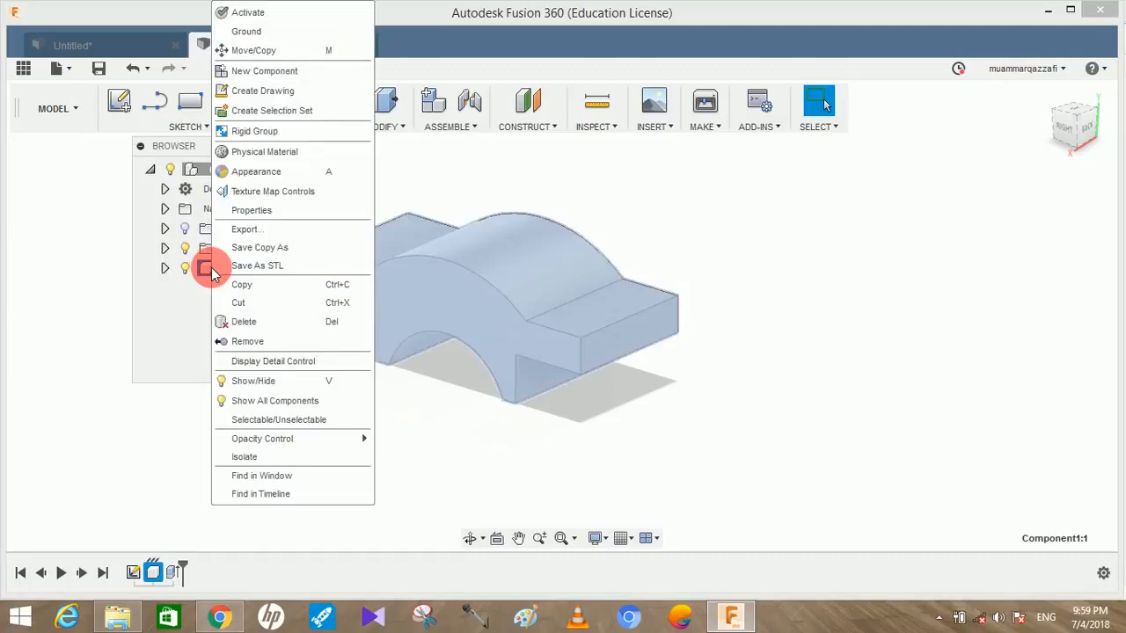
key(Escape)
double_click(245, 271)
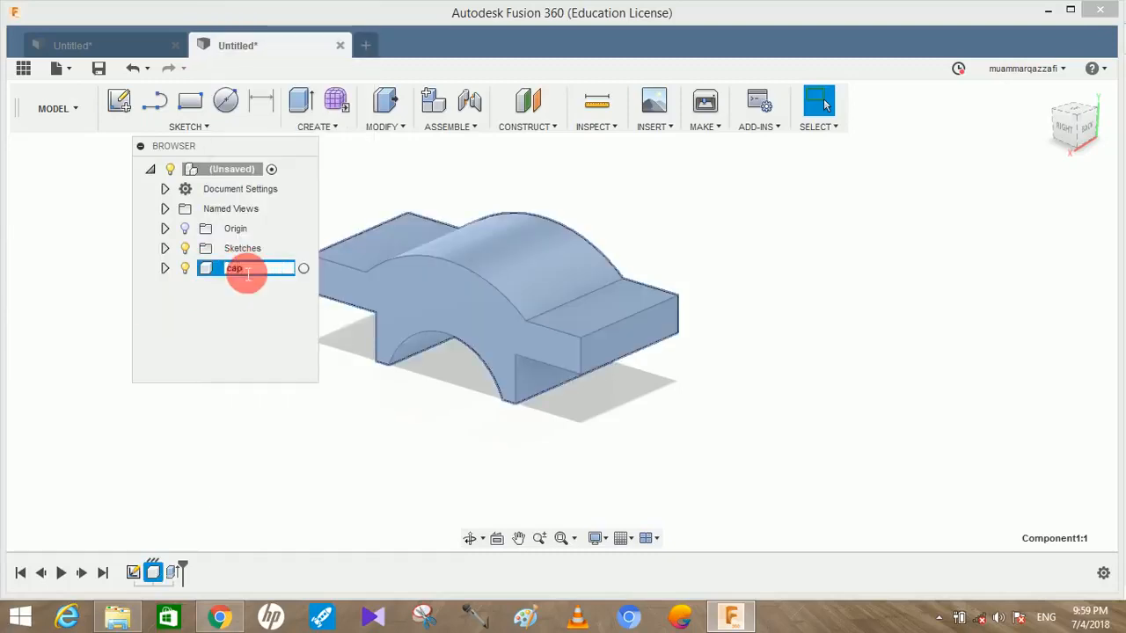
click(269, 460)
drag(252, 146, 178, 166)
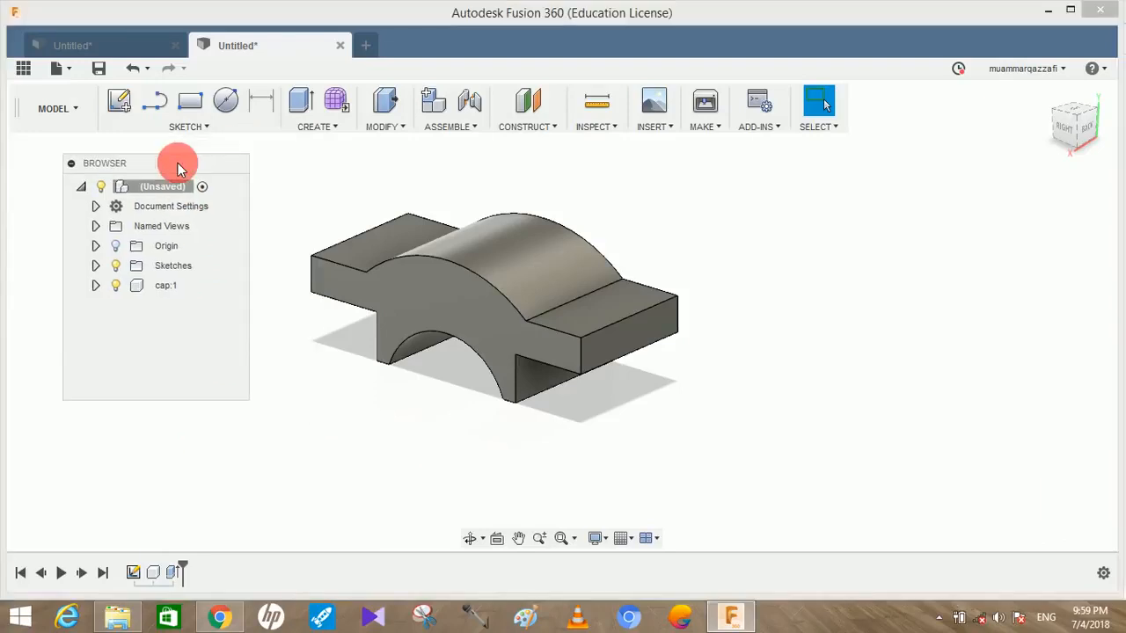
Step: Examine the casting's views and dimensions in the plummer block PDF in Chrome
click(227, 620)
scroll(501, 415, up, 10)
scroll(497, 419, up, 7)
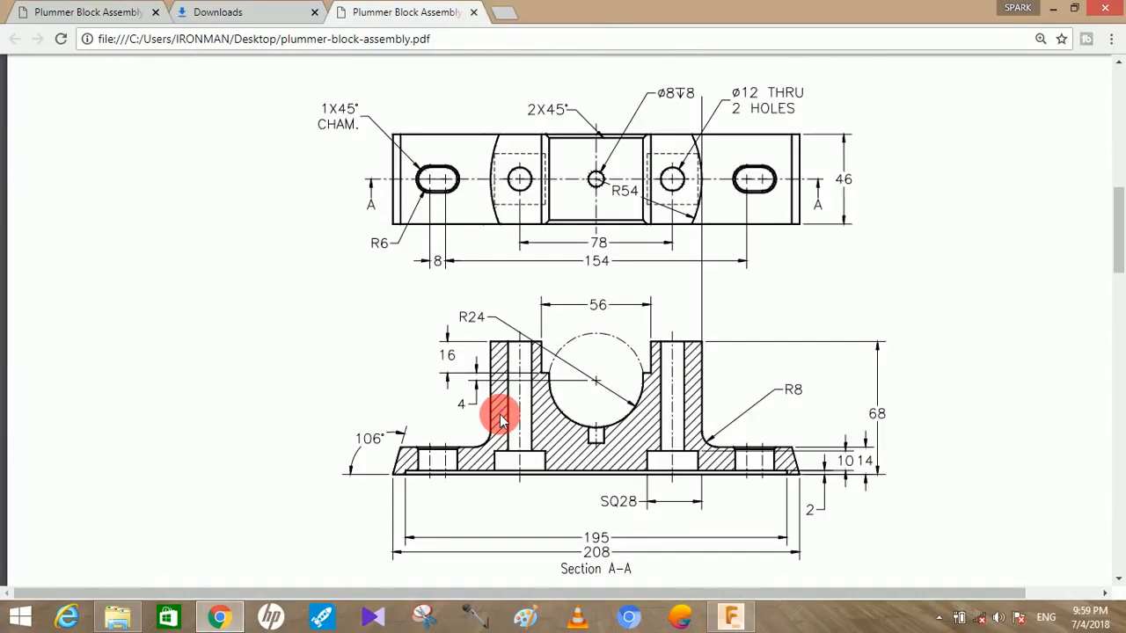
scroll(600, 452, down, 3)
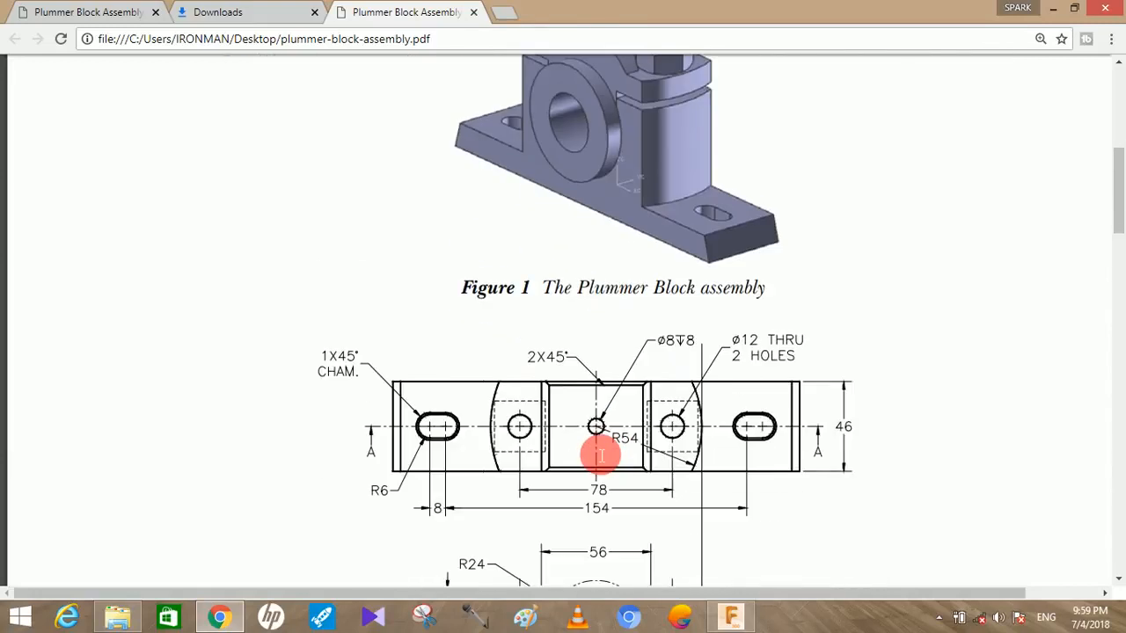
scroll(648, 432, up, 2)
scroll(605, 300, down, 7)
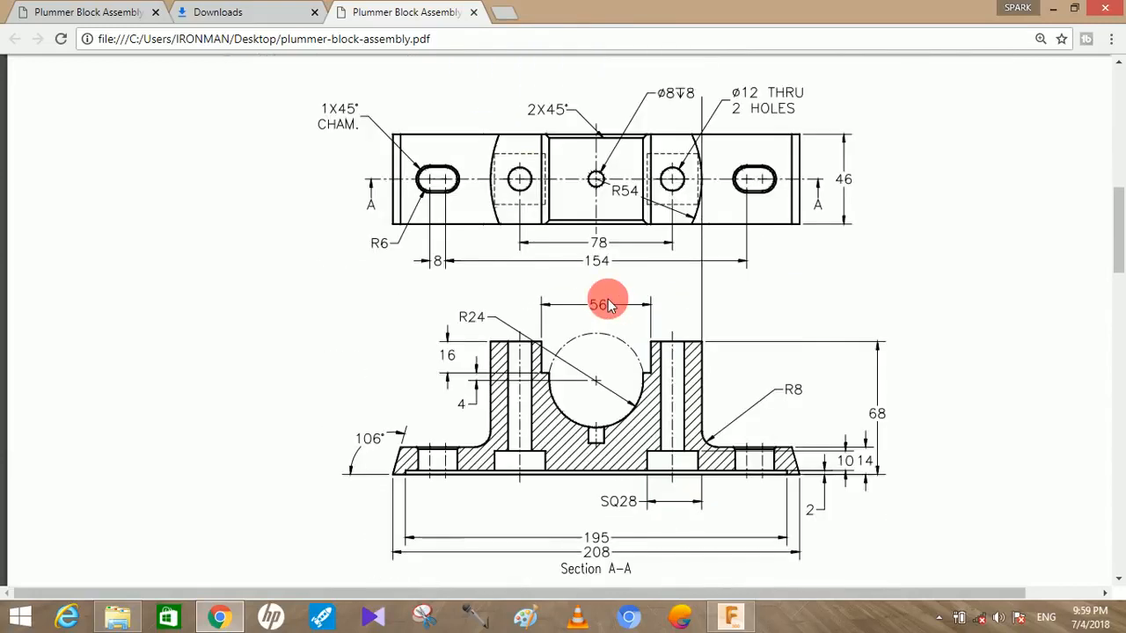
scroll(598, 297, up, 1)
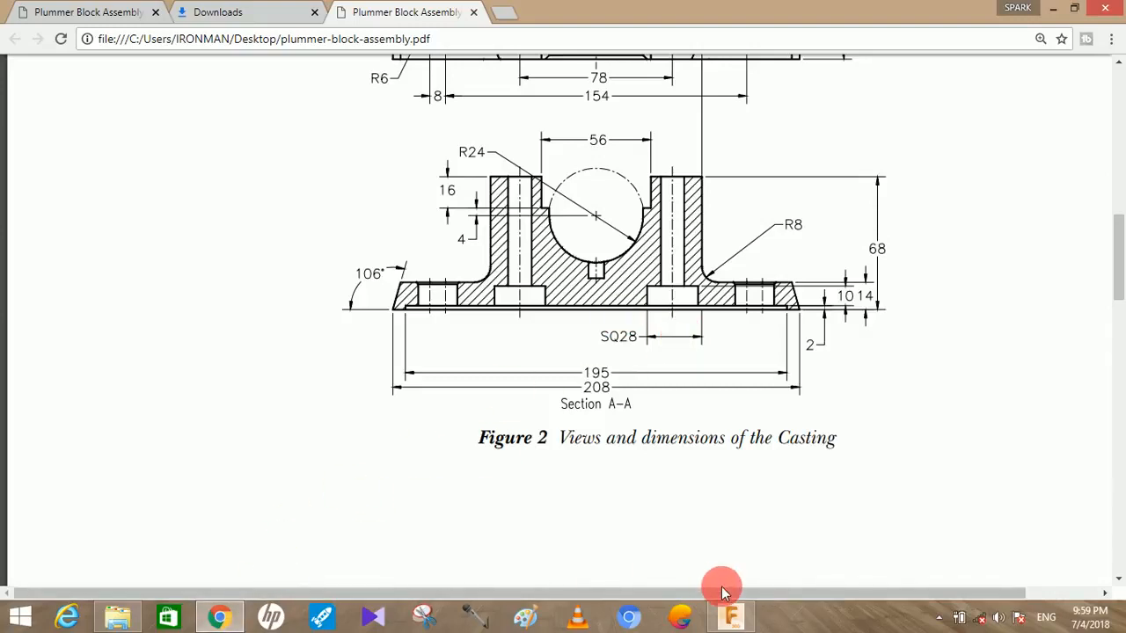
Step: Return to Fusion 360 and start a new sketch on the cap's front profile face
click(732, 616)
click(467, 306)
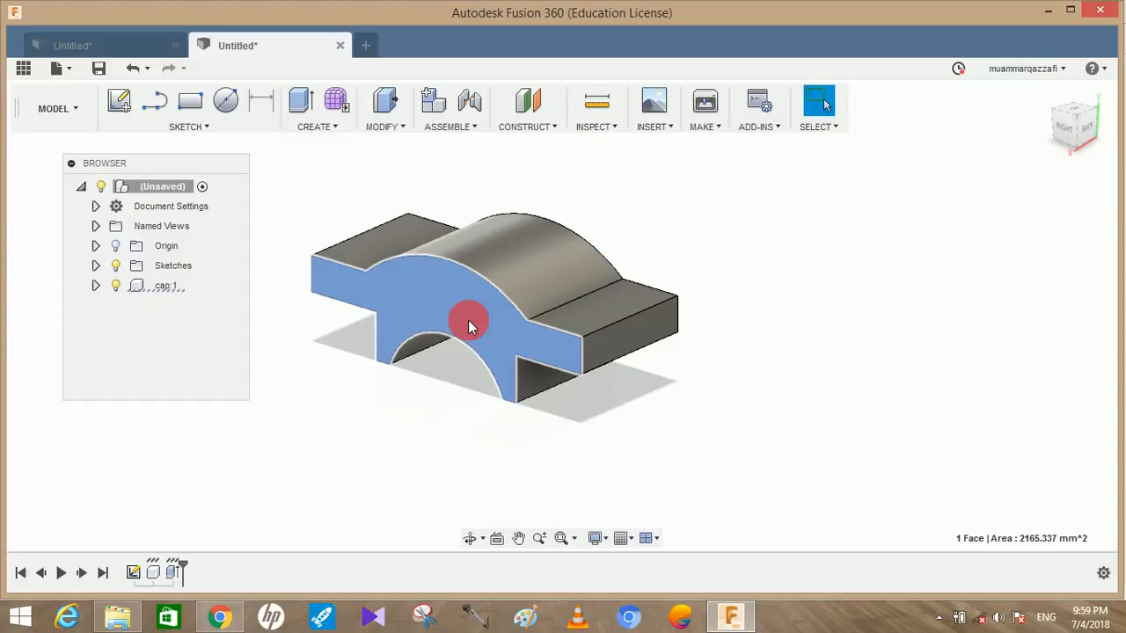
click(121, 108)
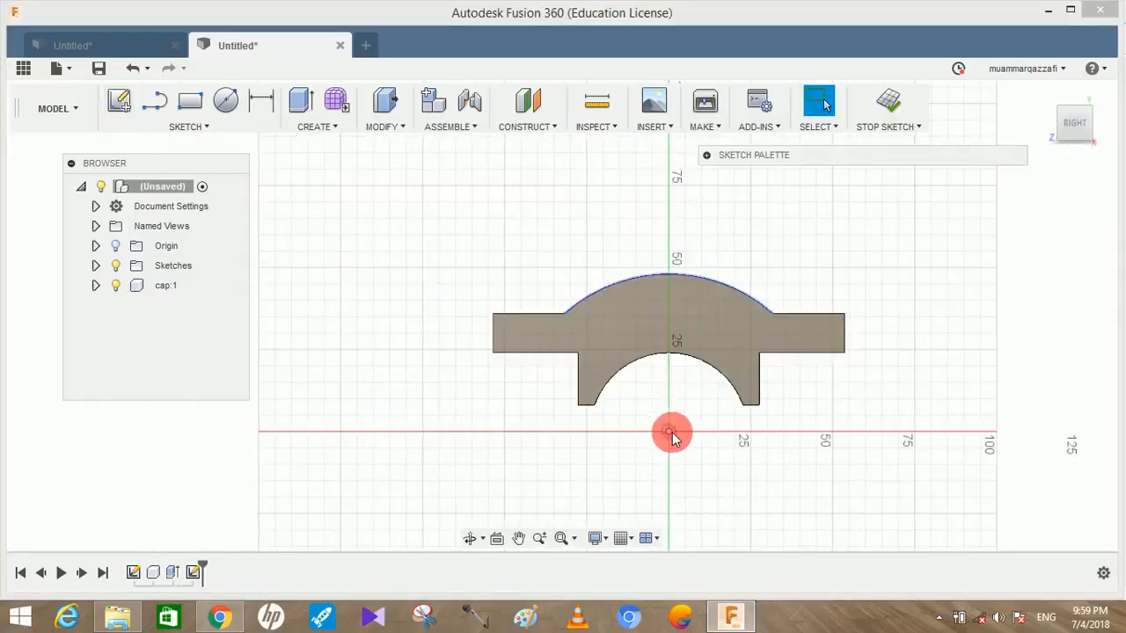
middle_drag(686, 432, 671, 415)
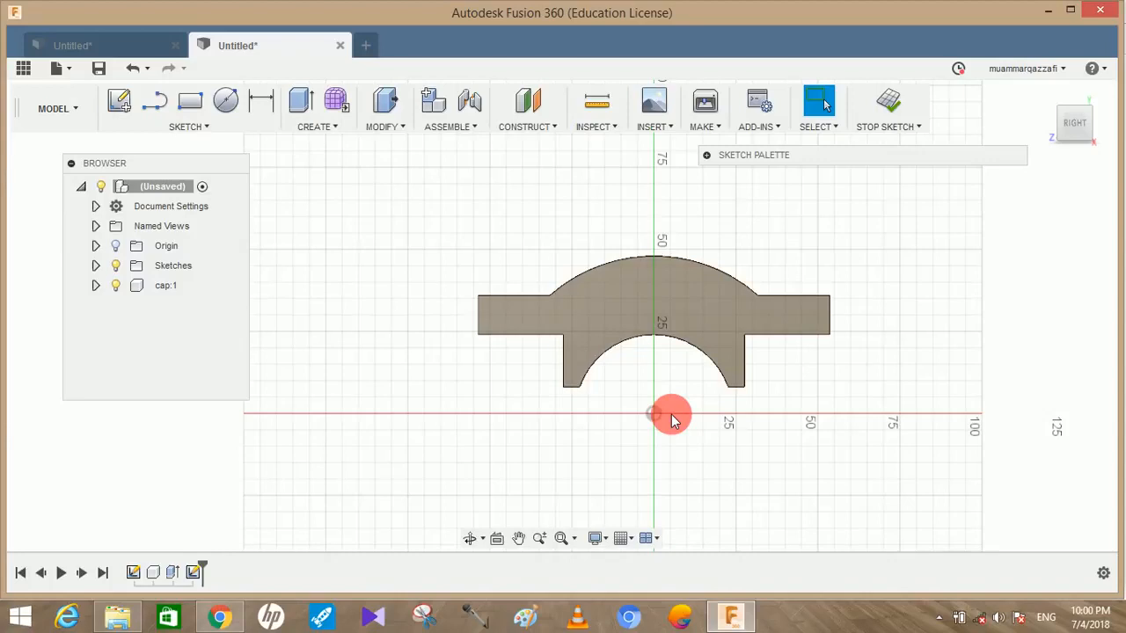
Step: Sketch a circle centred on the origin that coincides with the cap's inner arc
key(c)
click(653, 419)
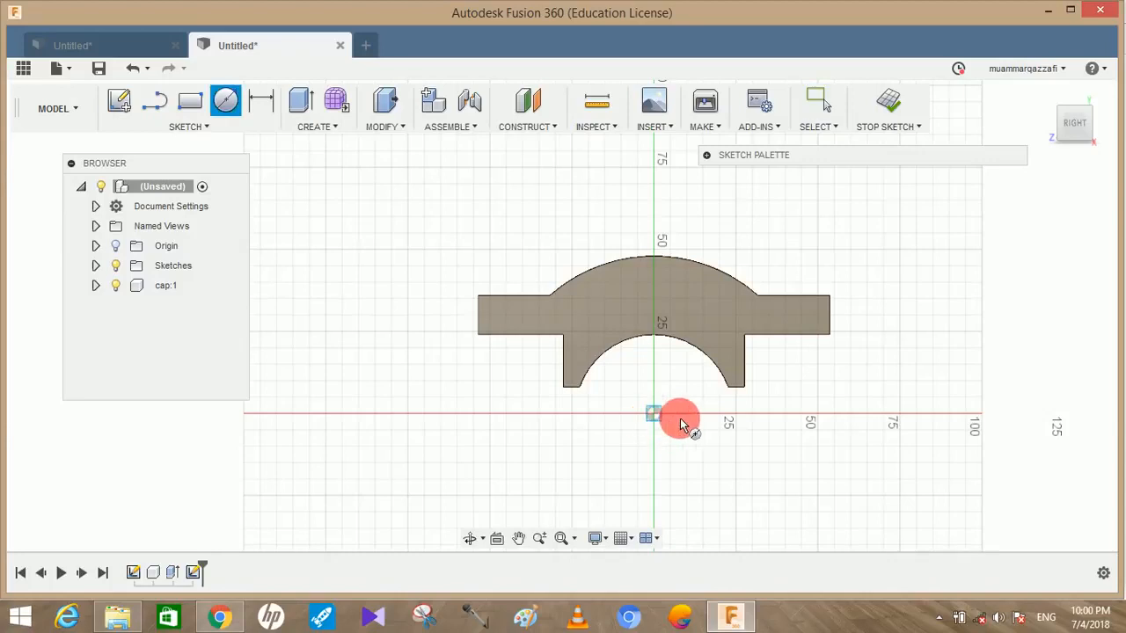
click(723, 390)
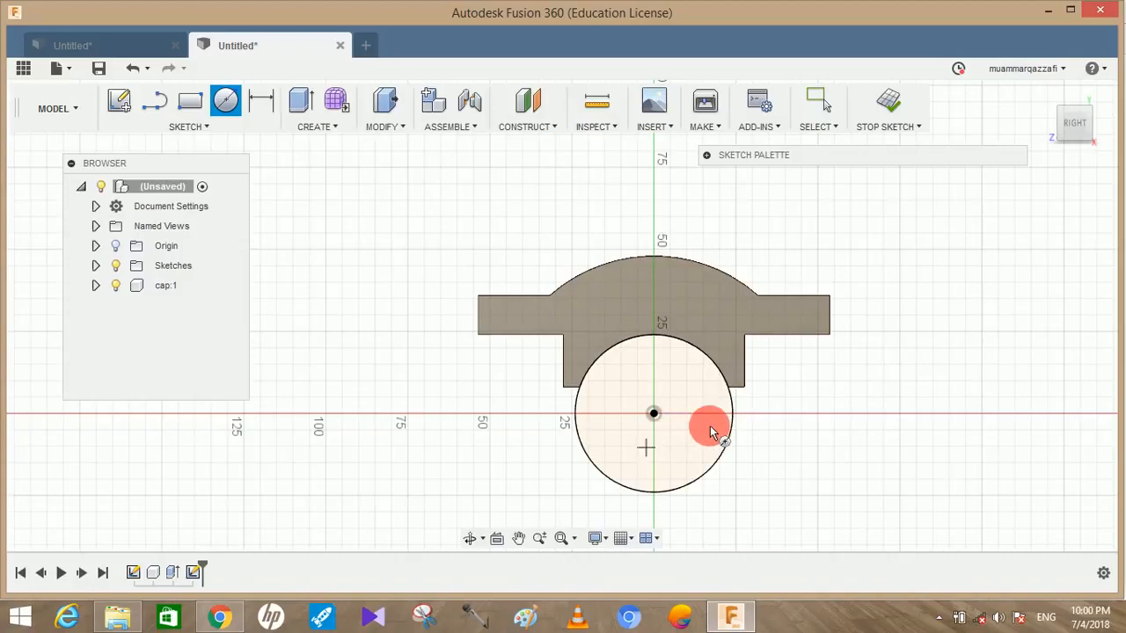
scroll(673, 422, up, 2)
key(Escape)
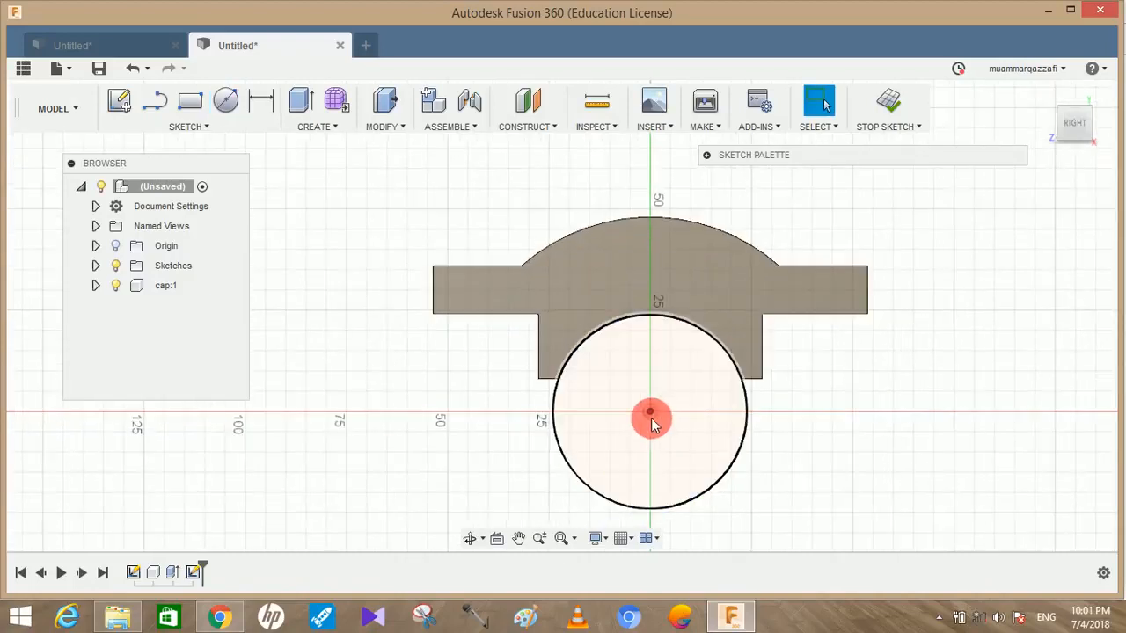
Step: Sketch a 4 mm vertical line upward from the circle's centre and place its dimension beside the circle
click(157, 104)
click(649, 410)
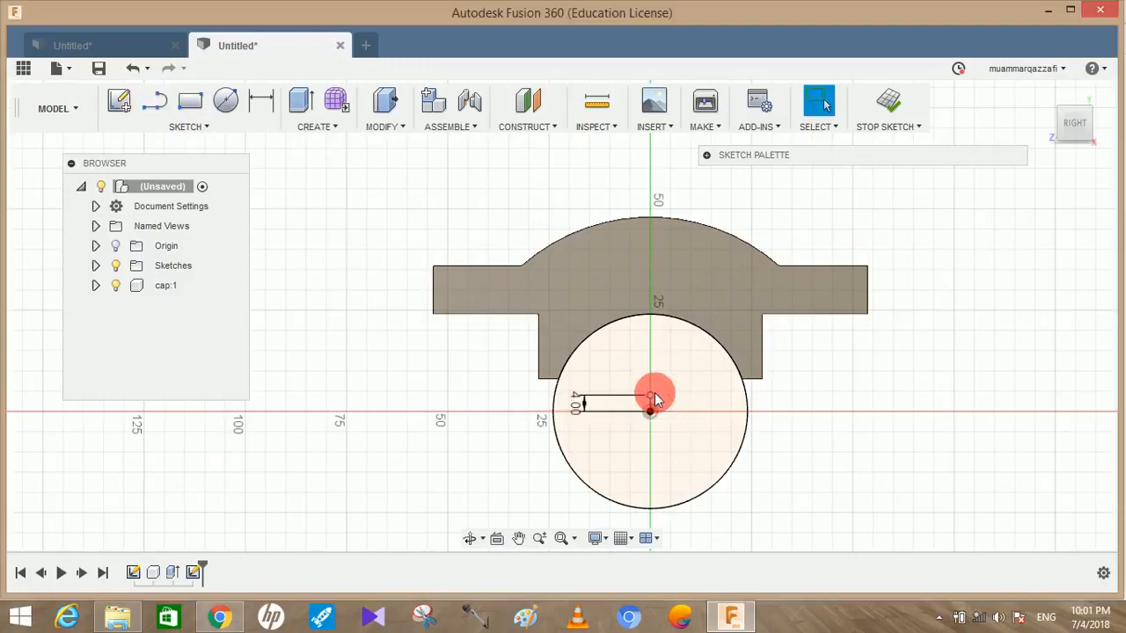
click(845, 402)
Step: Sketch a horizontal line from the top of the 4 mm line to the circle and continue it 5 mm outward
scroll(840, 399, up, 2)
click(156, 102)
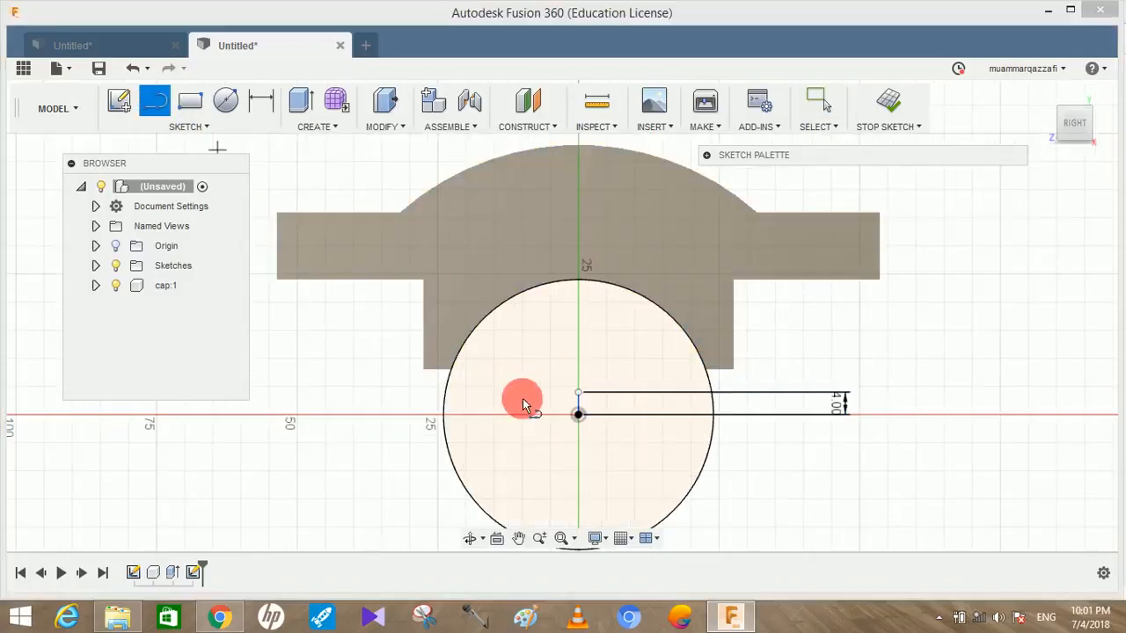
click(578, 393)
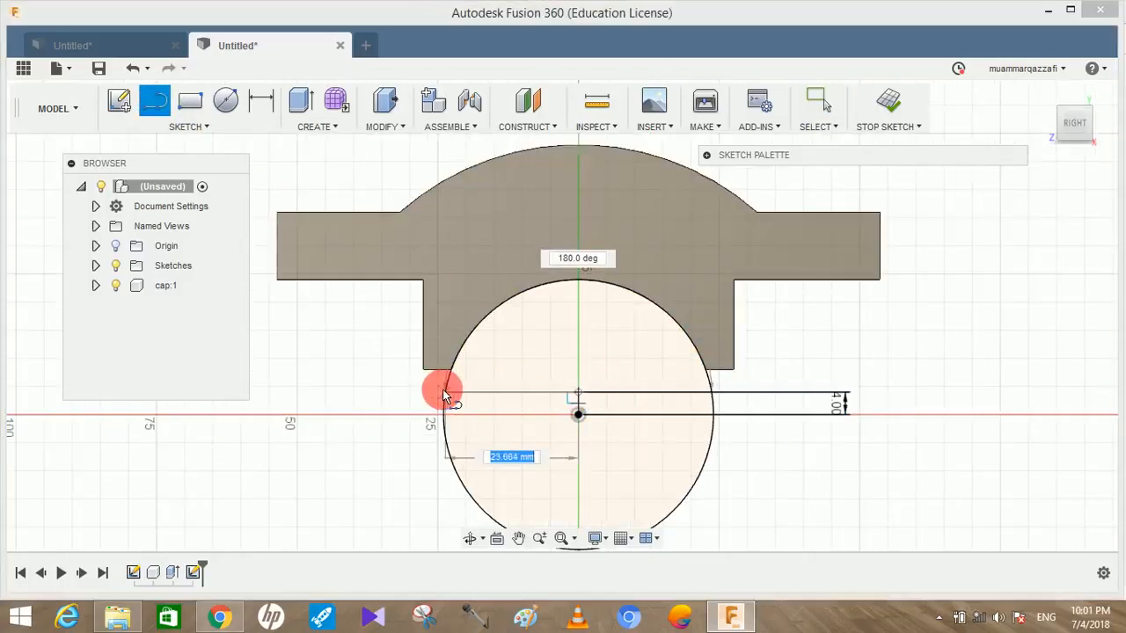
click(445, 394)
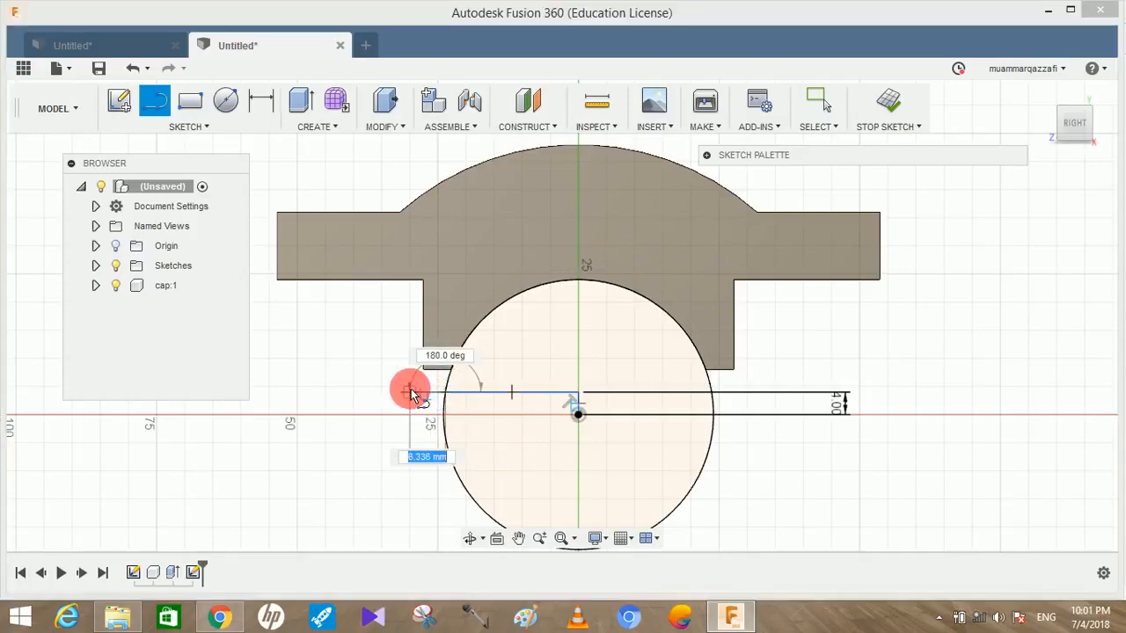
text(5)
key(Return)
key(Escape)
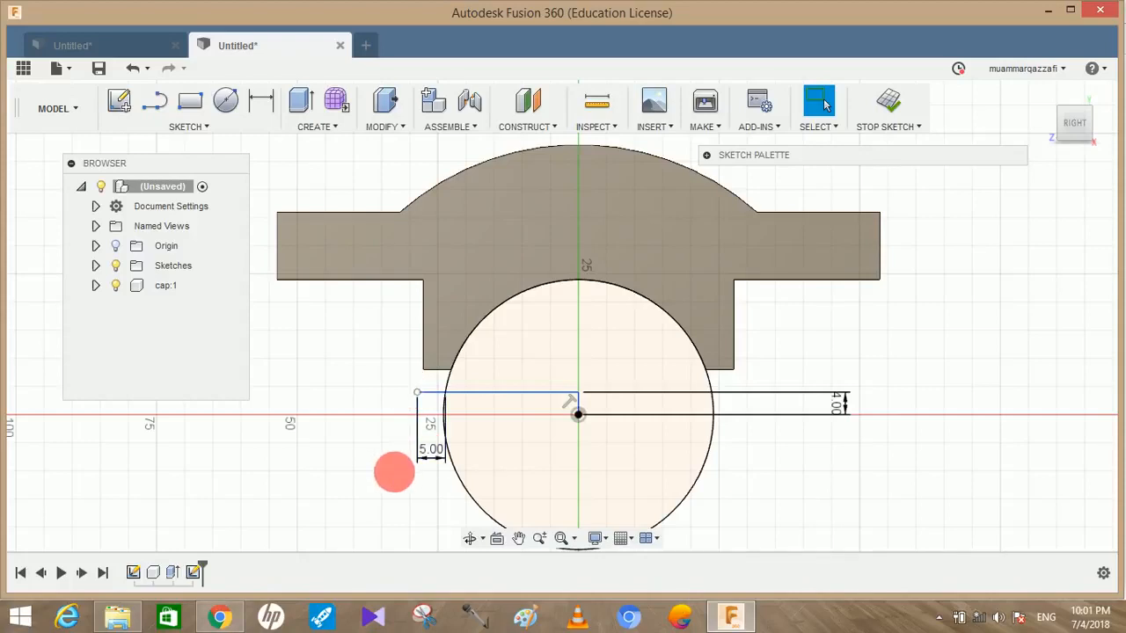
Step: Sketch a 16 mm vertical line upward from the outer end of the 5 mm line
key(l)
click(417, 392)
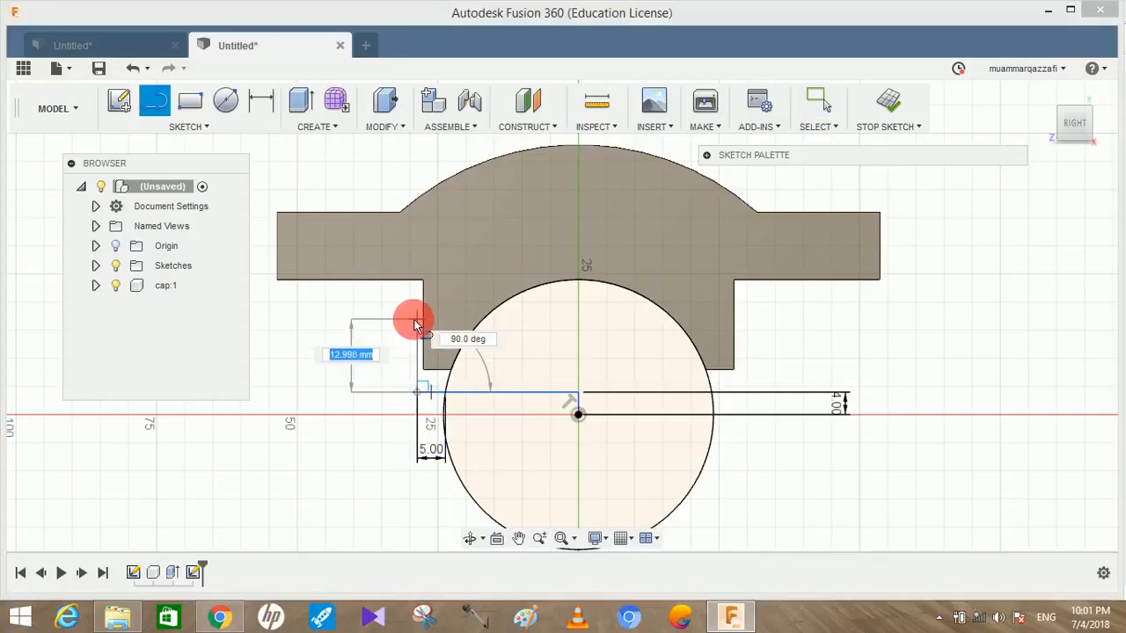
key(Return)
key(Escape)
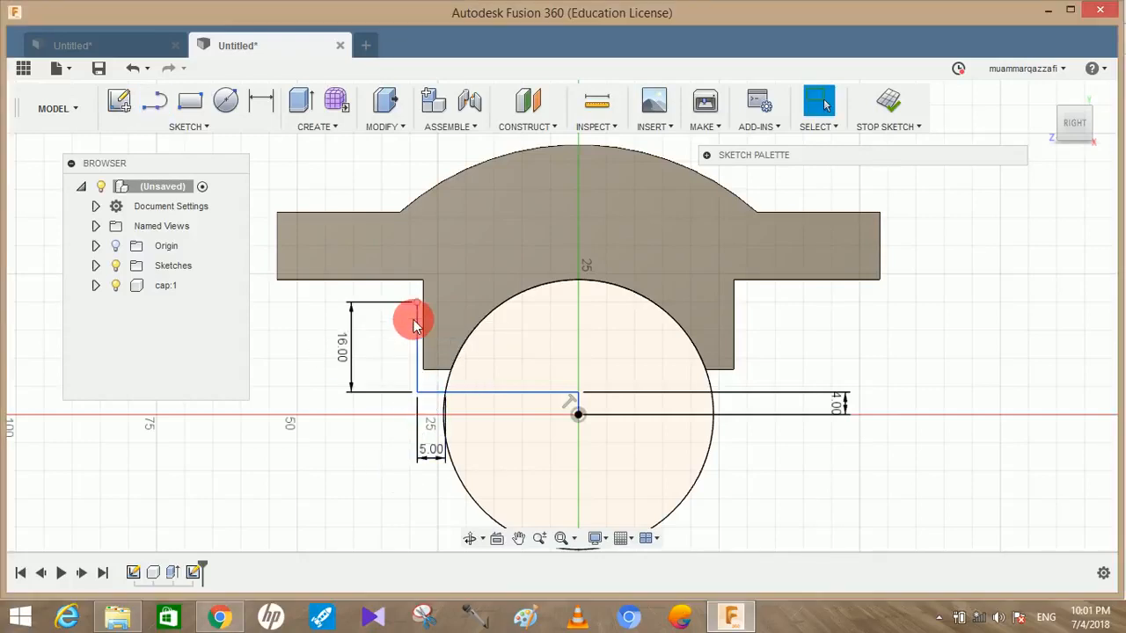
Step: Sketch a 26 mm horizontal line outward from the top of the 16 mm line and move its dimension above the cap
middle_drag(616, 272, 877, 305)
click(155, 99)
click(668, 329)
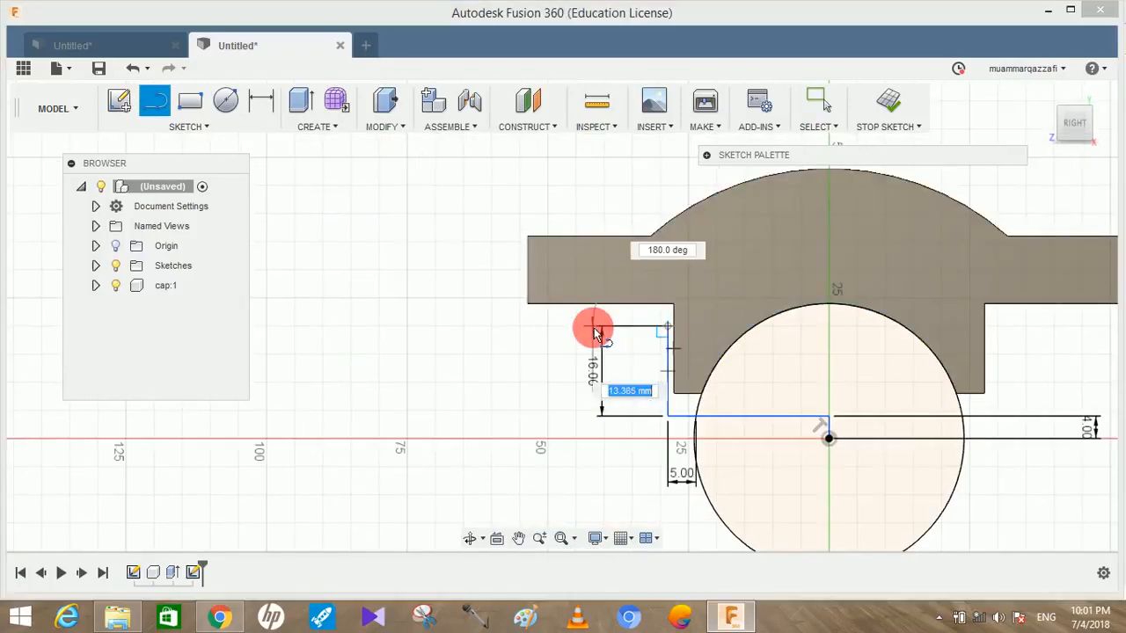
key(Return)
key(Escape)
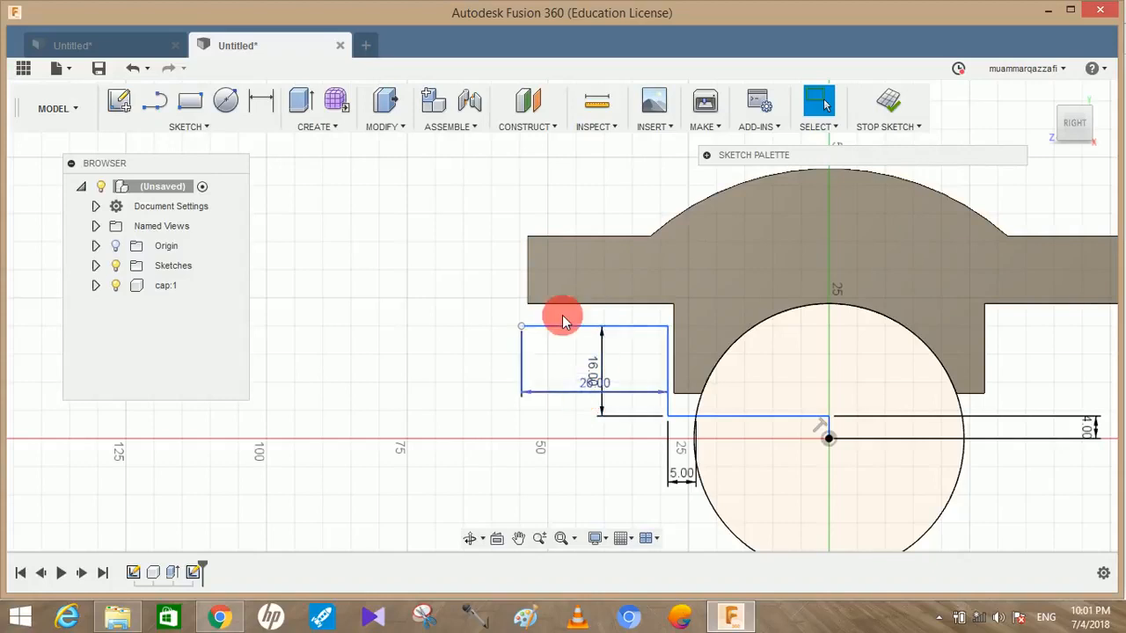
drag(564, 321, 568, 208)
click(595, 398)
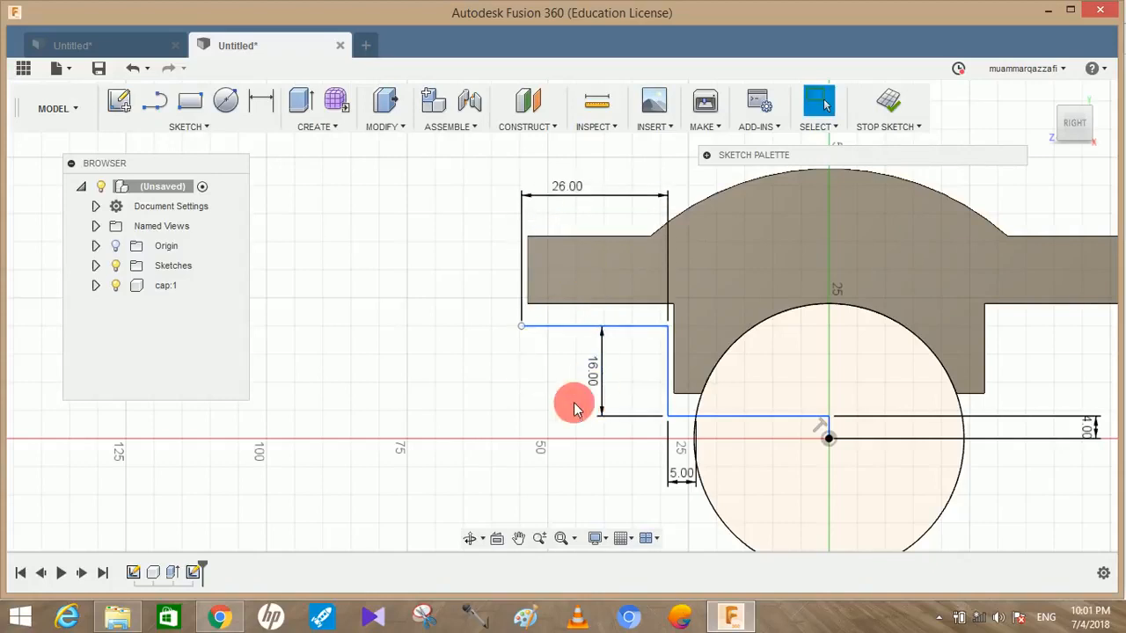
Step: Sketch a 54 mm vertical line downward from the outer end of the 26 mm line
middle_drag(442, 378, 421, 330)
click(154, 110)
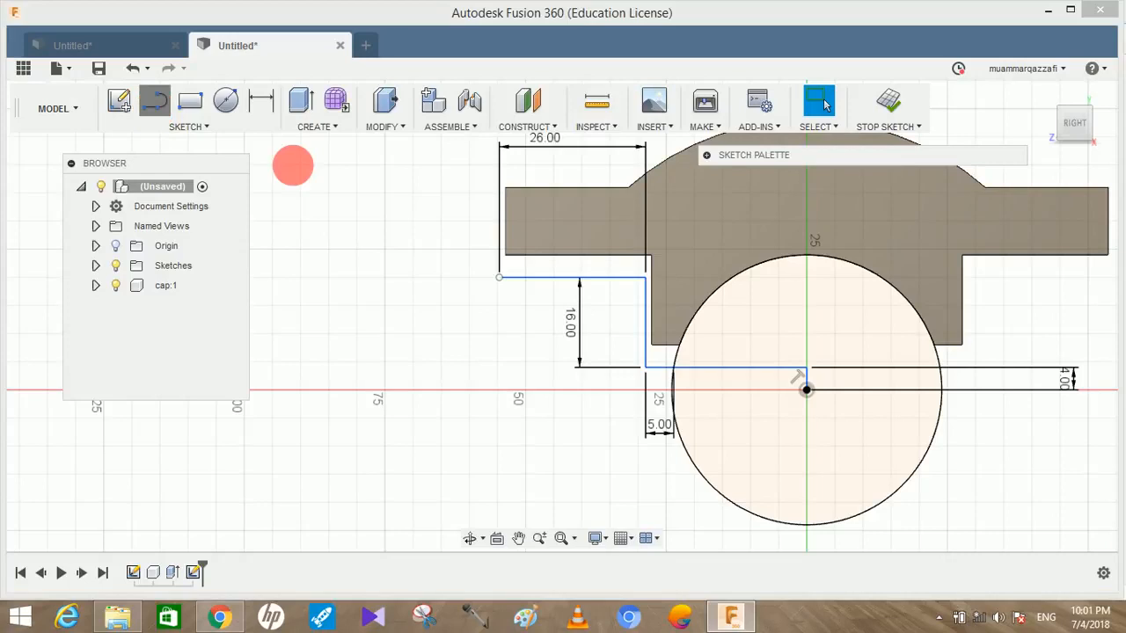
click(507, 283)
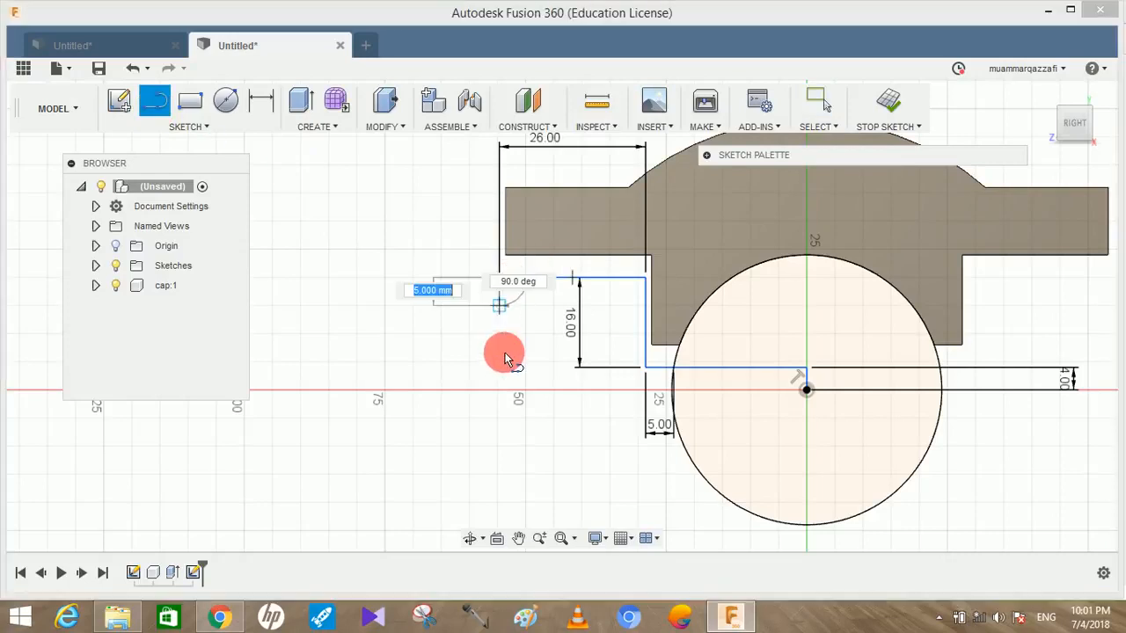
text(54)
key(Return)
key(Escape)
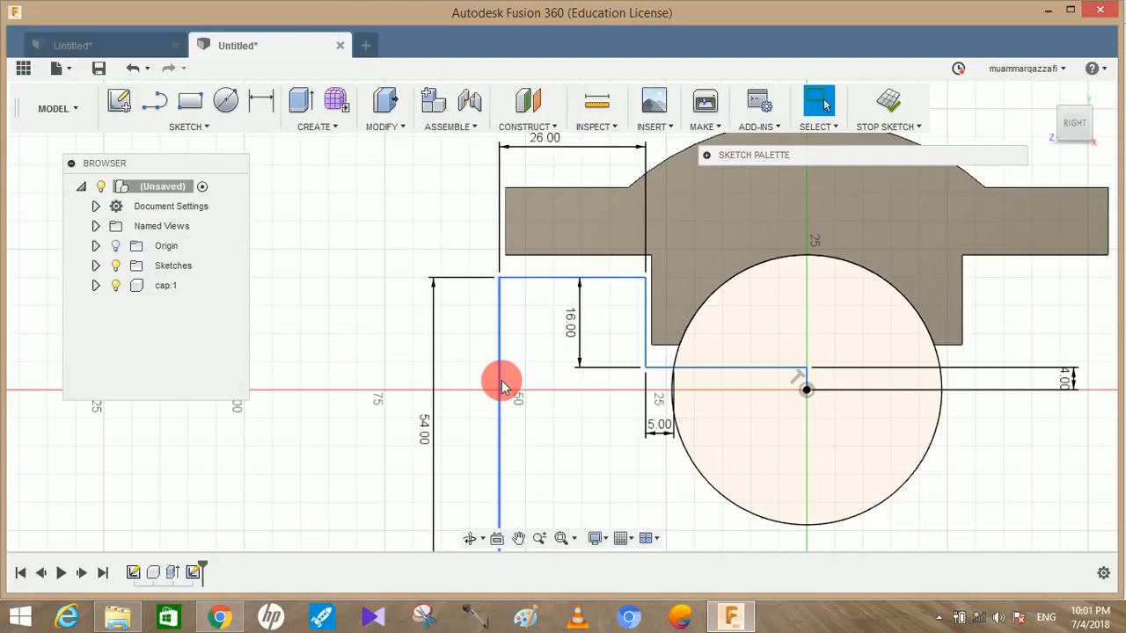
Step: Check the base thickness in the PDF drawing and sketch a 14 mm vertical line downward from the end of the 54 mm line
scroll(502, 387, down, 4)
middle_drag(503, 396, 510, 376)
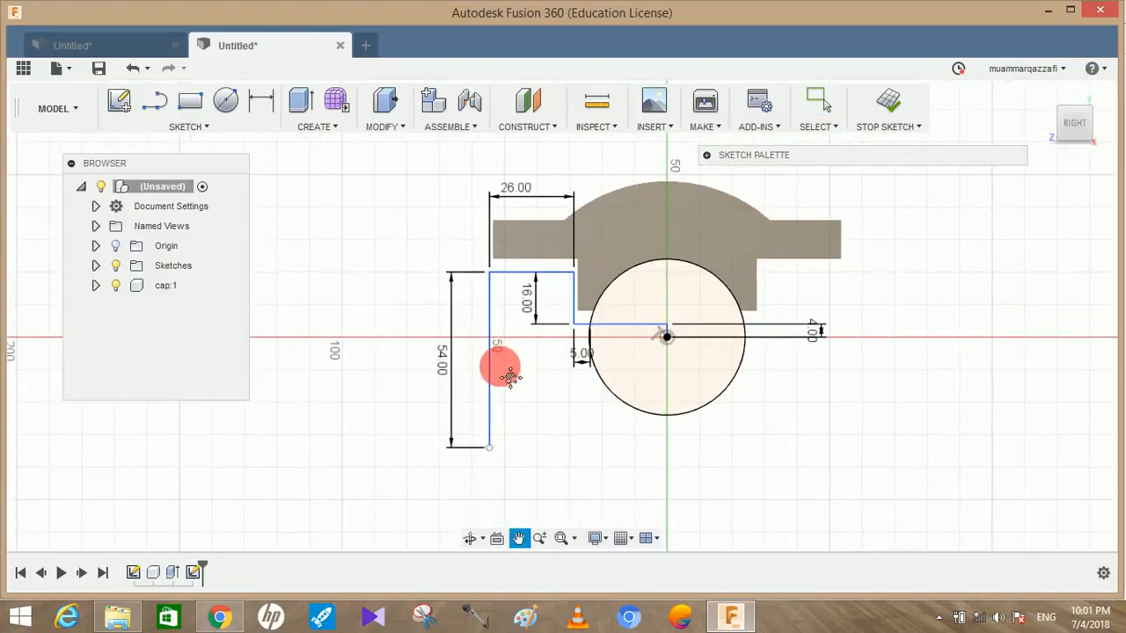
middle_drag(472, 445, 498, 395)
scroll(500, 407, up, 2)
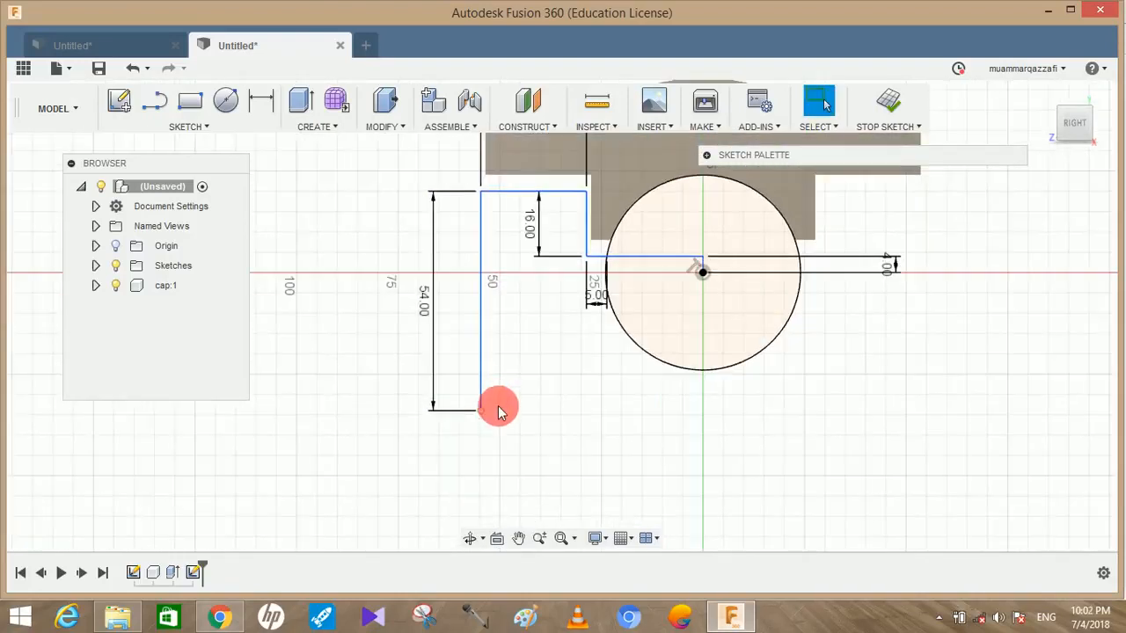
click(151, 102)
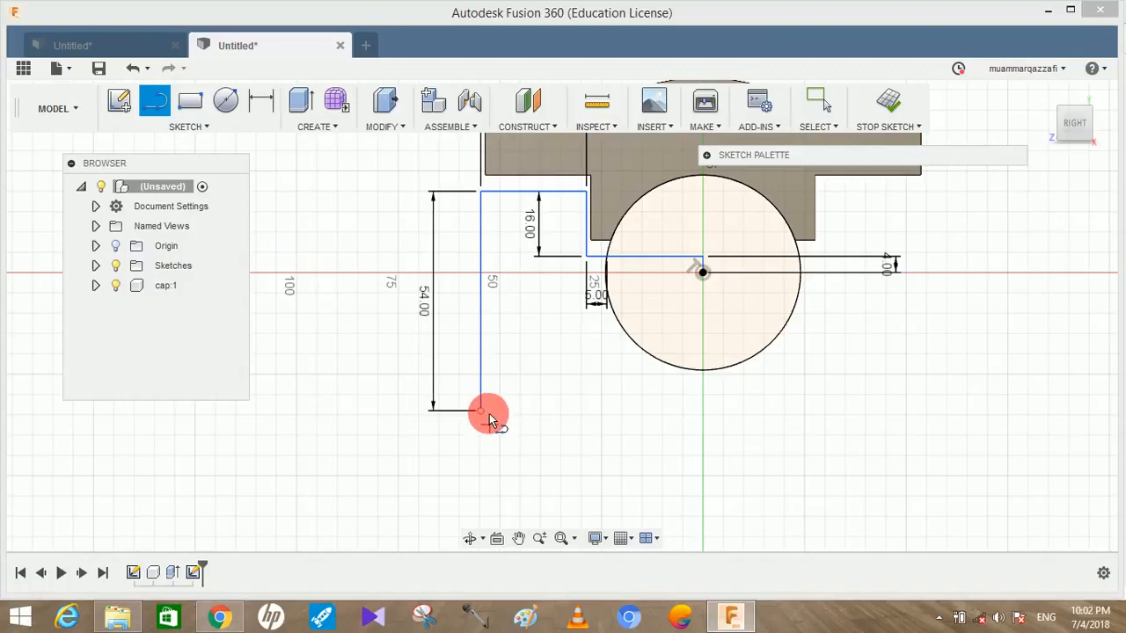
click(488, 419)
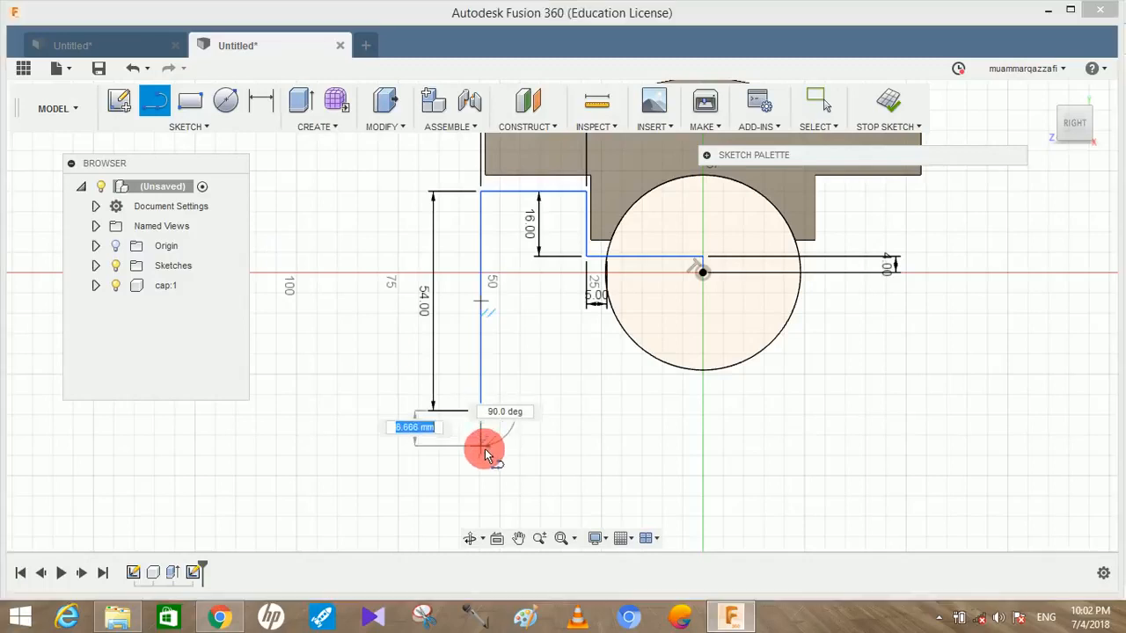
click(221, 619)
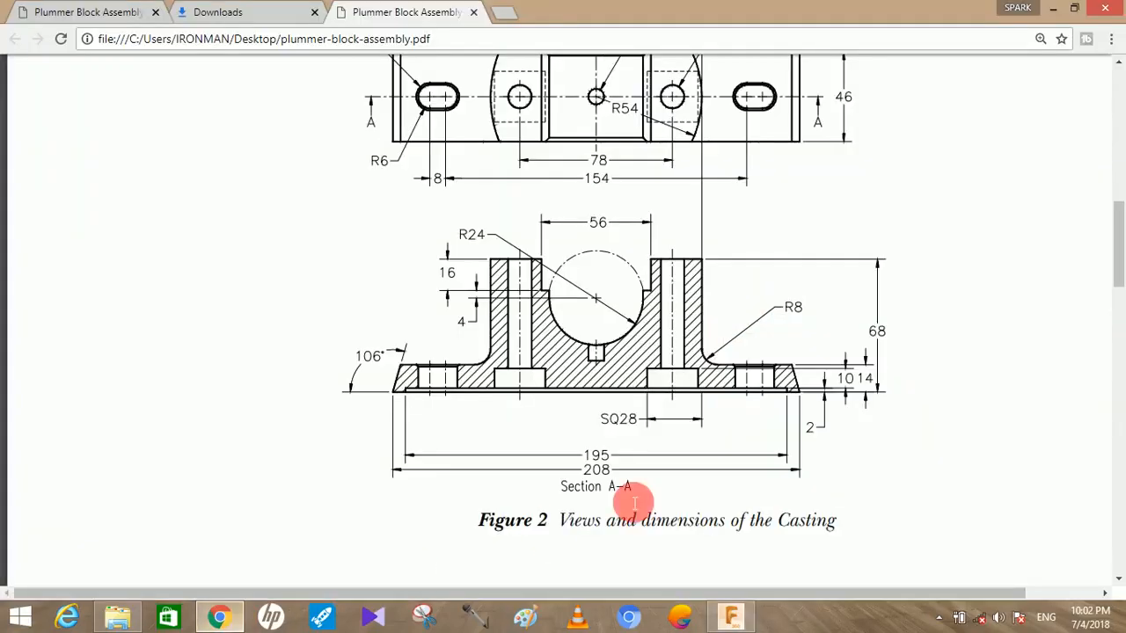
click(709, 623)
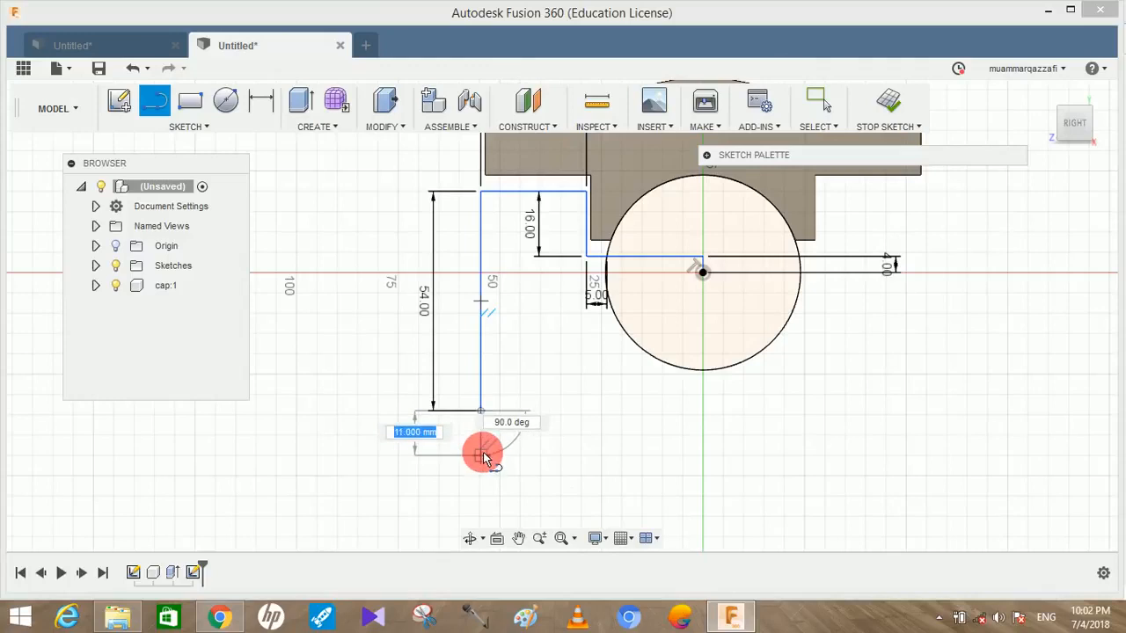
text(14)
key(Return)
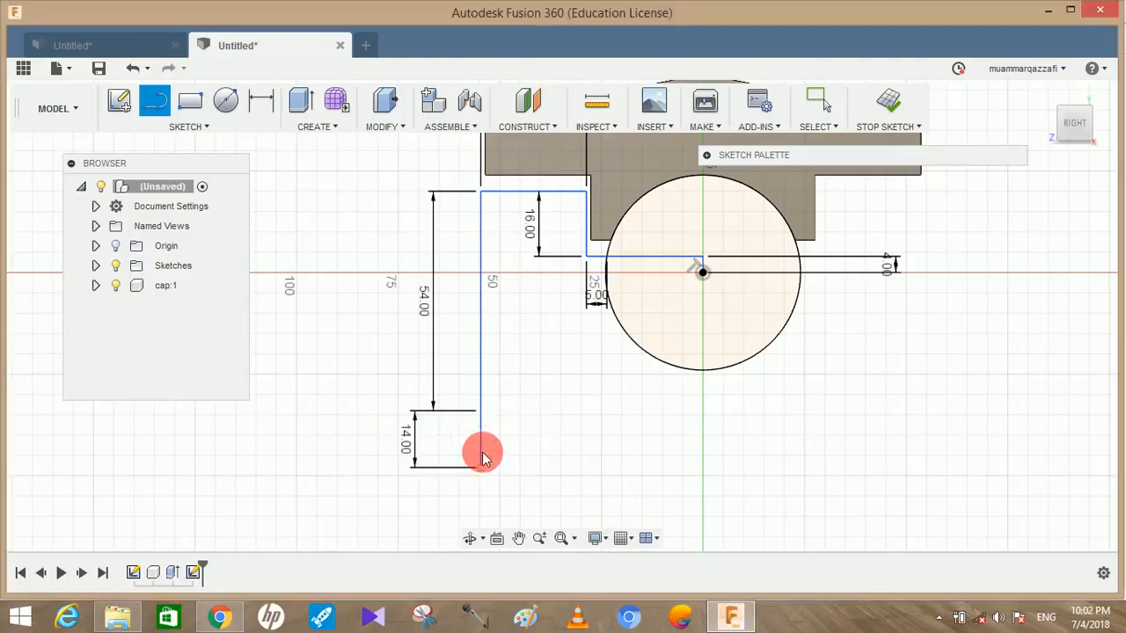
Step: Sketch a vertical line from the circle's centre down to the 14 mm line's lower level and continue it 104 mm horizontally outward
click(154, 101)
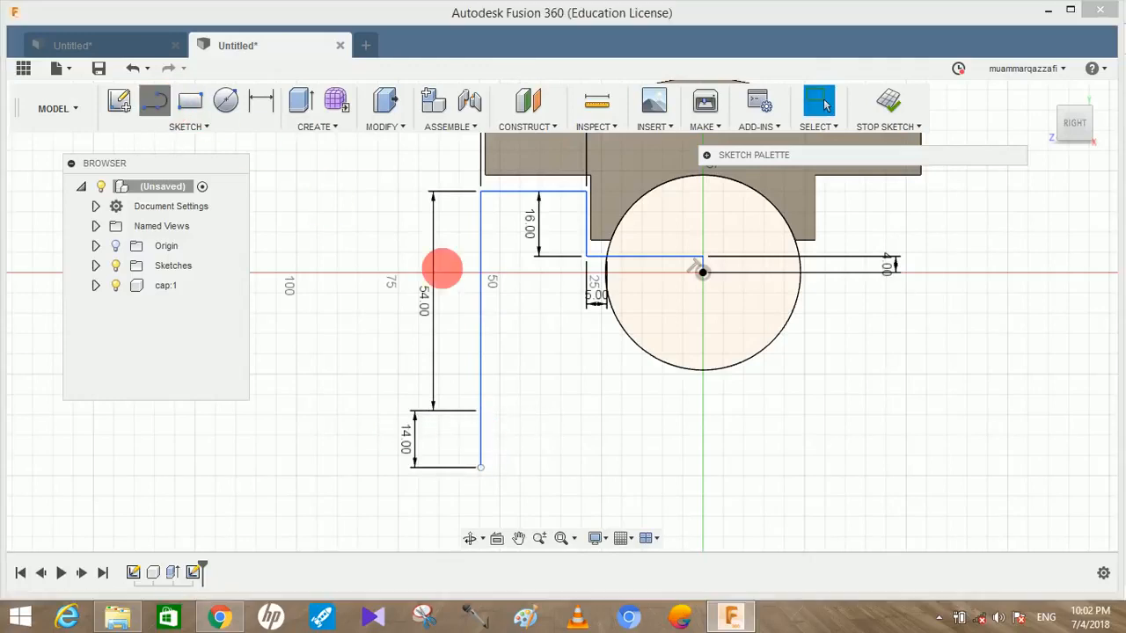
click(704, 273)
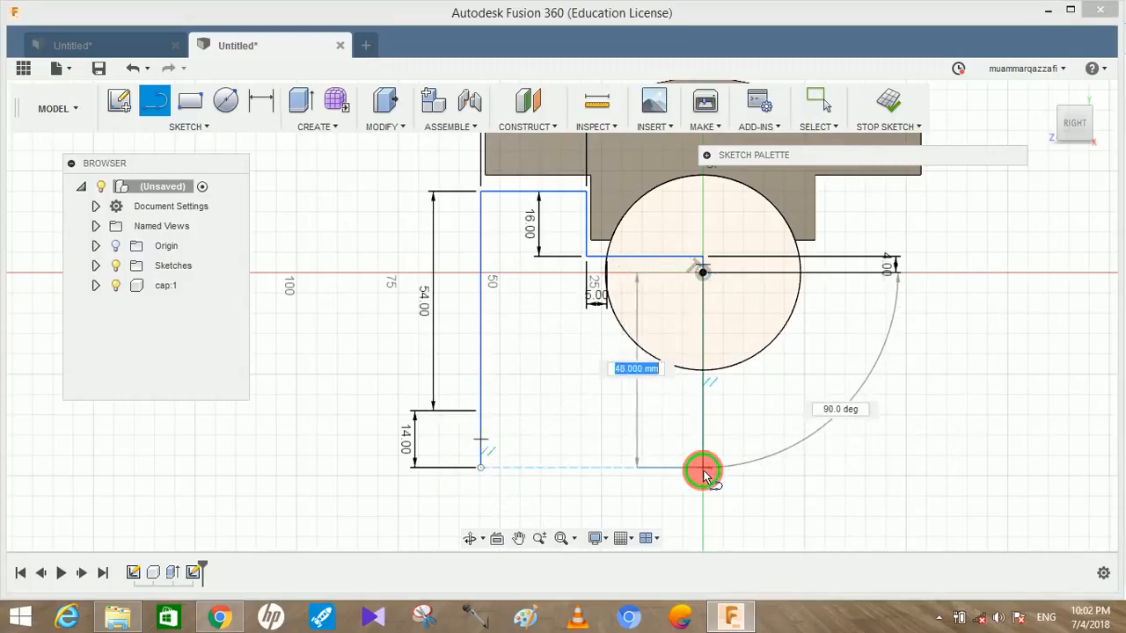
click(703, 467)
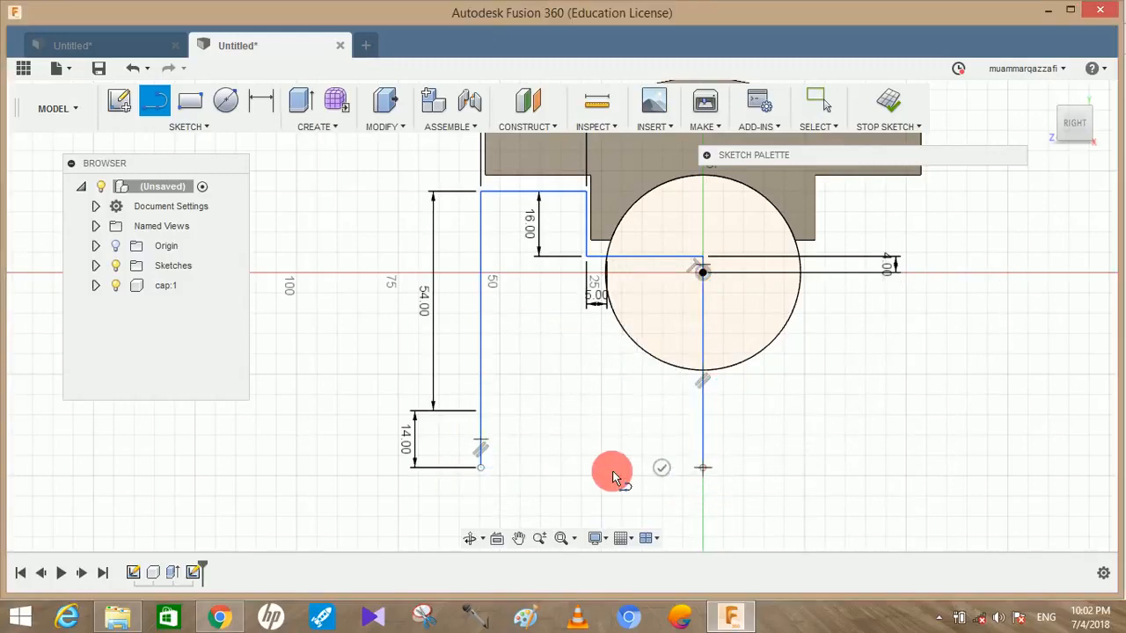
text(104)
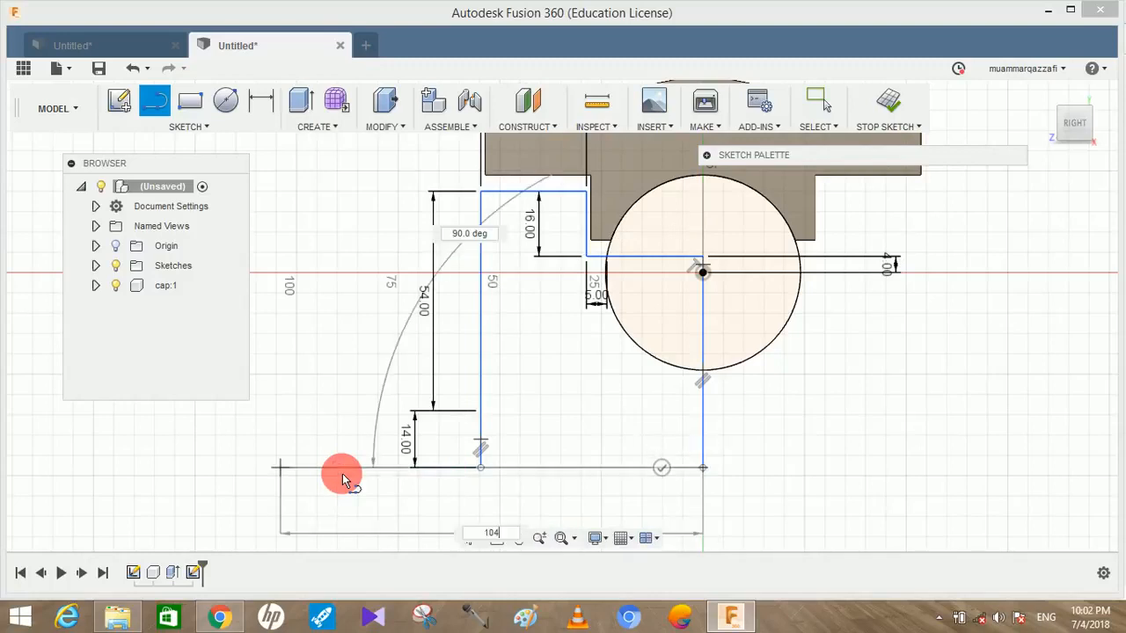
key(Return)
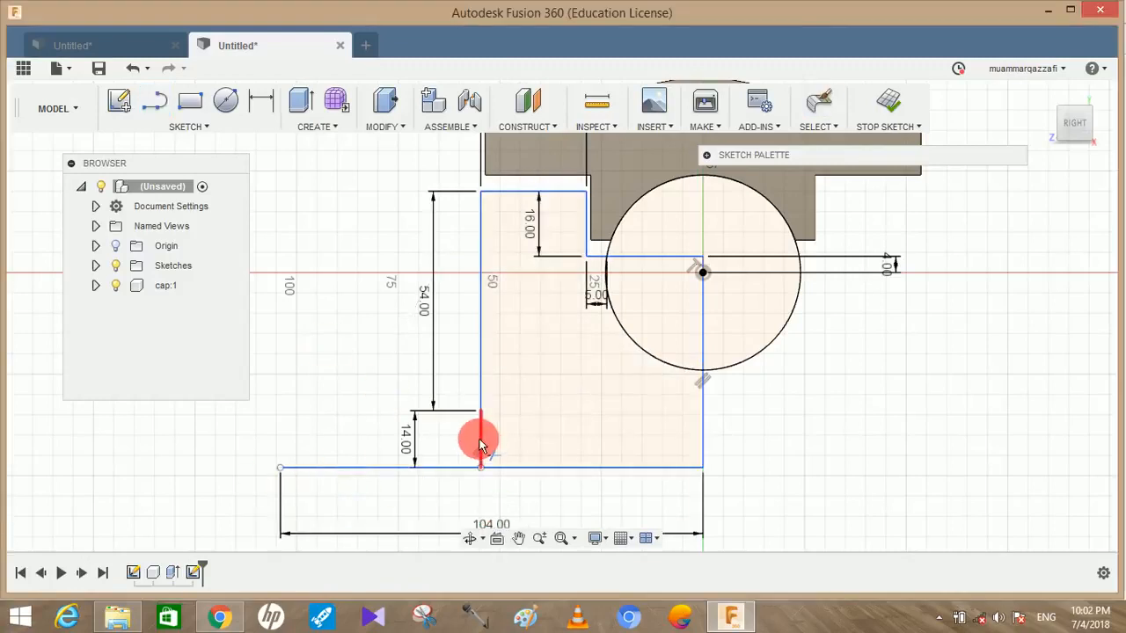
Step: Trim away the 14 mm vertical line and the vertical line below the circle's centre
key(Delete)
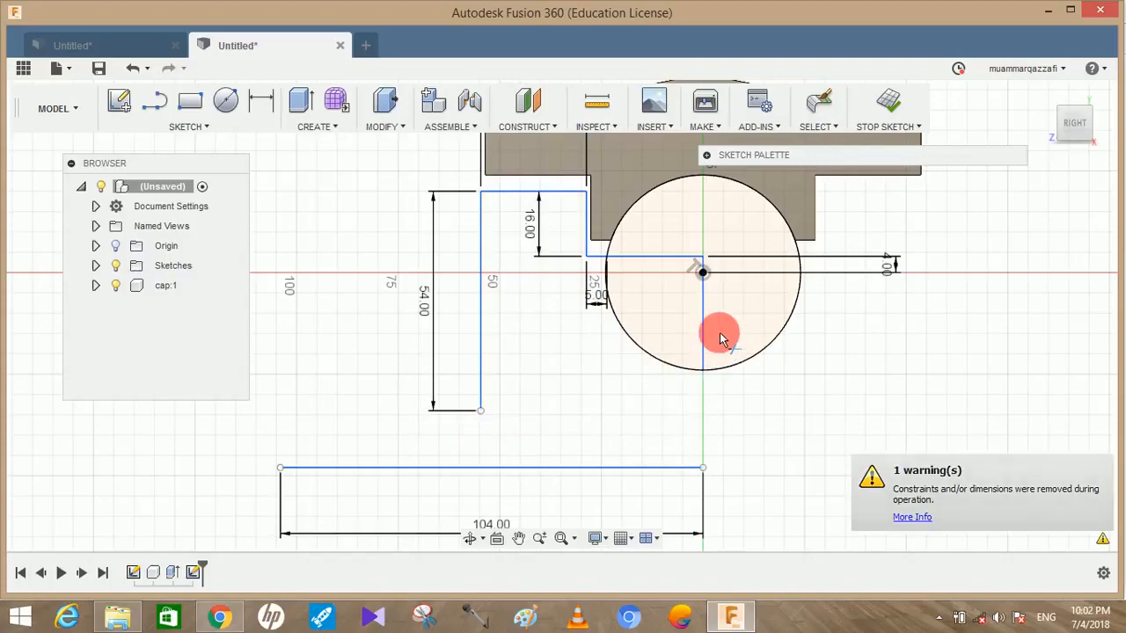
click(703, 338)
key(Delete)
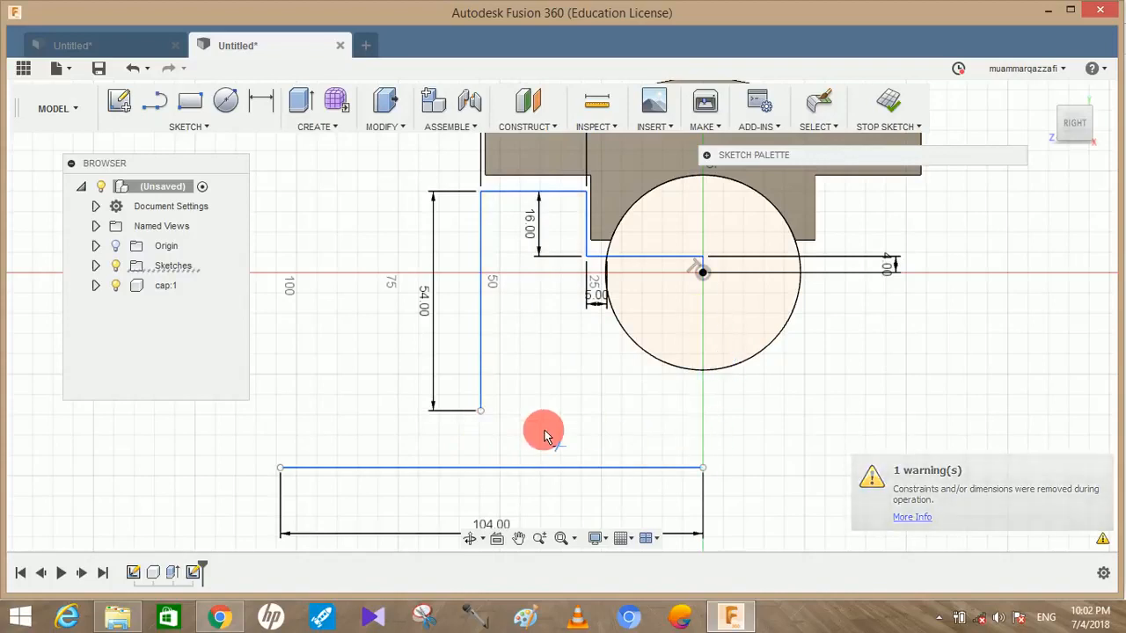
Step: Sketch a slanted line upward from the outer end of the 104 mm base line and dimension its outer angle as 102 degrees
click(163, 102)
click(282, 467)
click(339, 397)
click(261, 104)
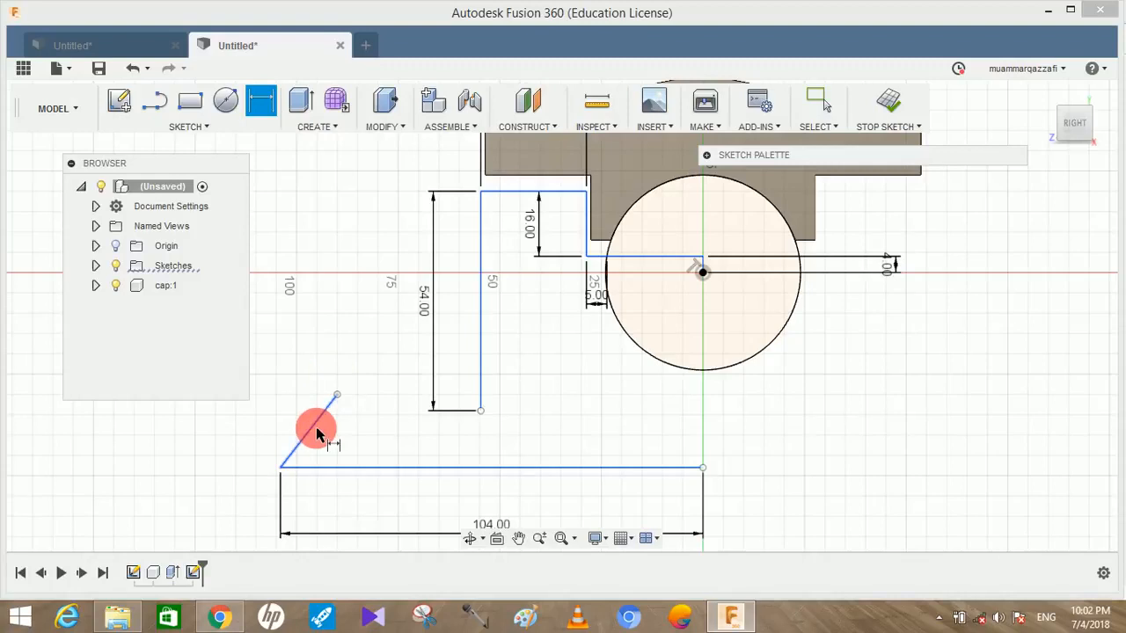
click(299, 469)
click(295, 450)
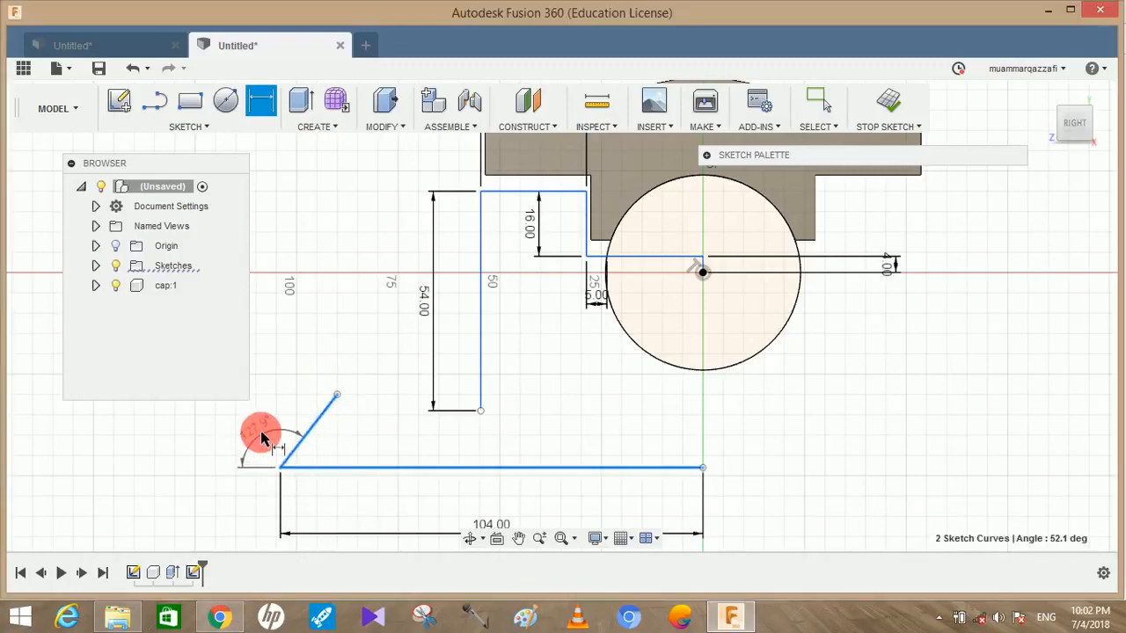
click(261, 438)
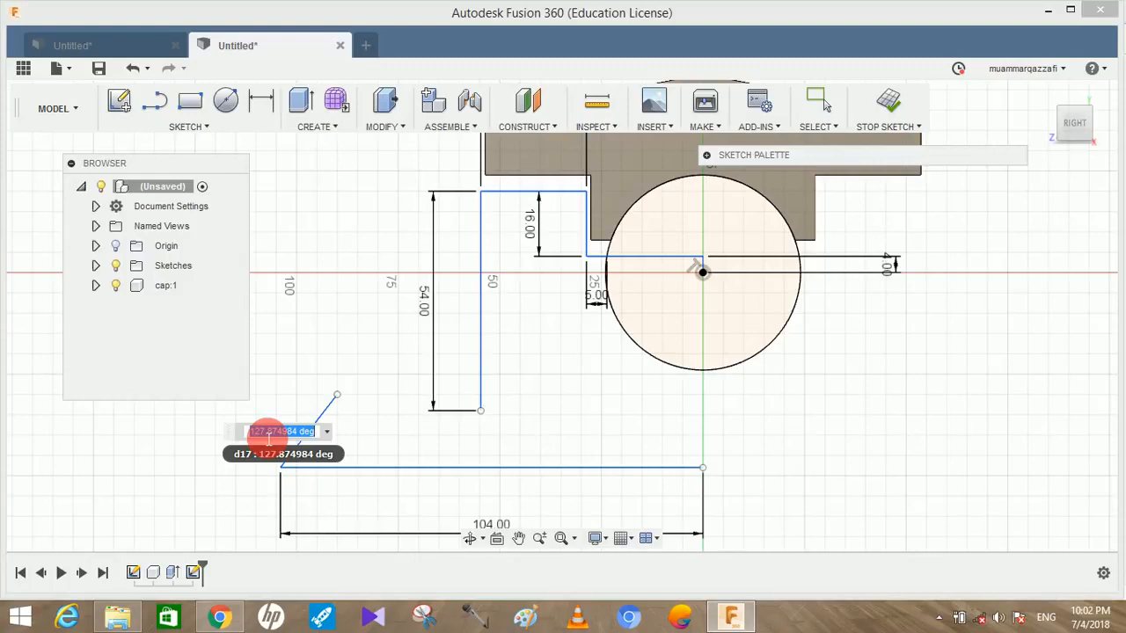
key(Escape)
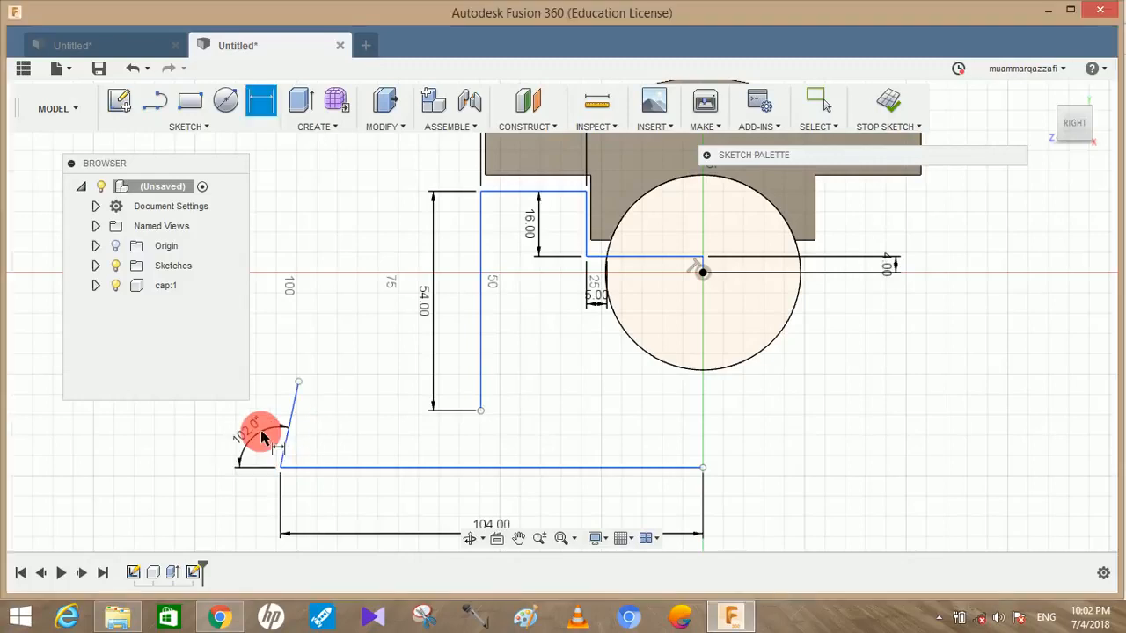
Step: Sketch a horizontal line from the bottom of the 54 mm line to the slanted line and trim the slanted line's excess above it
key(l)
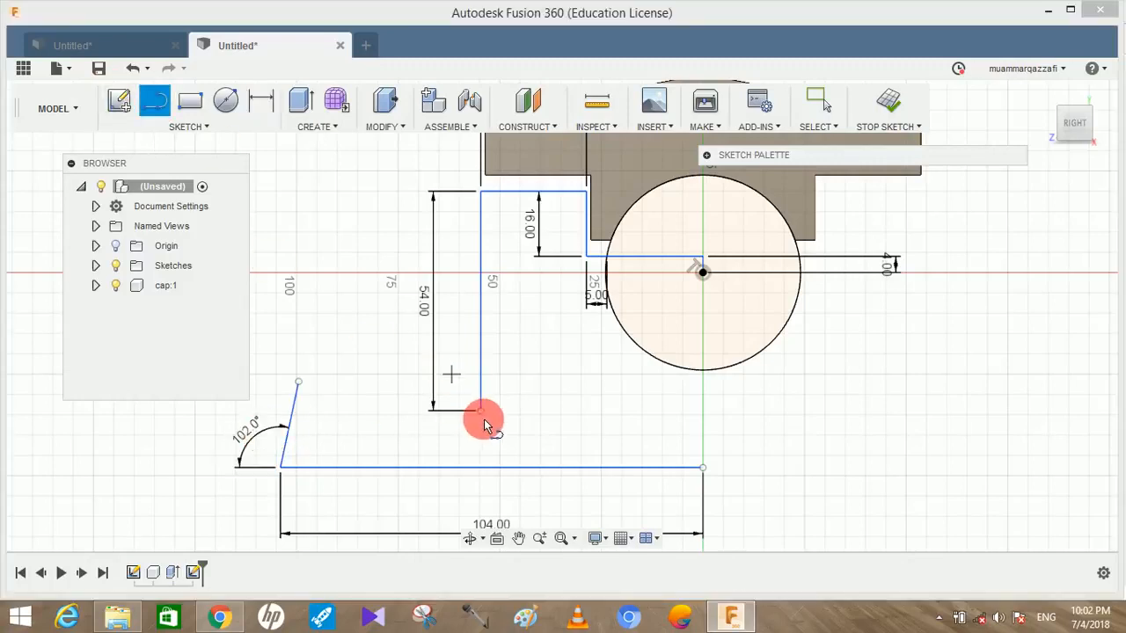
click(481, 409)
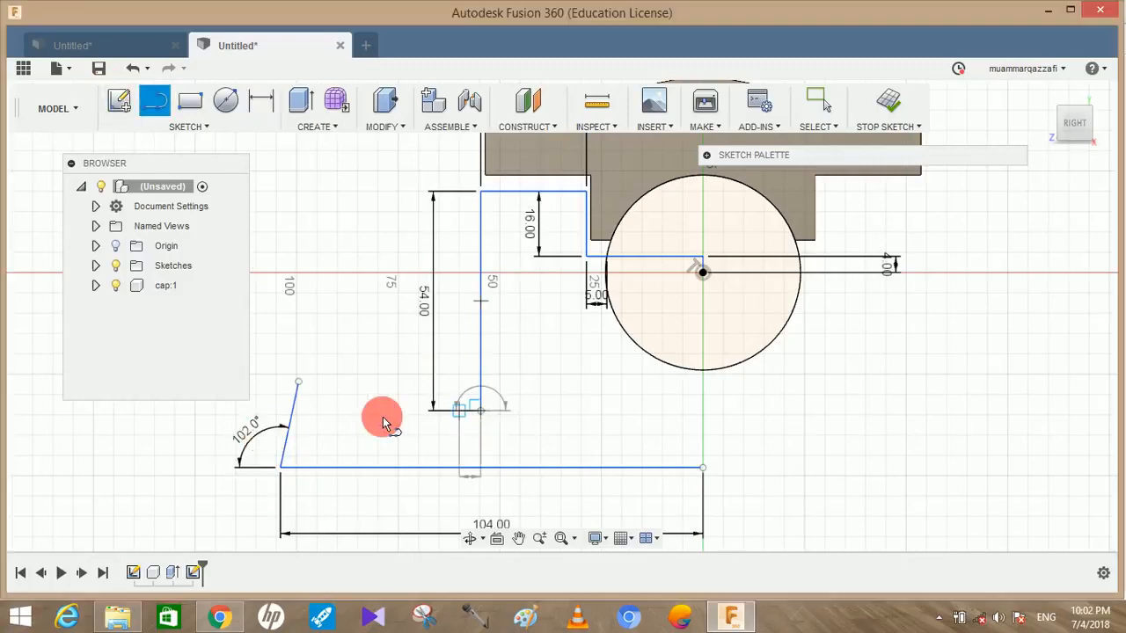
click(294, 422)
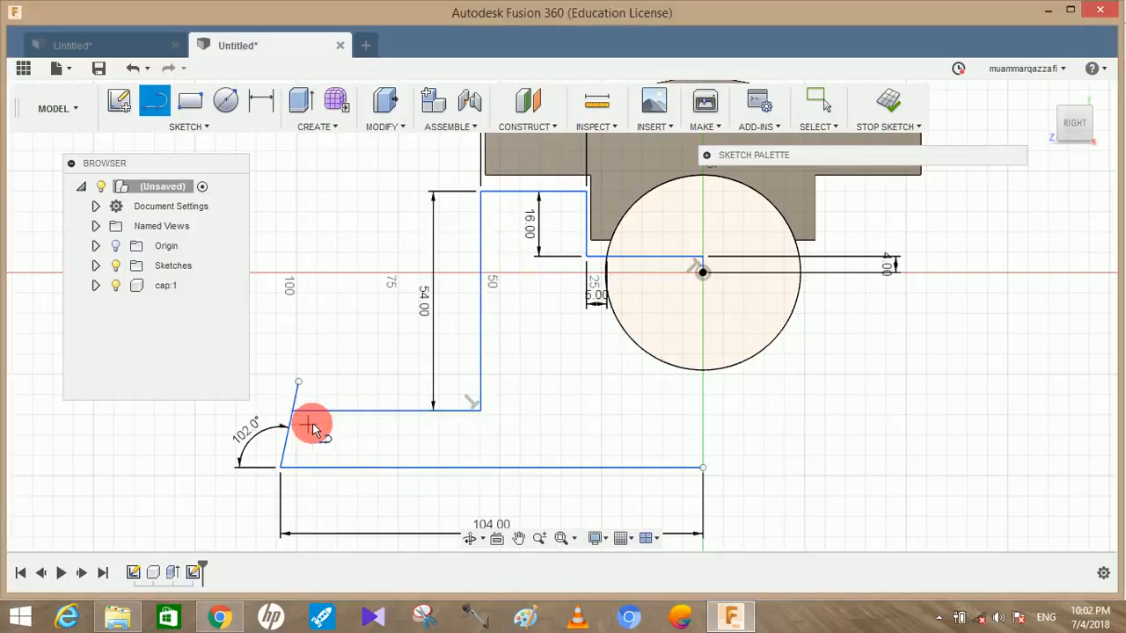
click(291, 402)
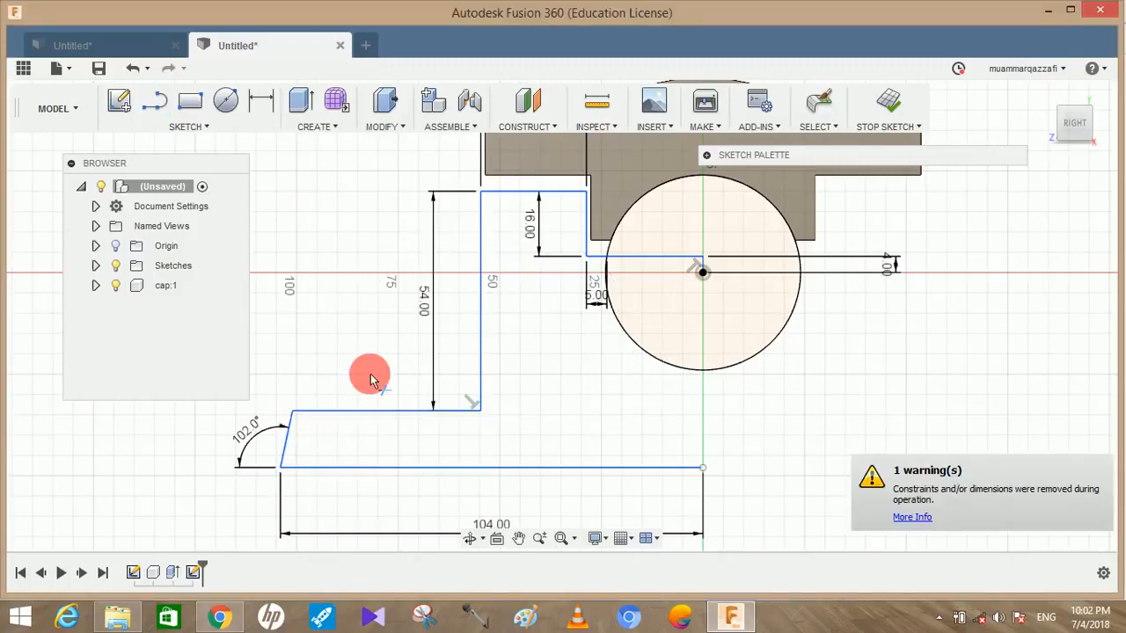
scroll(557, 369, down, 1)
key(Escape)
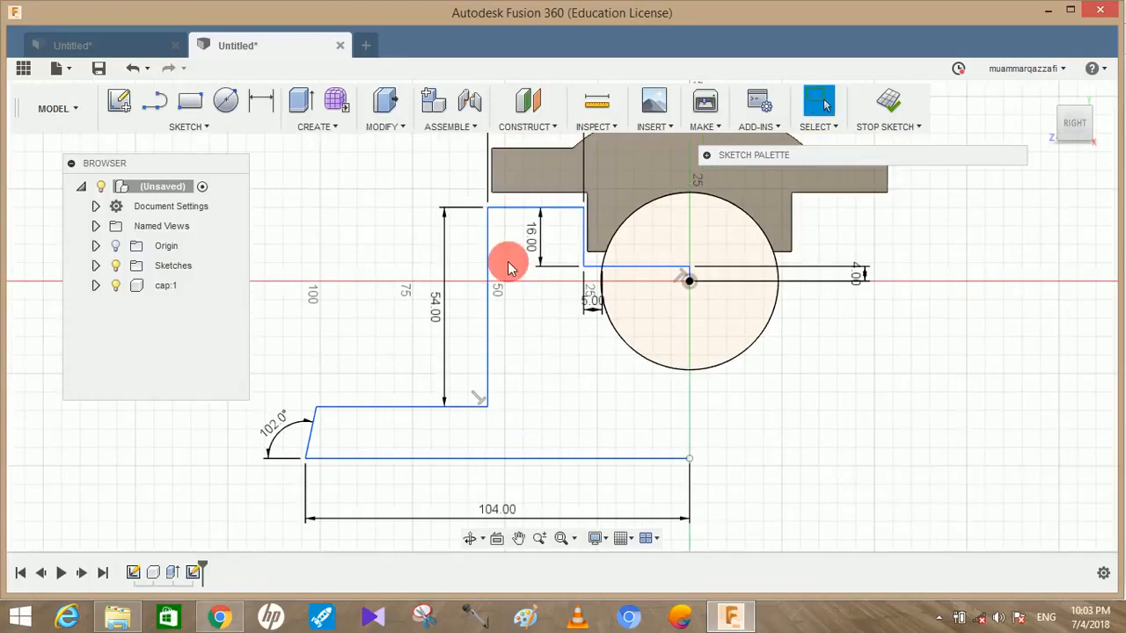
Step: Mirror the casting's half-profile lines about the short vertical line at the circle's centre
click(216, 126)
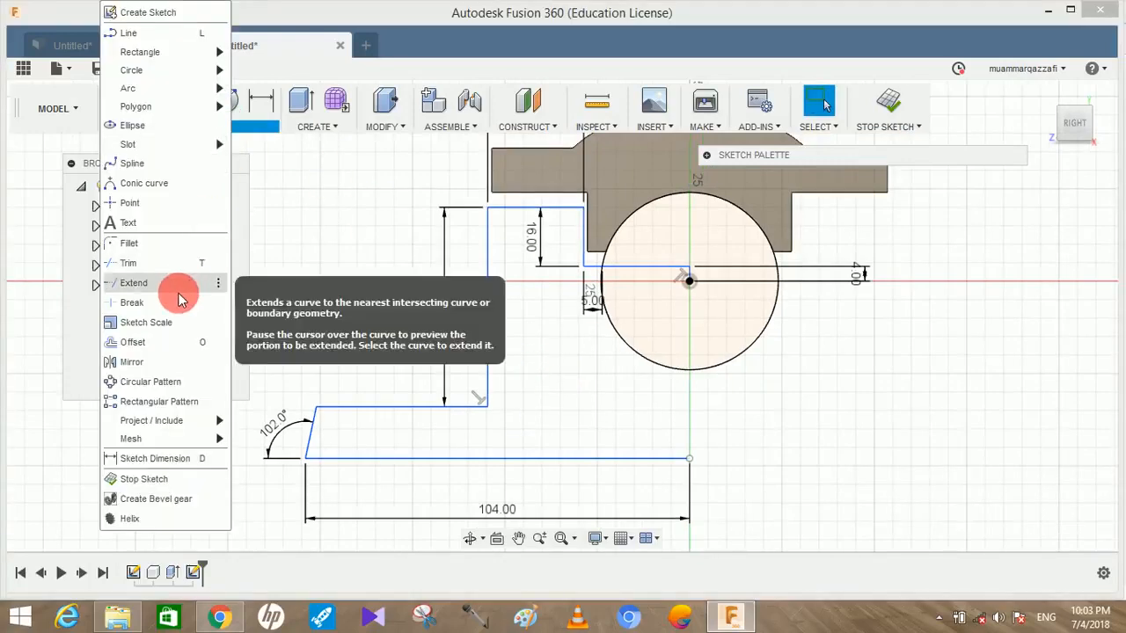
click(132, 361)
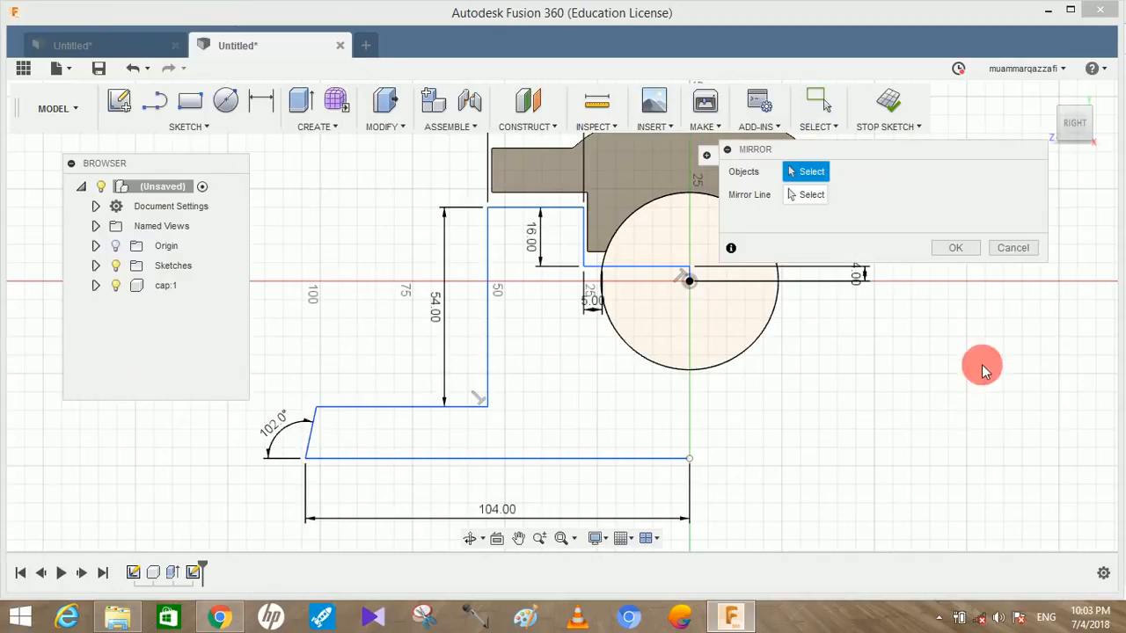
click(525, 211)
click(489, 282)
click(390, 407)
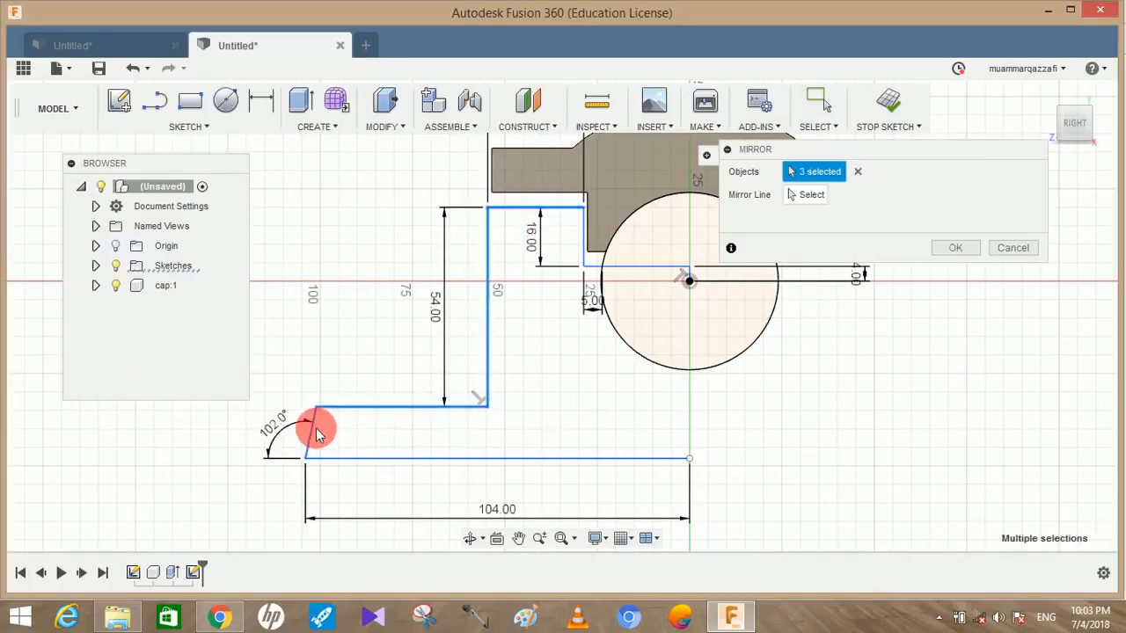
click(313, 433)
click(370, 458)
click(583, 244)
click(682, 271)
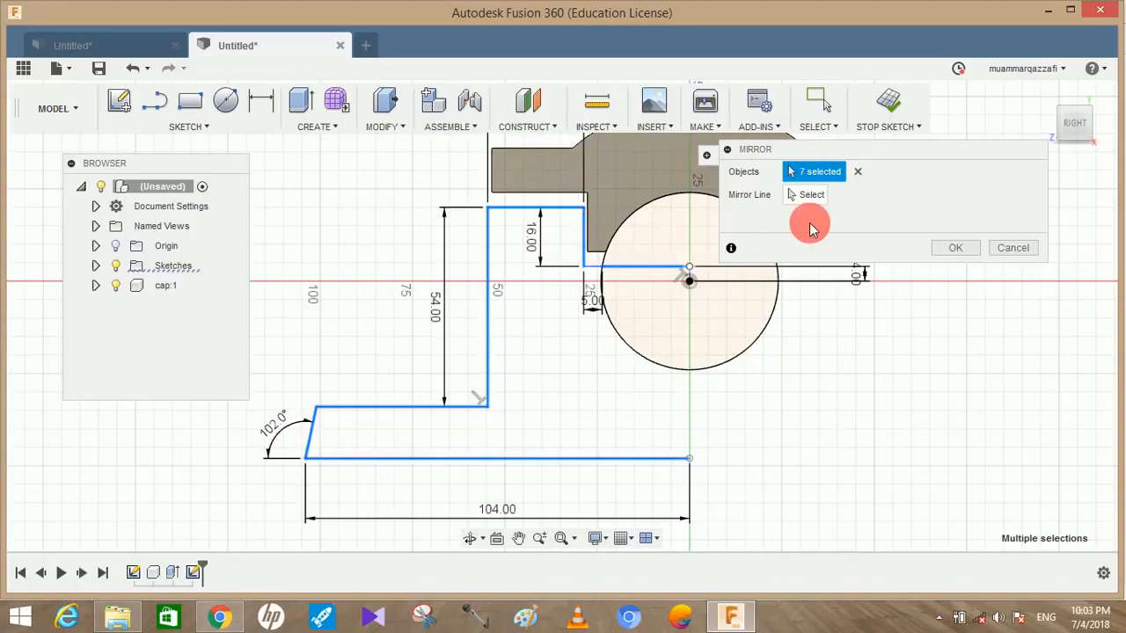
click(816, 197)
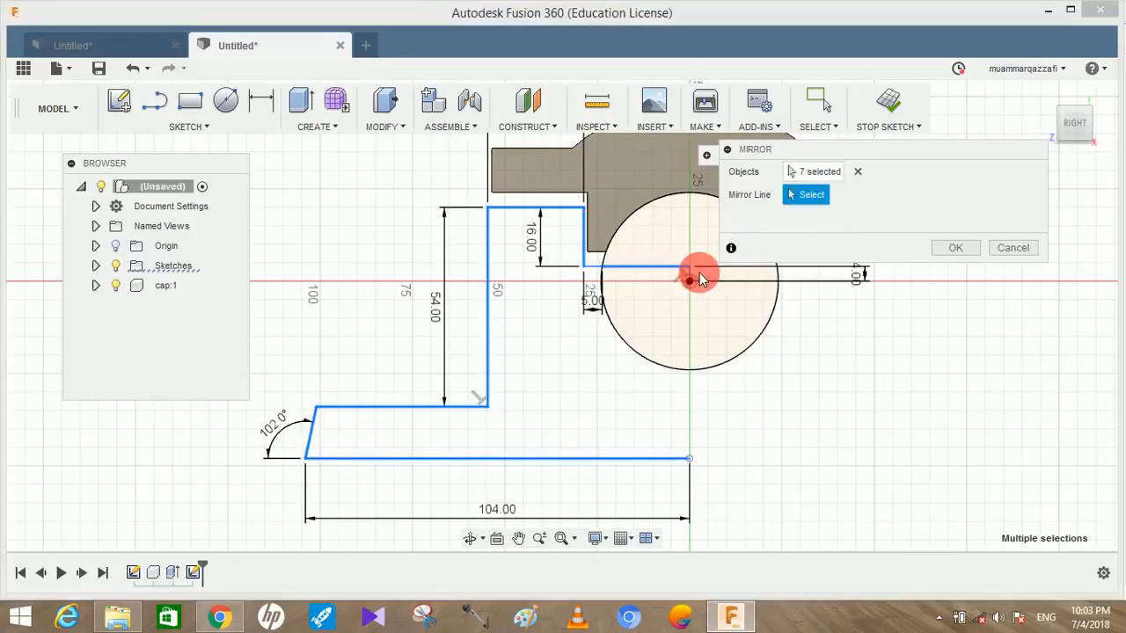
click(688, 277)
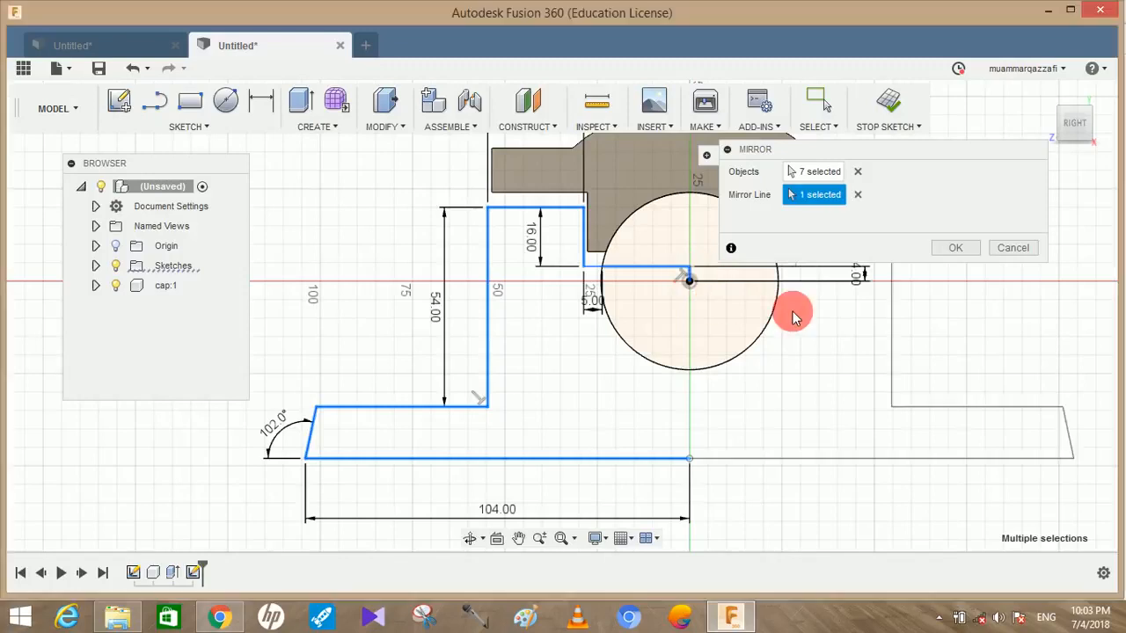
click(940, 247)
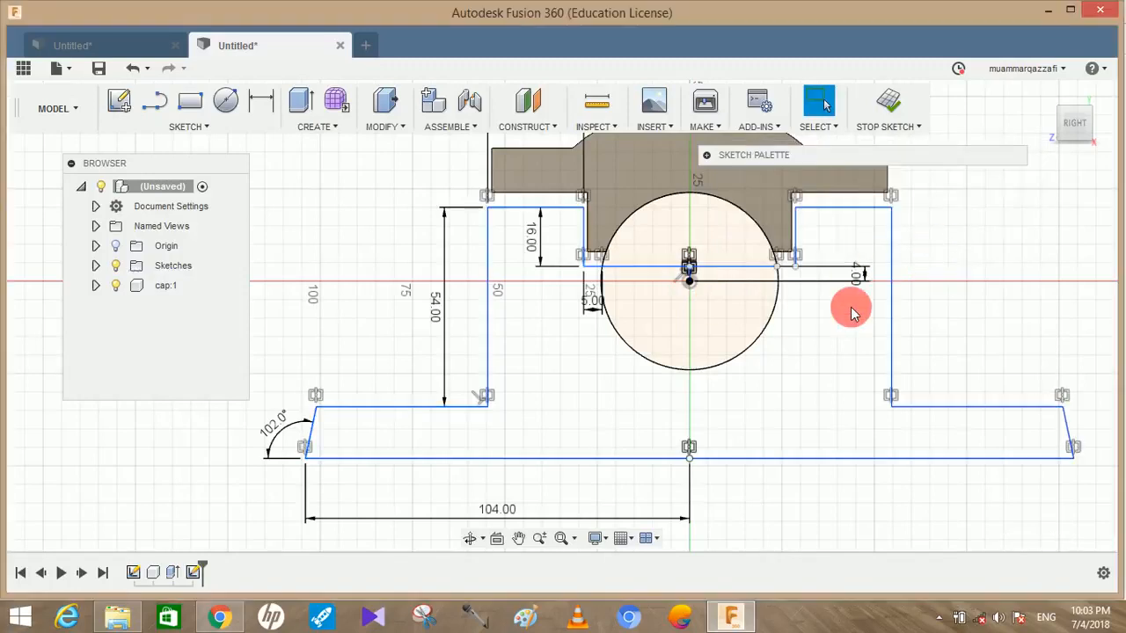
middle_drag(890, 310, 766, 351)
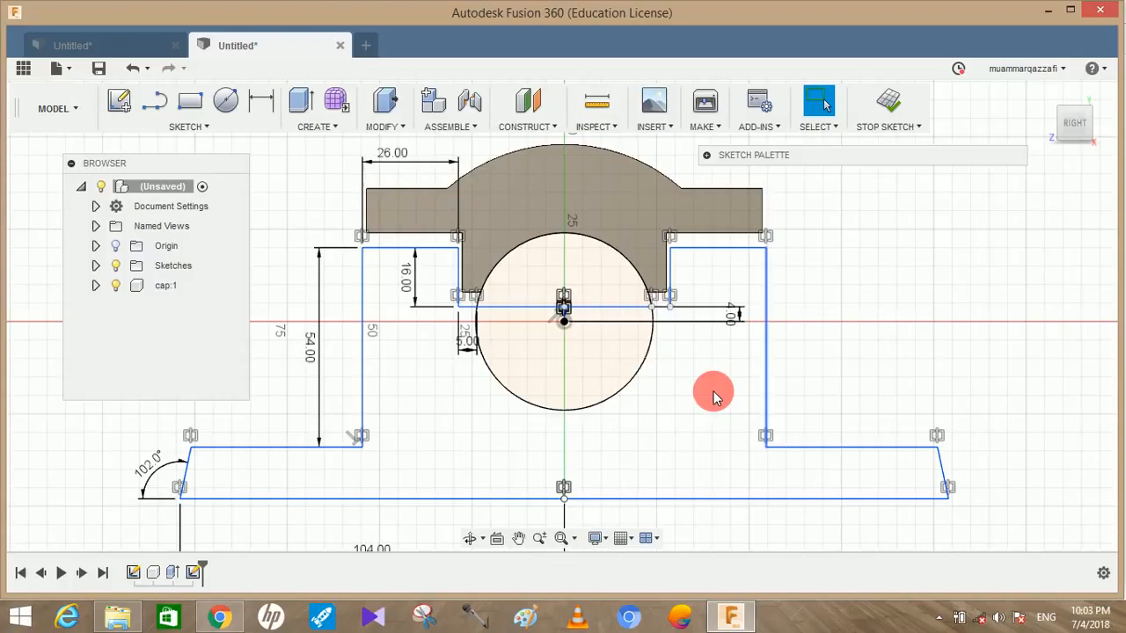
scroll(862, 455, up, 1)
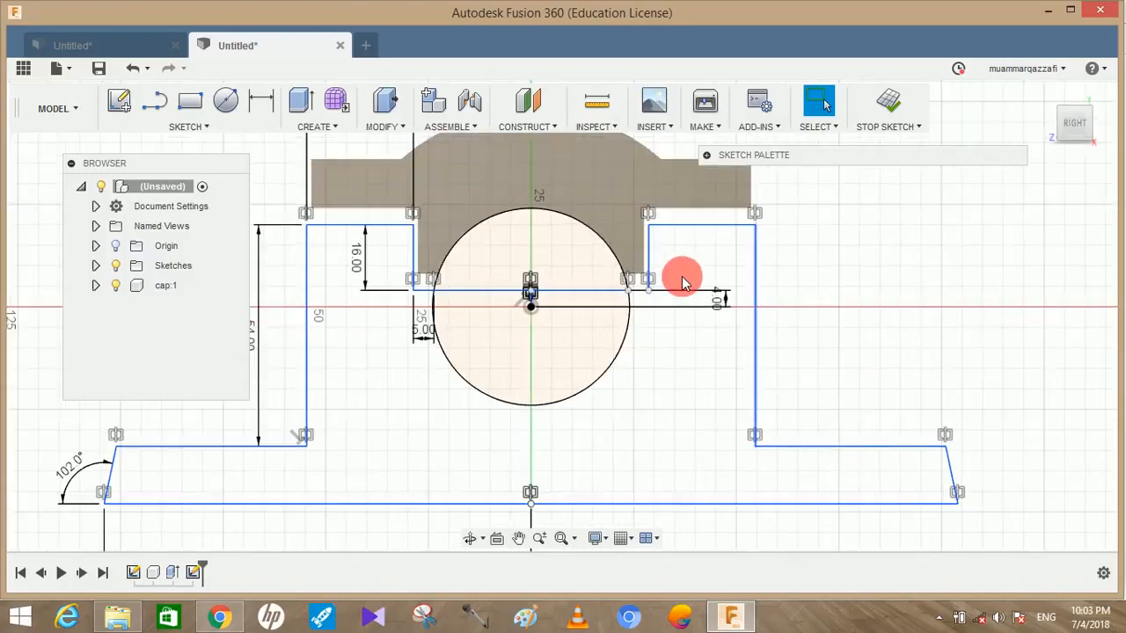
Step: Move the 4 mm dimension closer to the circle's centre and sketch a line closing the gap between the notch corner and the circle
scroll(649, 301, up, 3)
scroll(649, 301, up, 2)
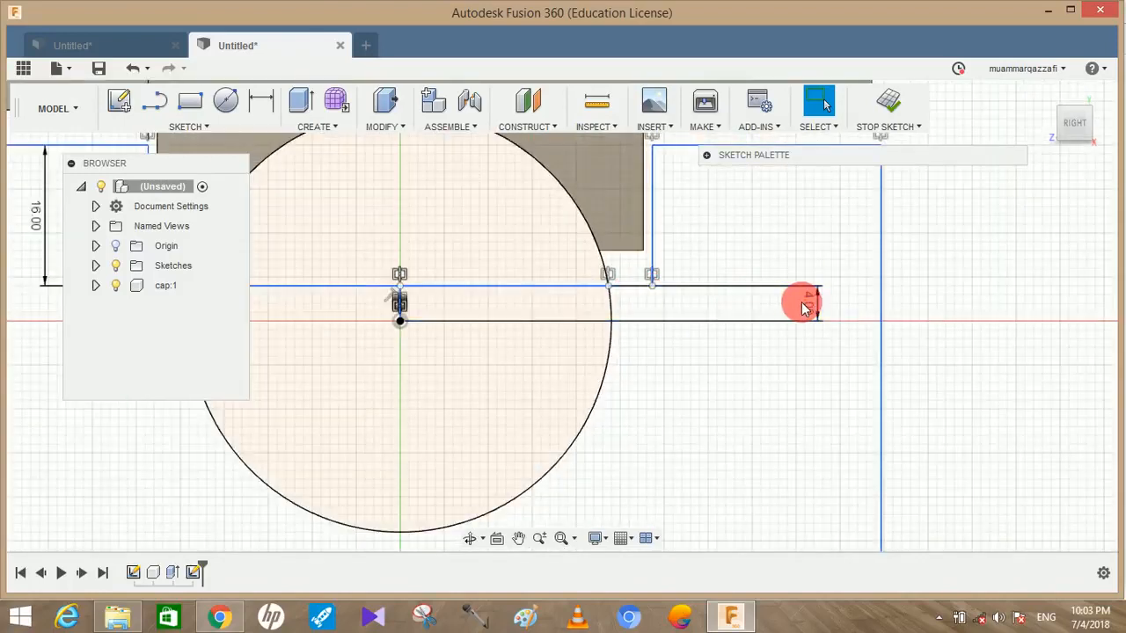
drag(809, 305, 548, 310)
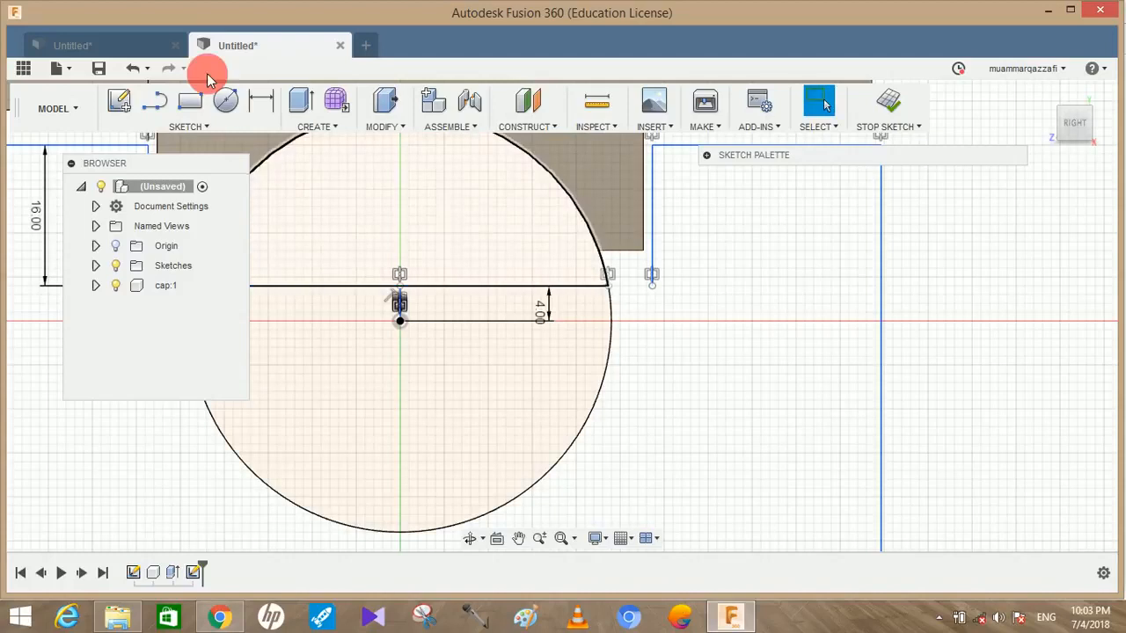
click(157, 107)
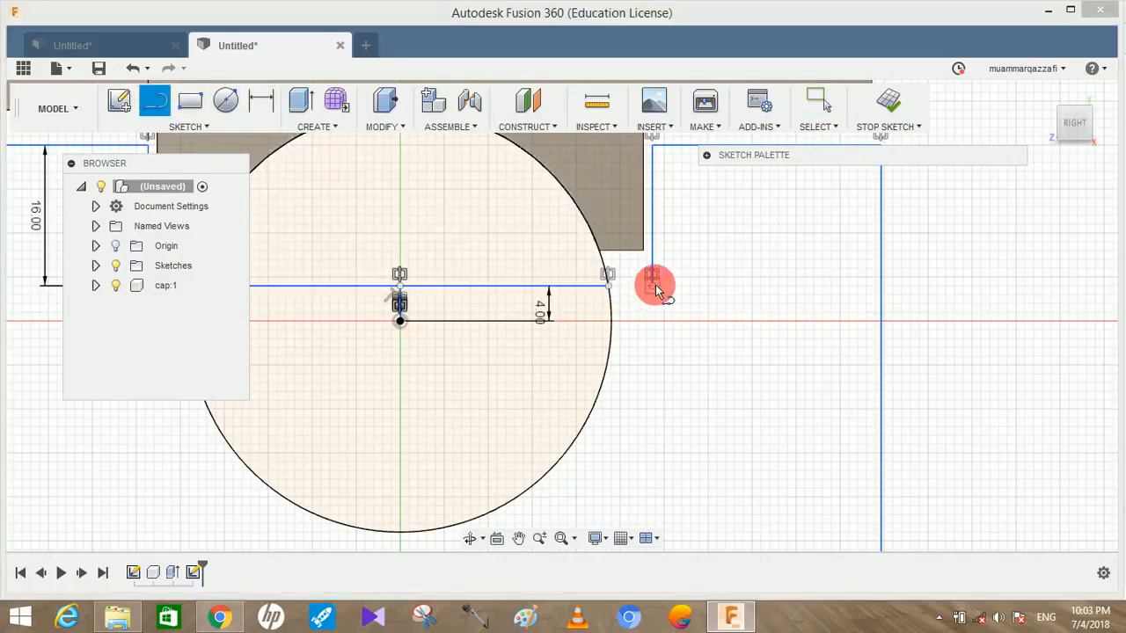
click(615, 288)
scroll(708, 303, down, 4)
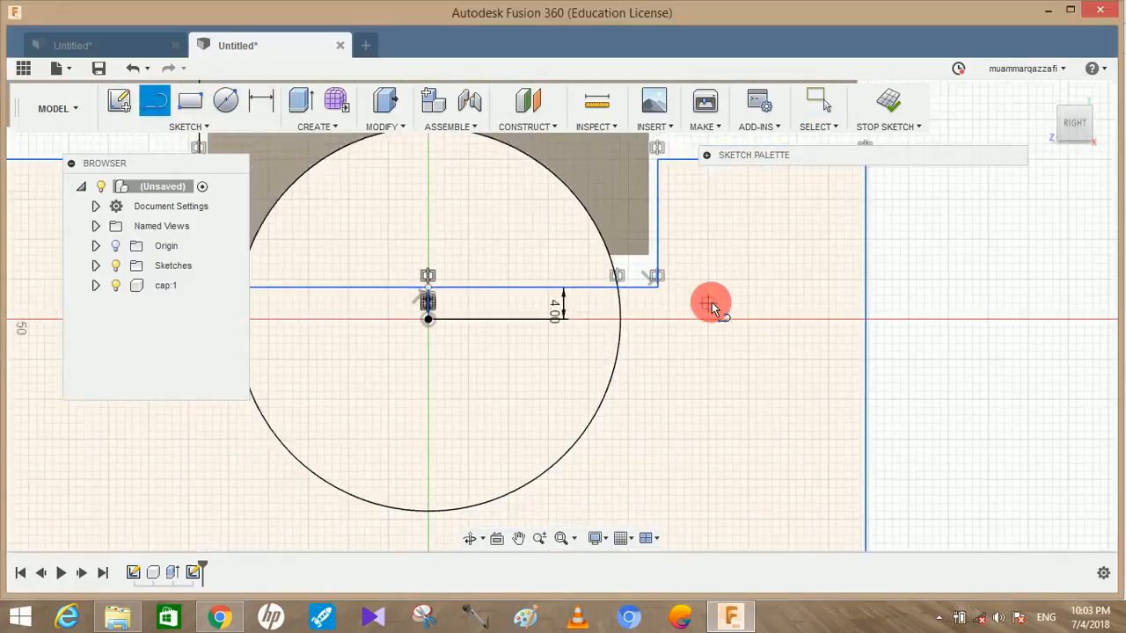
scroll(713, 306, down, 2)
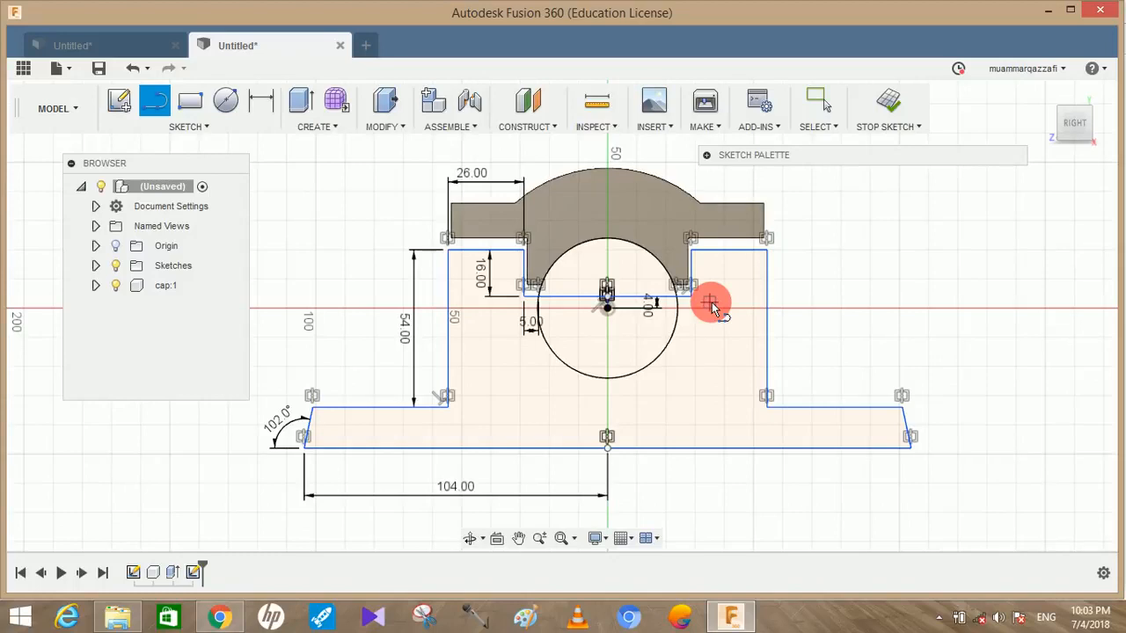
Step: Check the casting's width in the PDF drawing and extrude the casting profile -46 mm as a new component
click(224, 613)
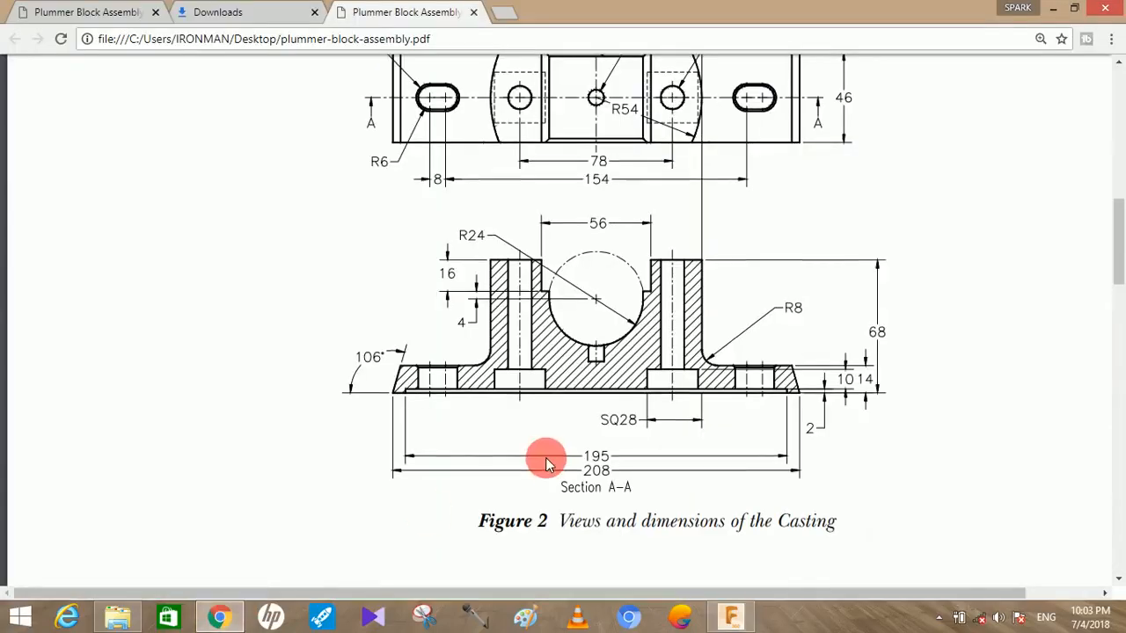
ctrl+scroll(540, 455, up, 1)
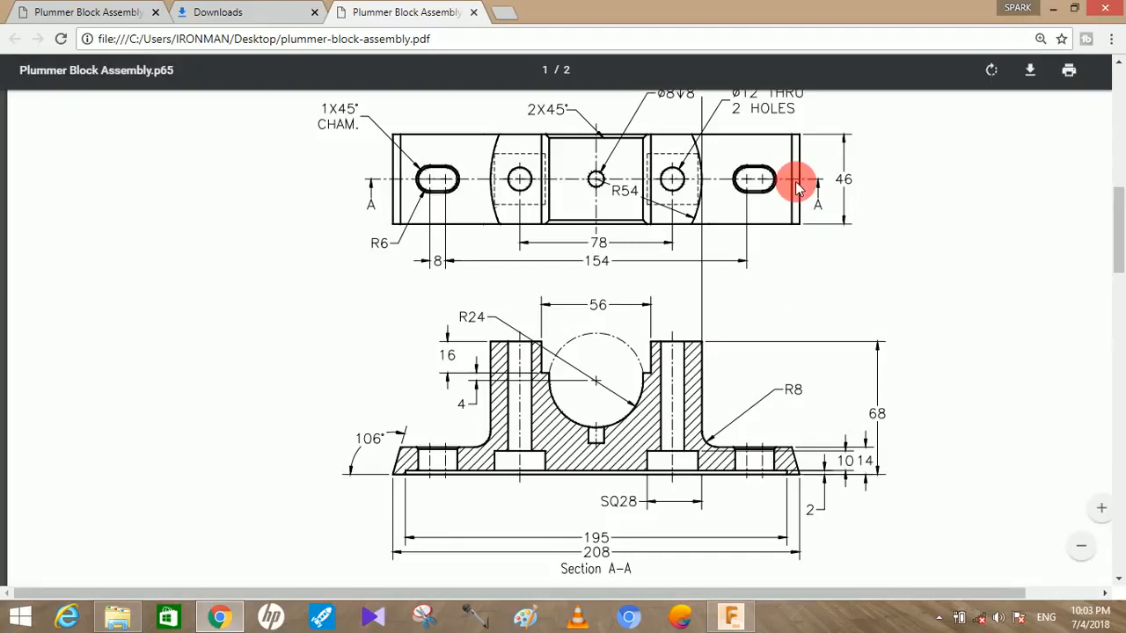
scroll(843, 211, down, 1)
scroll(841, 218, up, 1)
click(731, 616)
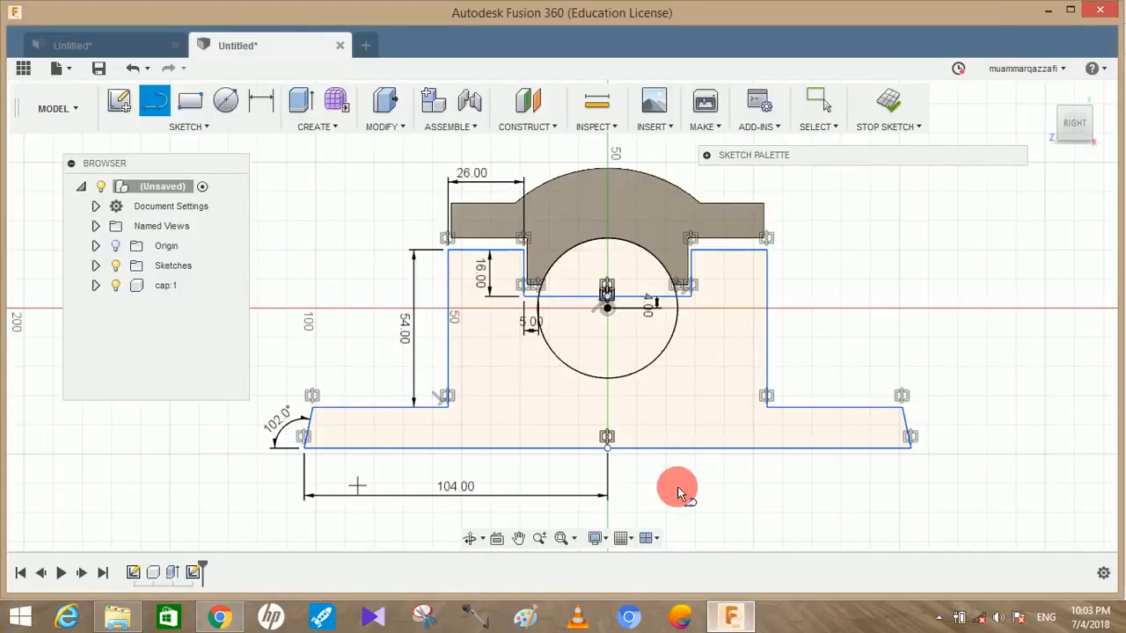
click(307, 104)
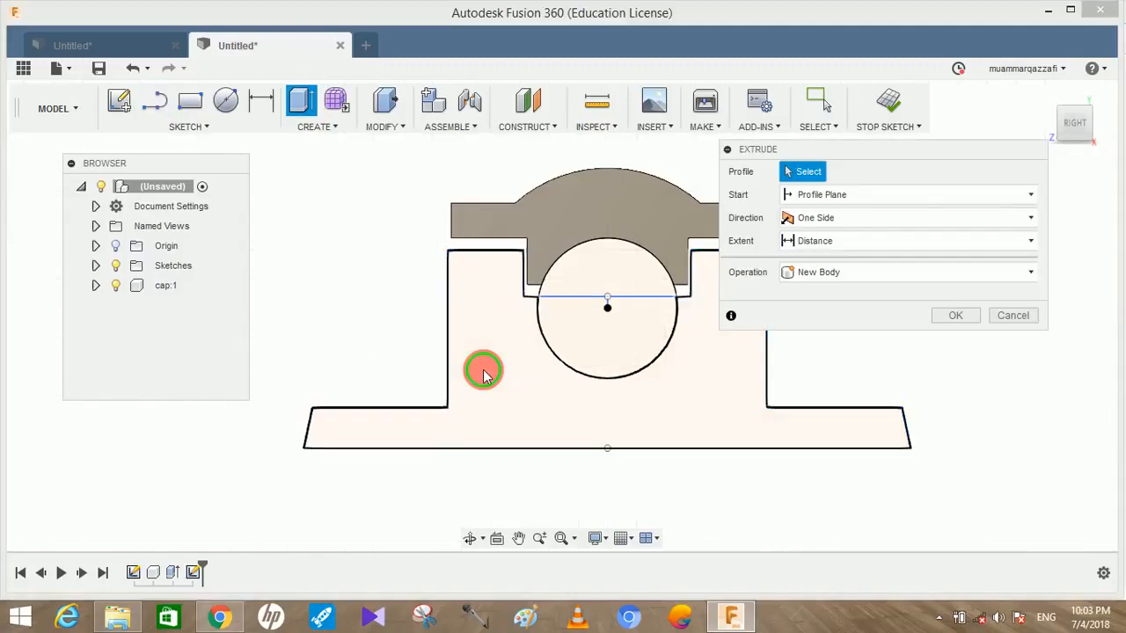
click(483, 369)
shift+middle_drag(562, 415, 540, 400)
drag(540, 400, 662, 403)
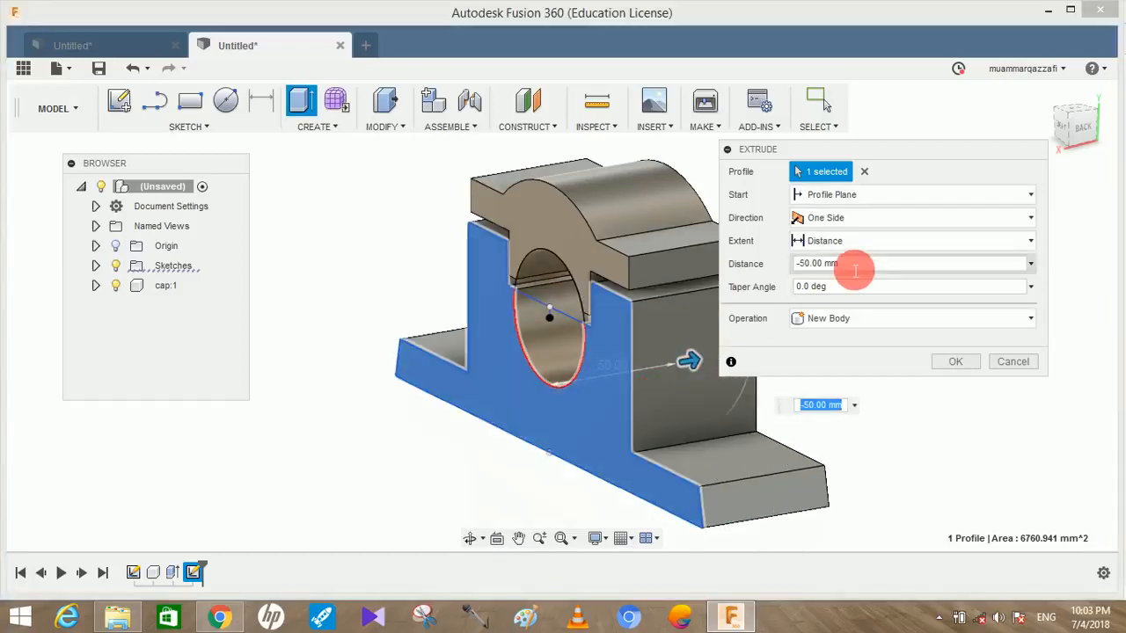
drag(840, 264, 749, 276)
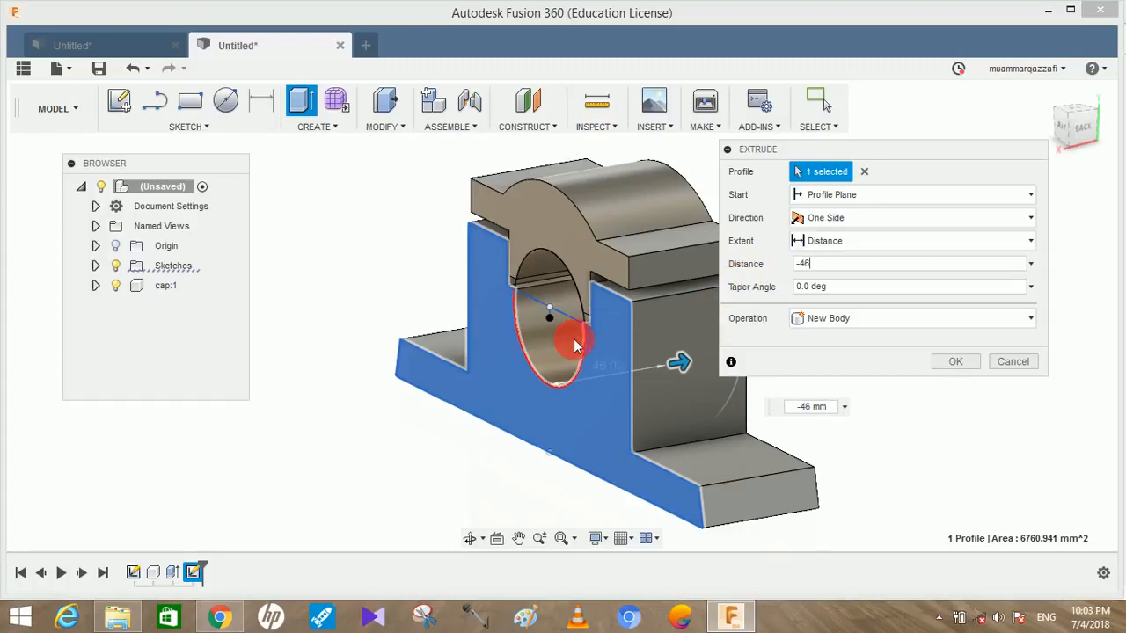
click(809, 322)
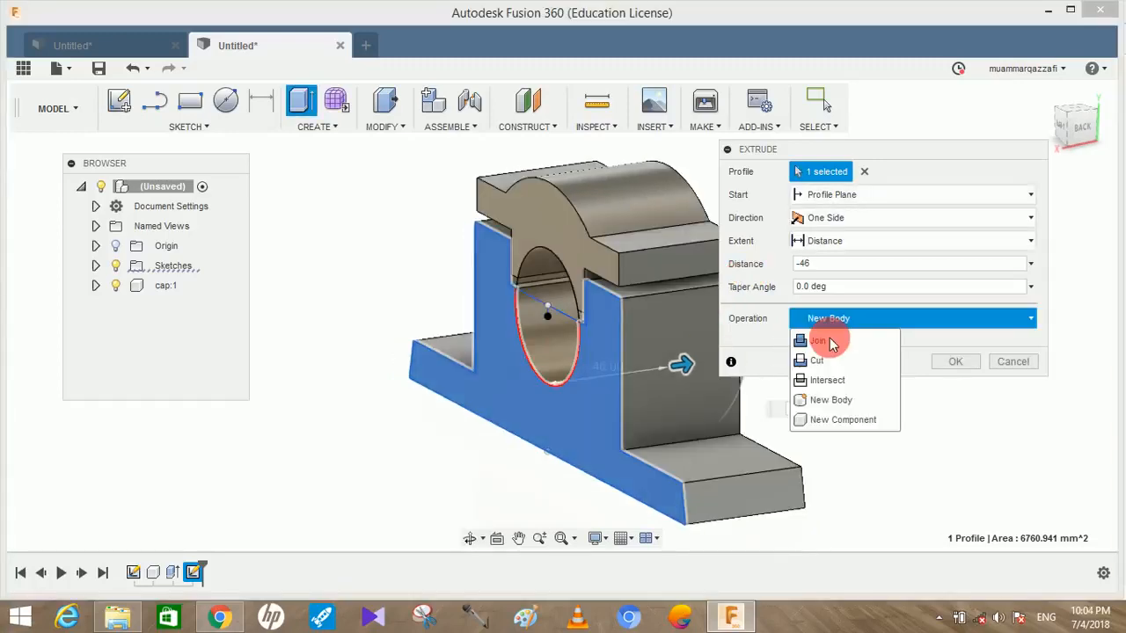
click(819, 420)
click(957, 365)
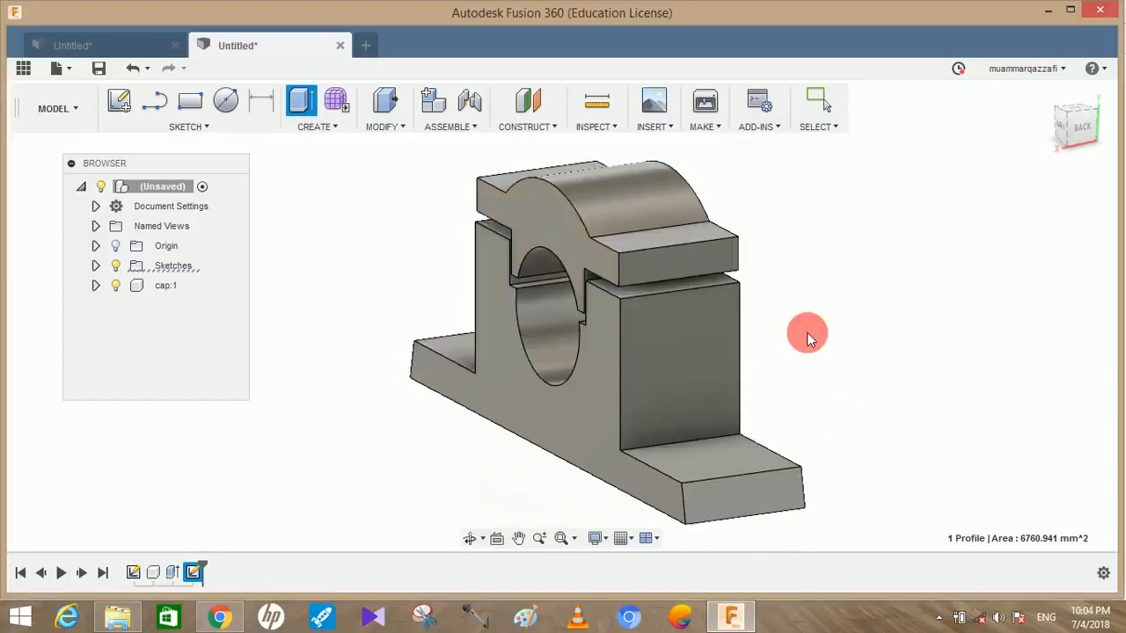
Step: Rename the newly extruded component as casting
click(200, 307)
double_click(201, 306)
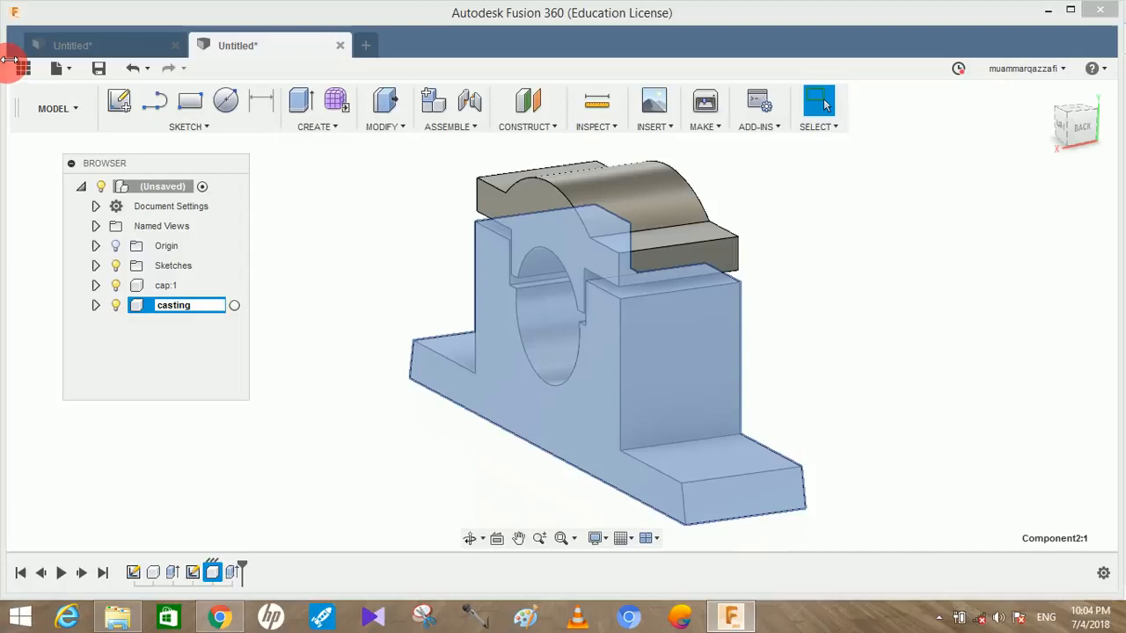
click(335, 253)
Step: Move the cap freely off the casting to test its movement and revert it to its original position
shift+middle_drag(337, 258, 456, 296)
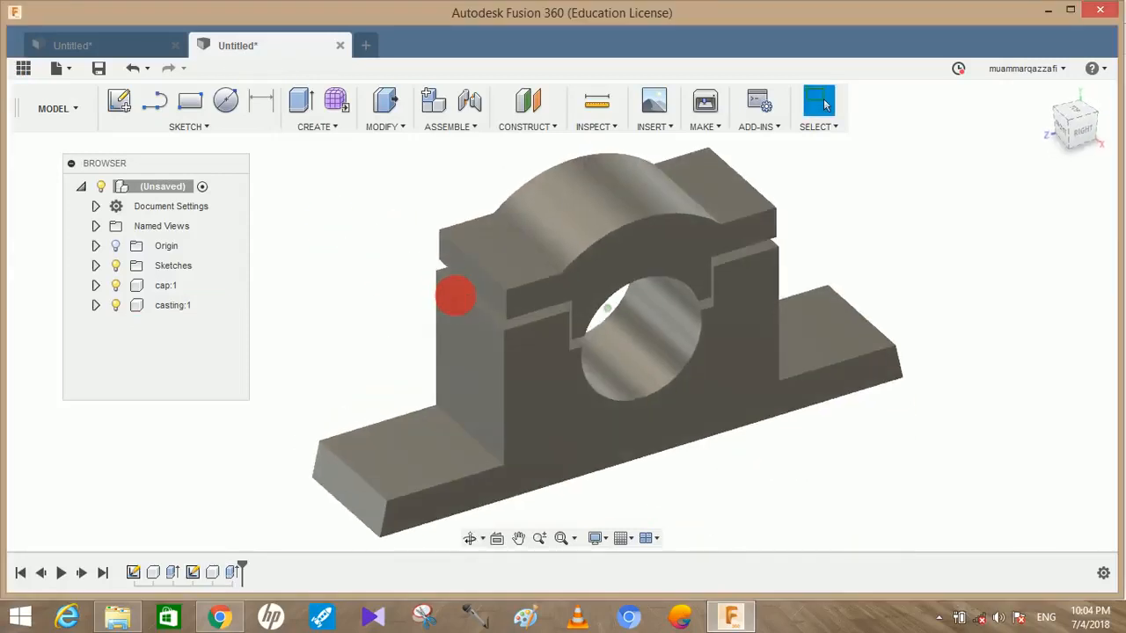
drag(595, 249, 825, 187)
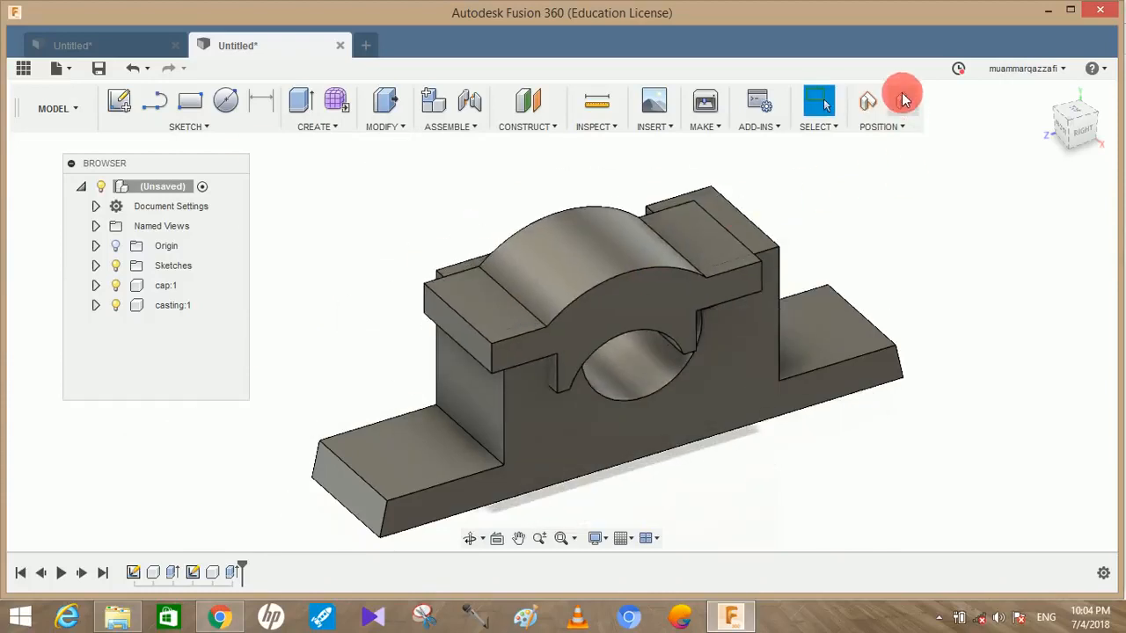
click(904, 100)
mouse_move(891, 156)
shift+middle_down()
mouse_move(821, 108)
mouse_move(872, 159)
shift+middle_up()
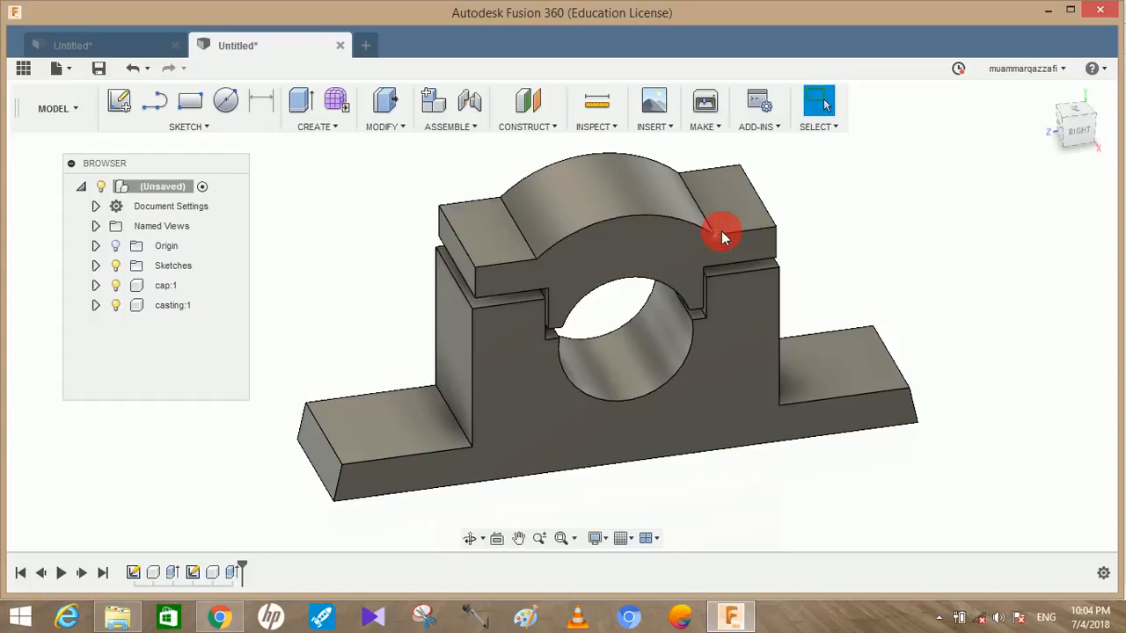
mouse_move(854, 278)
shift+middle_down()
mouse_move(824, 239)
mouse_move(790, 247)
mouse_move(871, 269)
shift+middle_up()
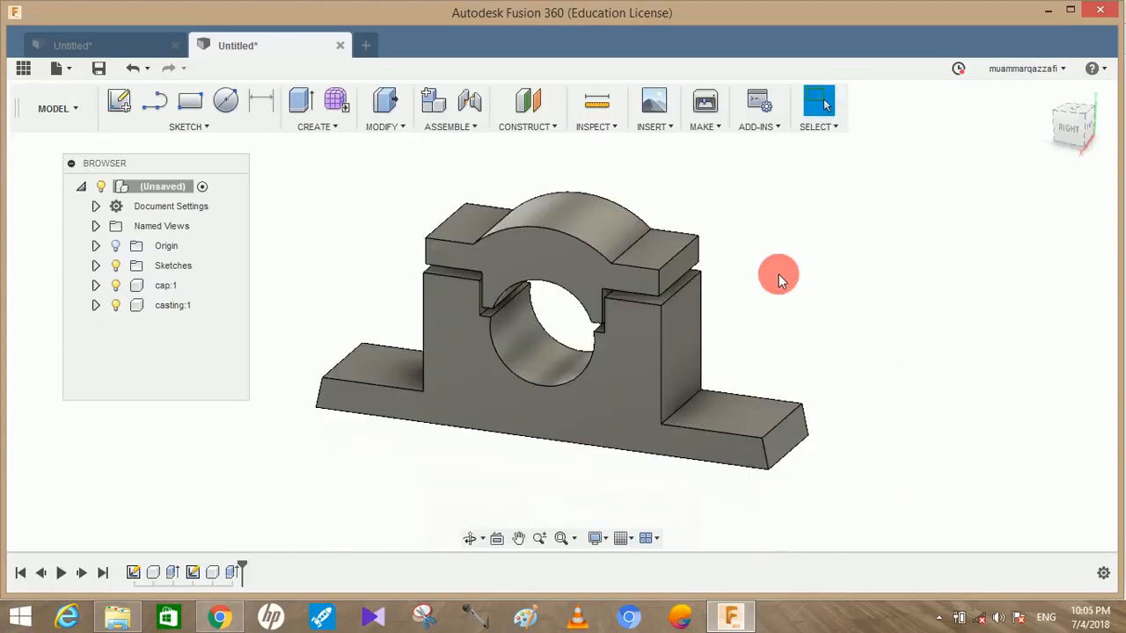
Step: Start a new sketch on the flat upper face of the cap's flange
shift+middle_drag(779, 276, 781, 301)
click(657, 271)
click(113, 102)
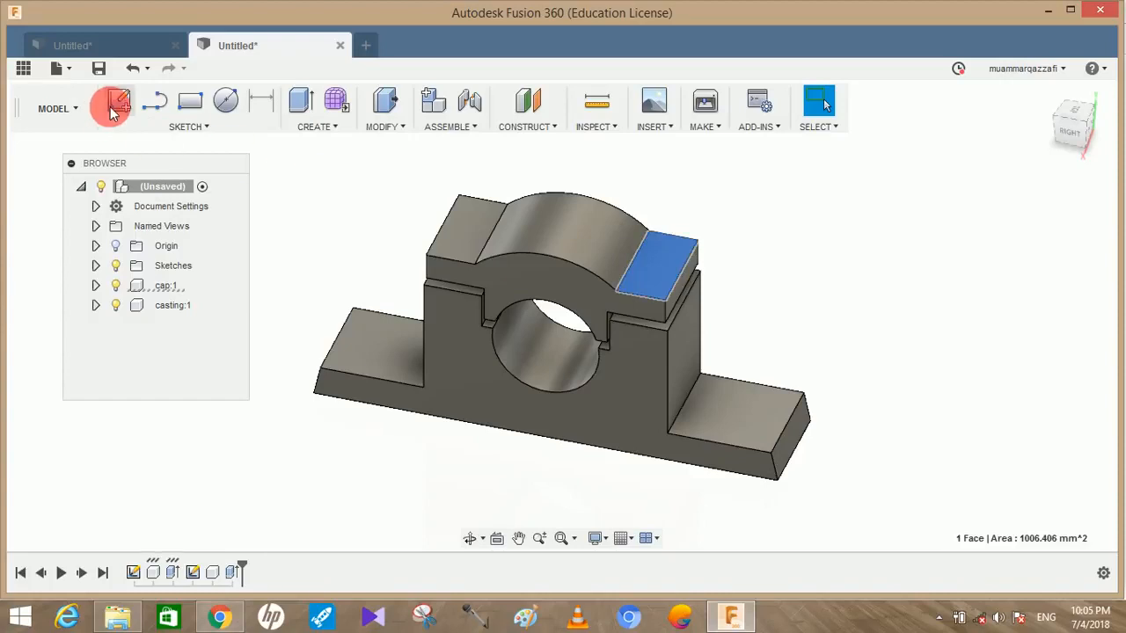
click(597, 325)
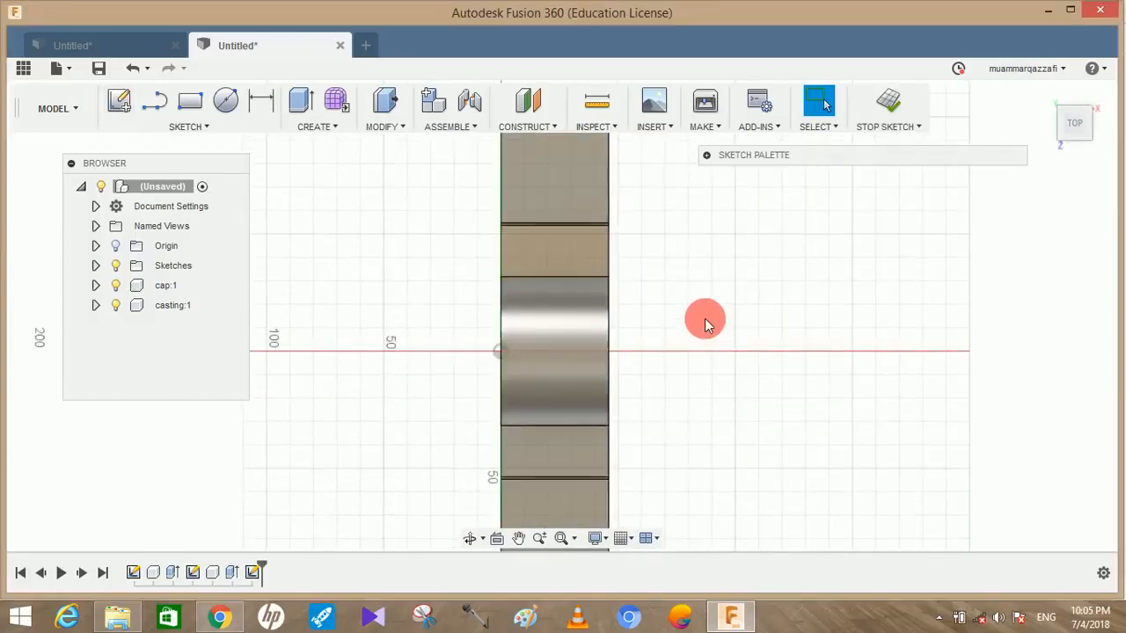
Step: Sketch a line from the origin across the cap's width and place its far end on the cap's opposite edge, 46 mm away
key(l)
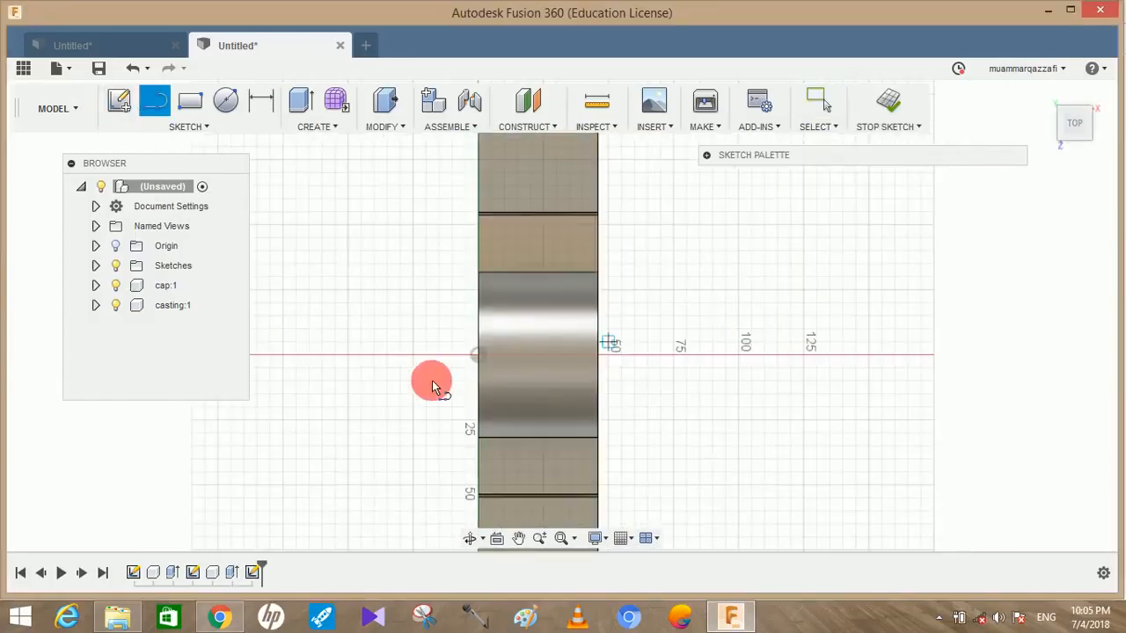
click(480, 355)
click(635, 355)
click(643, 399)
middle_drag(726, 419, 703, 342)
scroll(654, 308, up, 1)
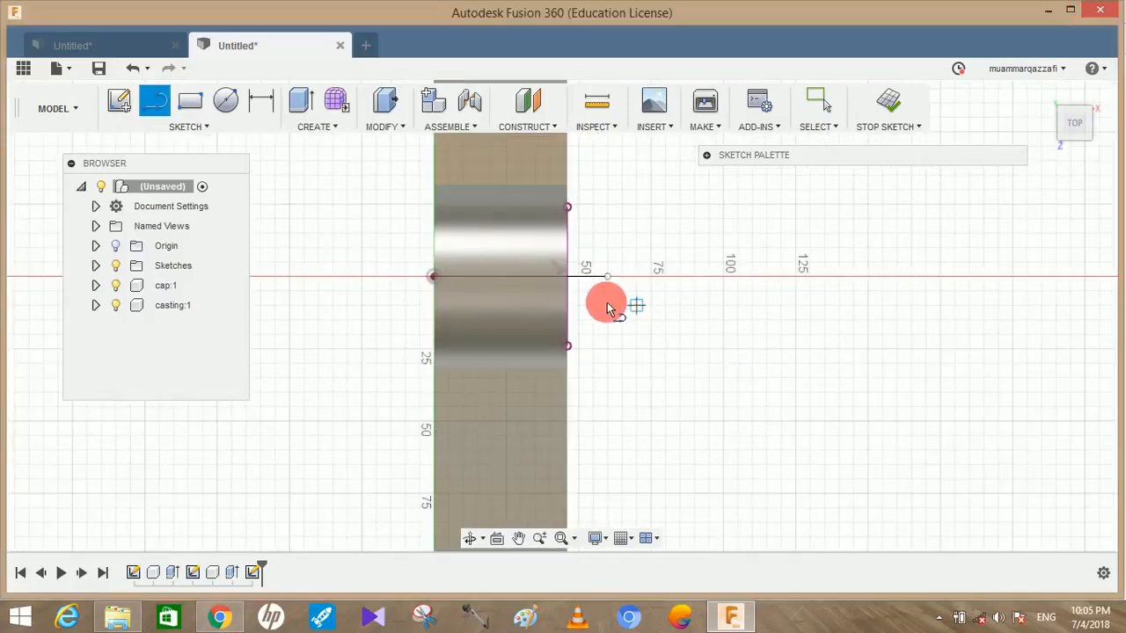
scroll(607, 306, up, 1)
key(Escape)
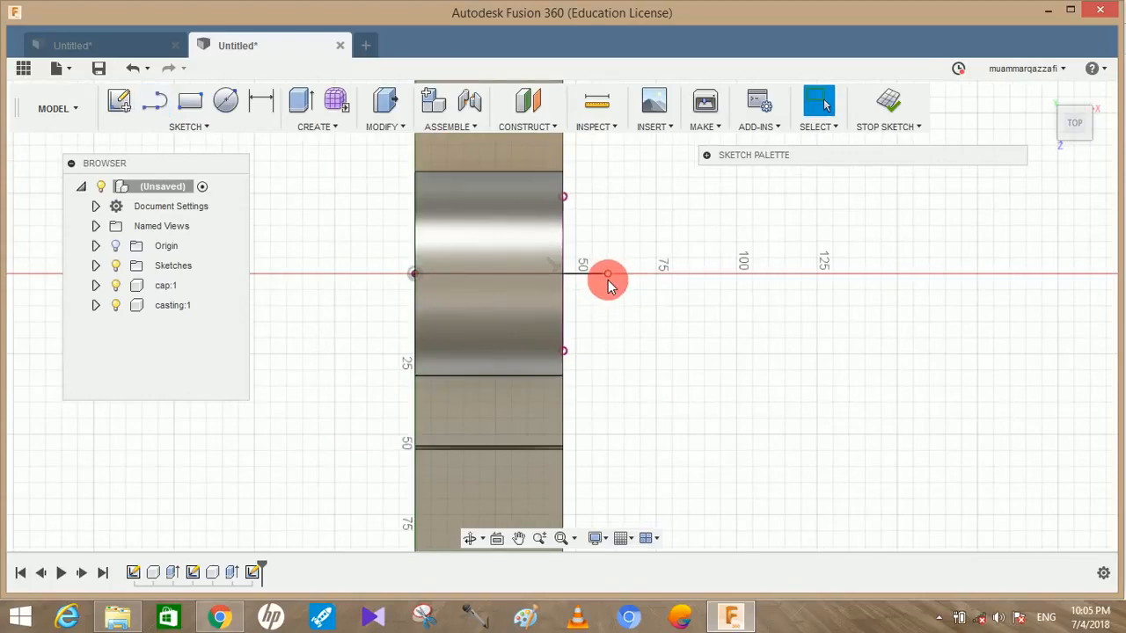
drag(610, 280, 564, 274)
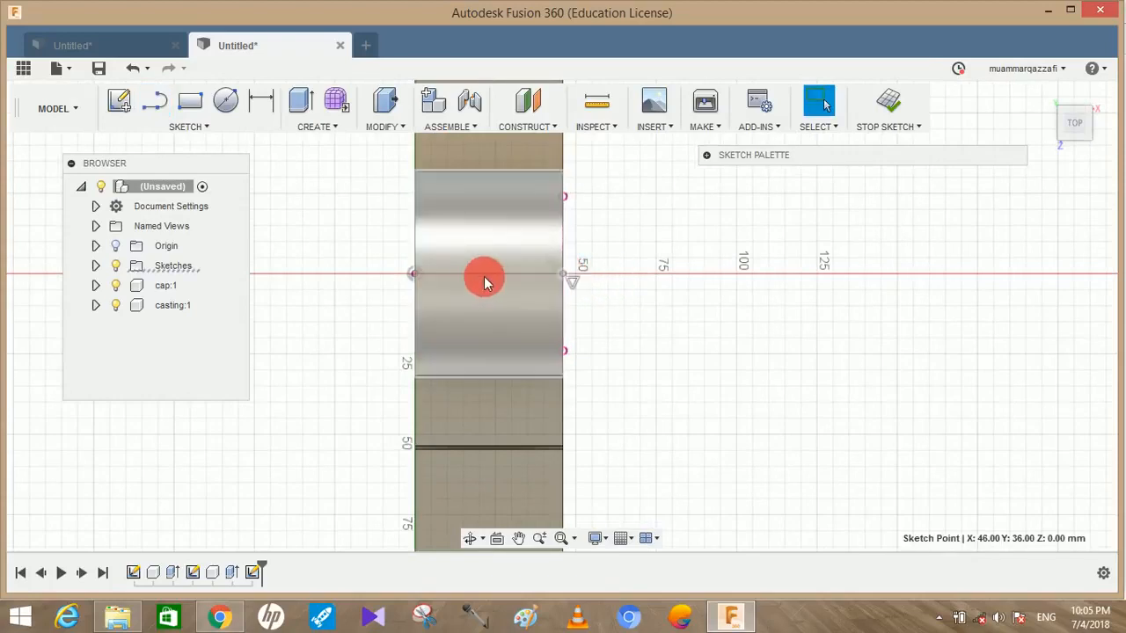
Step: Sketch a 39 mm line from the midpoint of the cross line, perpendicular to it, toward the cap's flange
key(l)
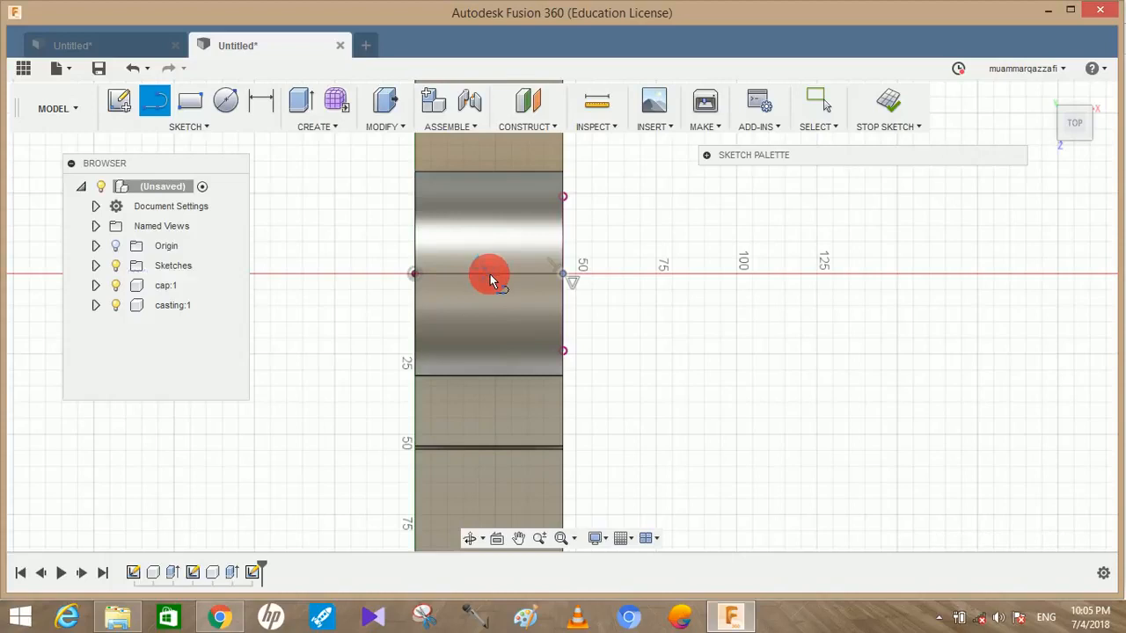
click(490, 275)
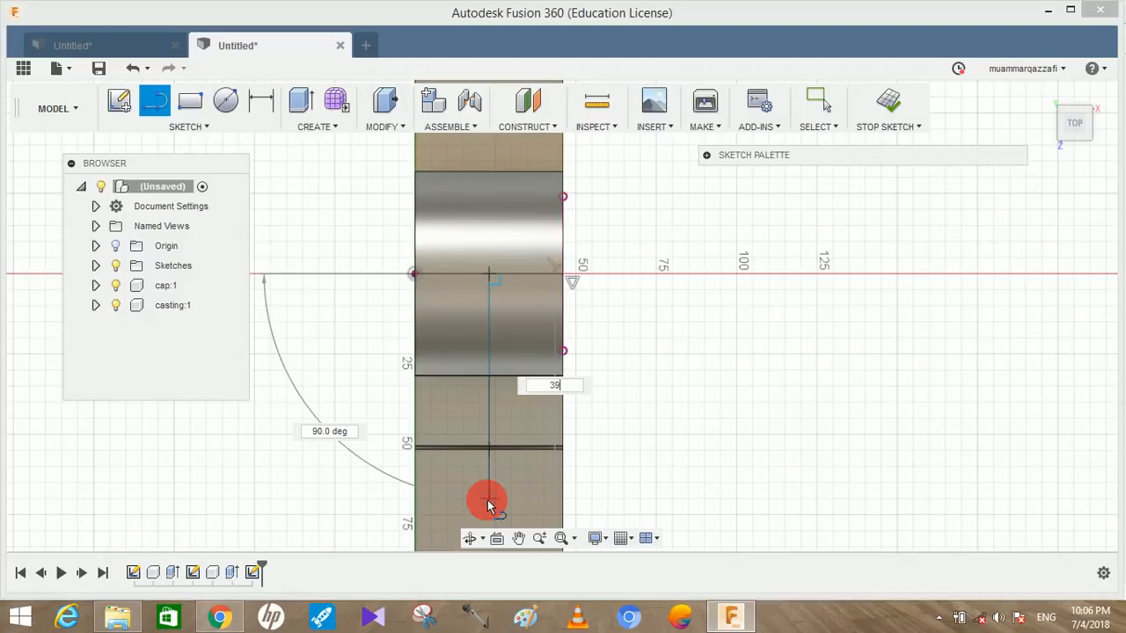
text(39)
key(Tab)
key(Return)
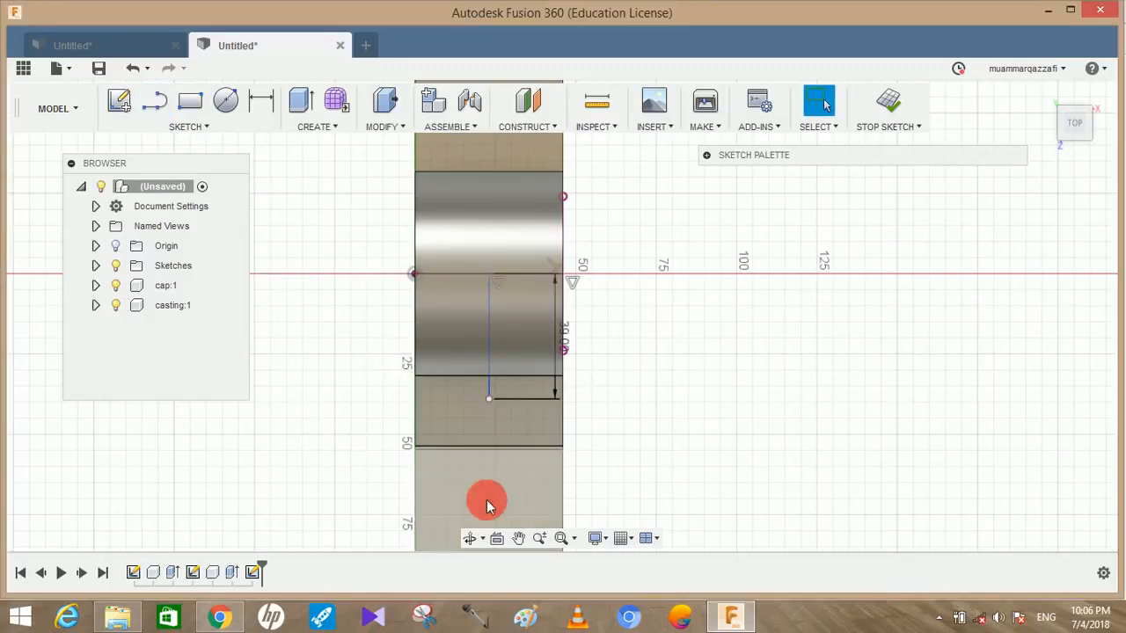
Step: Sketch a 12 mm diameter circle centred on the free end of the 39 mm line
key(c)
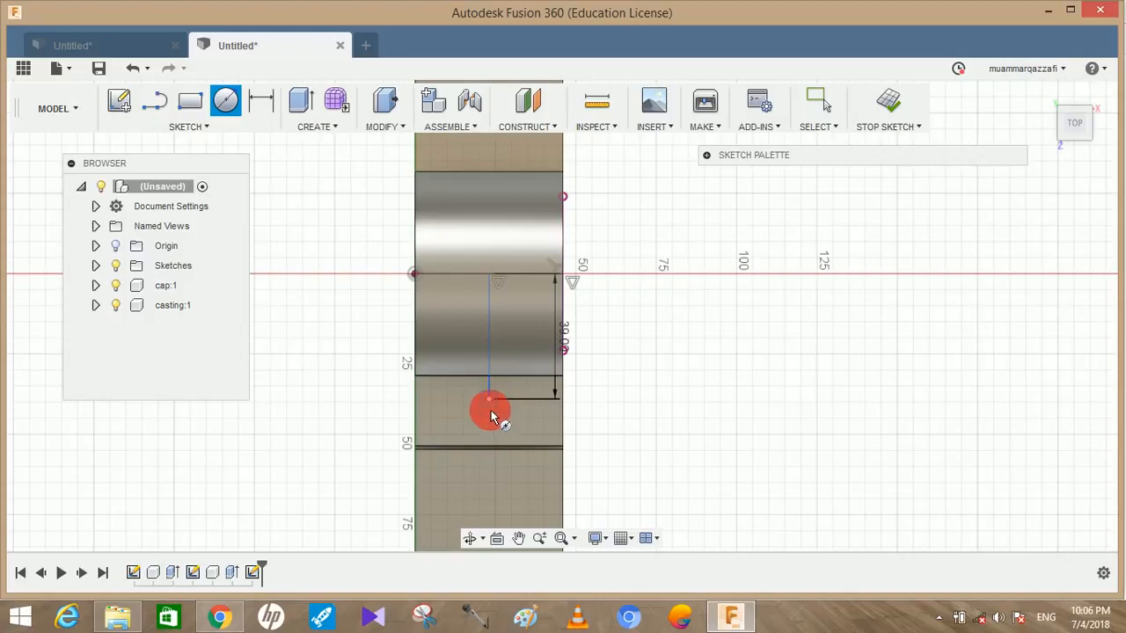
click(490, 410)
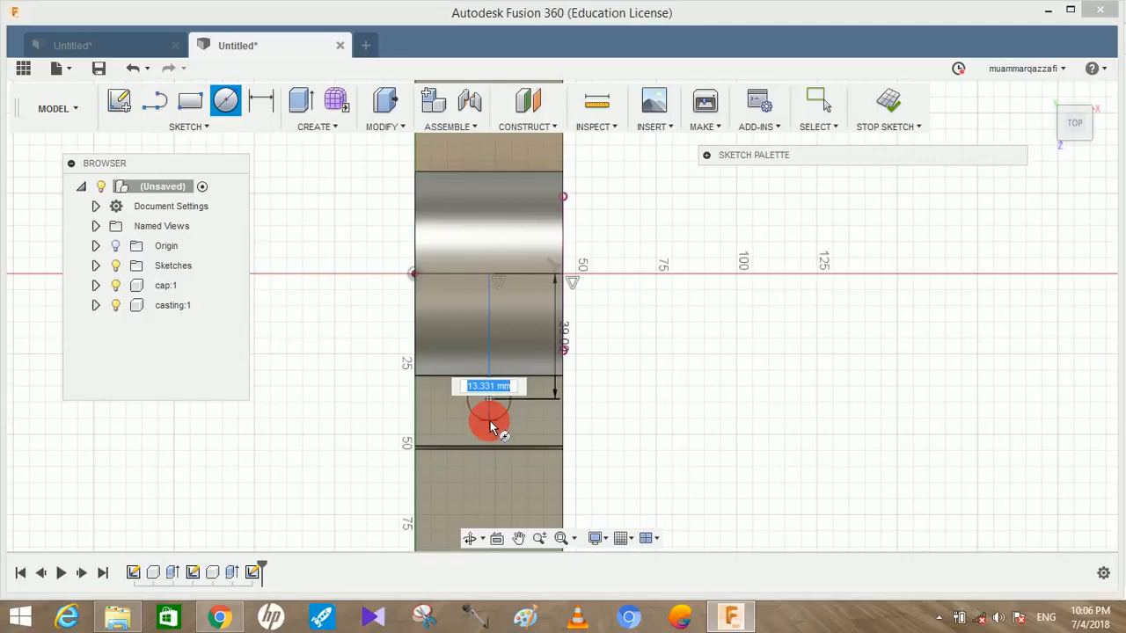
key(Return)
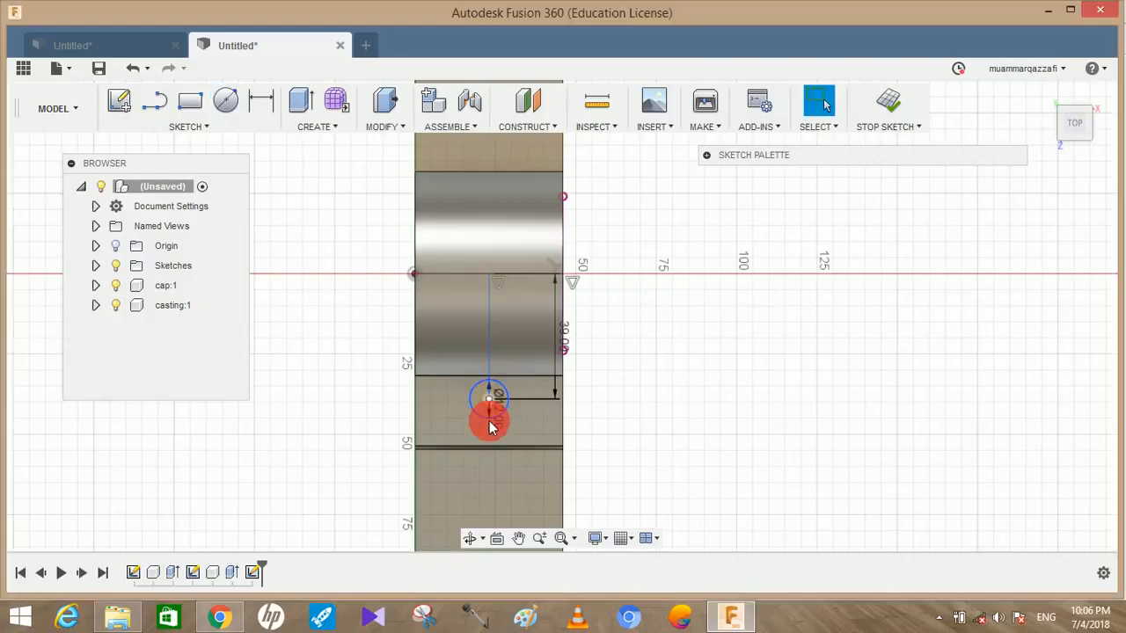
scroll(321, 310, down, 2)
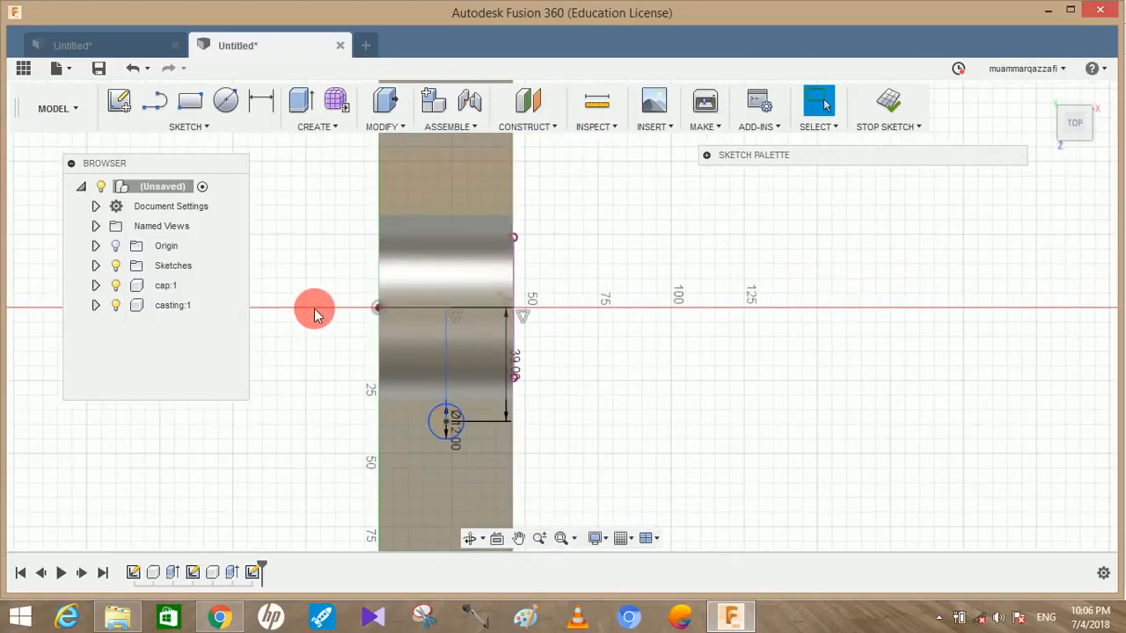
middle_drag(317, 322, 303, 260)
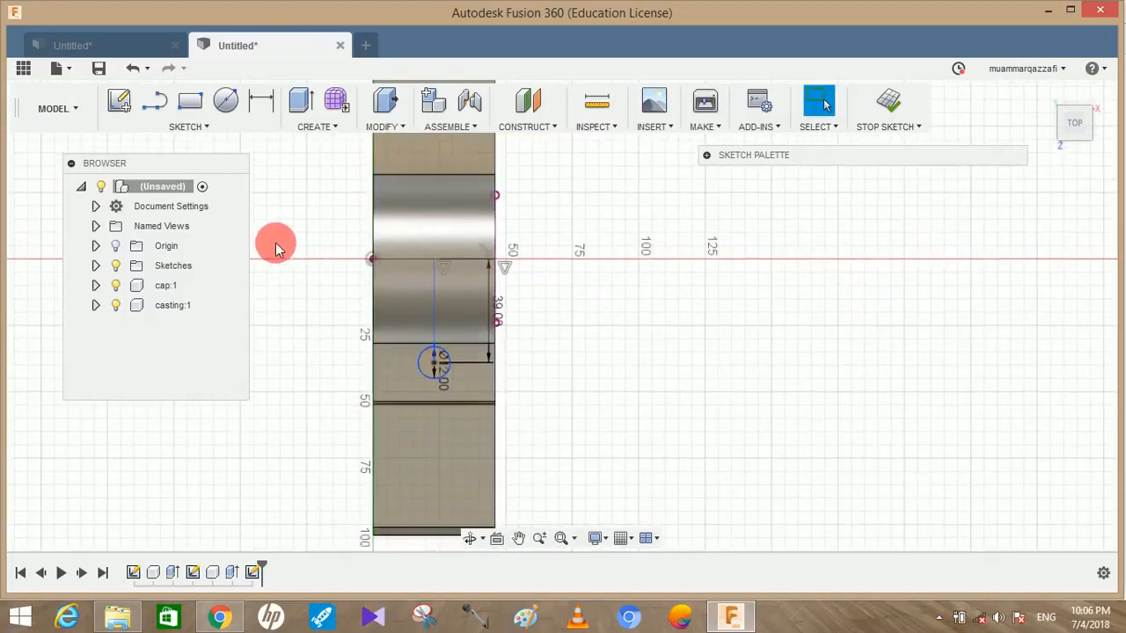
click(159, 106)
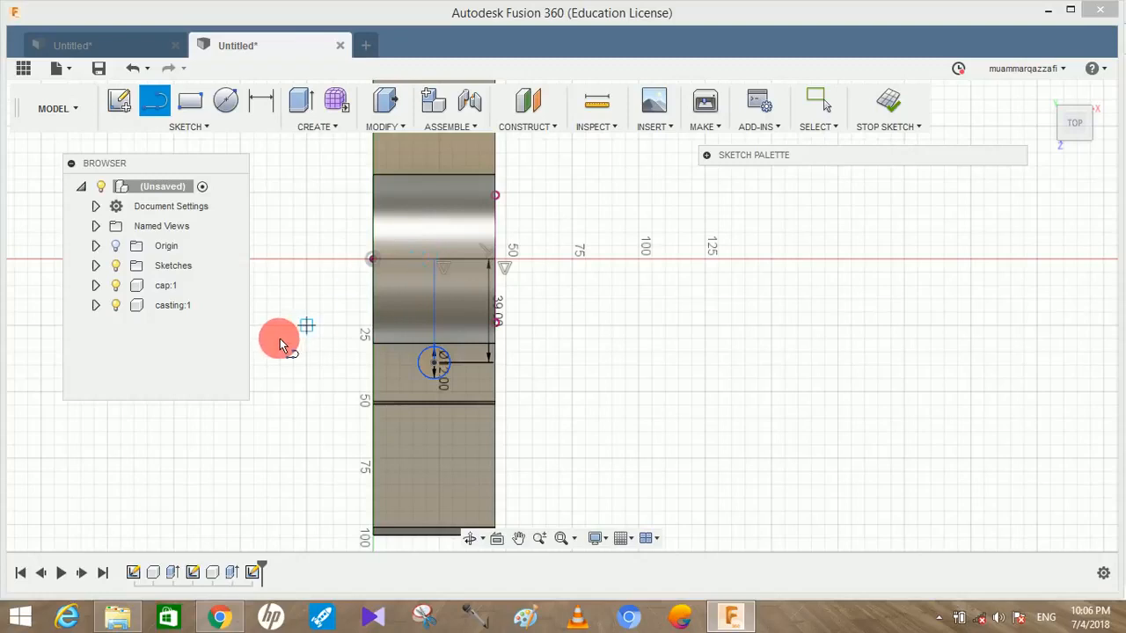
key(Escape)
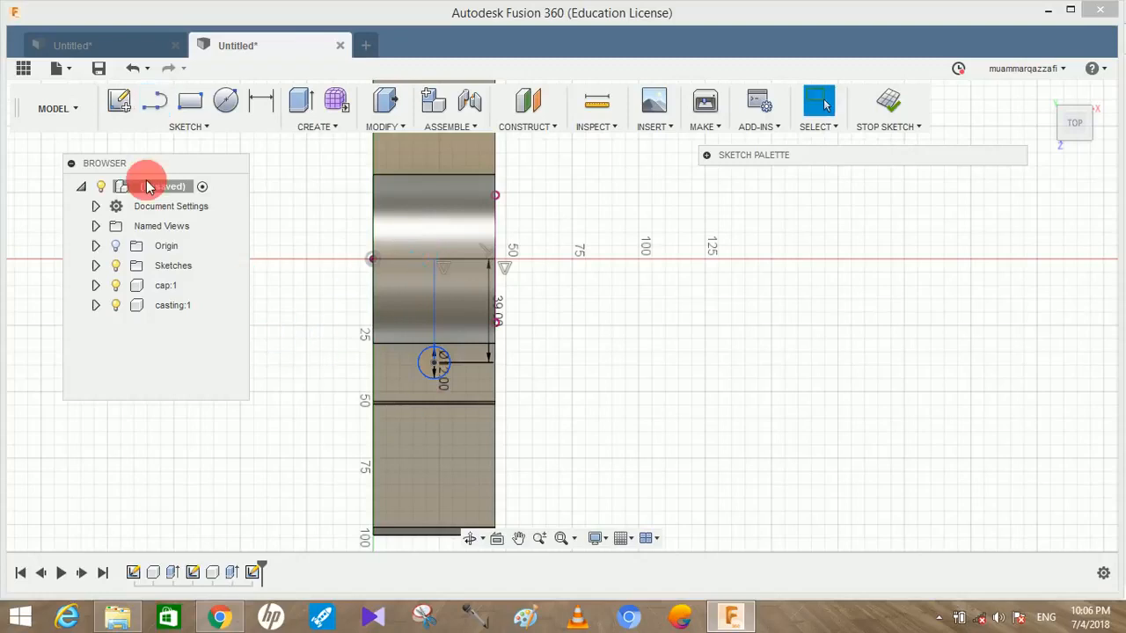
click(176, 127)
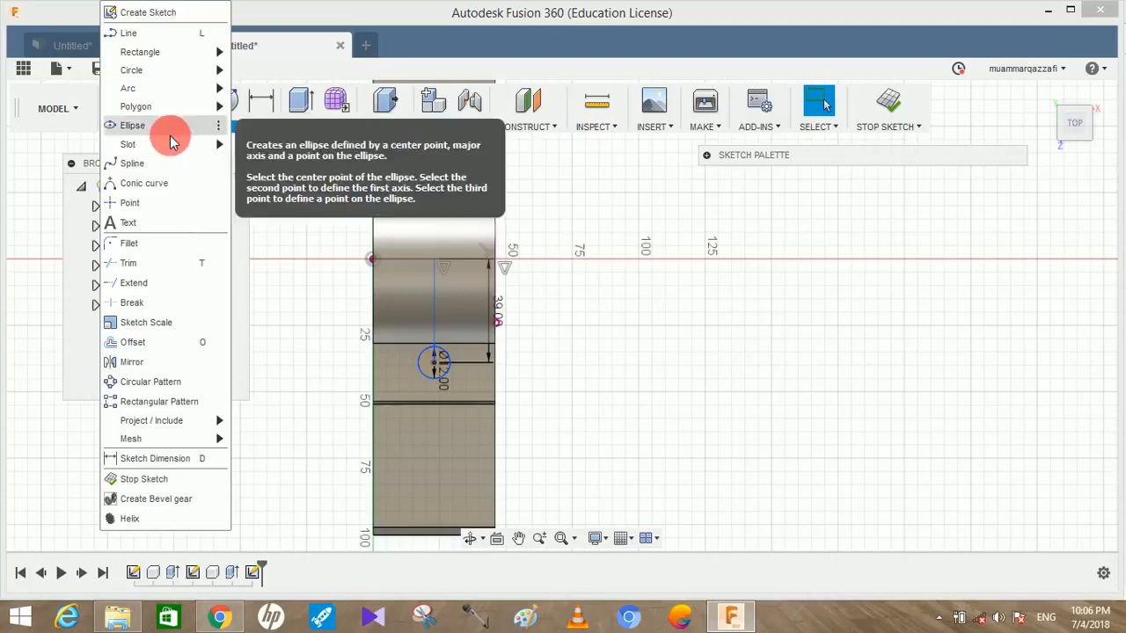
mouse_move(174, 150)
click(269, 144)
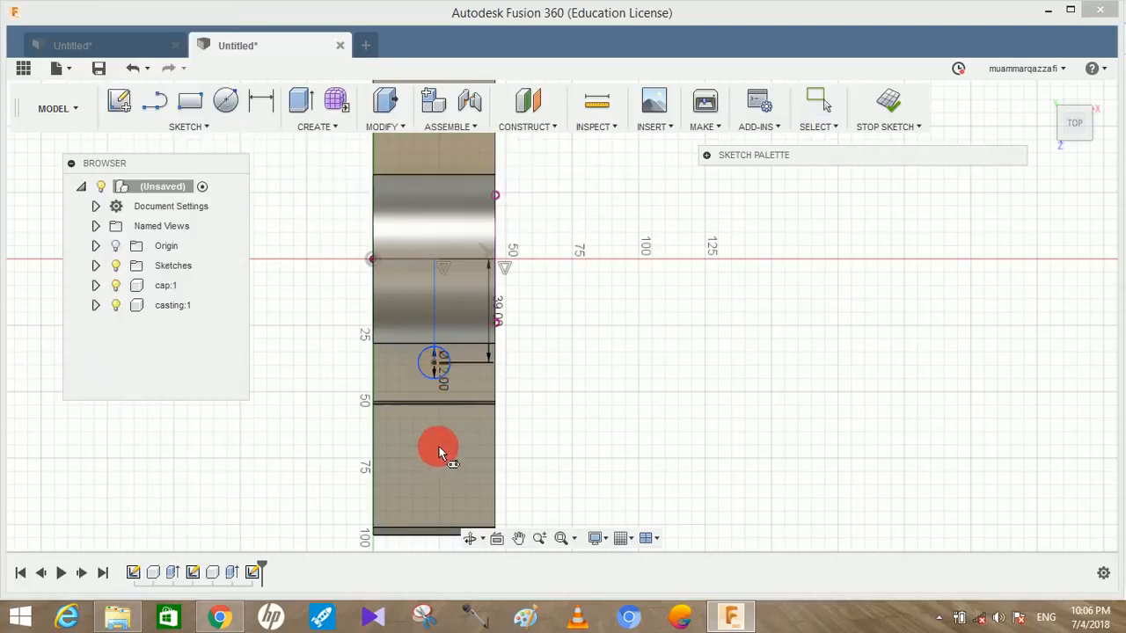
key(Escape)
Step: Sketch a 77 mm line from the midpoint of the cross line, perpendicular to it and pointing away from the 12 mm circle
middle_drag(430, 296, 402, 369)
click(154, 100)
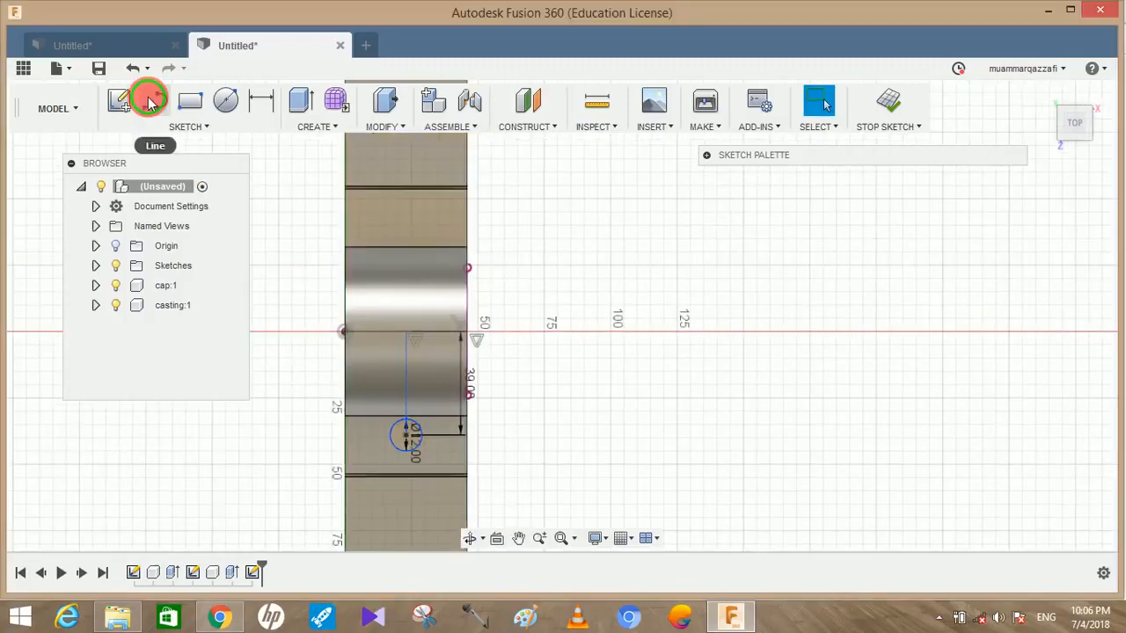
click(407, 336)
mouse_move(414, 205)
middle_down()
mouse_move(418, 355)
mouse_move(408, 343)
middle_up()
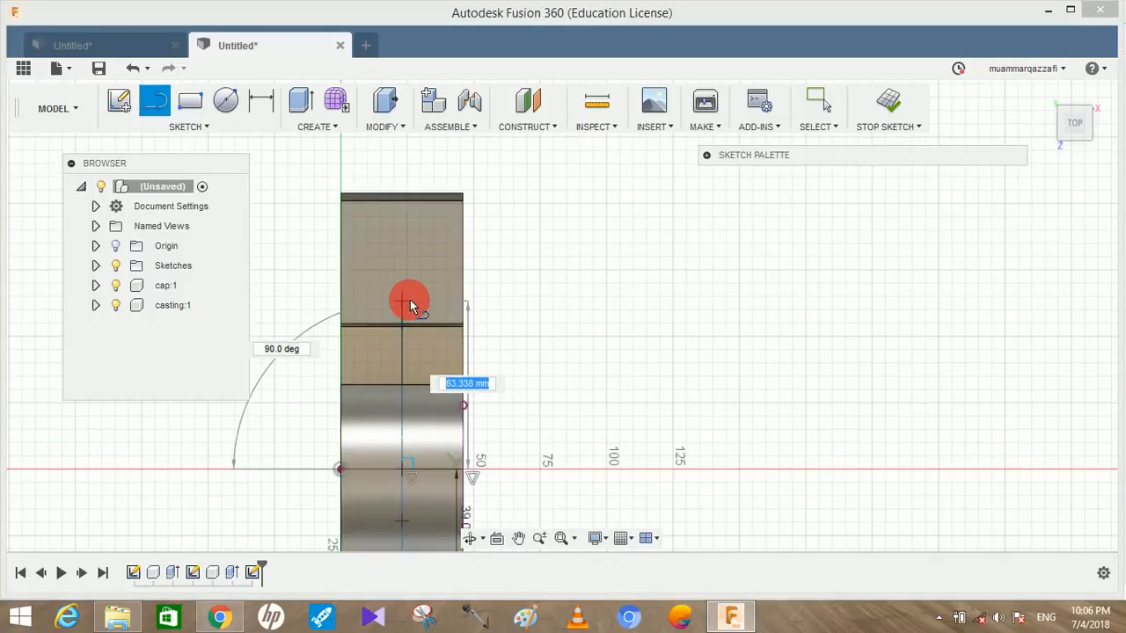
text(77)
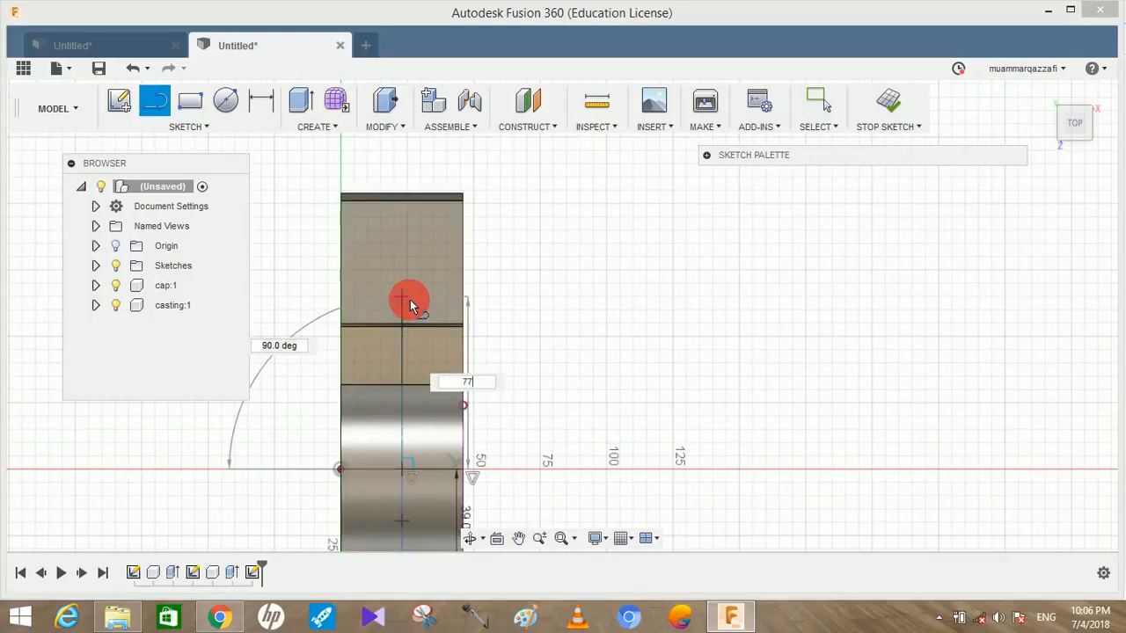
key(Return)
key(Escape)
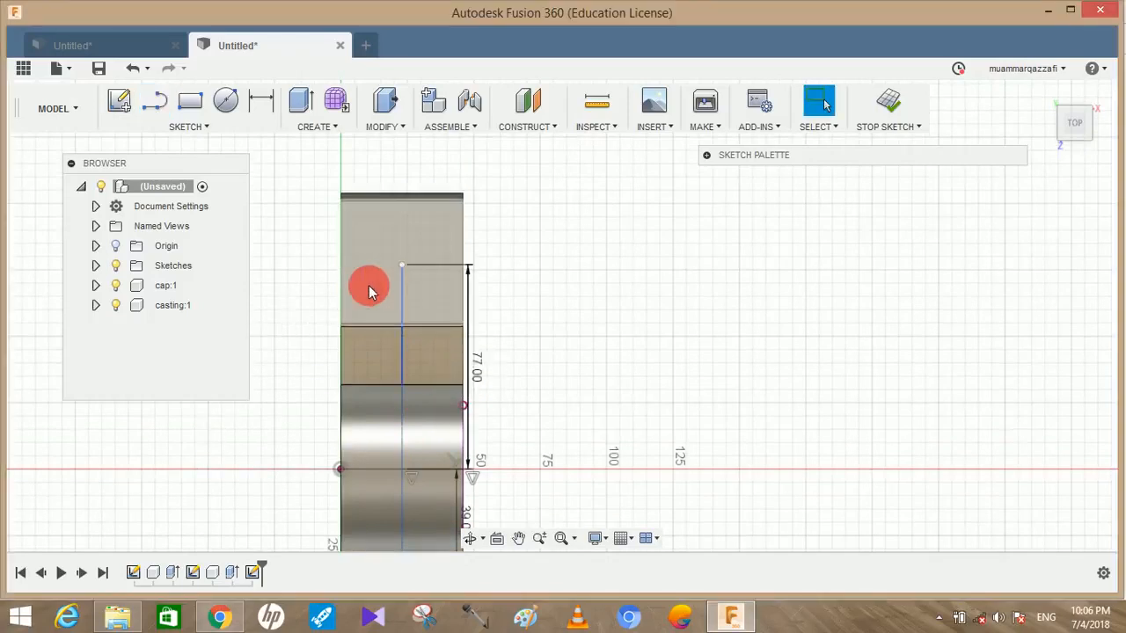
Step: Sketch a center-to-center slot from the free end of the 77 mm line, continuing outward, with 8 mm centre spacing and 12 mm width
click(208, 130)
mouse_move(203, 146)
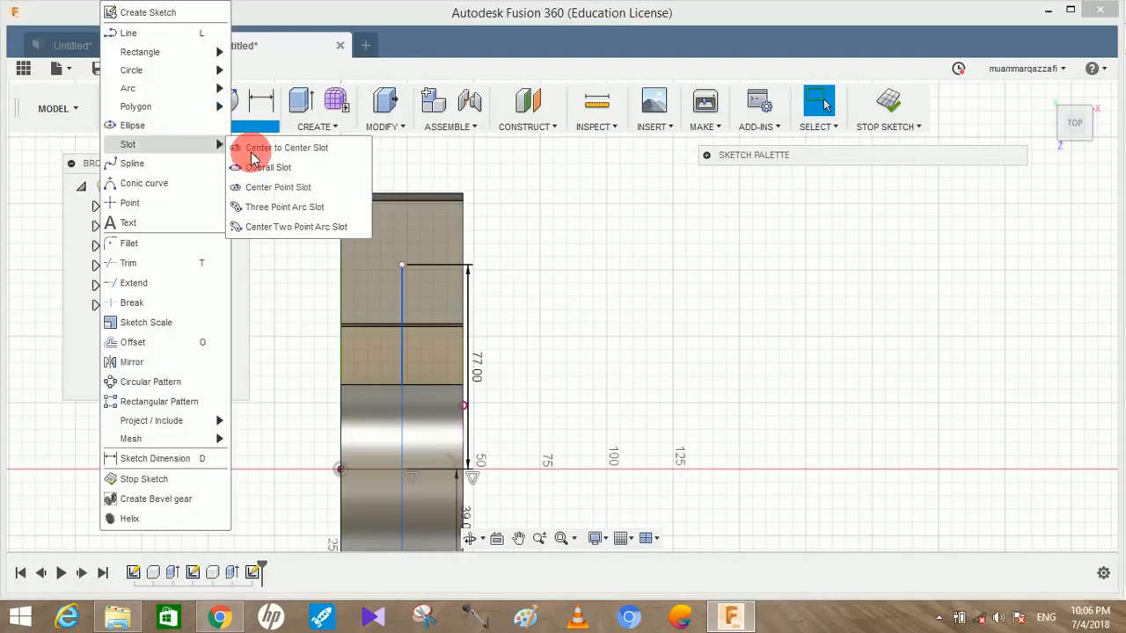
click(254, 151)
click(402, 265)
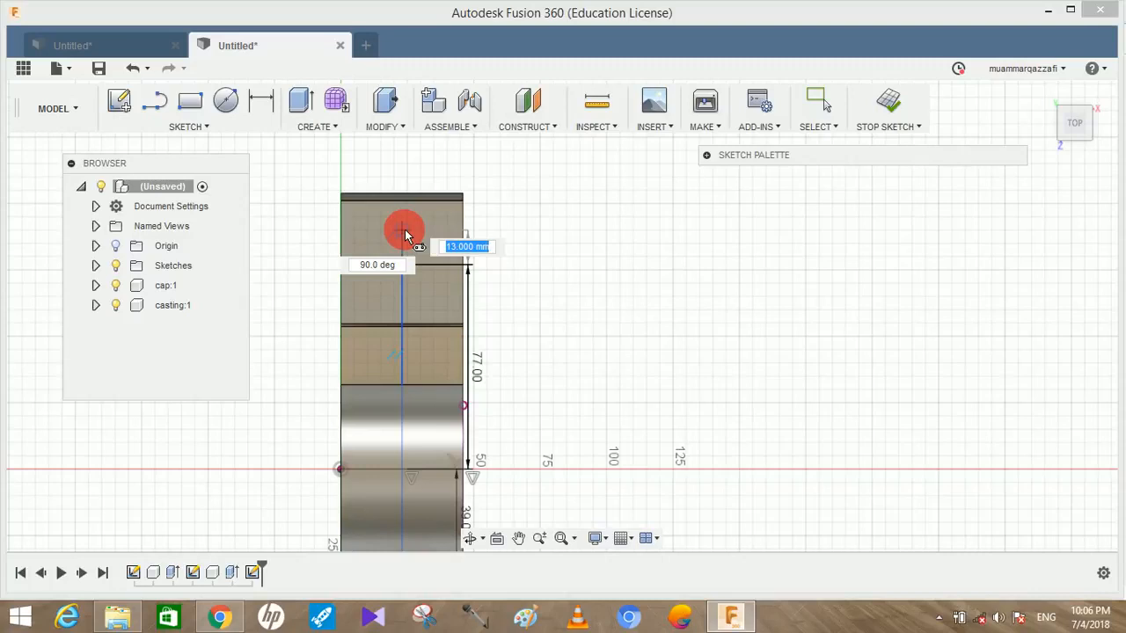
text(8)
key(Tab)
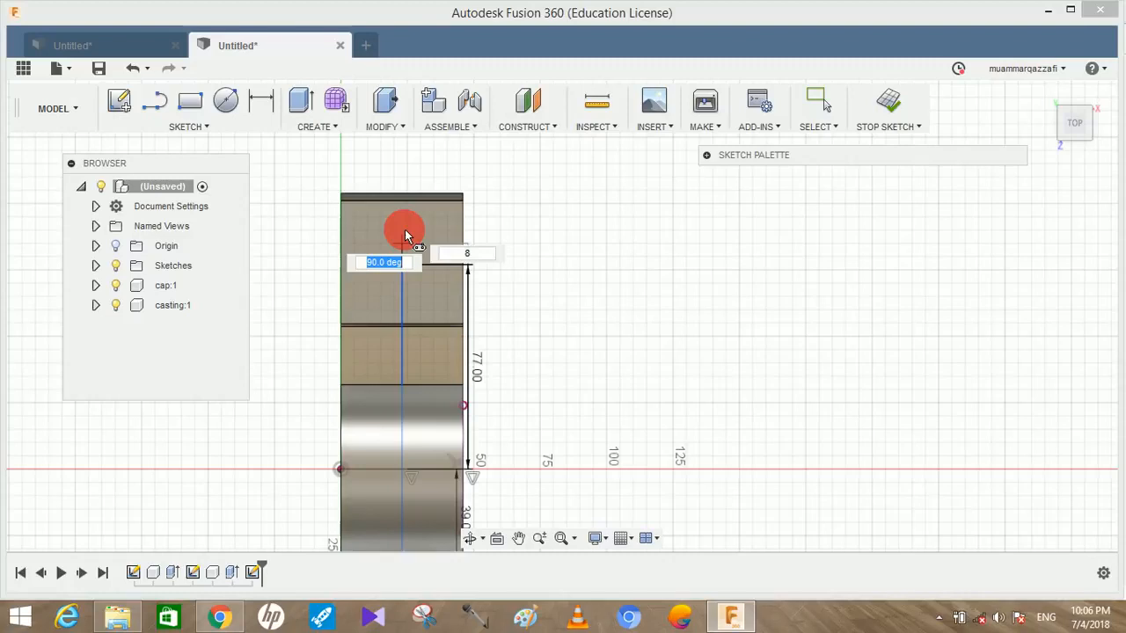
key(Return)
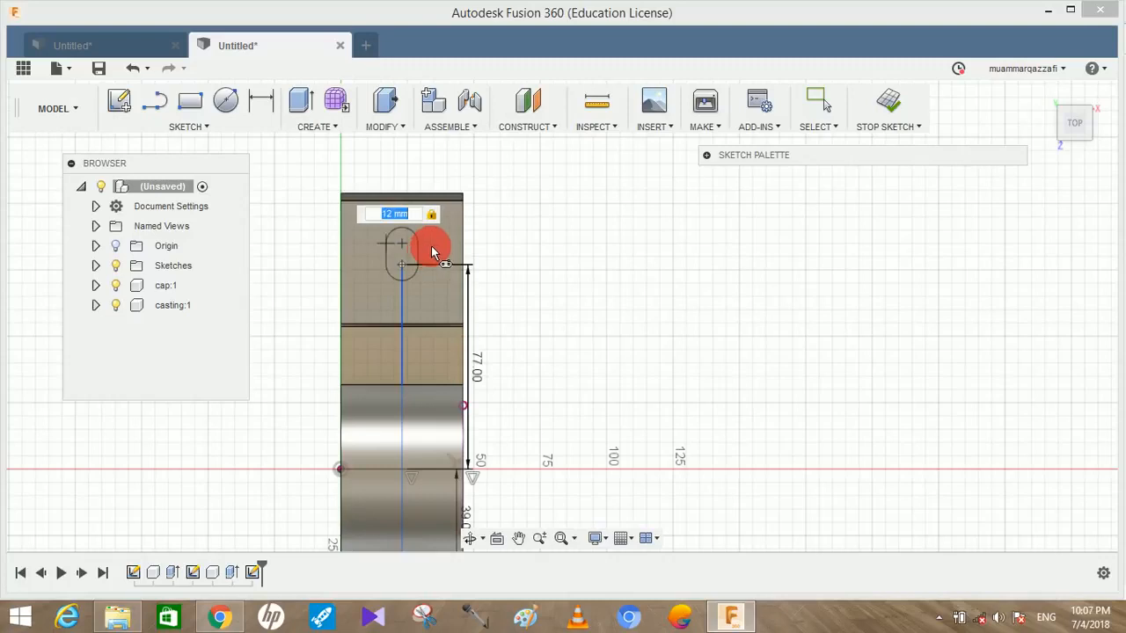
click(433, 253)
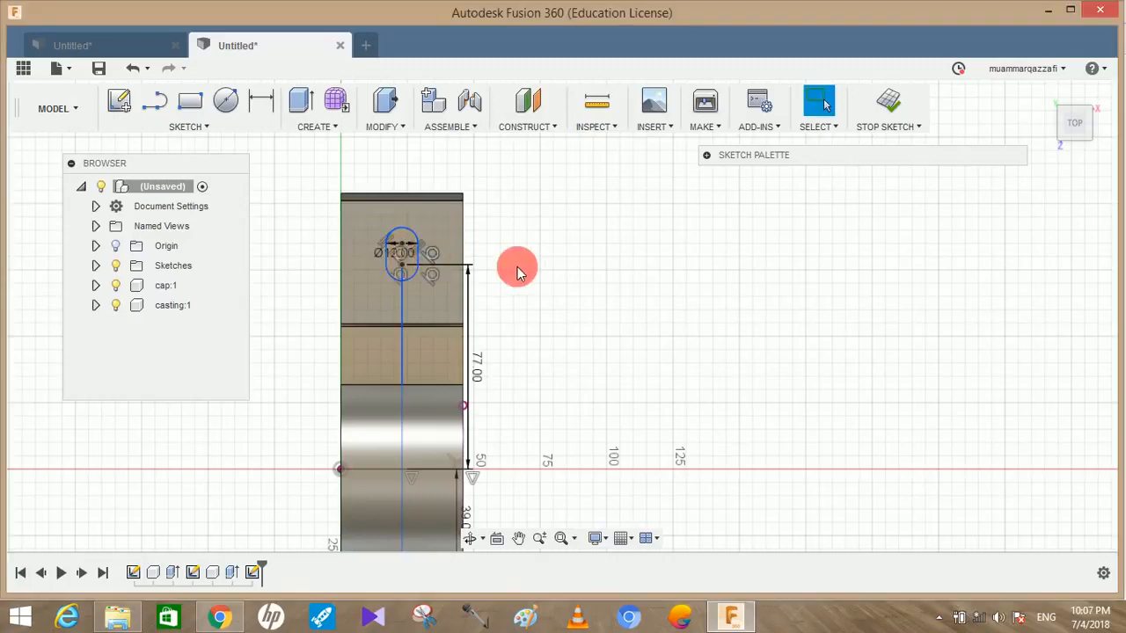
Step: Mirror the slot and the 12 mm circle about the line across the cap's width
scroll(515, 269, down, 3)
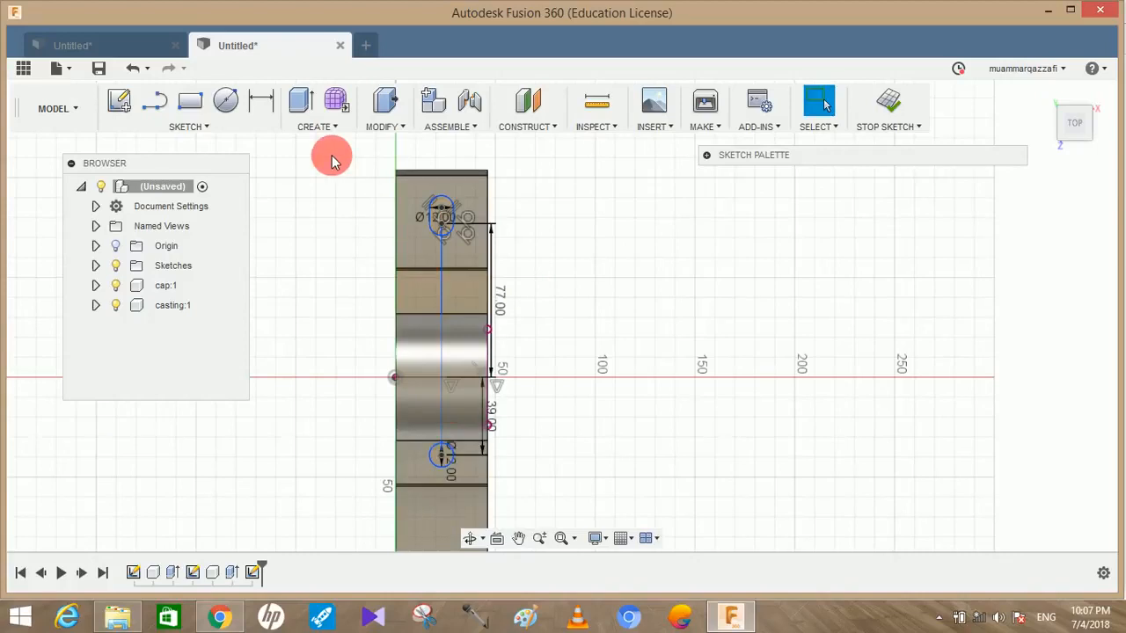
click(207, 127)
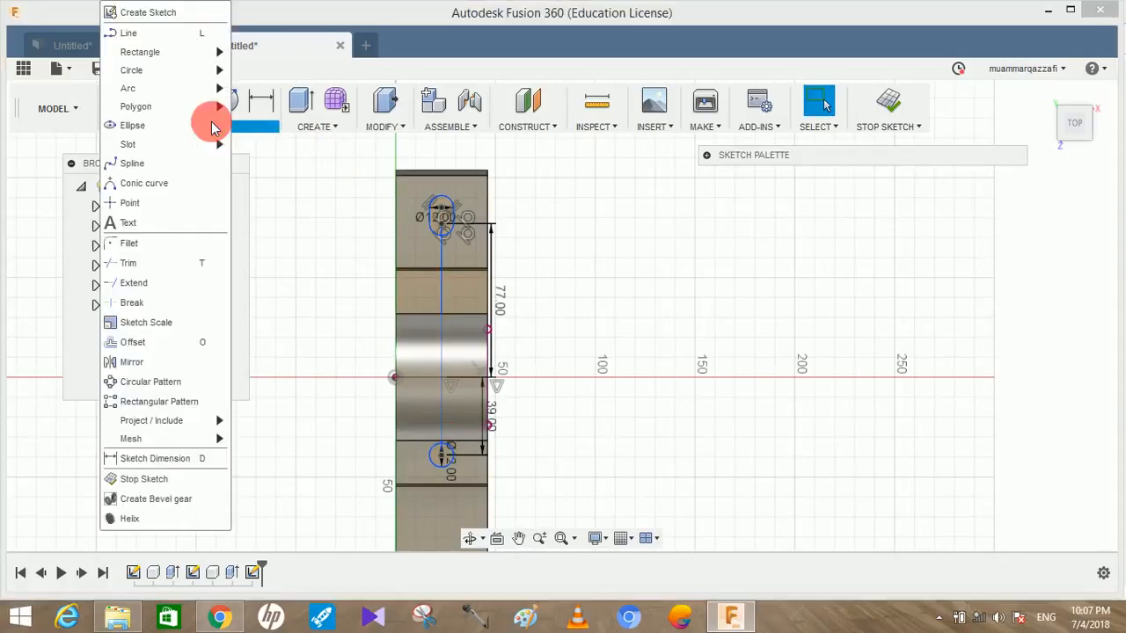
click(166, 362)
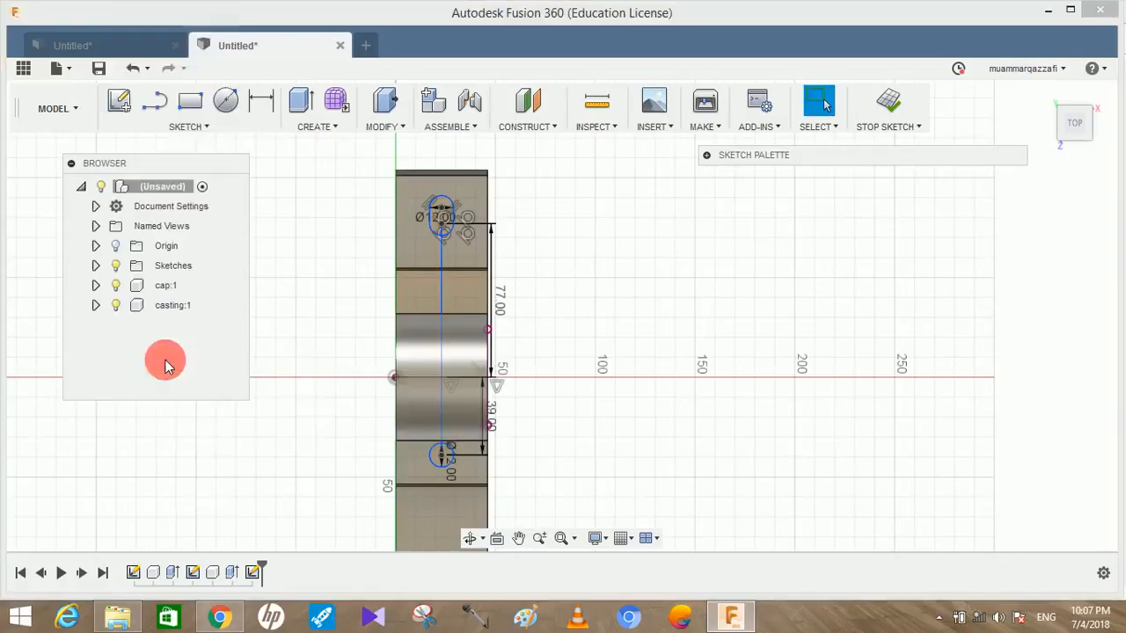
click(455, 217)
scroll(449, 211, up, 2)
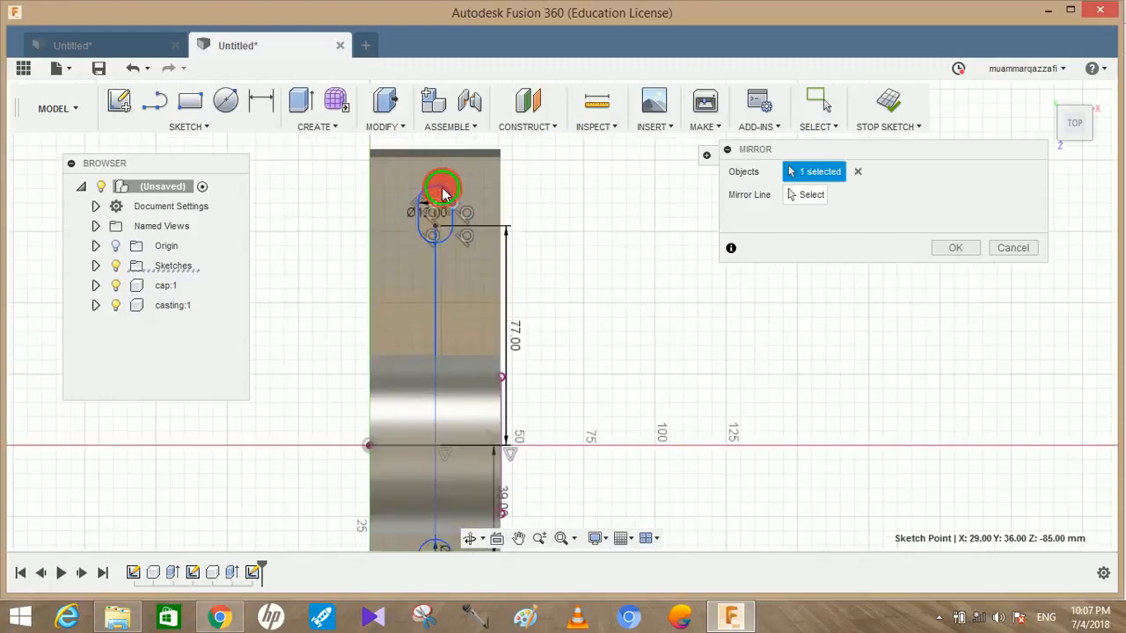
click(425, 220)
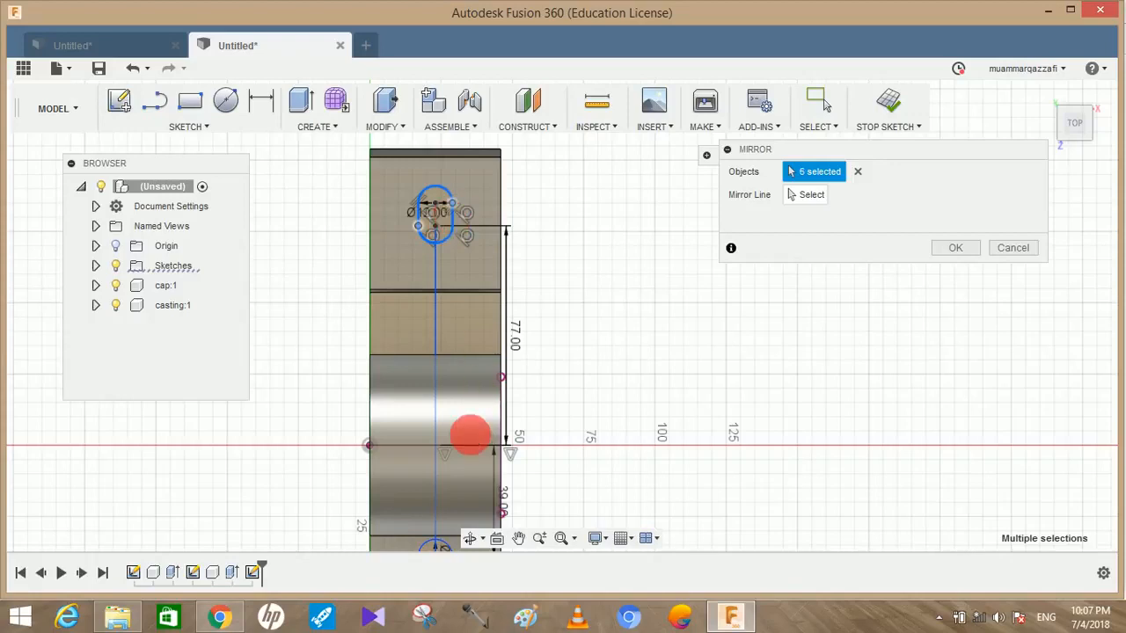
middle_drag(465, 432, 457, 276)
click(441, 394)
click(439, 389)
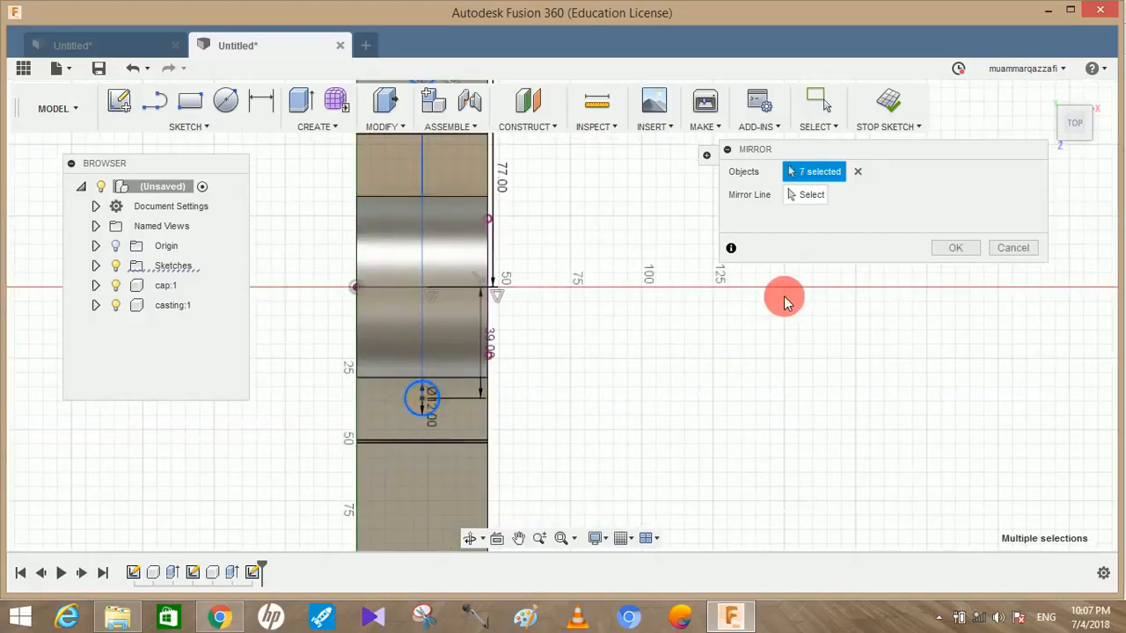
click(811, 198)
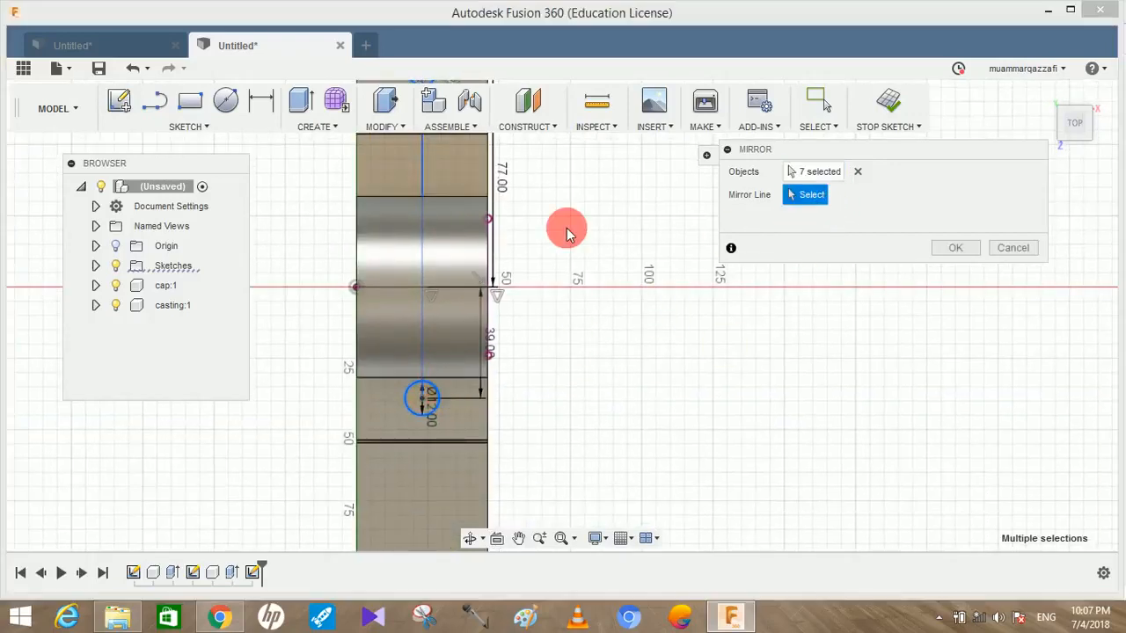
click(450, 293)
scroll(631, 337, down, 3)
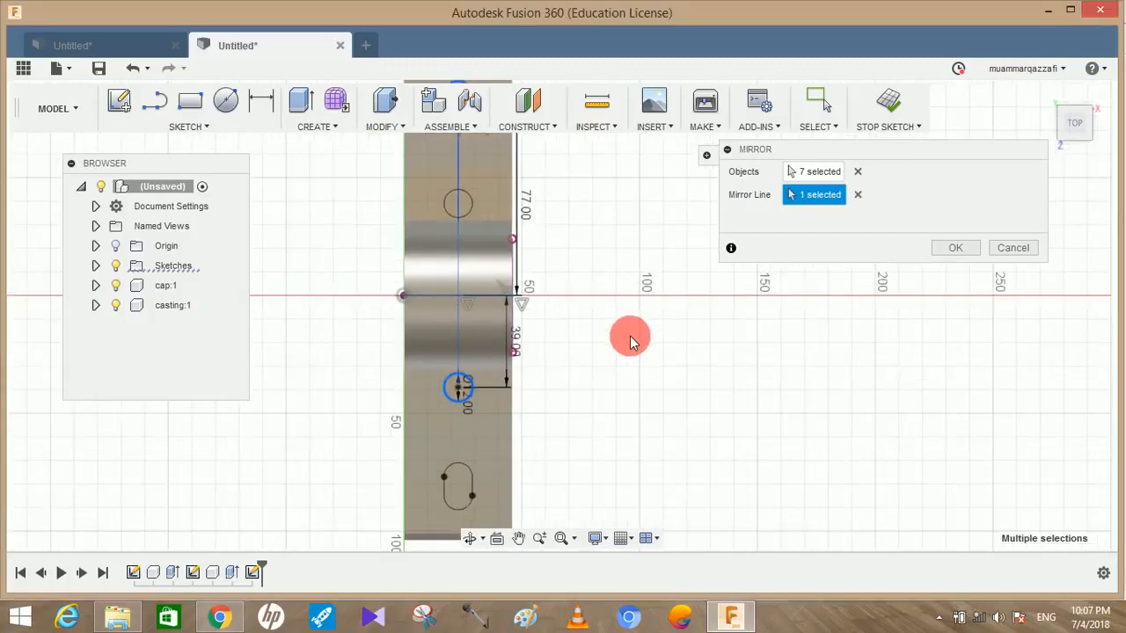
click(950, 249)
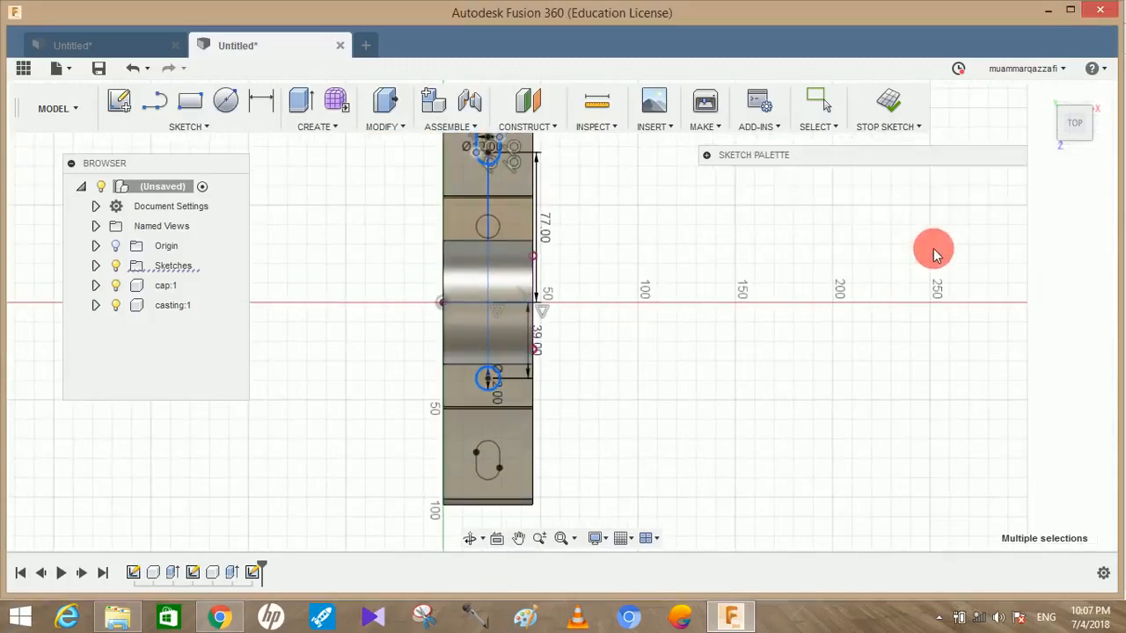
Step: Extrude both circles and both slots -130 mm as a cut through the cap and casting
click(302, 104)
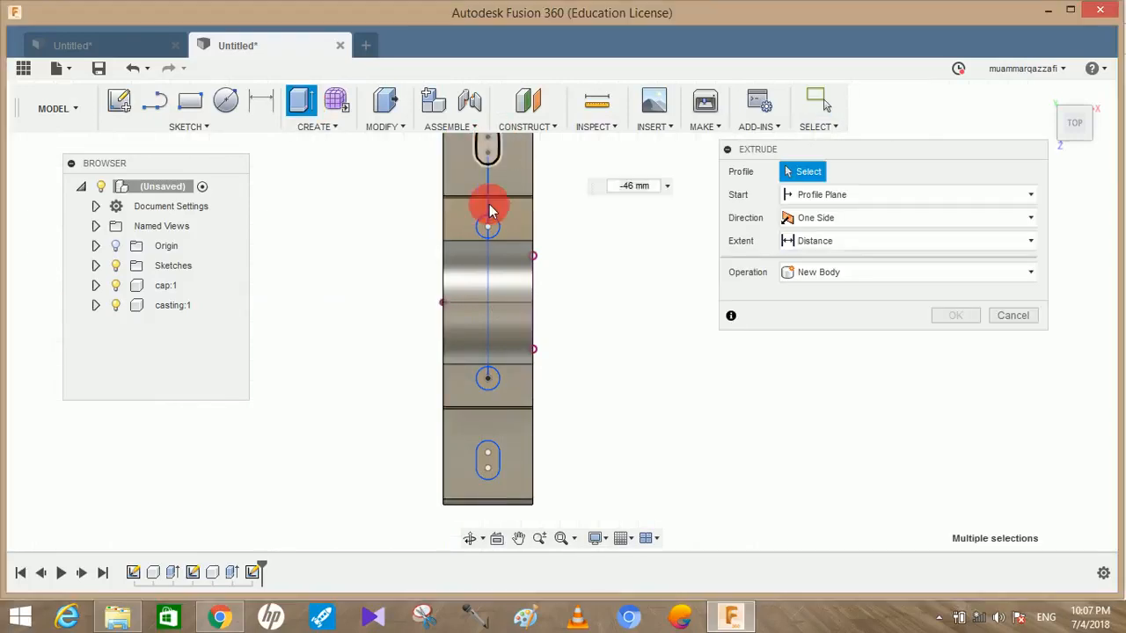
click(490, 216)
click(484, 222)
click(484, 382)
click(482, 459)
shift+middle_drag(581, 399, 640, 255)
drag(631, 244, 600, 497)
click(957, 386)
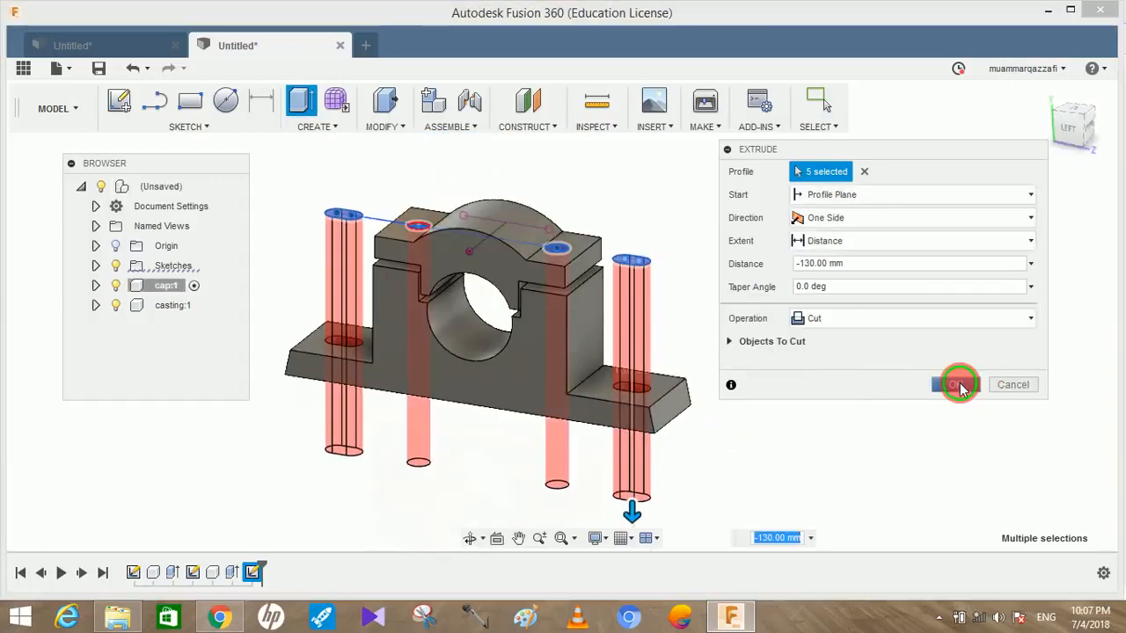
Step: Pull the cap away from the casting to inspect the holes in both parts, and revert its position
shift+middle_drag(847, 347, 827, 331)
drag(827, 330, 877, 302)
key(Escape)
drag(454, 271, 754, 339)
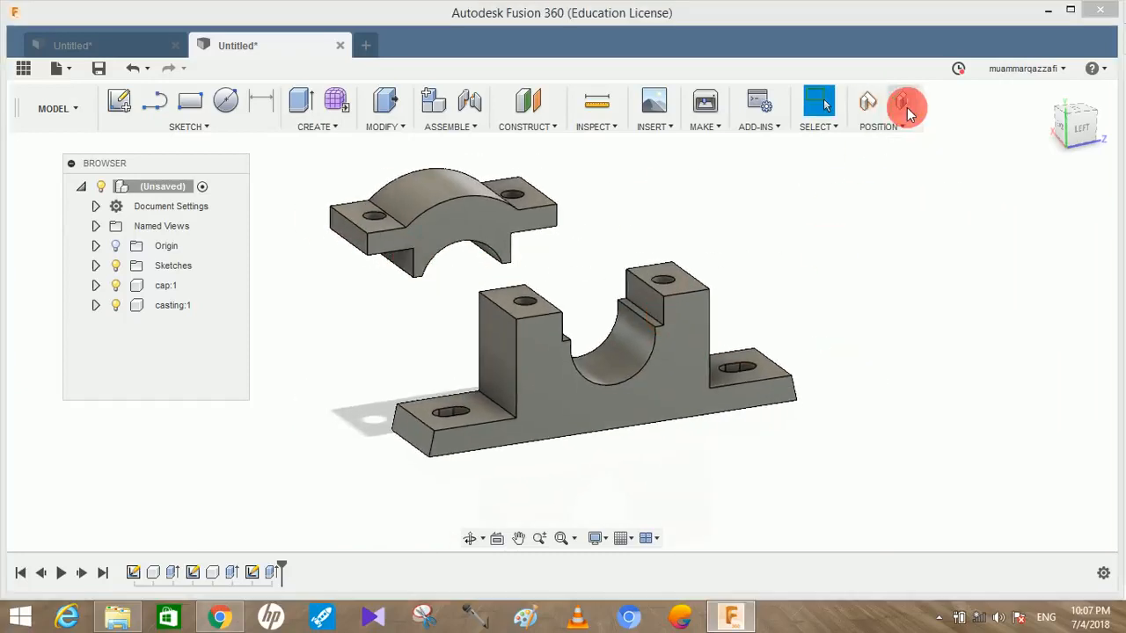
click(909, 113)
Step: Start a sketch on the cap's flat upper flange face and draw a line joining the centres of its two bolt holes
shift+middle_drag(781, 205, 656, 299)
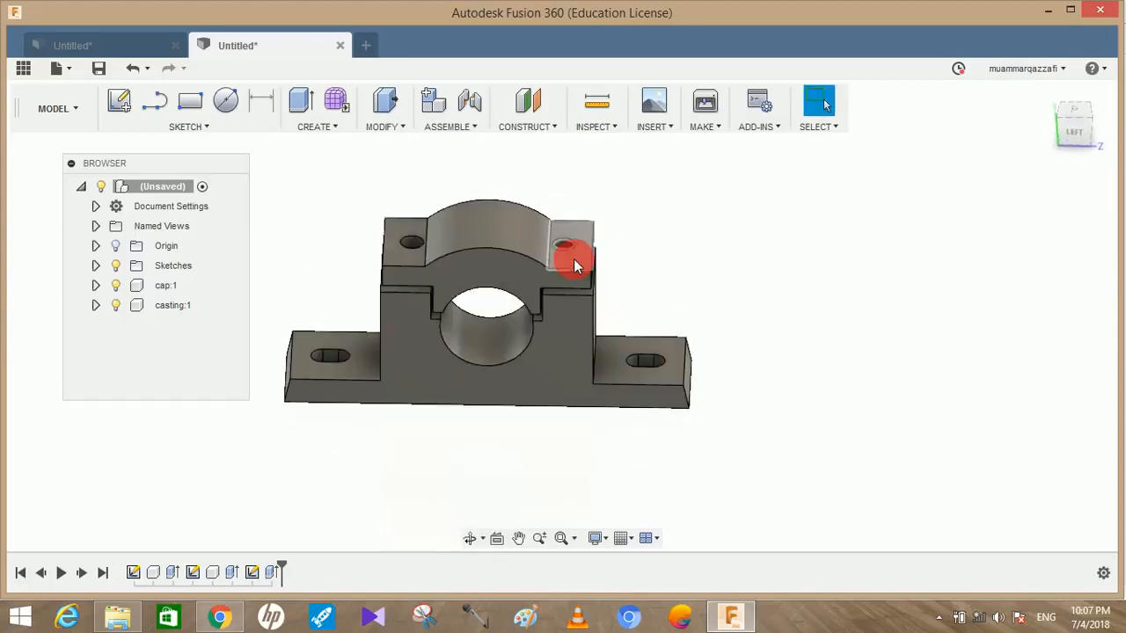
click(117, 103)
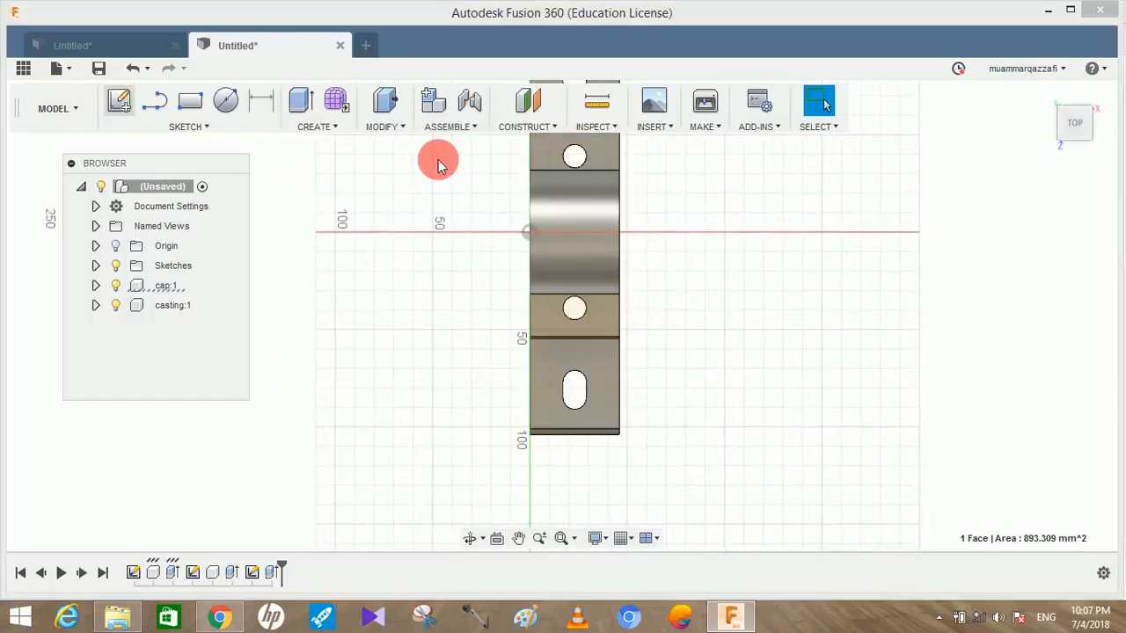
click(226, 101)
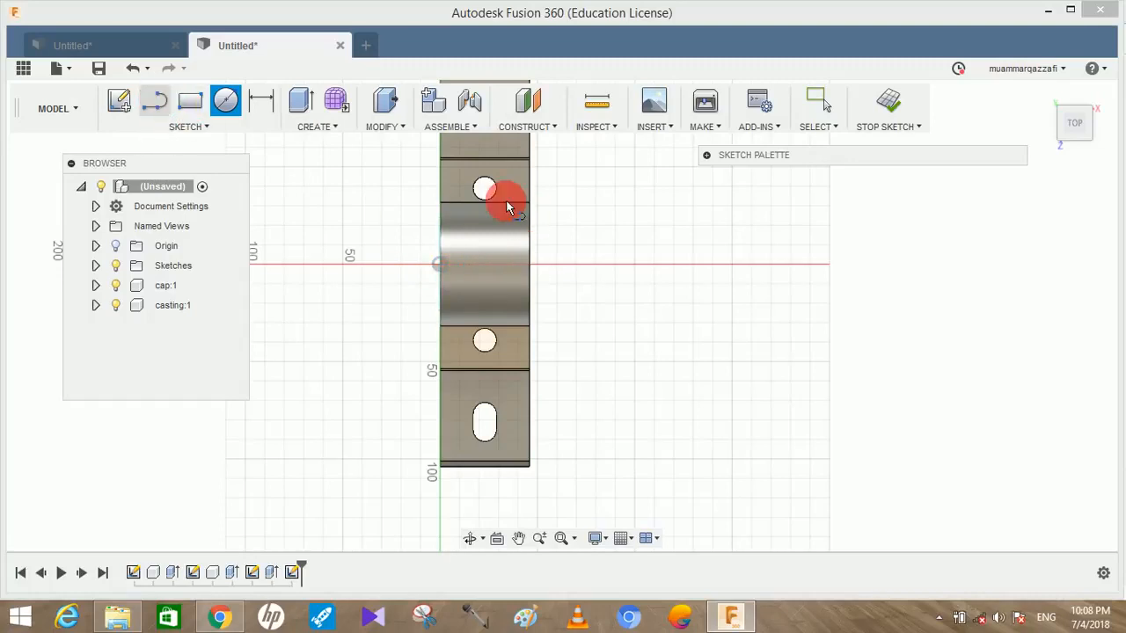
click(485, 189)
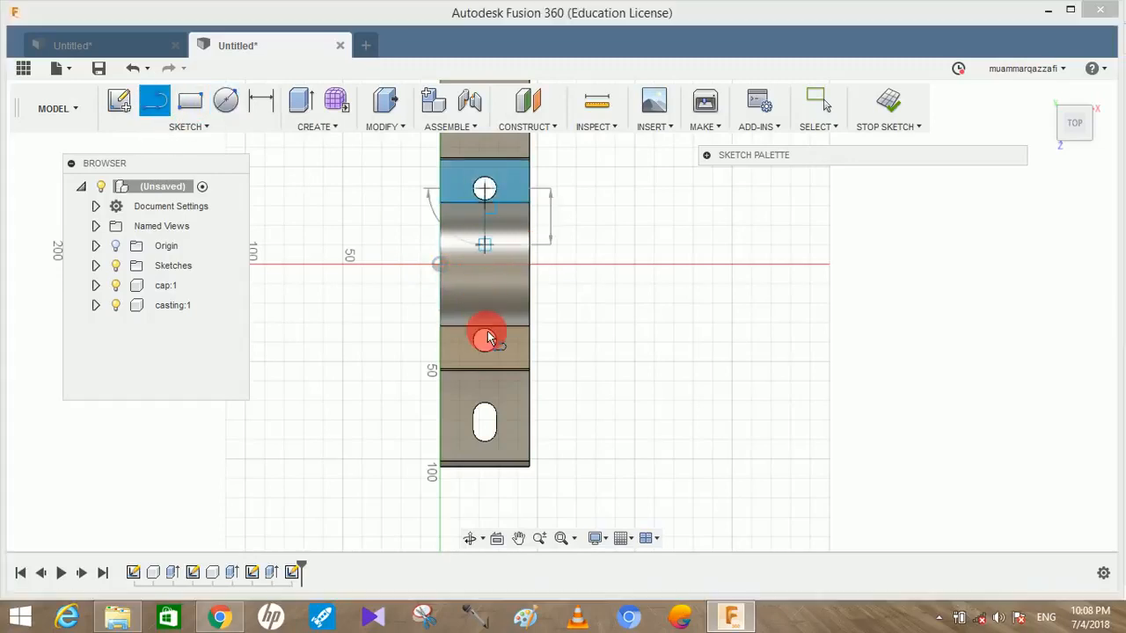
click(485, 340)
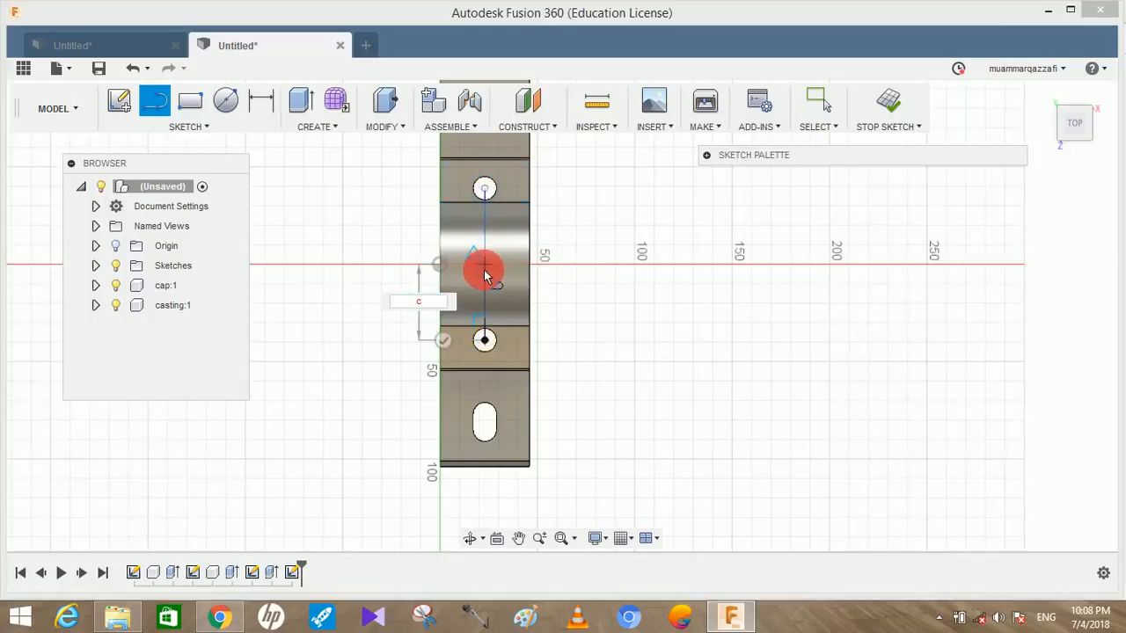
click(485, 340)
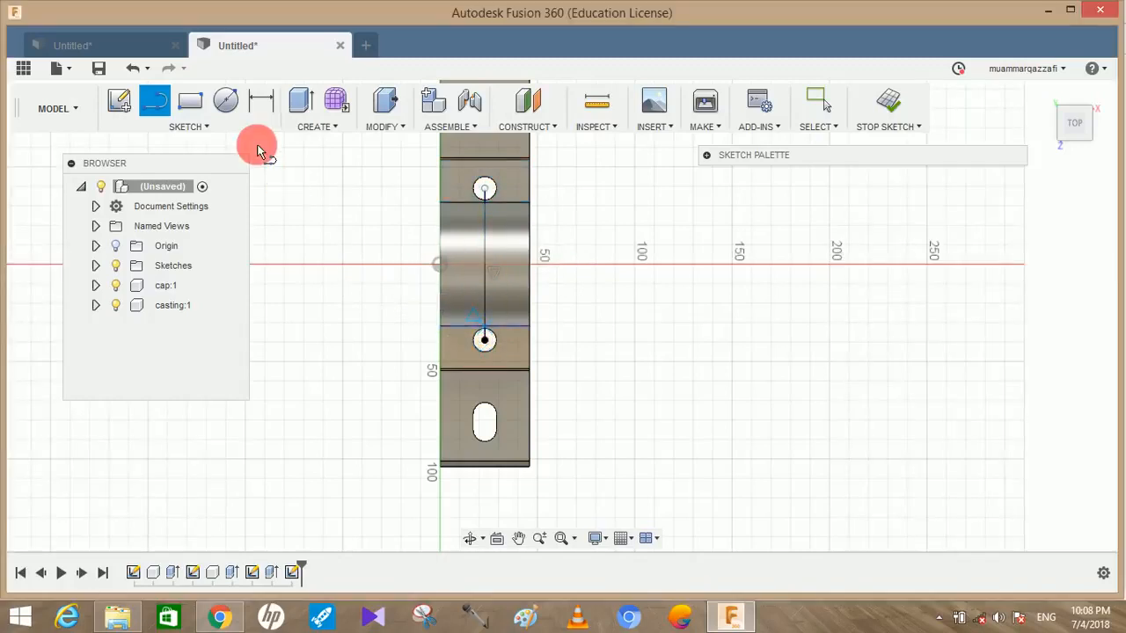
Step: Draw a 106 mm circle centred on the line's midpoint and a larger concentric circle reaching past the cap's corners
key(c)
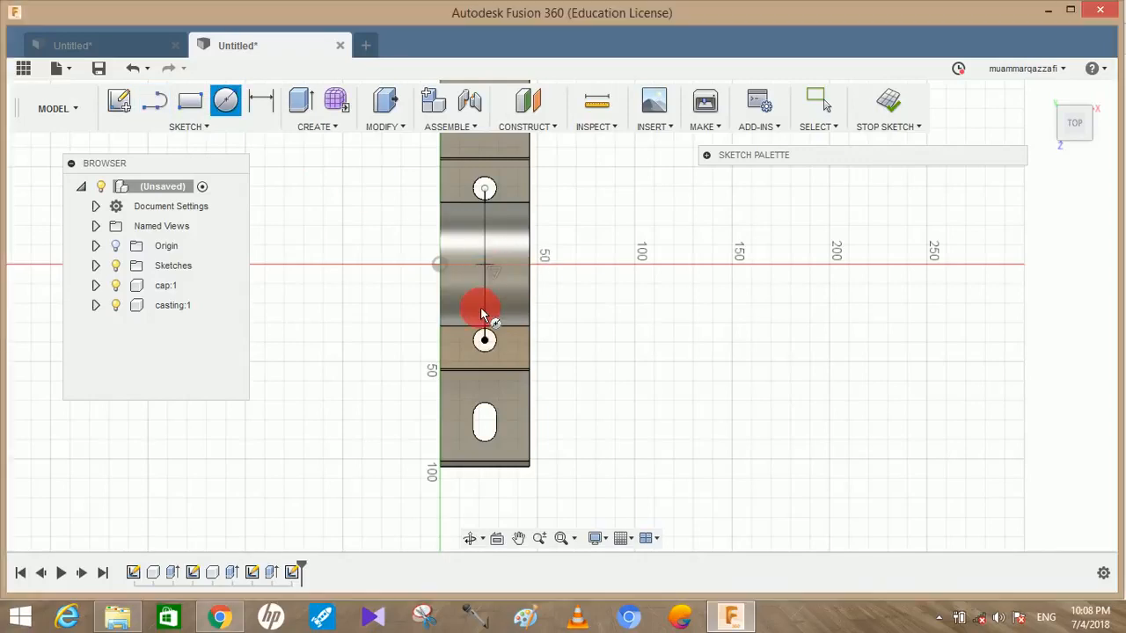
click(485, 265)
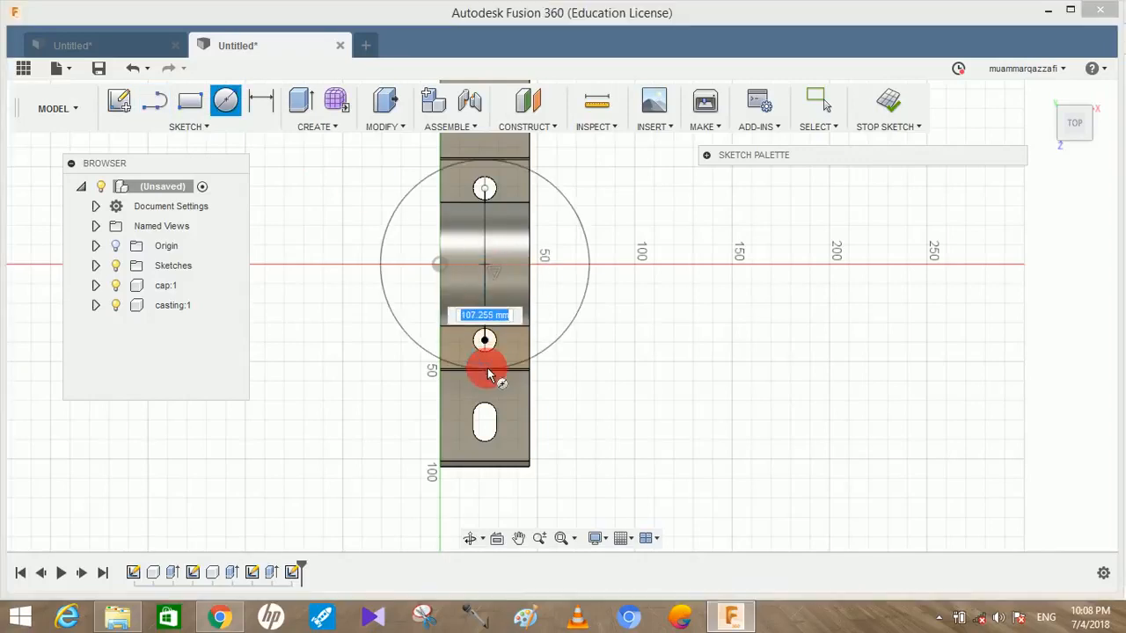
text(106)
key(Tab)
key(Return)
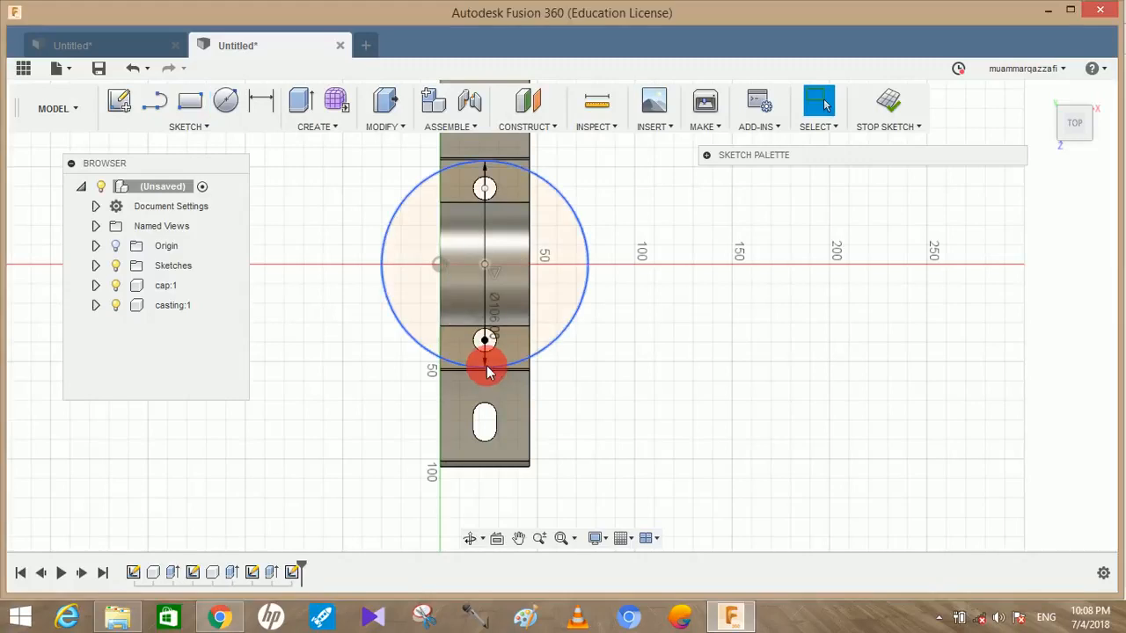
key(c)
click(489, 265)
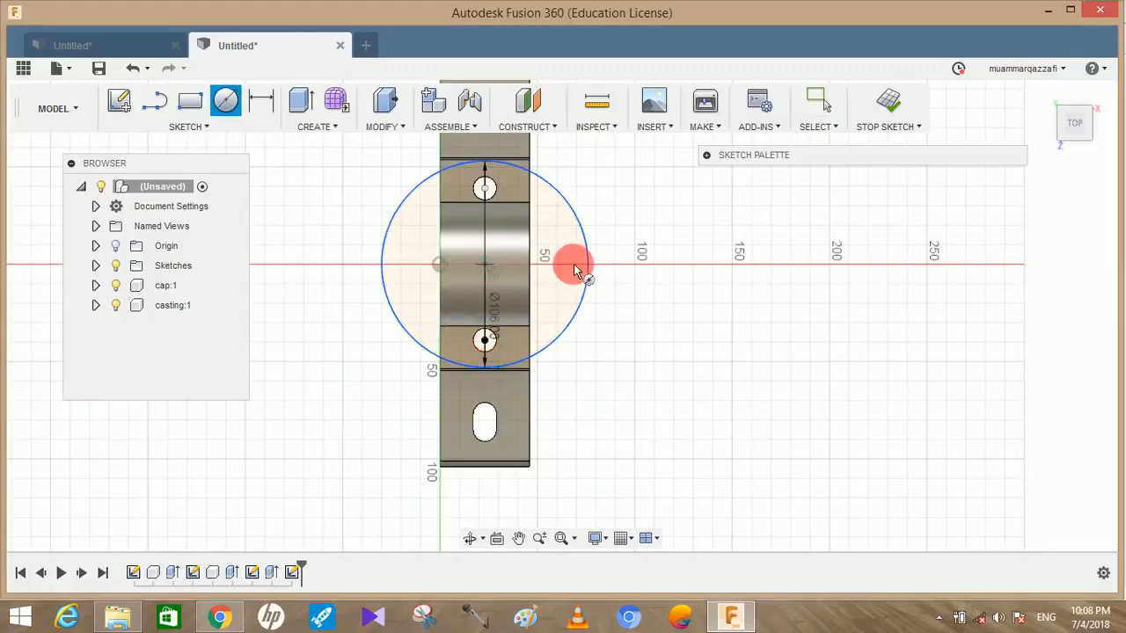
click(629, 266)
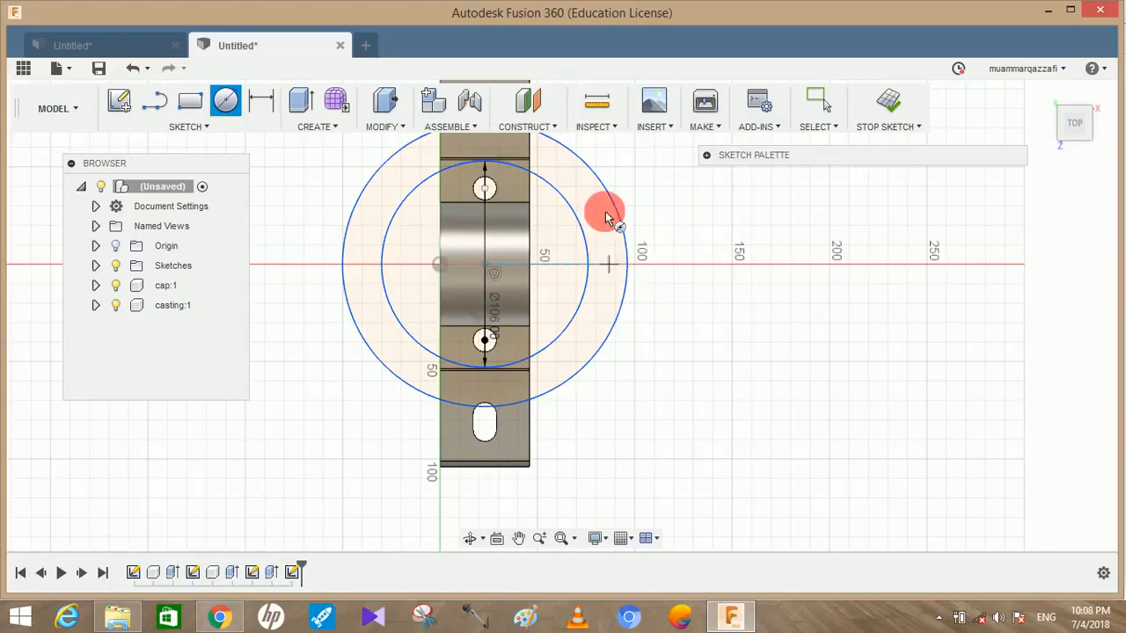
Step: Extrude the ring between the two circles -70 mm as a cut, rounding the ends of the cap and the casting's upright down to the base
click(304, 104)
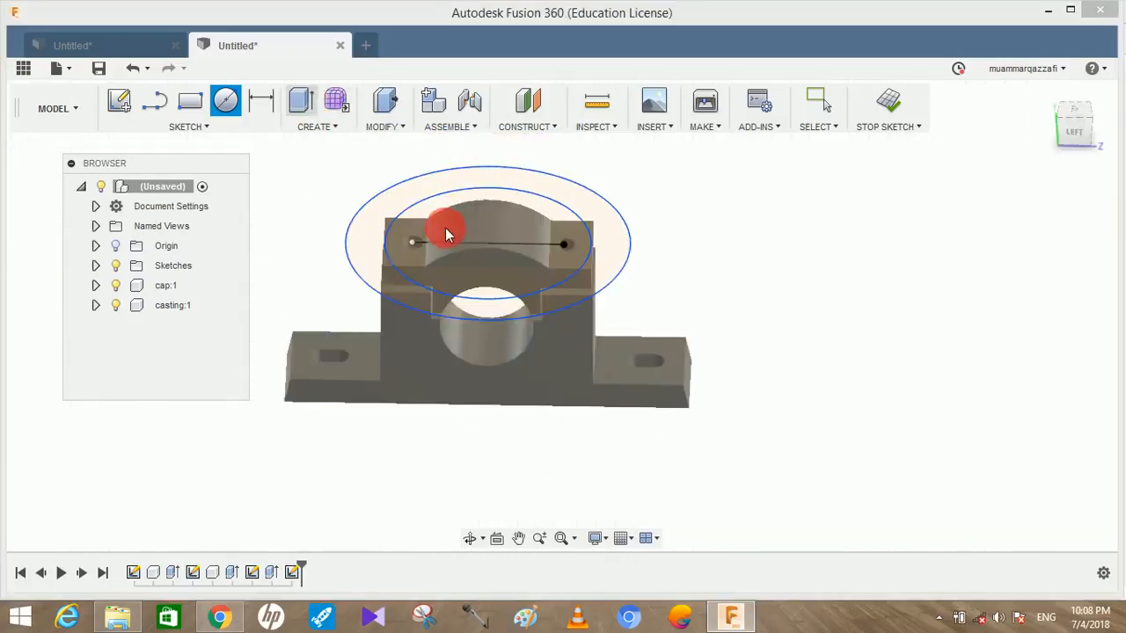
click(383, 273)
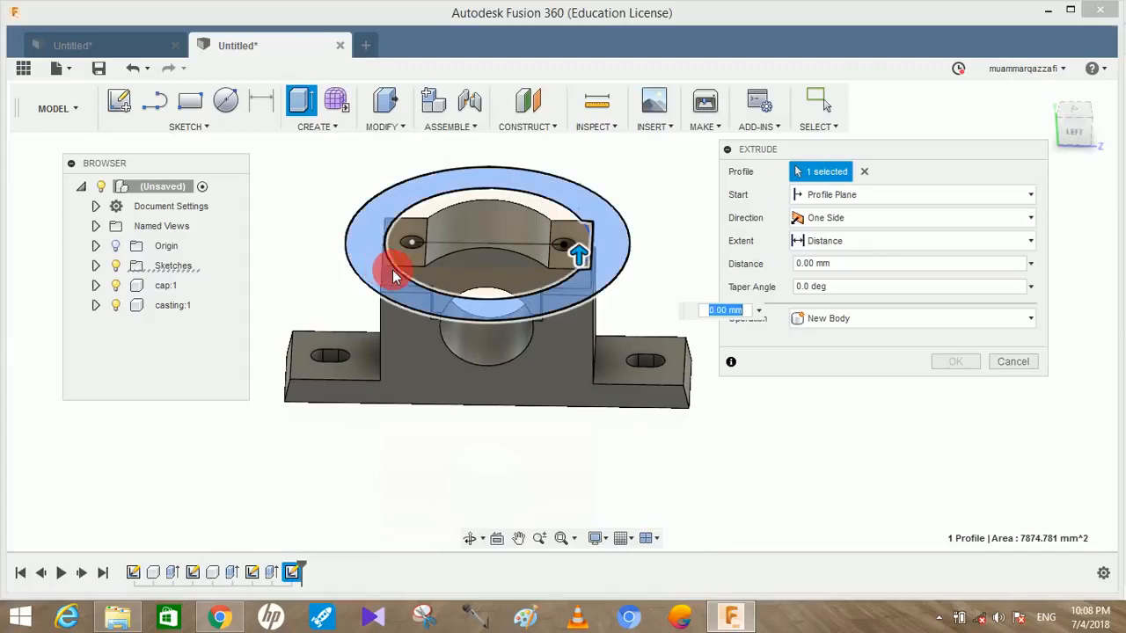
shift+middle_drag(616, 278, 602, 250)
drag(592, 256, 592, 343)
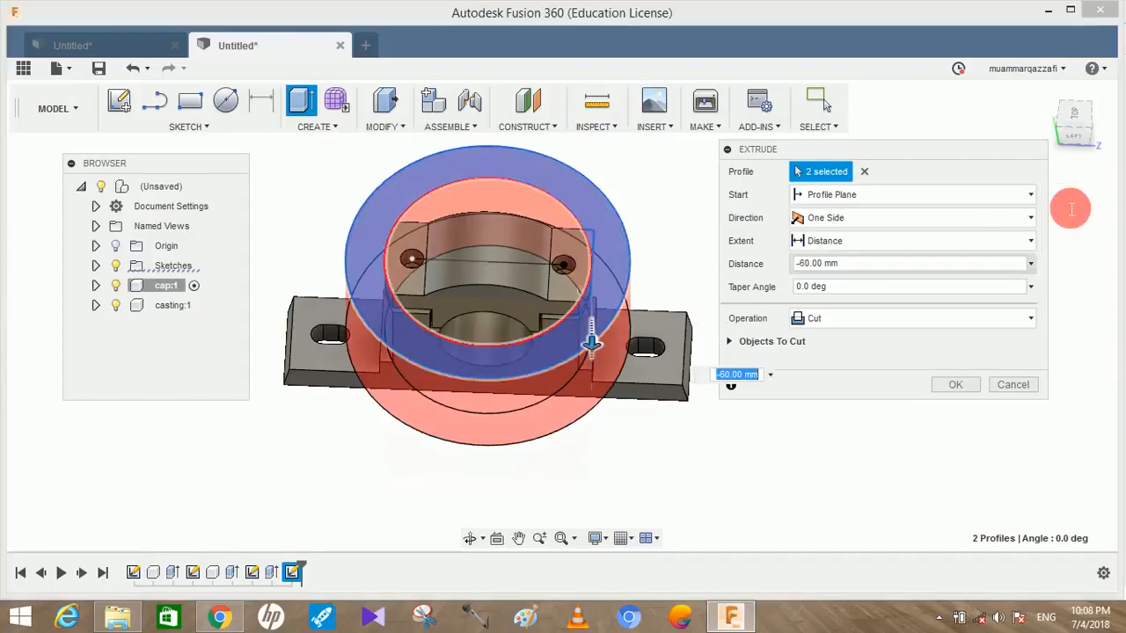
click(1076, 132)
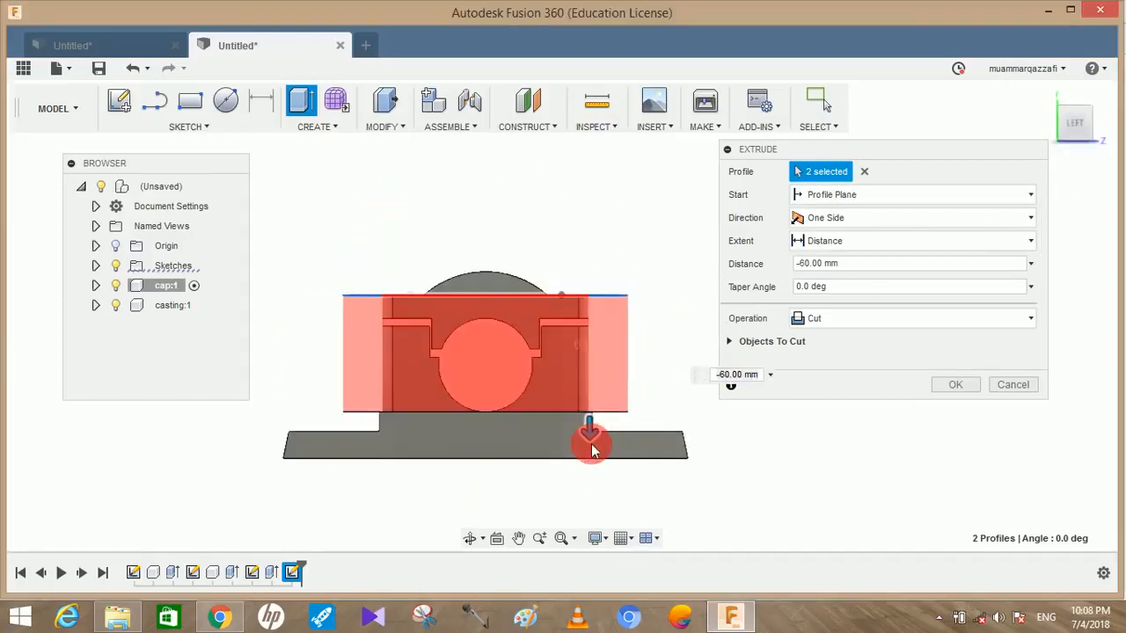
drag(590, 434, 589, 450)
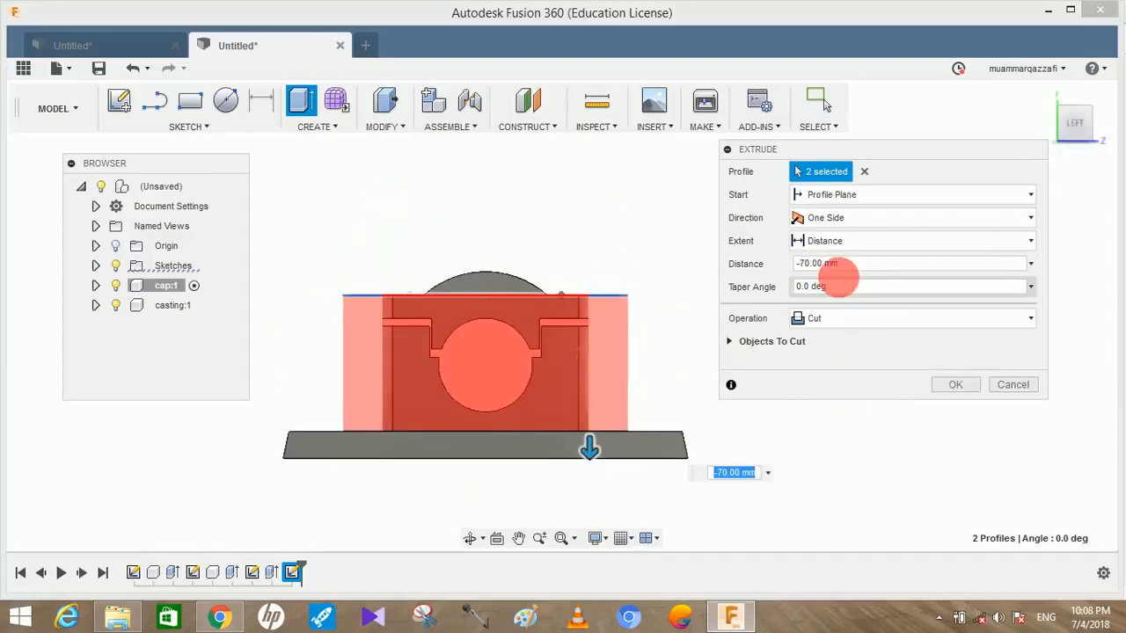
click(940, 387)
shift+middle_drag(771, 324, 467, 237)
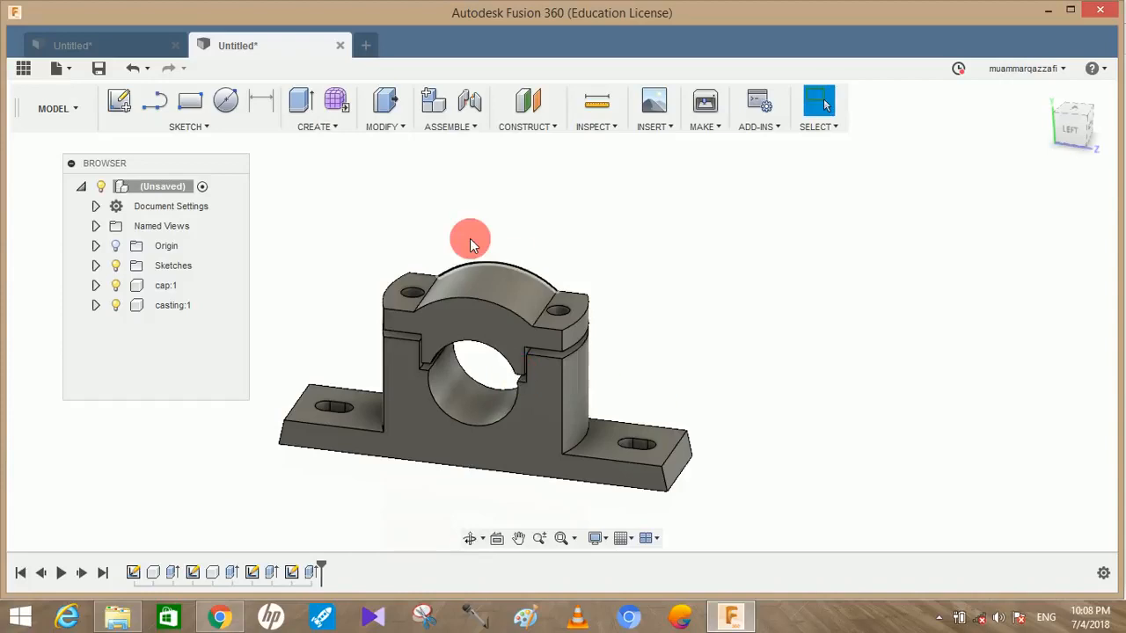
Step: Fillet the two curved edges where the casting's upright meets the base with an 8 mm constant radius
click(398, 132)
click(410, 163)
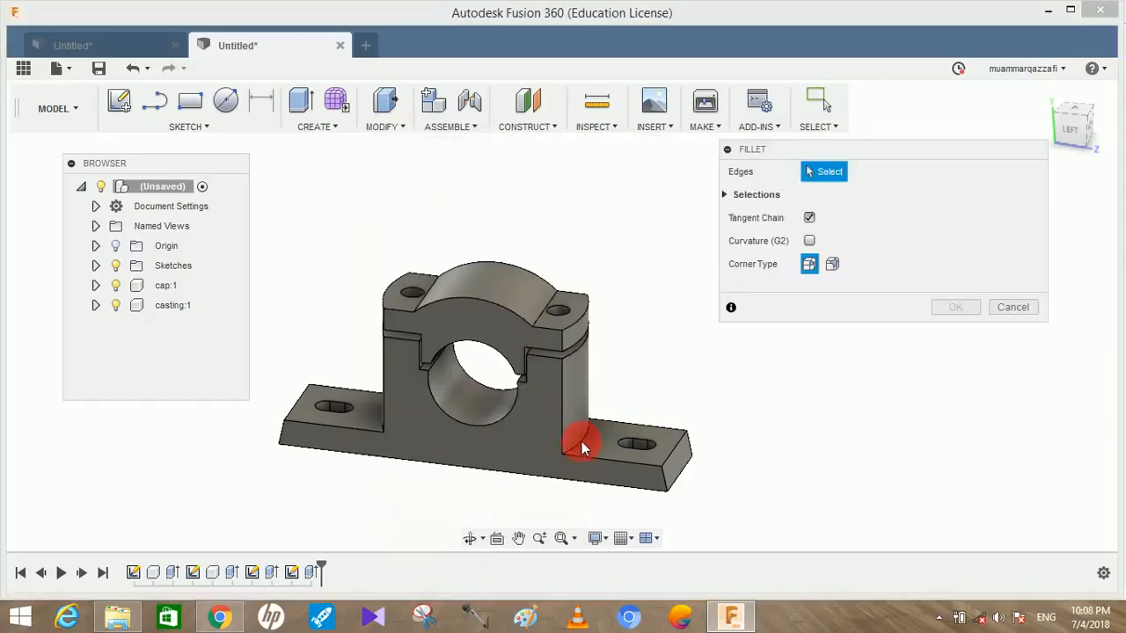
click(593, 415)
shift+middle_drag(624, 307, 403, 462)
click(850, 239)
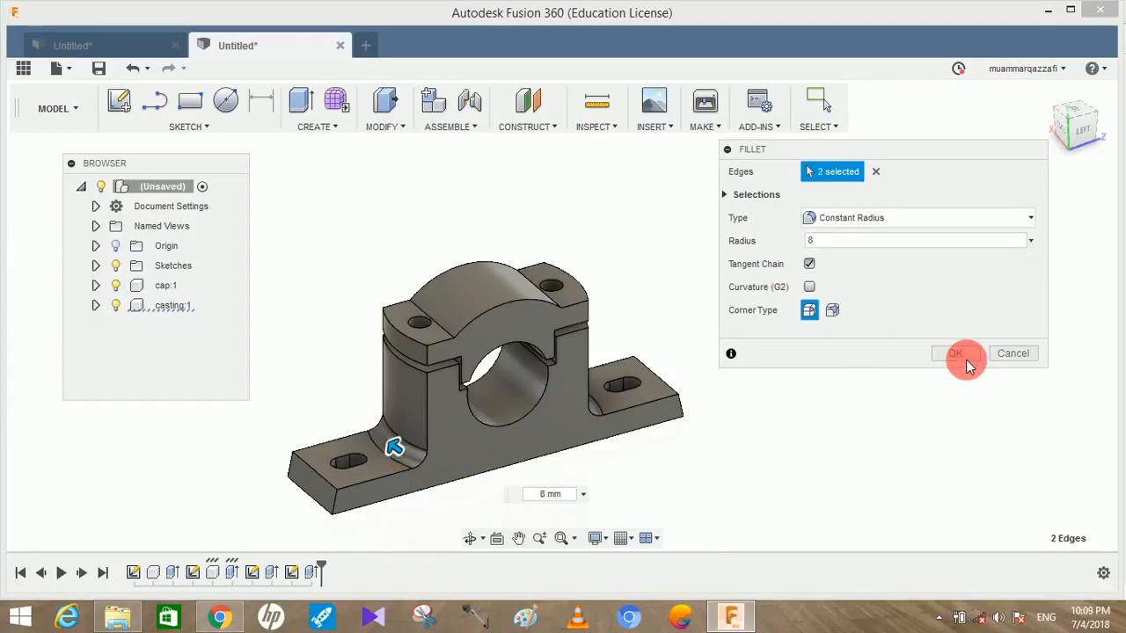
click(957, 353)
mouse_move(824, 375)
shift+middle_down()
mouse_move(804, 377)
mouse_move(731, 317)
mouse_move(737, 379)
mouse_move(880, 374)
mouse_move(775, 388)
mouse_move(823, 378)
mouse_move(877, 394)
mouse_move(1060, 394)
mouse_move(1077, 382)
mouse_move(1053, 349)
mouse_move(1037, 375)
mouse_move(478, 264)
shift+middle_up()
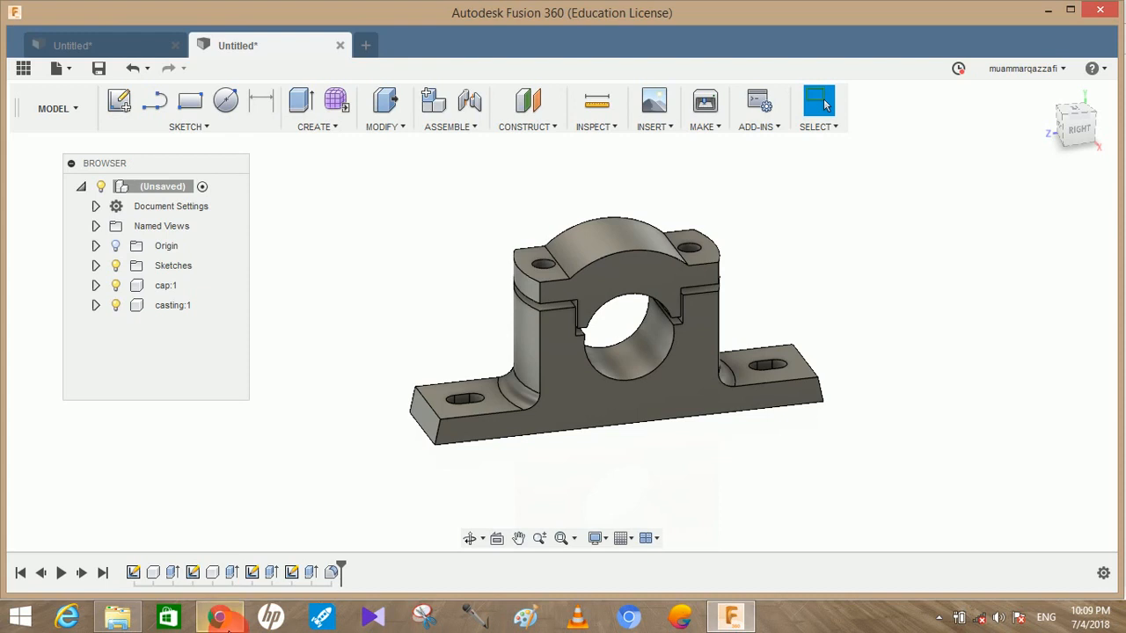
Step: Switch to the plummer block PDF in Chrome and examine the brasses, nut, bolt, cap and casting drawings for the remaining dimensions
click(219, 616)
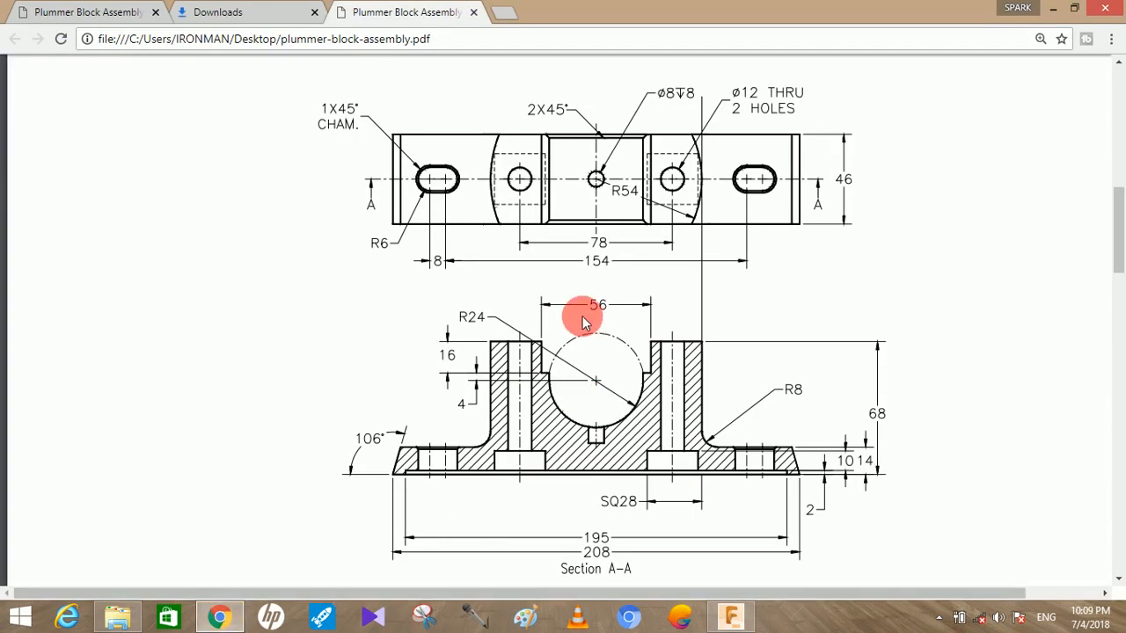
scroll(581, 322, down, 10)
scroll(578, 322, down, 12)
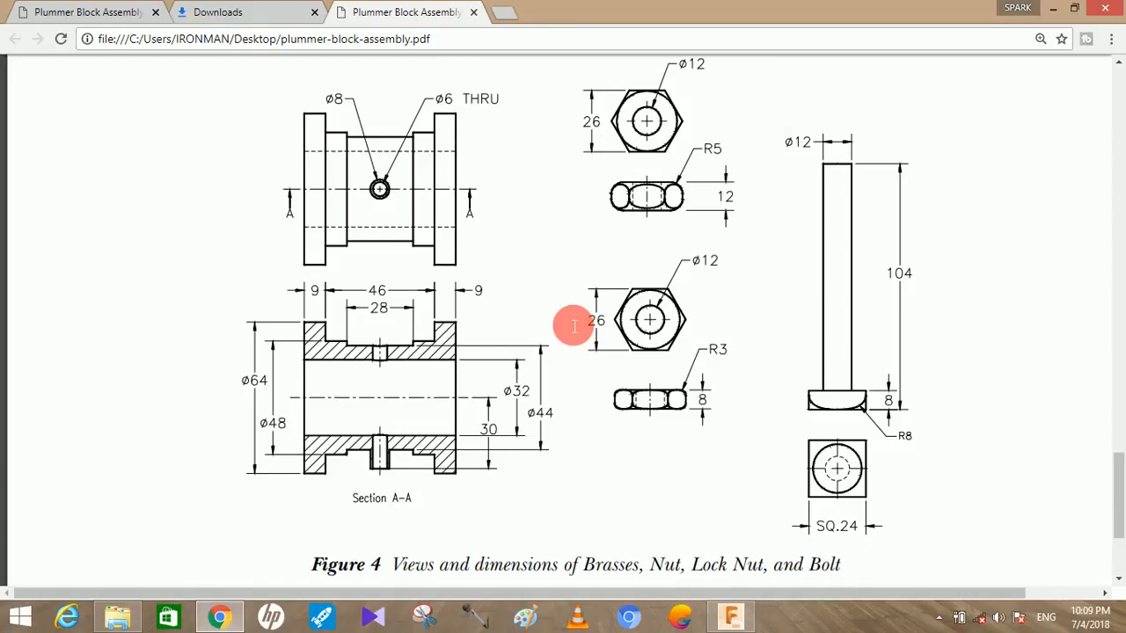
scroll(573, 326, down, 2)
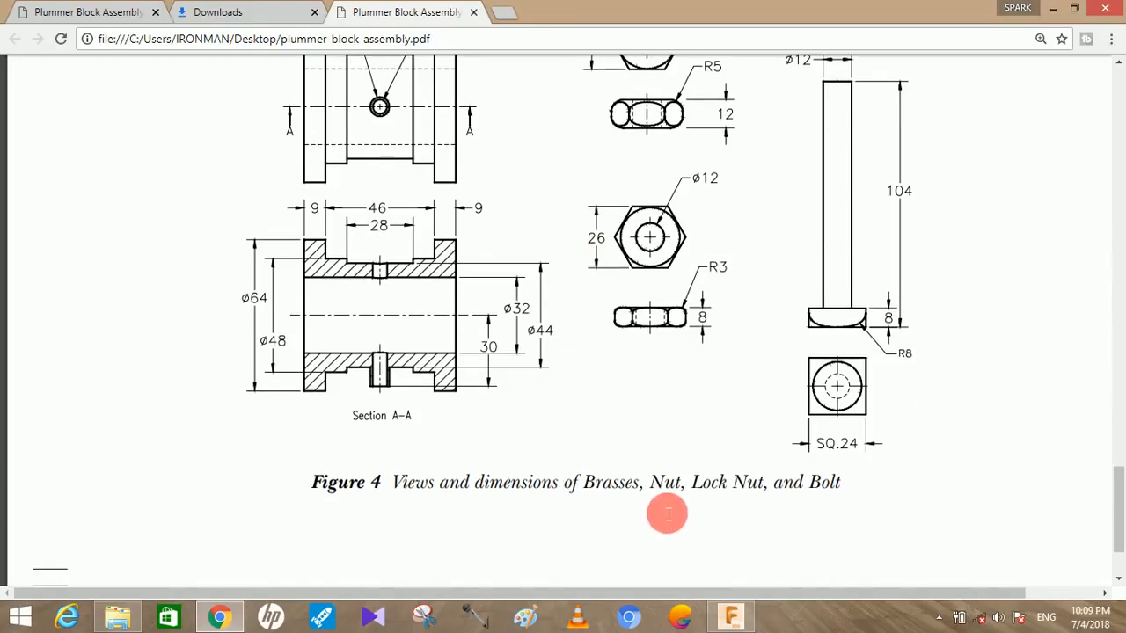
scroll(729, 509, up, 2)
scroll(730, 510, down, 1)
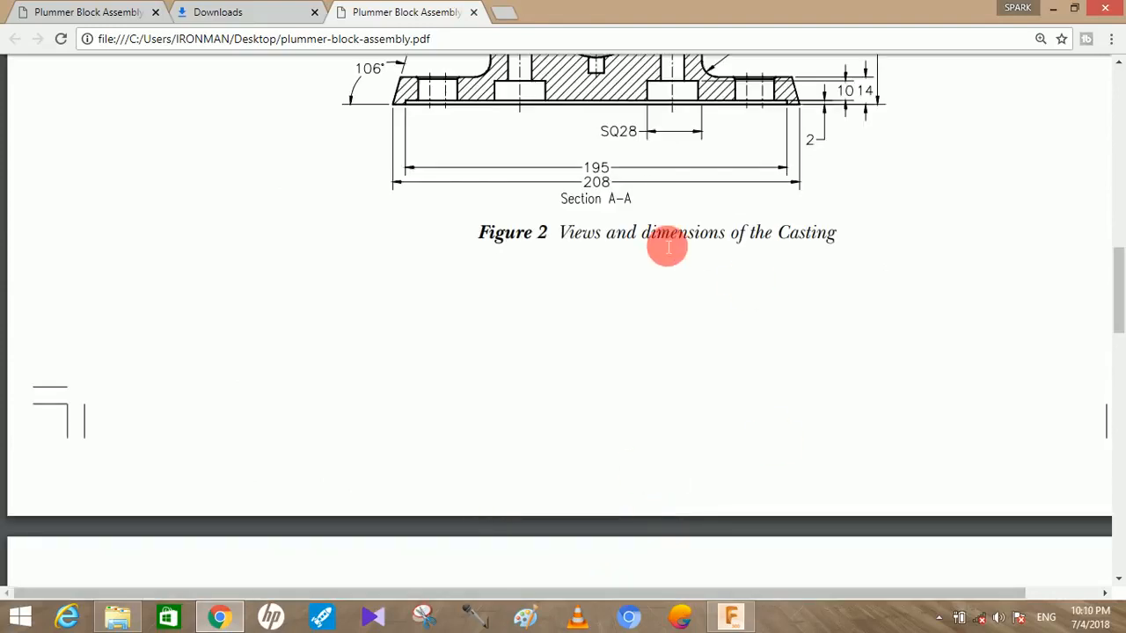
scroll(678, 211, up, 1)
scroll(646, 185, down, 7)
scroll(644, 185, down, 15)
scroll(842, 353, up, 1)
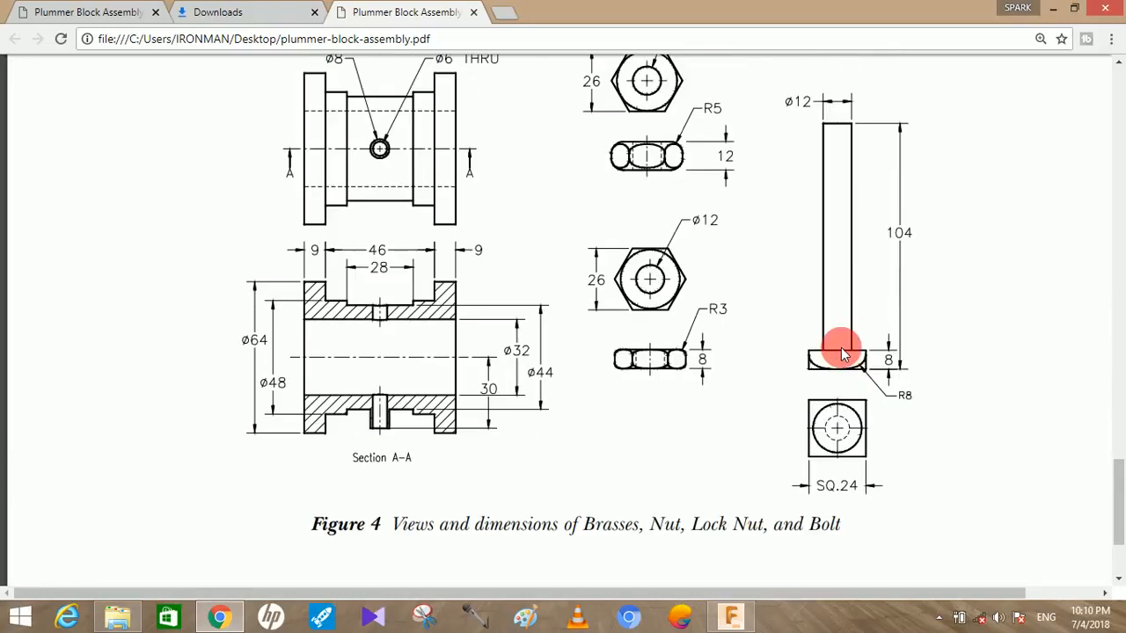
scroll(842, 354, up, 1)
scroll(649, 414, up, 6)
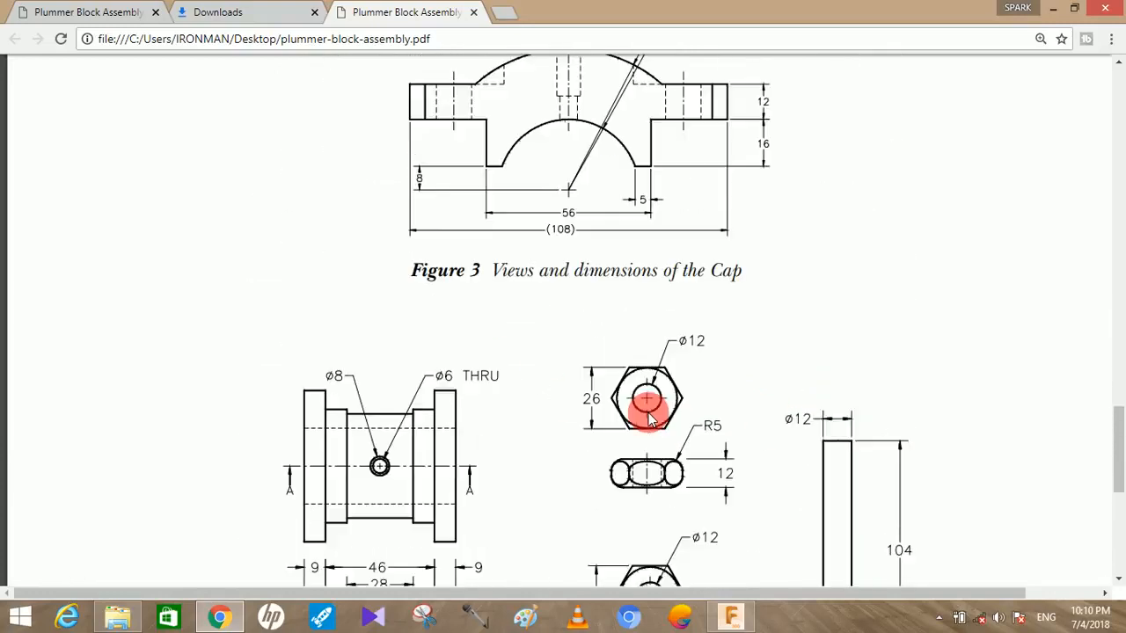
scroll(648, 413, up, 8)
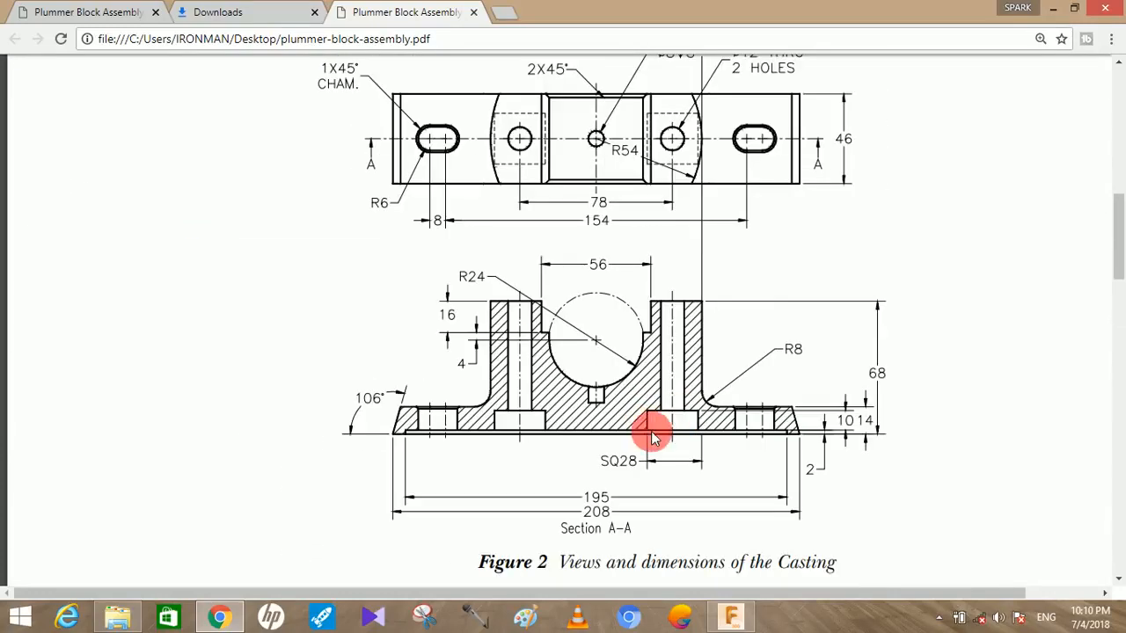
Step: Switch back to Fusion 360, start a sketch on the casting's underside and draw a line from the origin across its width
click(728, 618)
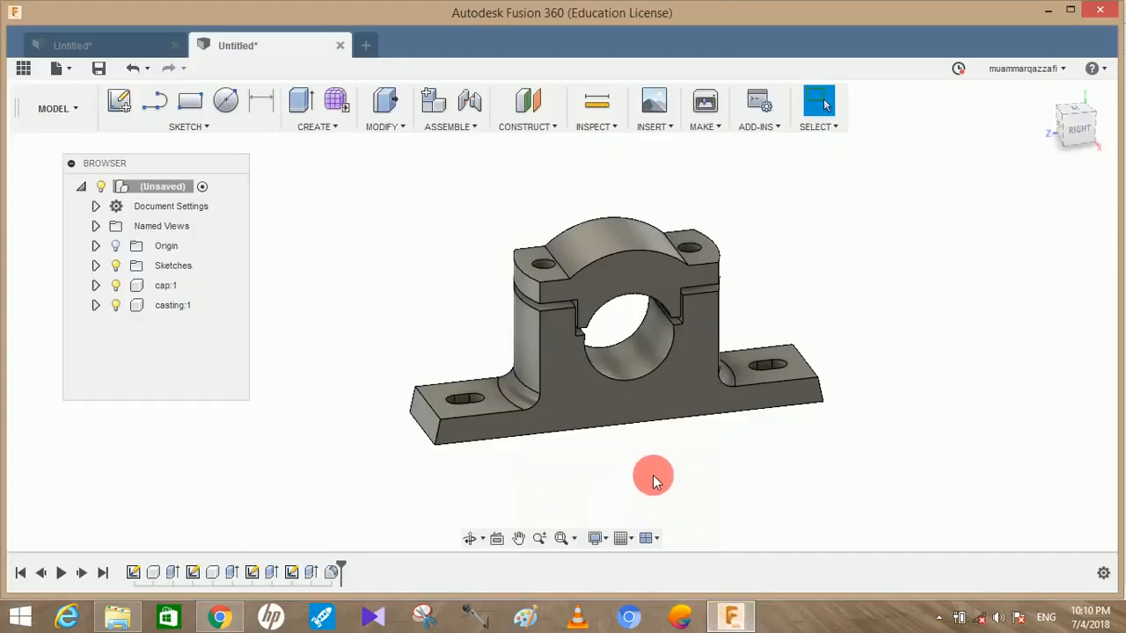
shift+middle_drag(676, 524, 614, 376)
click(646, 367)
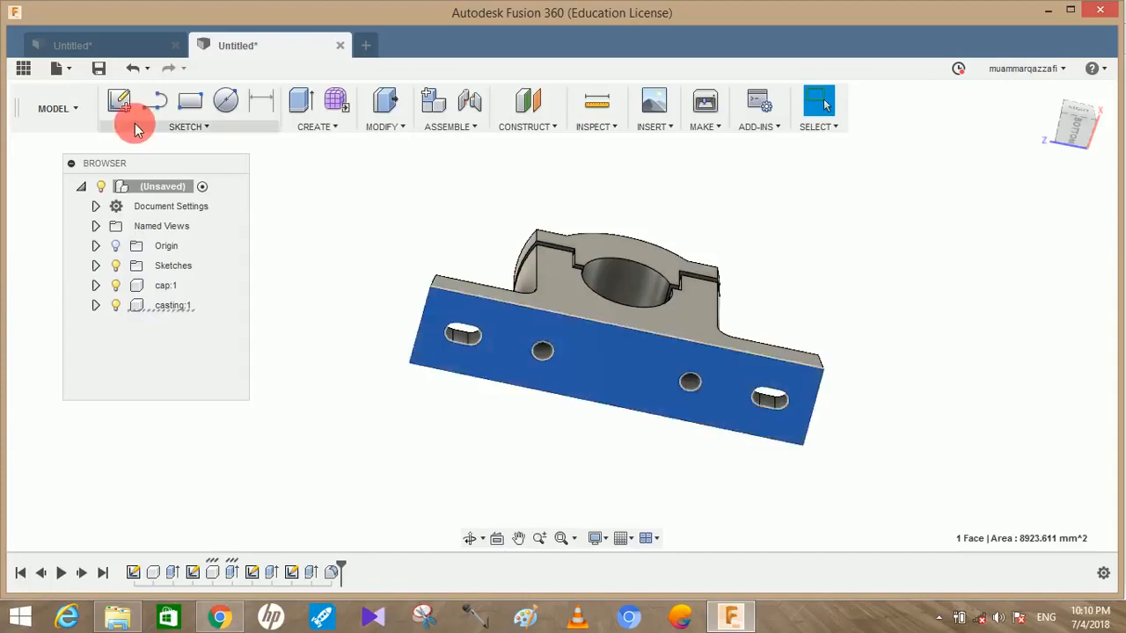
click(118, 101)
click(556, 273)
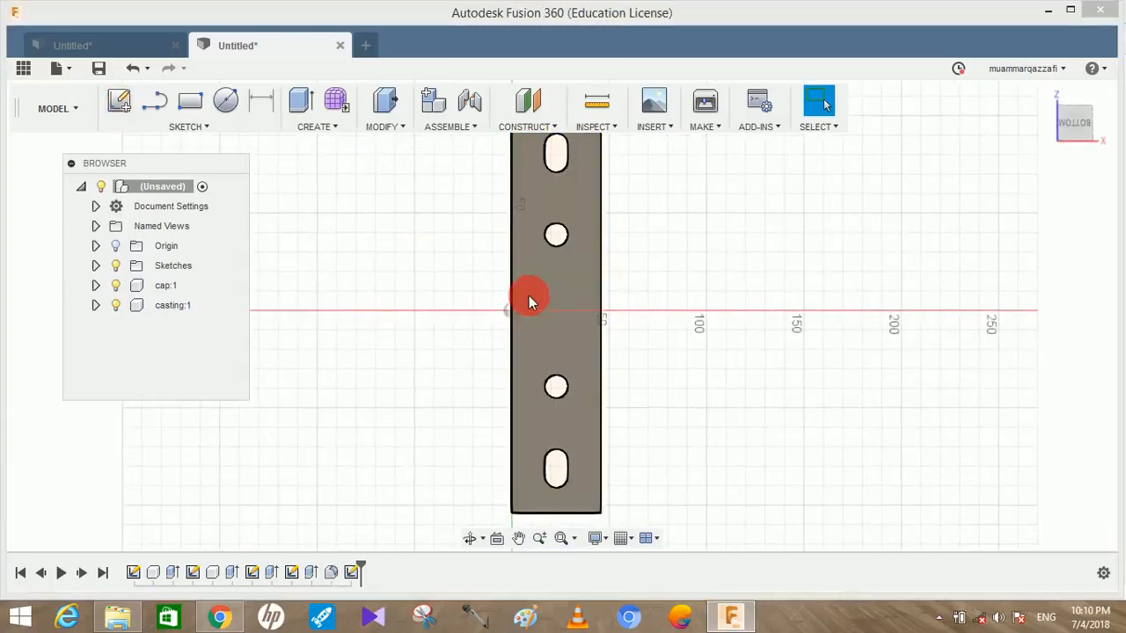
key(l)
click(514, 312)
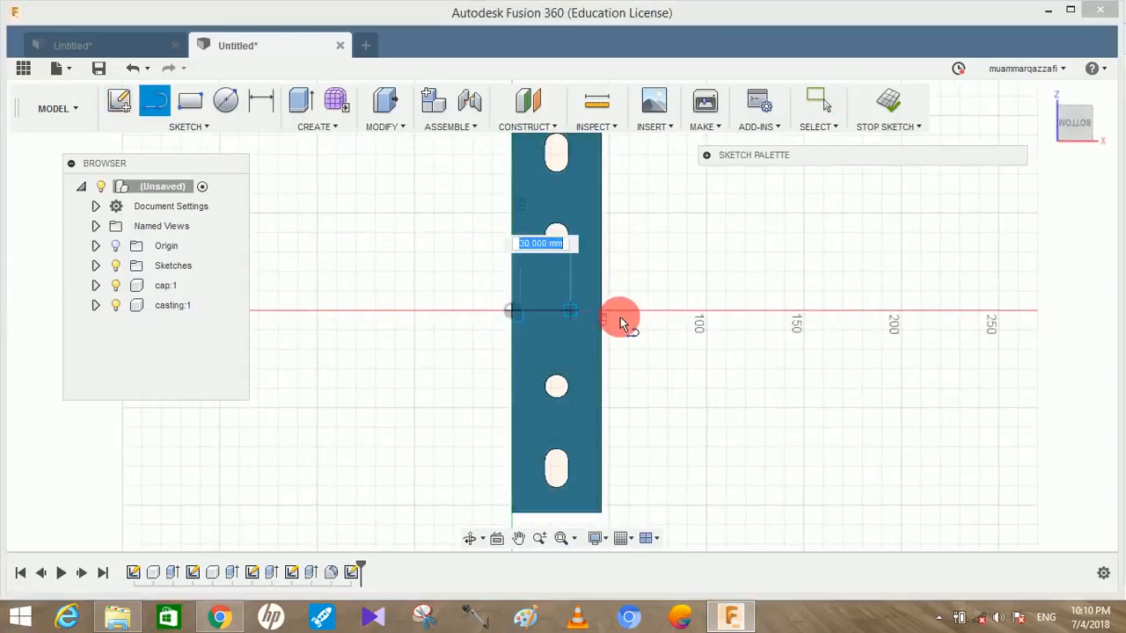
click(654, 355)
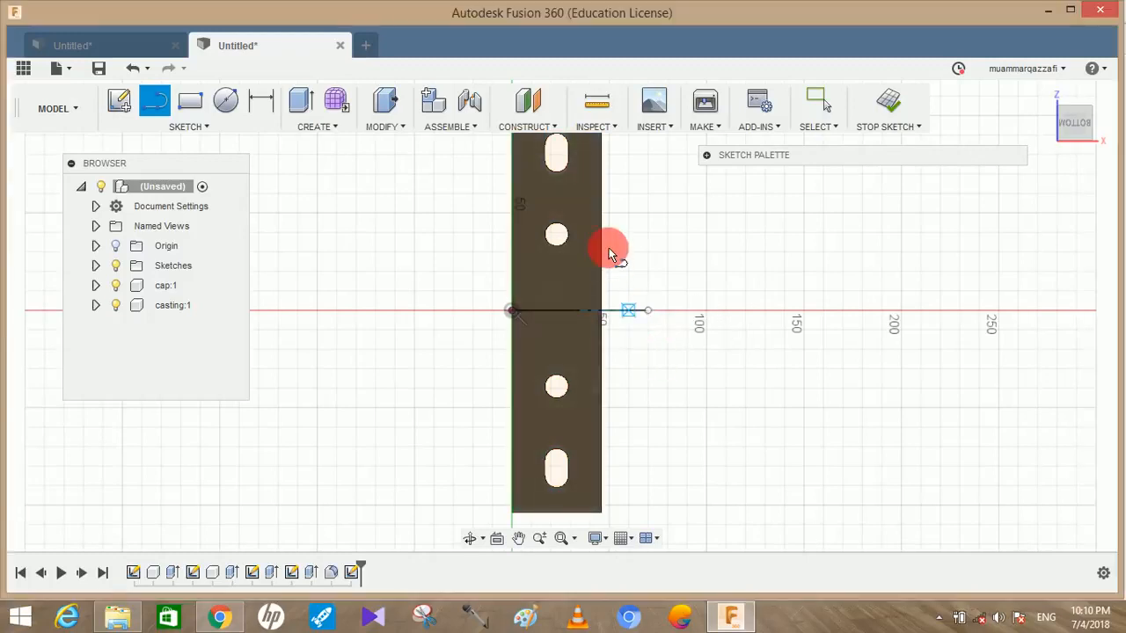
scroll(601, 249, up, 2)
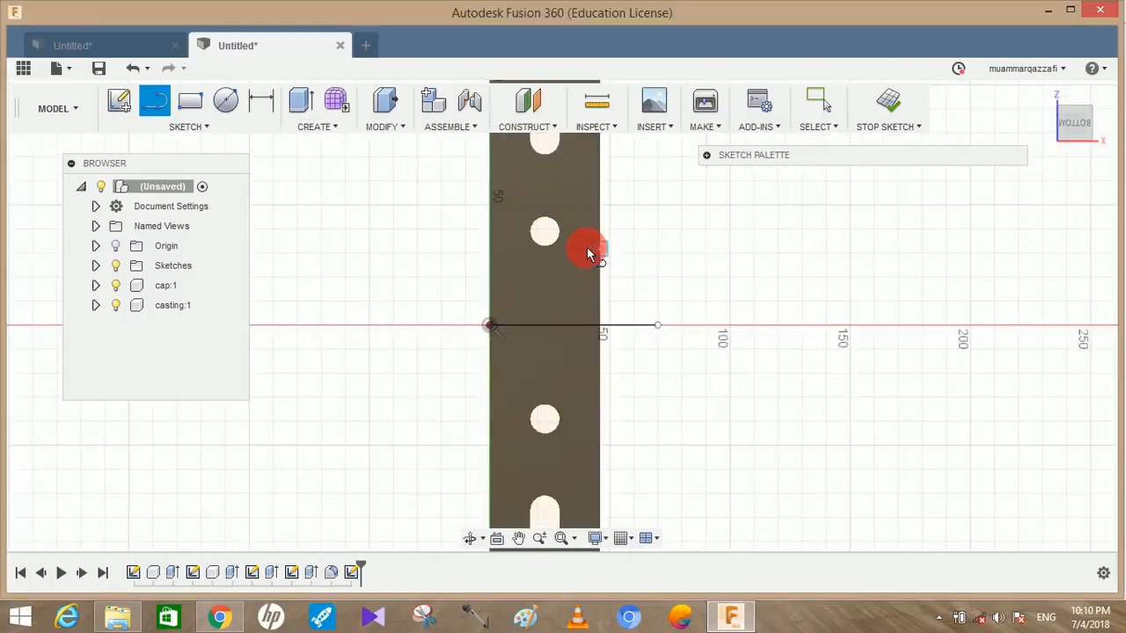
click(541, 232)
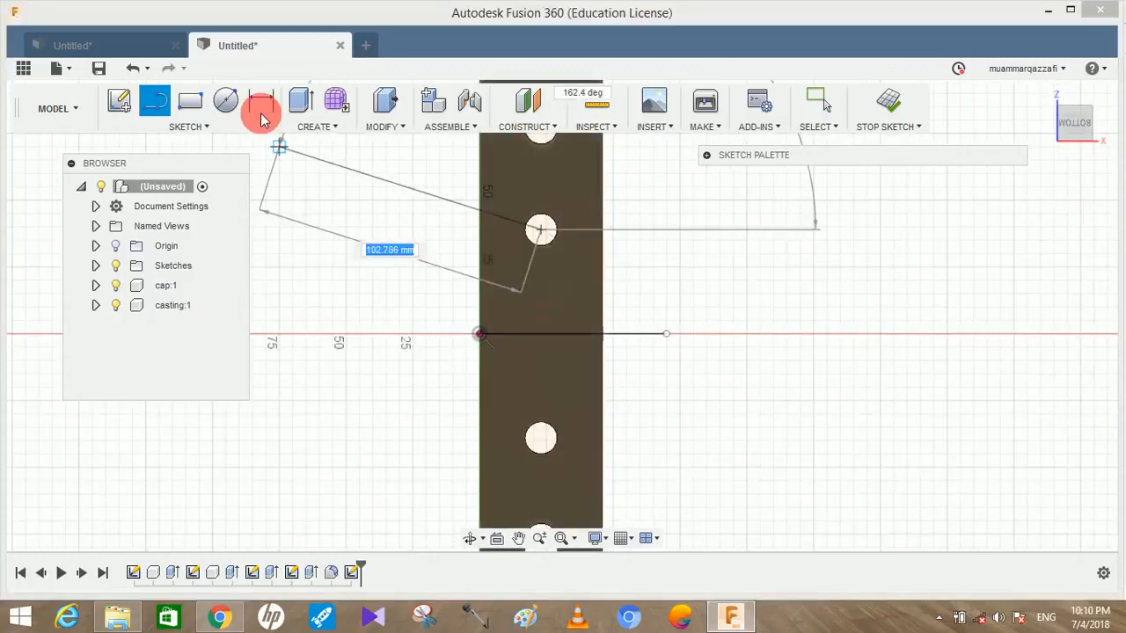
Step: Draw a 28 mm circle centred on each of the two round bolt holes on the casting's underside
click(226, 100)
click(541, 232)
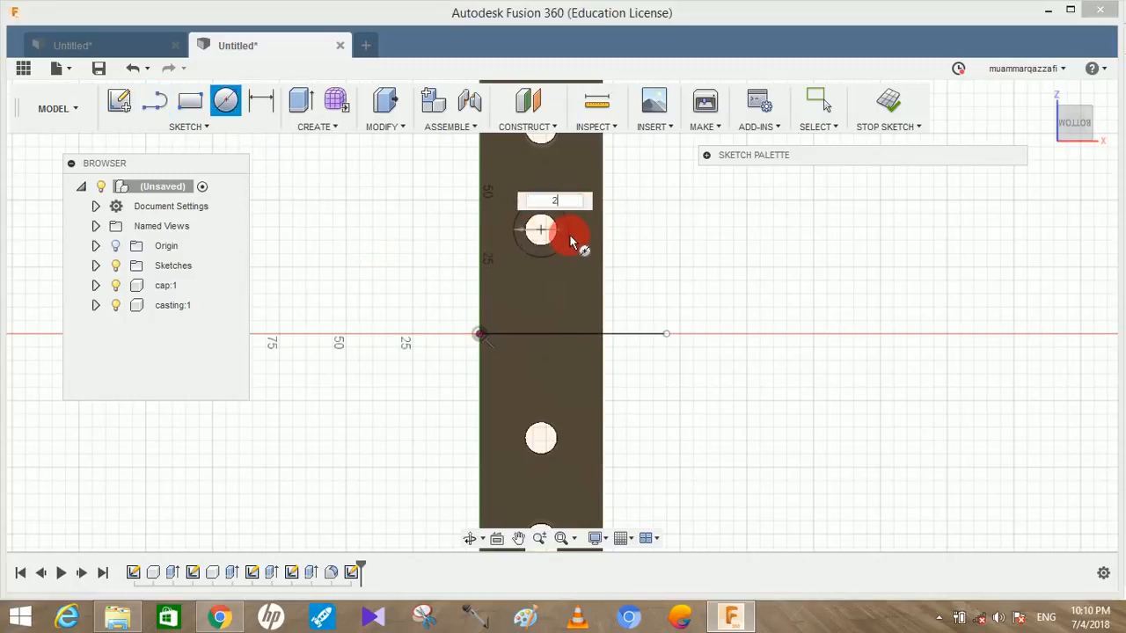
click(570, 242)
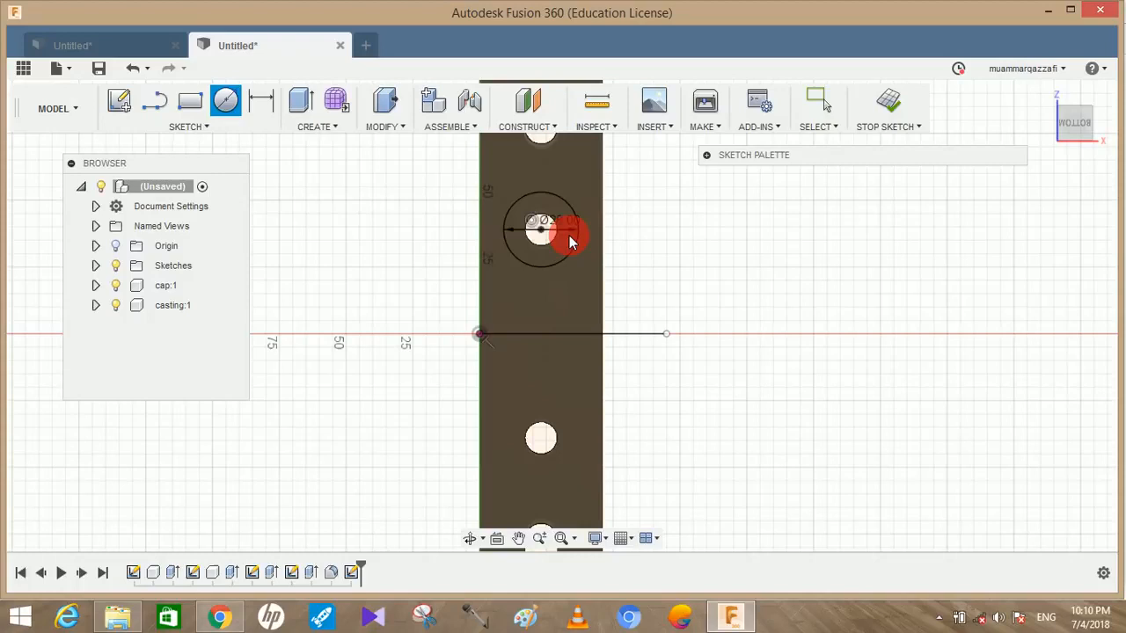
key(Escape)
click(547, 455)
key(c)
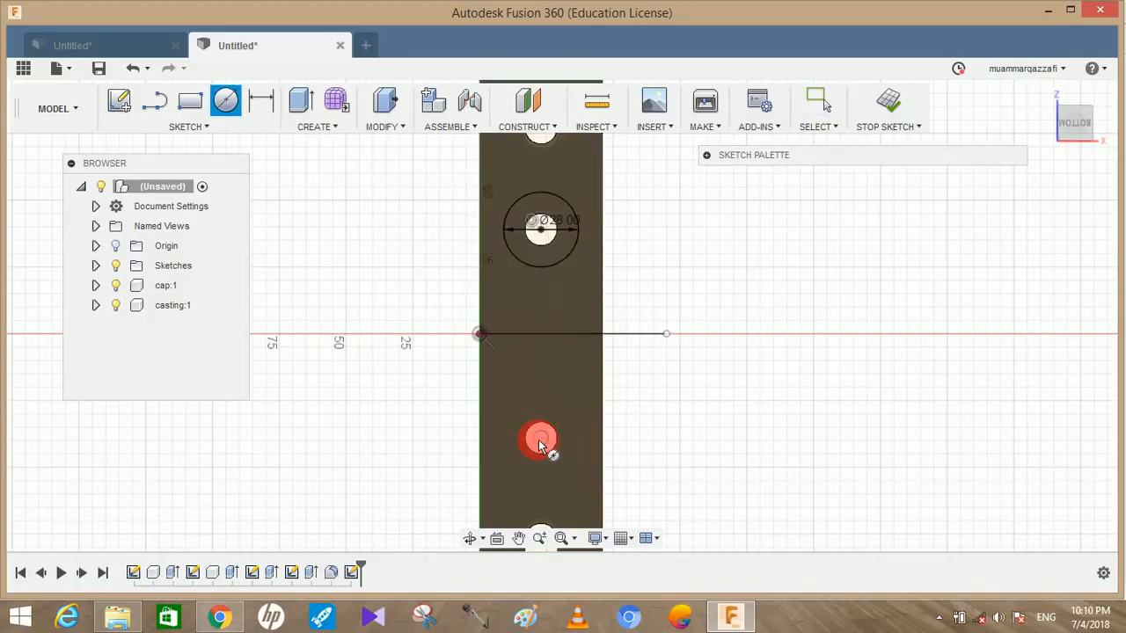
click(554, 445)
text(28)
key(Tab)
key(Return)
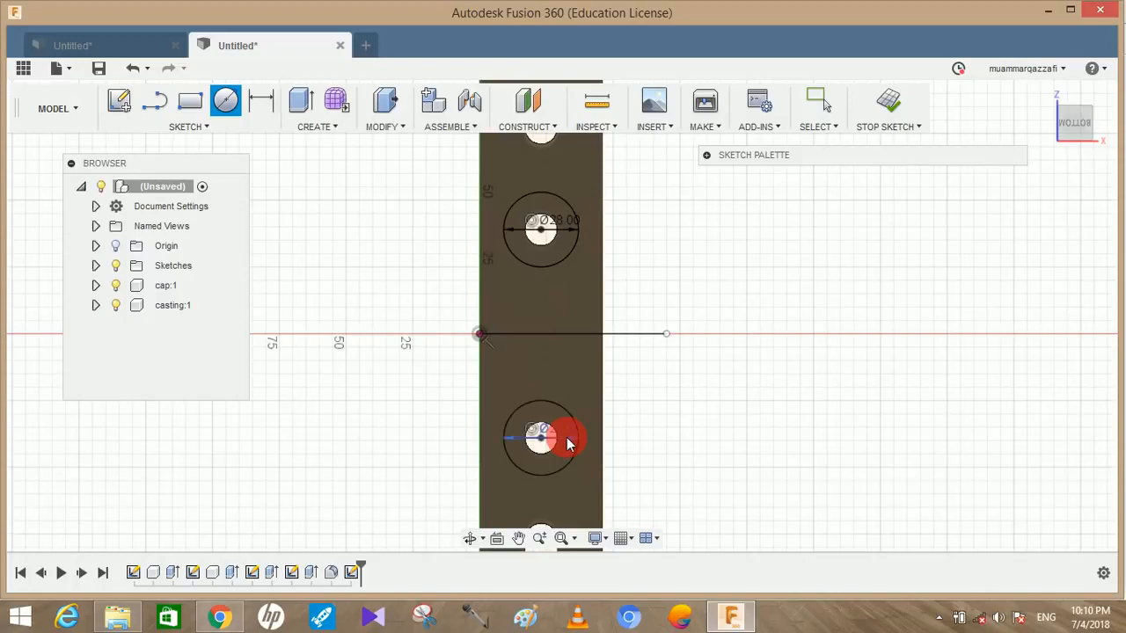
Step: Extrude both ring profiles around the bolt holes -10 mm as a cut into the casting's underside
click(300, 104)
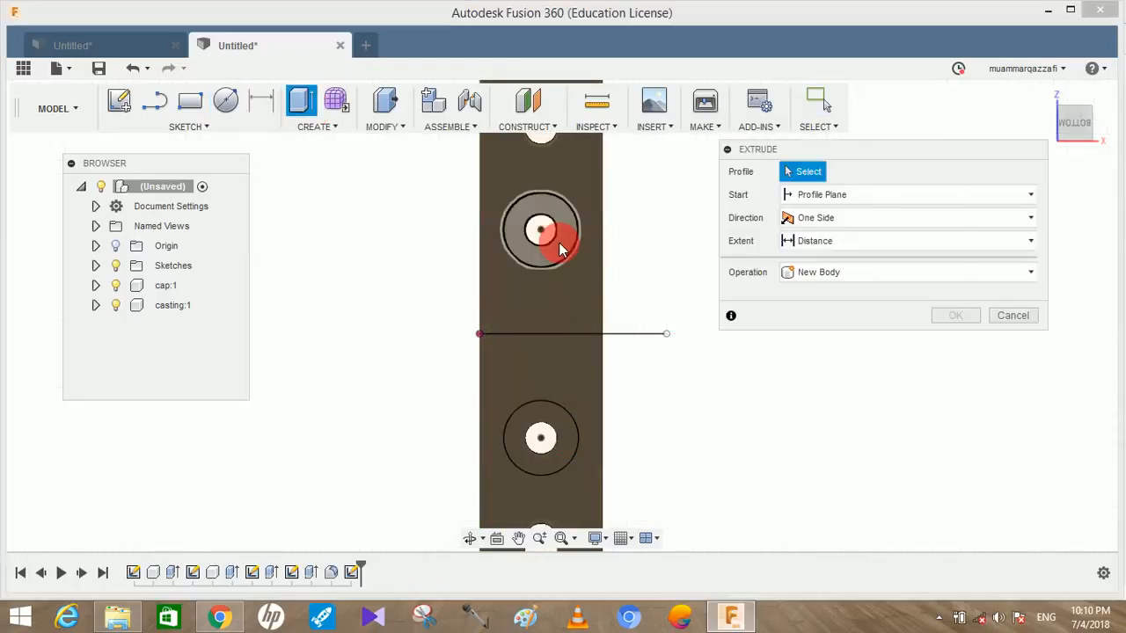
click(558, 239)
click(559, 422)
shift+middle_drag(653, 415, 597, 529)
drag(634, 497, 646, 465)
shift+middle_drag(678, 423, 604, 455)
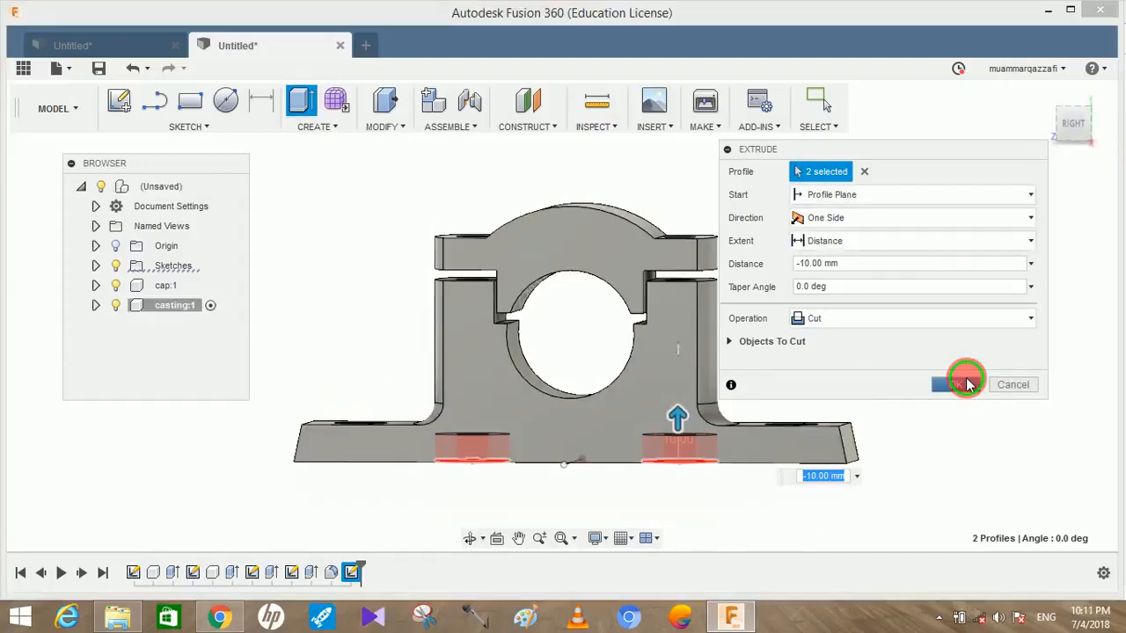
click(959, 385)
shift+middle_drag(872, 372, 883, 407)
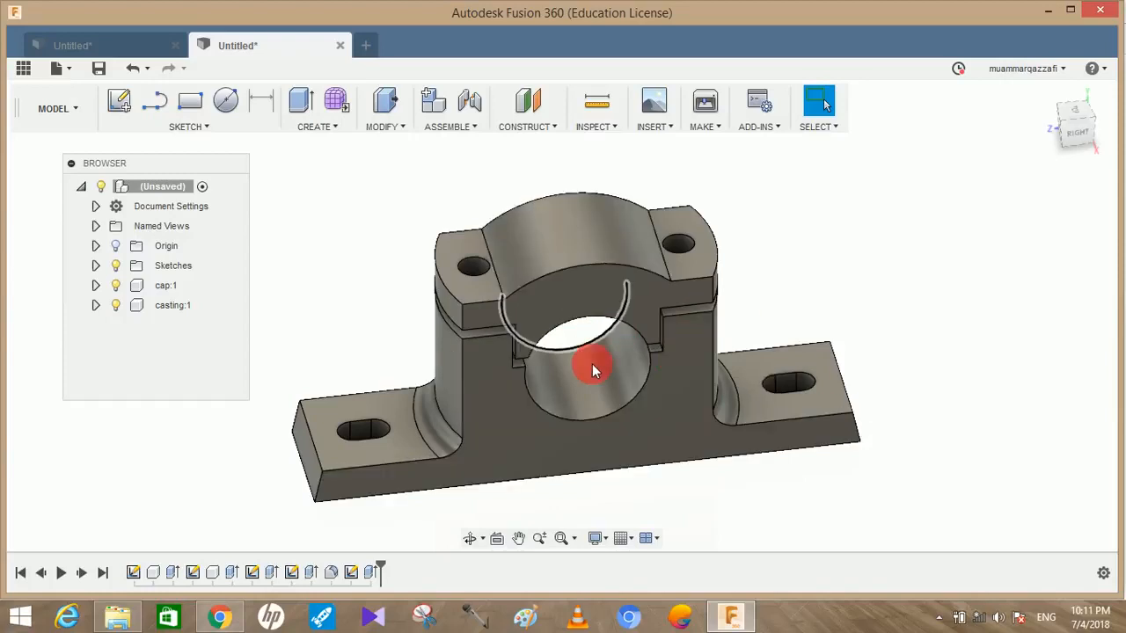
Step: Switch to the plummer block PDF in Chrome and examine the brasses' dimensions in Figure 4
drag(735, 326, 806, 356)
key(Escape)
click(230, 618)
scroll(461, 478, down, 10)
scroll(467, 485, down, 9)
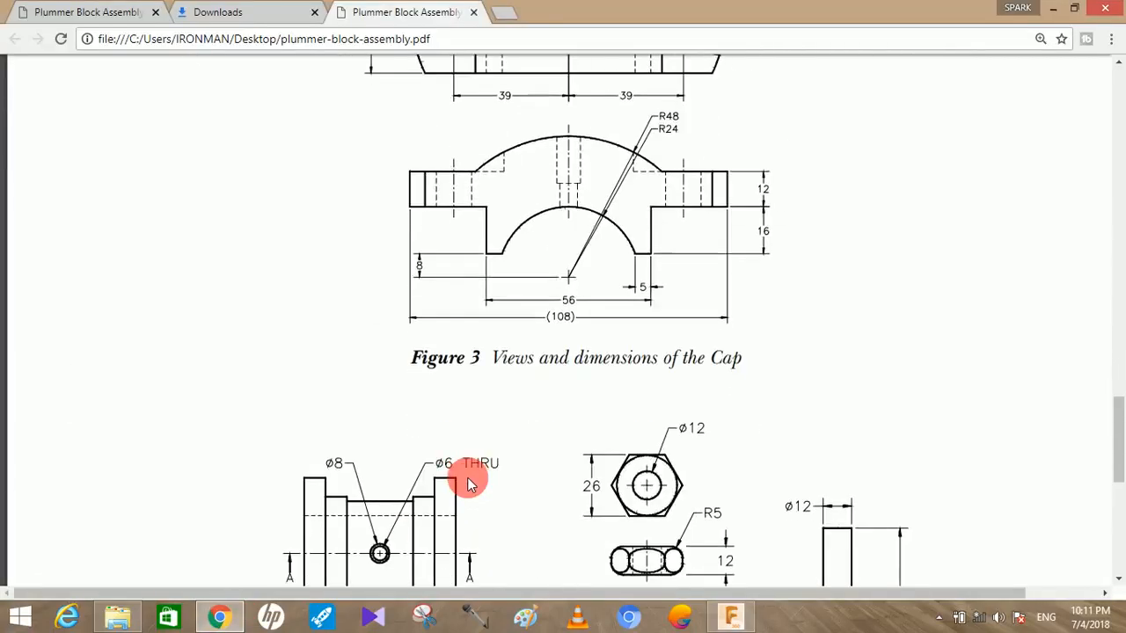
scroll(464, 502, up, 1)
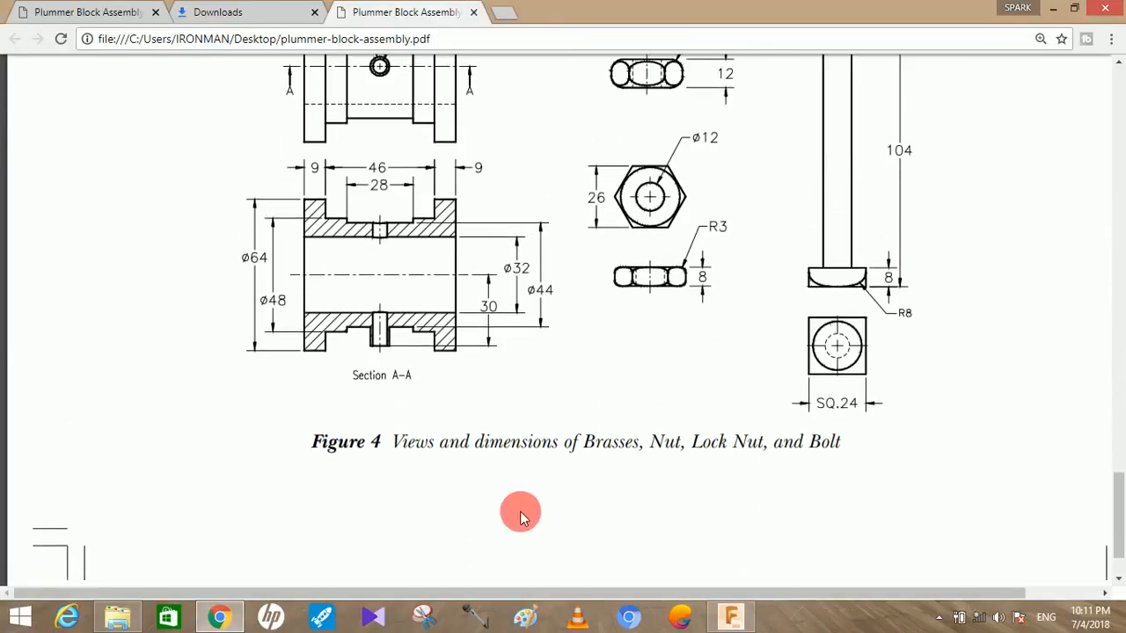
scroll(586, 484, up, 1)
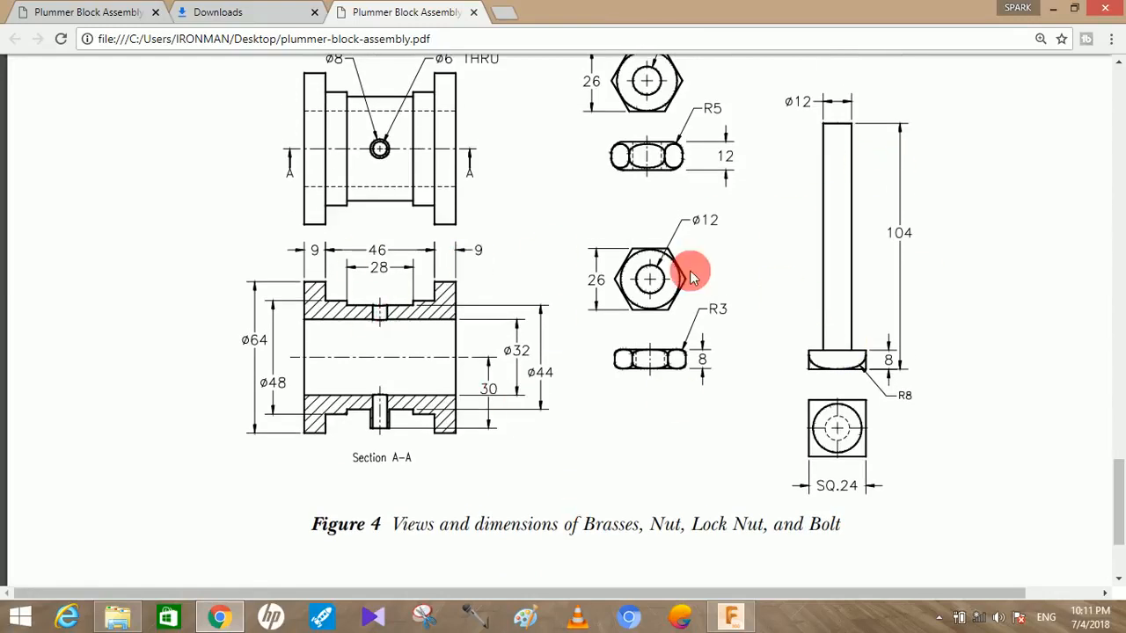
scroll(643, 237, up, 1)
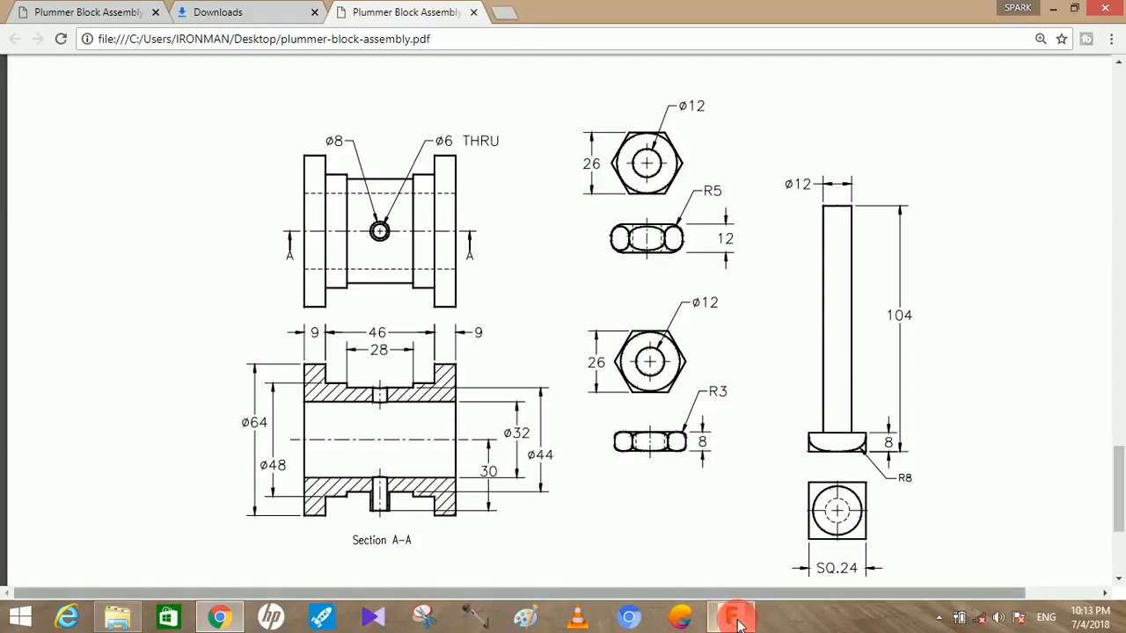
Step: Switch back to Fusion 360, start a sketch on the horizontal origin plane and draw a 64 mm line along the red axis, clear of the casting
click(735, 619)
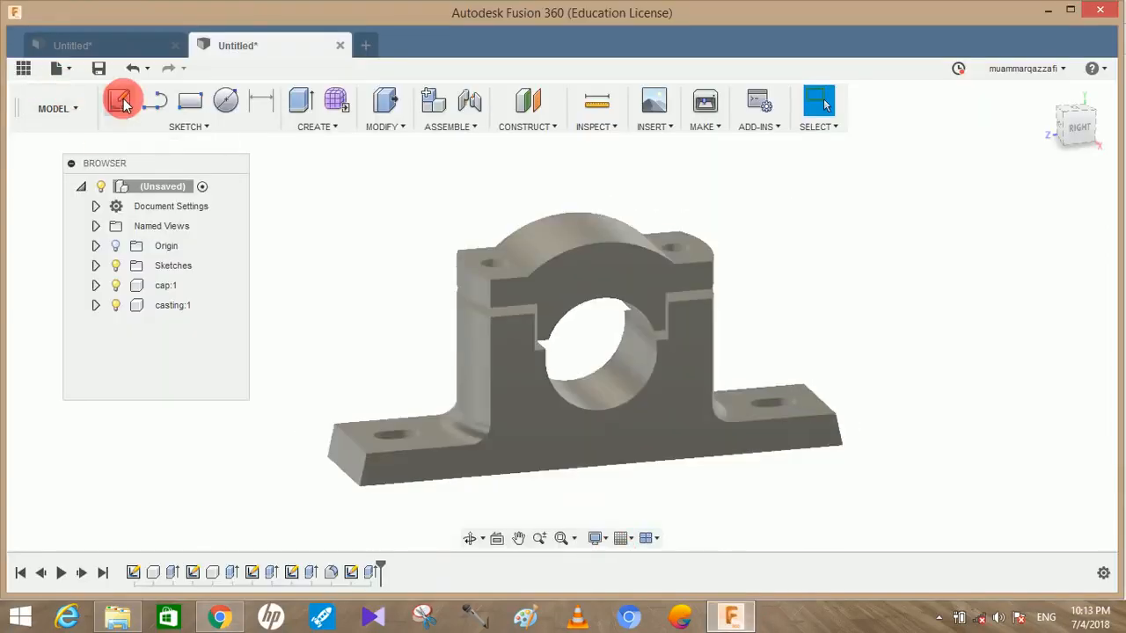
click(122, 102)
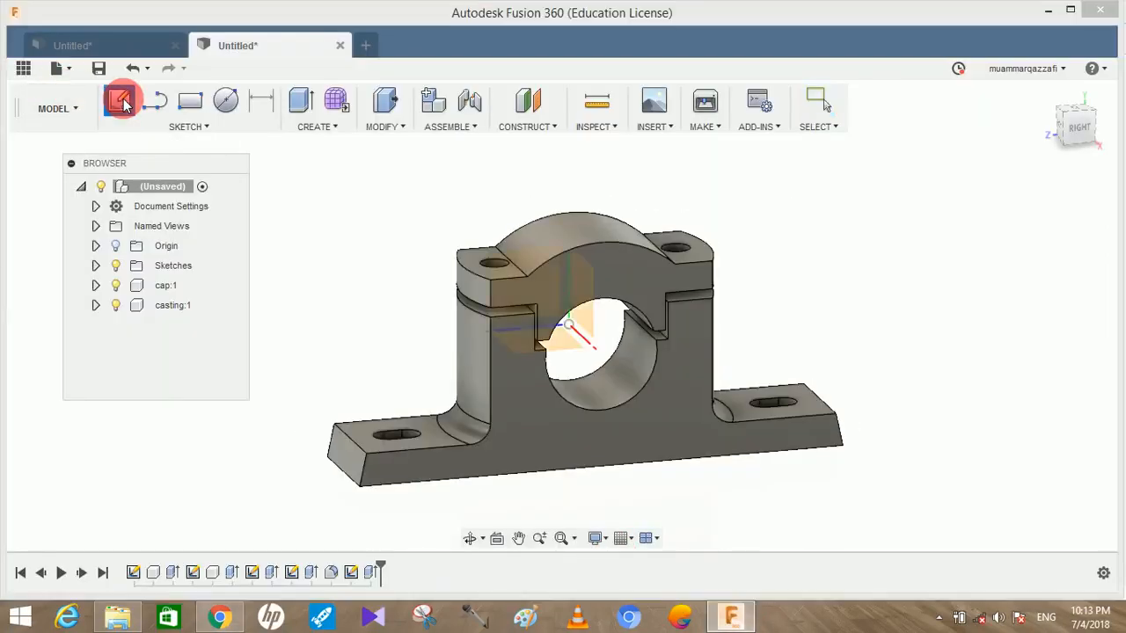
click(566, 350)
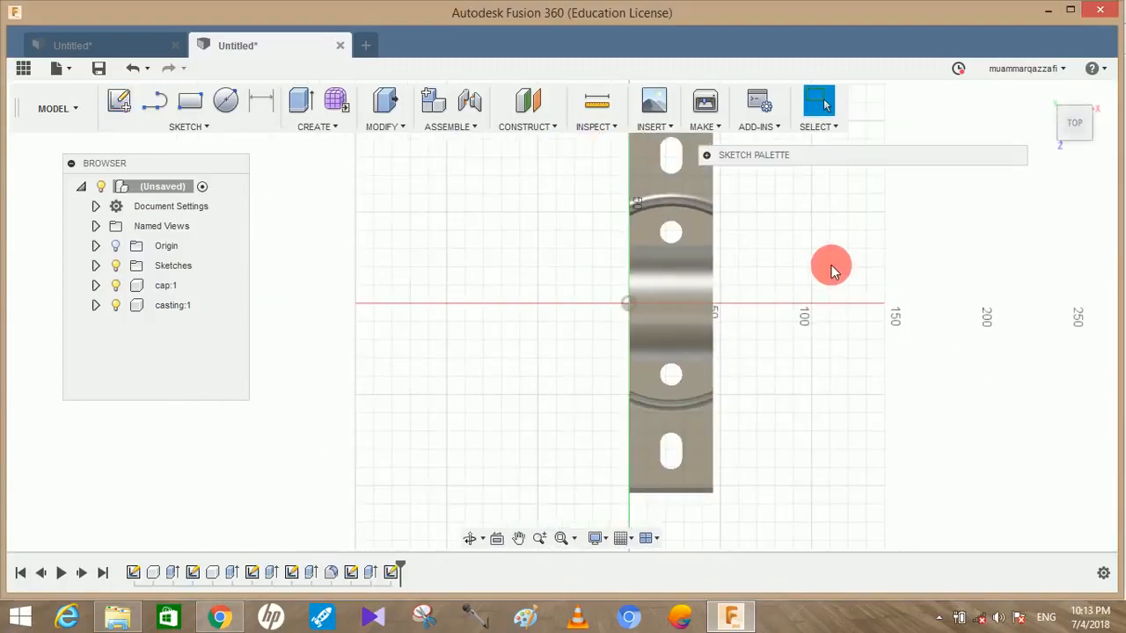
middle_drag(879, 294, 1012, 306)
scroll(471, 310, up, 2)
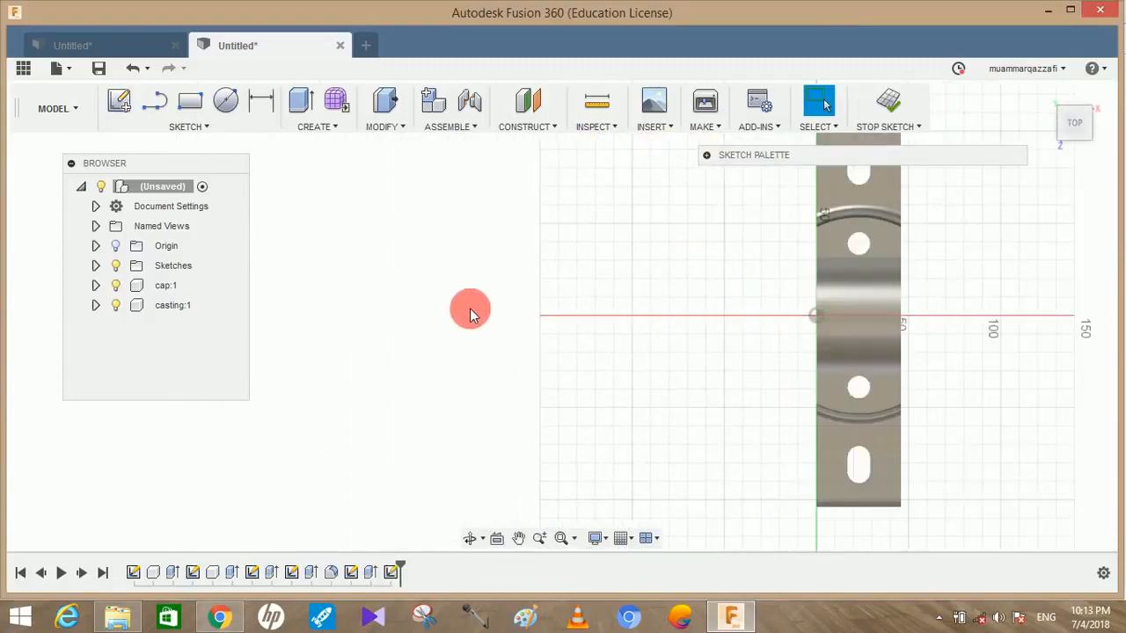
key(l)
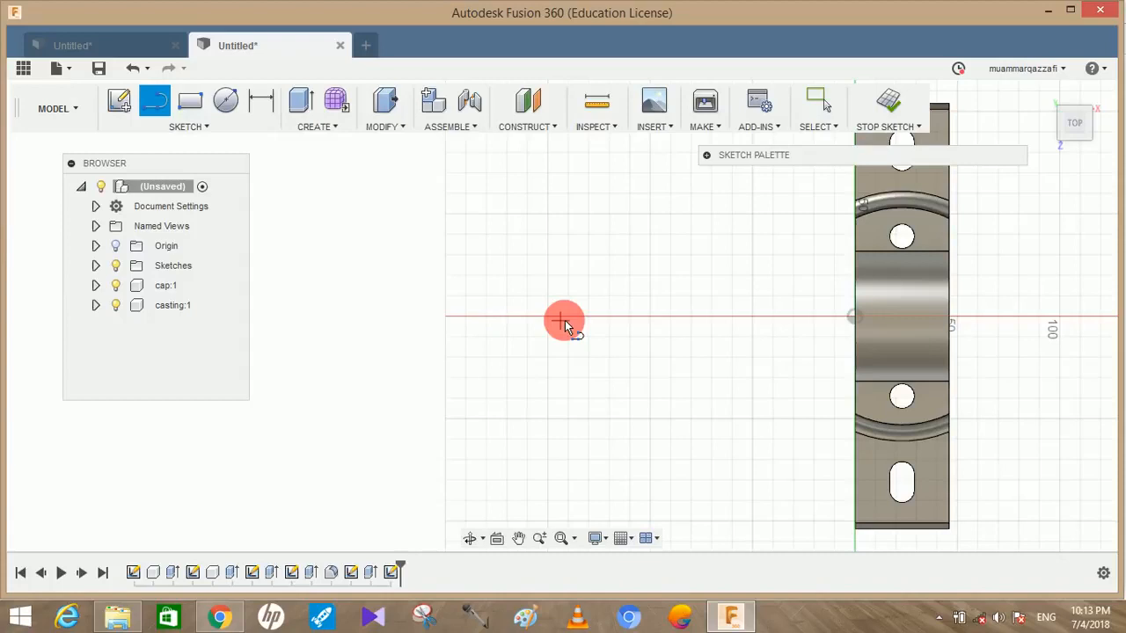
click(568, 321)
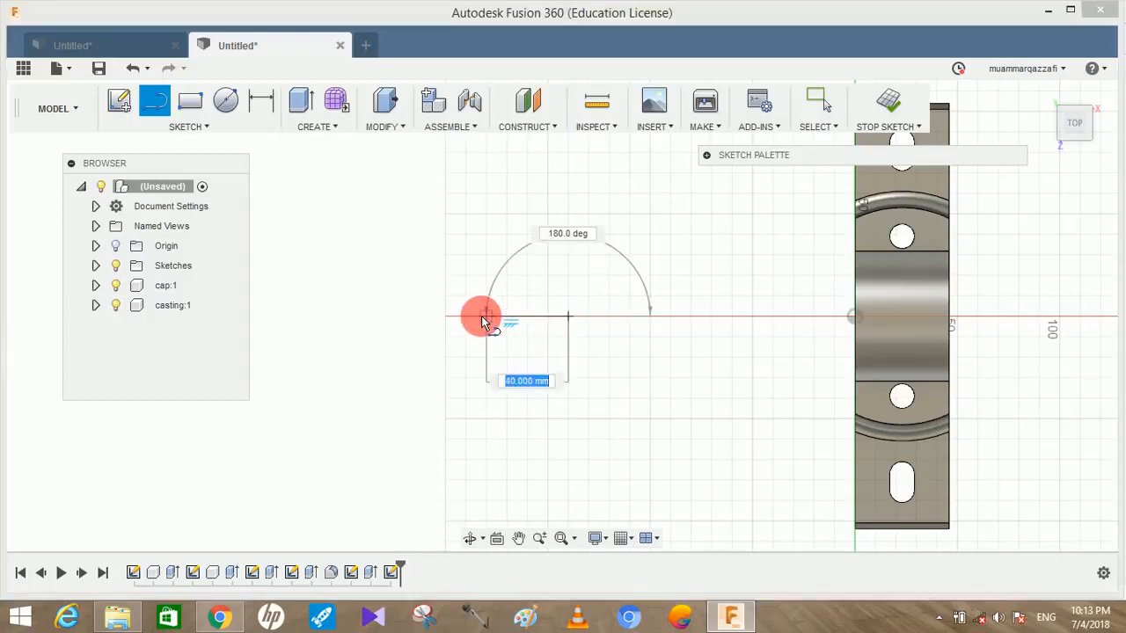
text(64)
click(482, 322)
key(Escape)
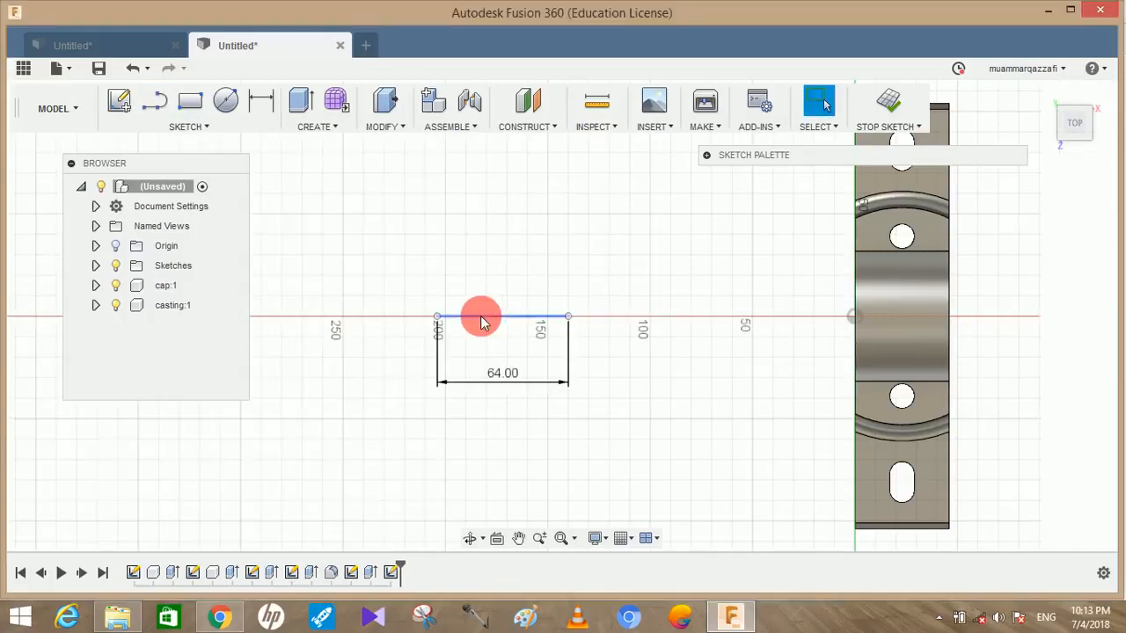
Step: Draw a perpendicular line about 60 mm long upward from the midpoint of the 64 mm line
scroll(483, 322, up, 2)
key(l)
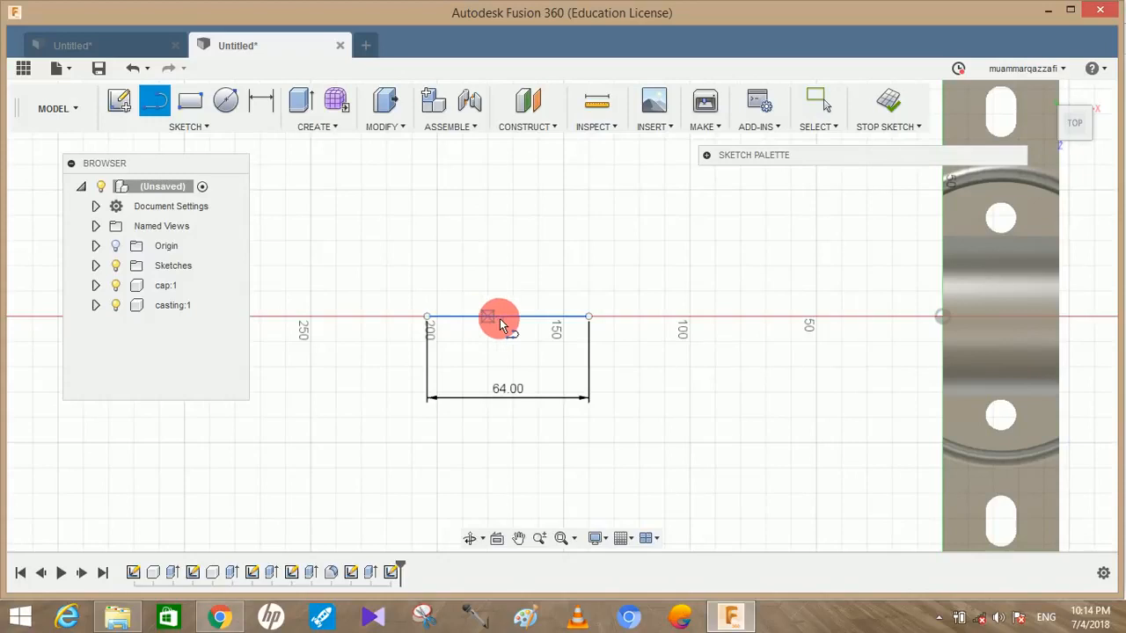
click(508, 319)
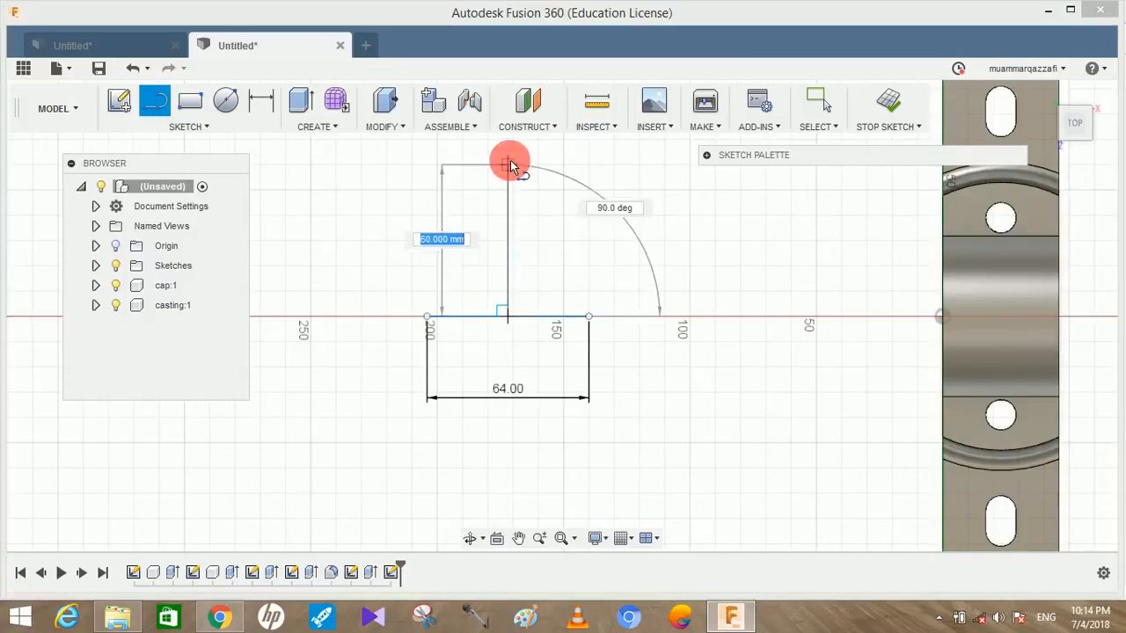
click(510, 164)
key(Escape)
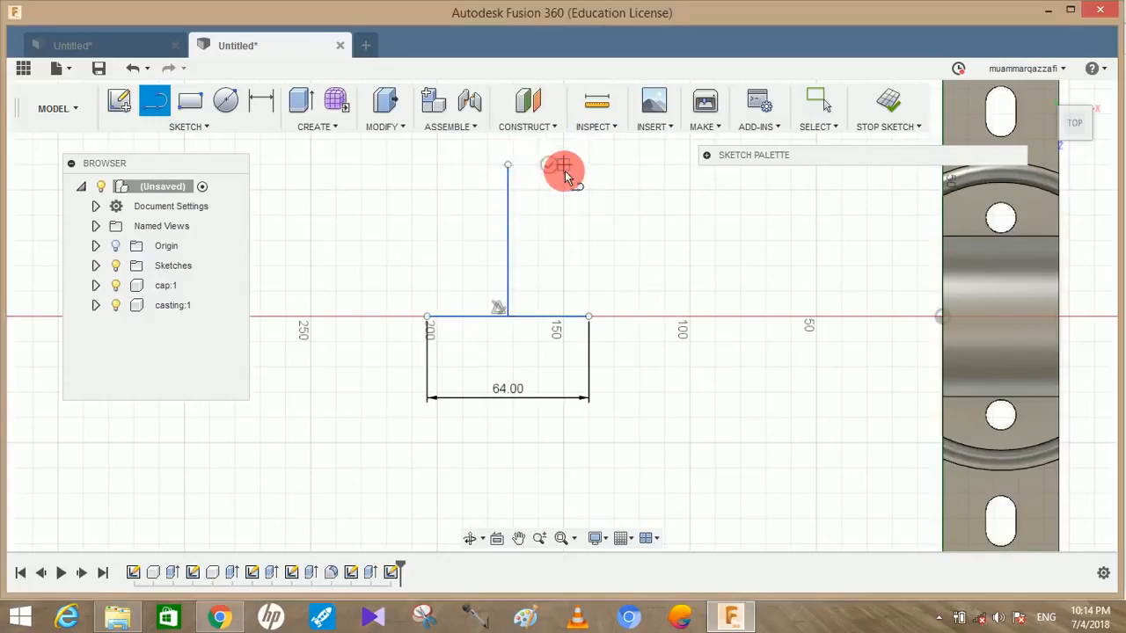
Step: Draw a 32 mm vertical line up from the 64 mm line's end nearest the casting and place its dimension outside the profile
scroll(568, 185, up, 3)
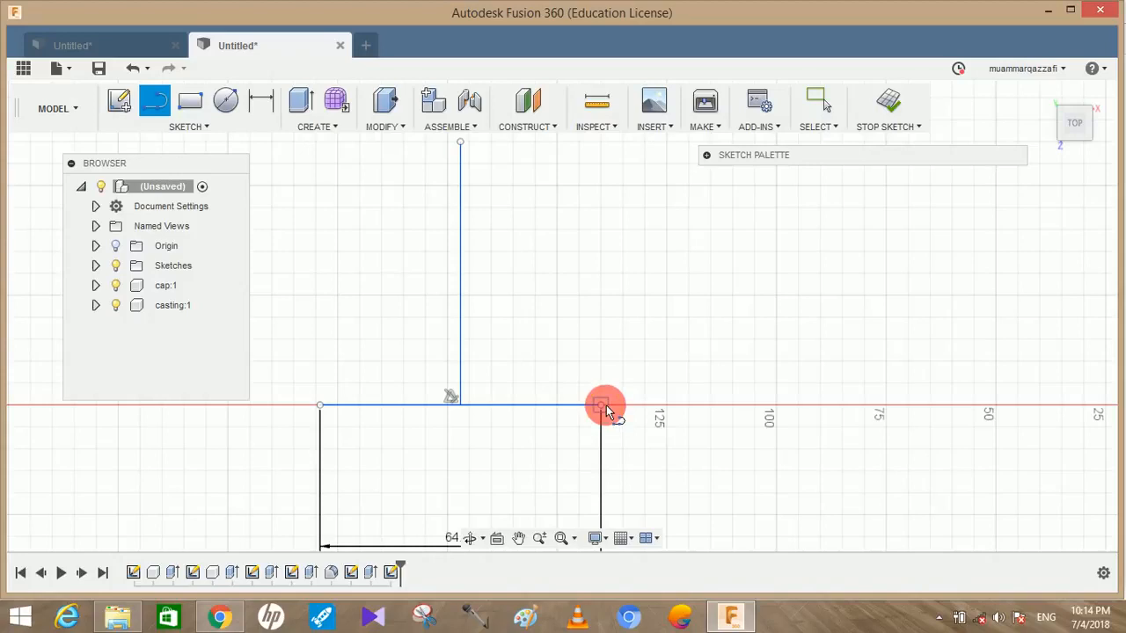
click(604, 408)
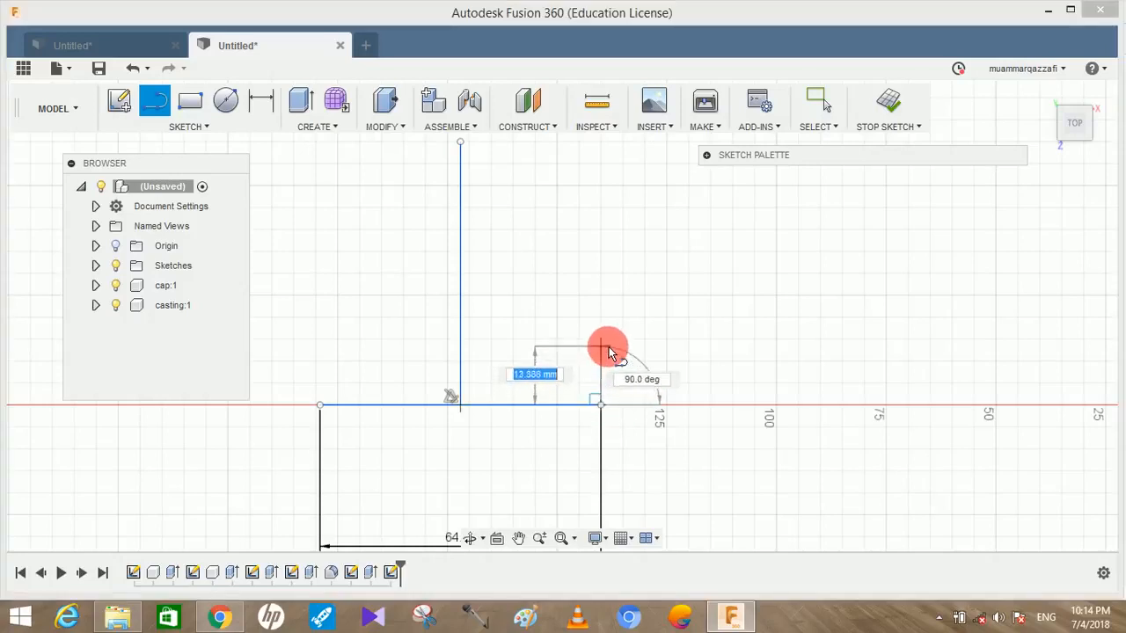
text(32)
key(Return)
key(Escape)
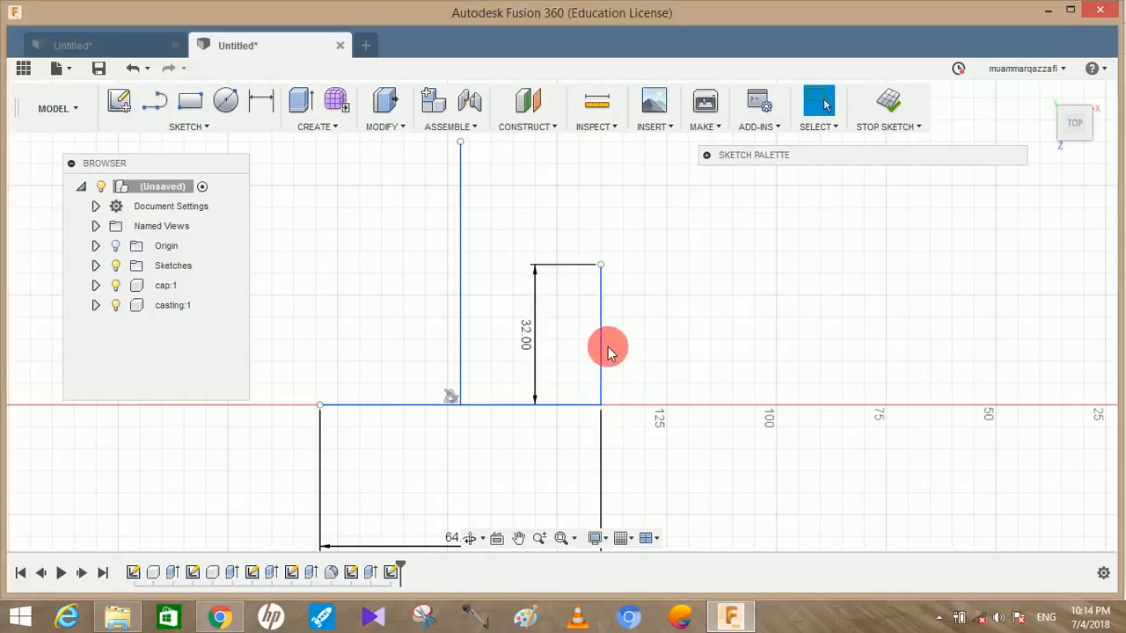
drag(534, 342, 728, 349)
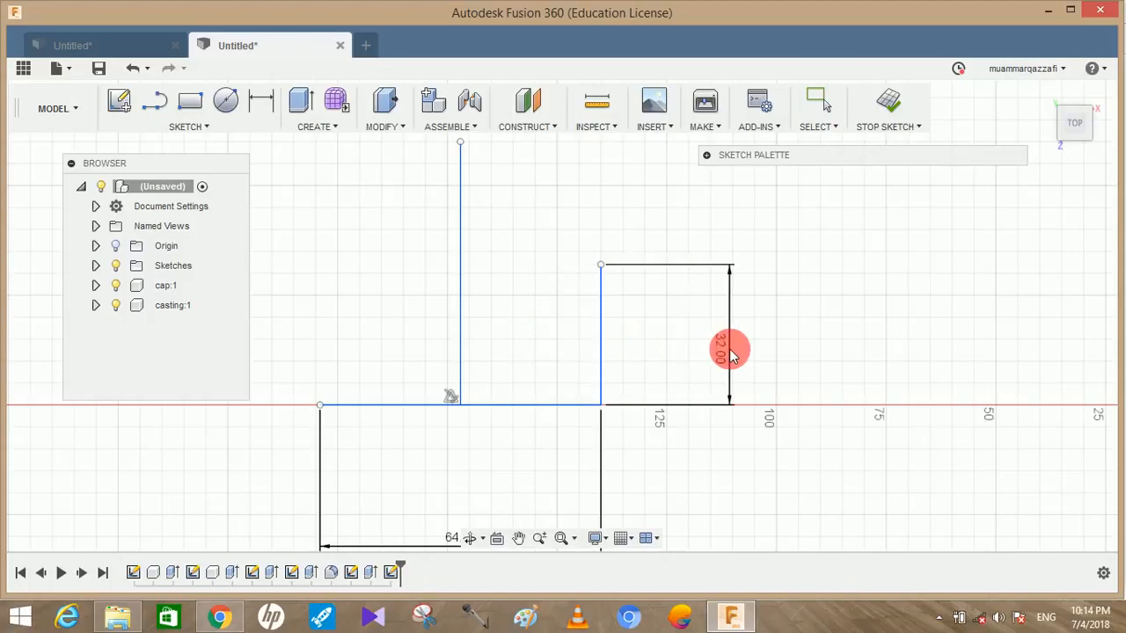
Step: Draw a 9 mm line inward from the top of the 32 mm line, continue 8 mm downward and reposition the 8 mm dimension
key(l)
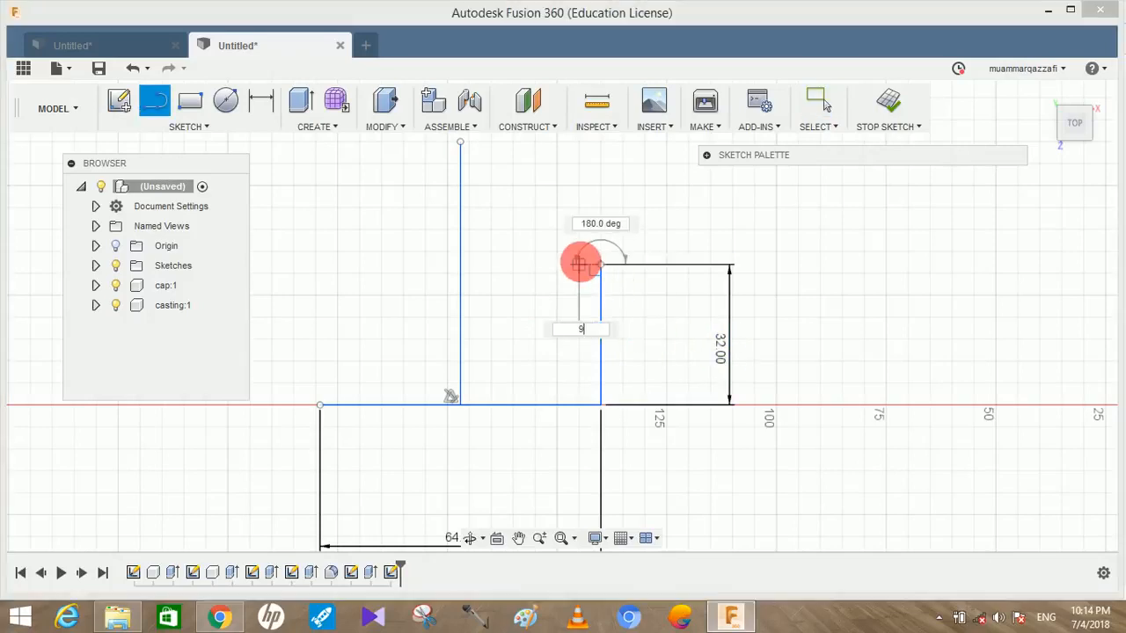
key(Return)
key(Escape)
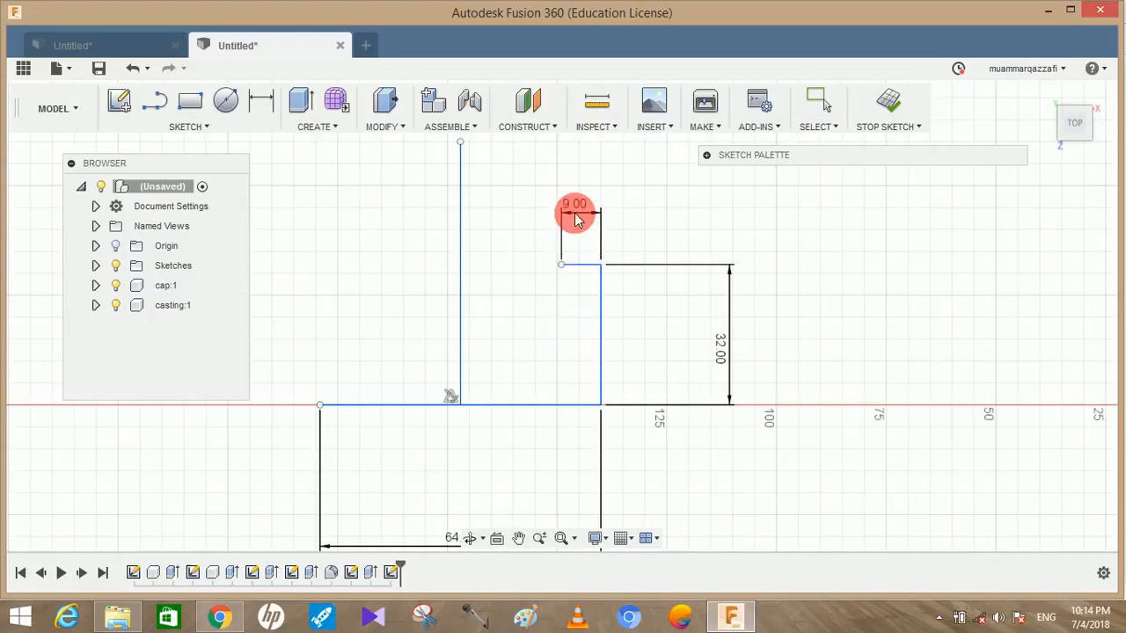
key(l)
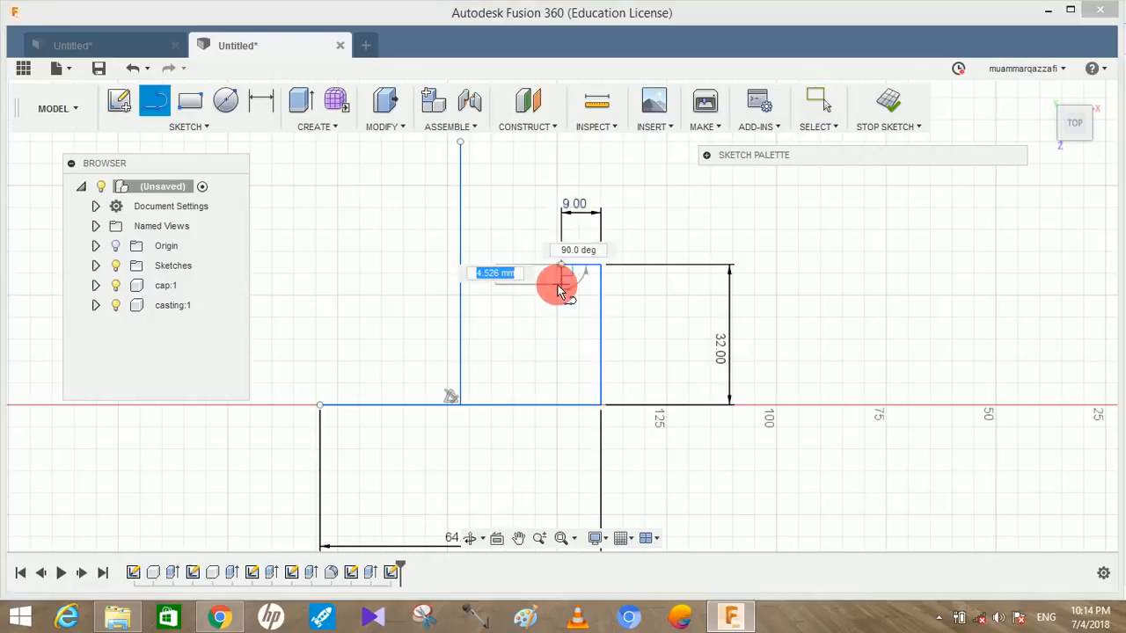
key(Return)
key(Escape)
drag(497, 281, 845, 286)
drag(739, 259, 549, 268)
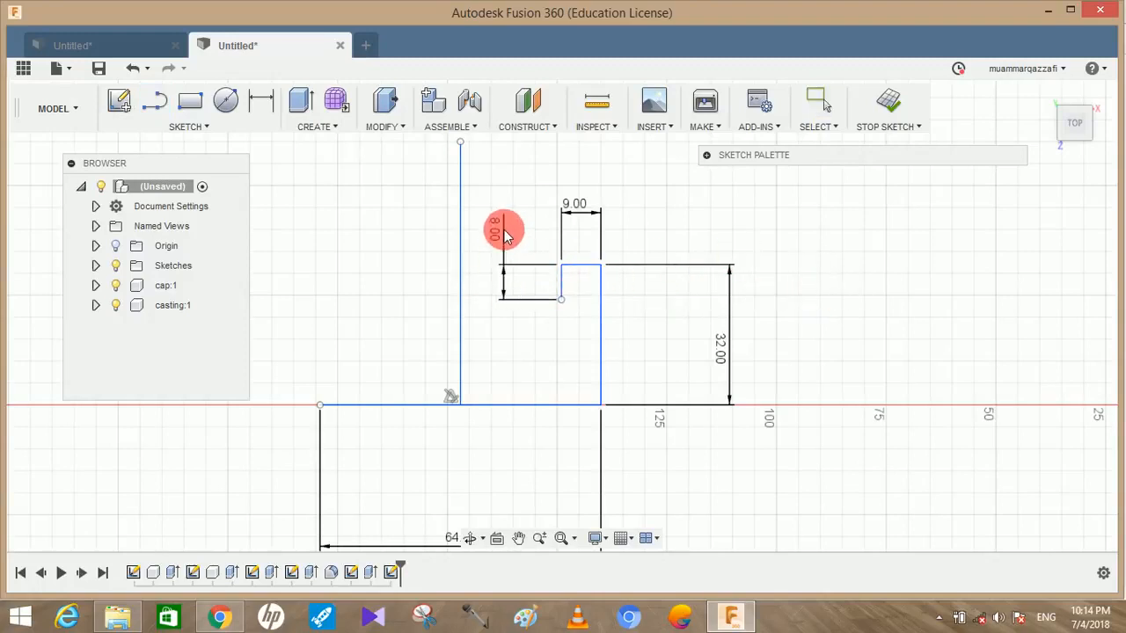
click(567, 310)
Step: Continue the stepped profile with a 9 mm line inward from the 8 mm segment's lower end and a 2 mm line downward
key(l)
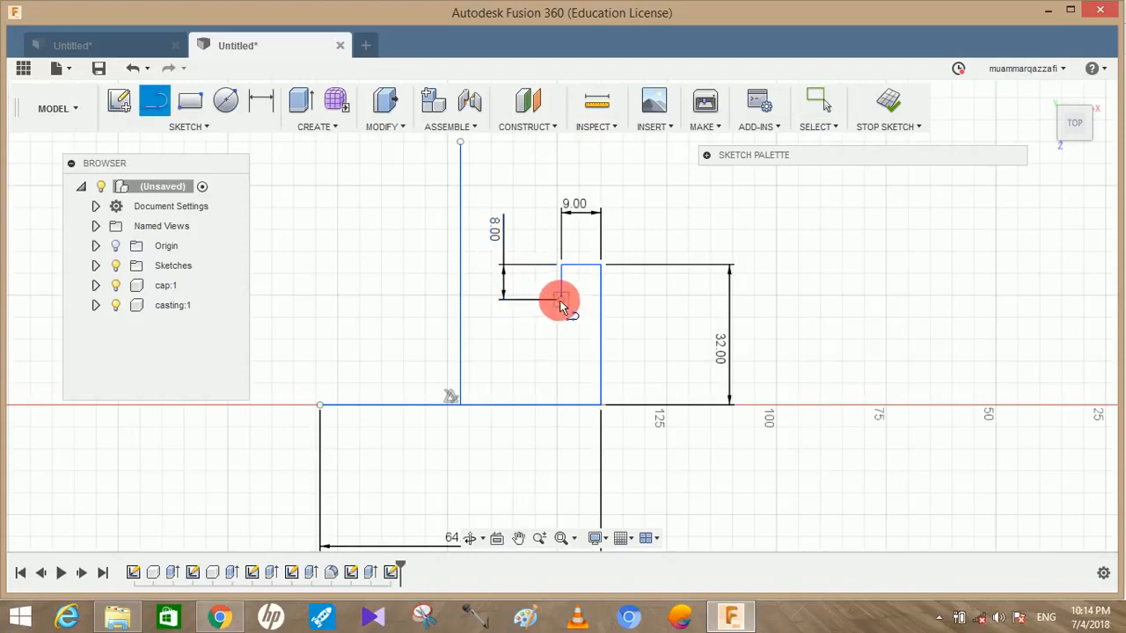
click(560, 302)
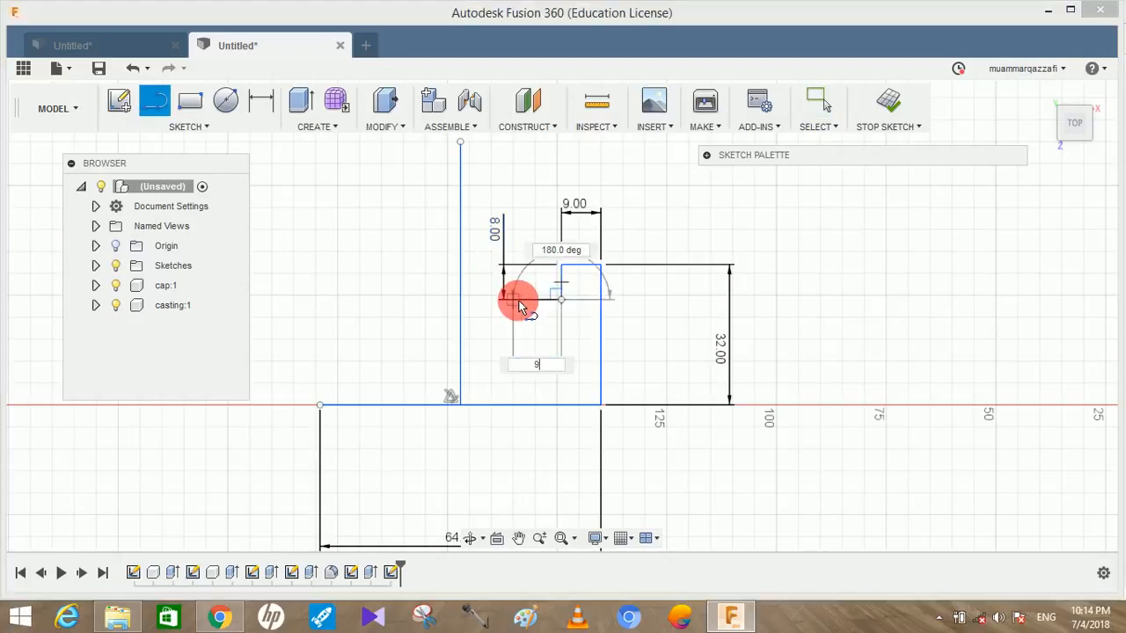
key(Return)
key(Escape)
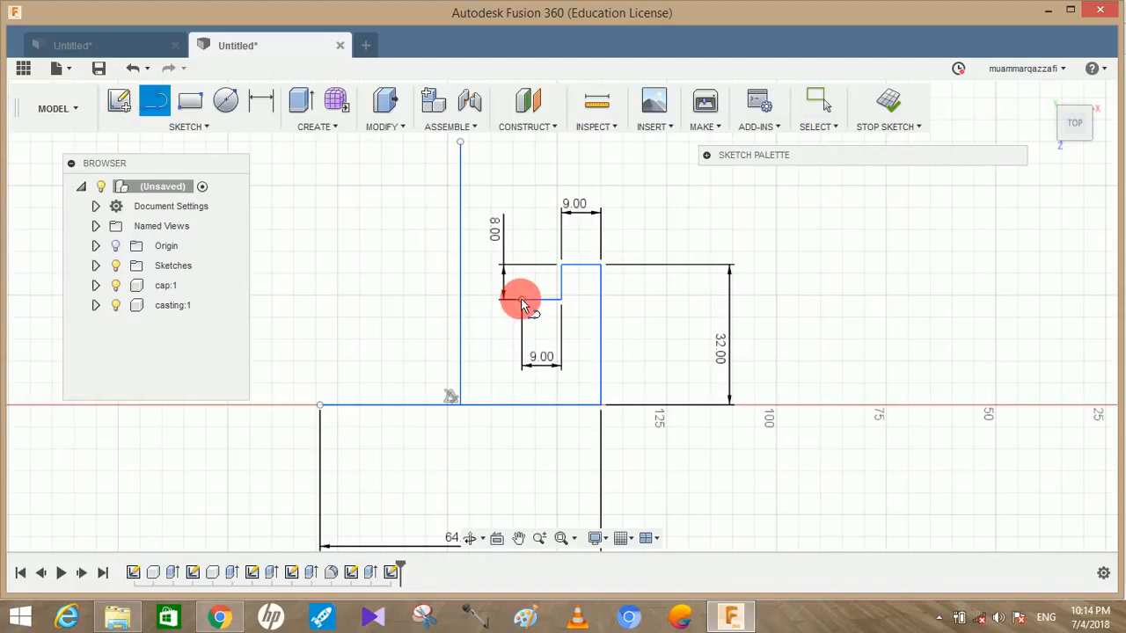
click(522, 310)
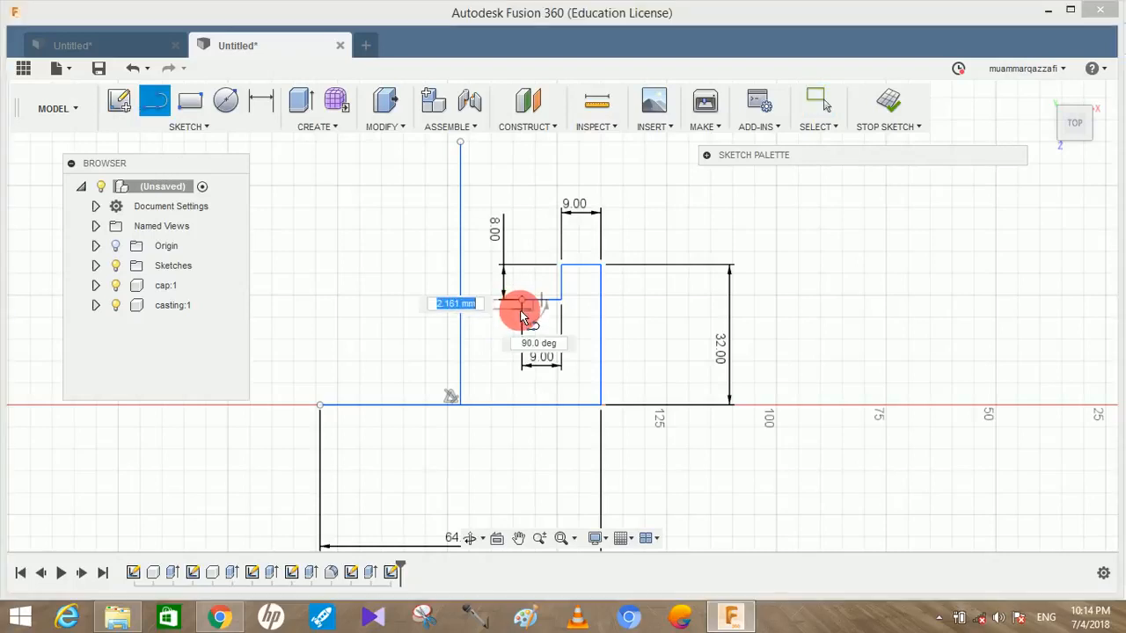
key(Return)
key(Escape)
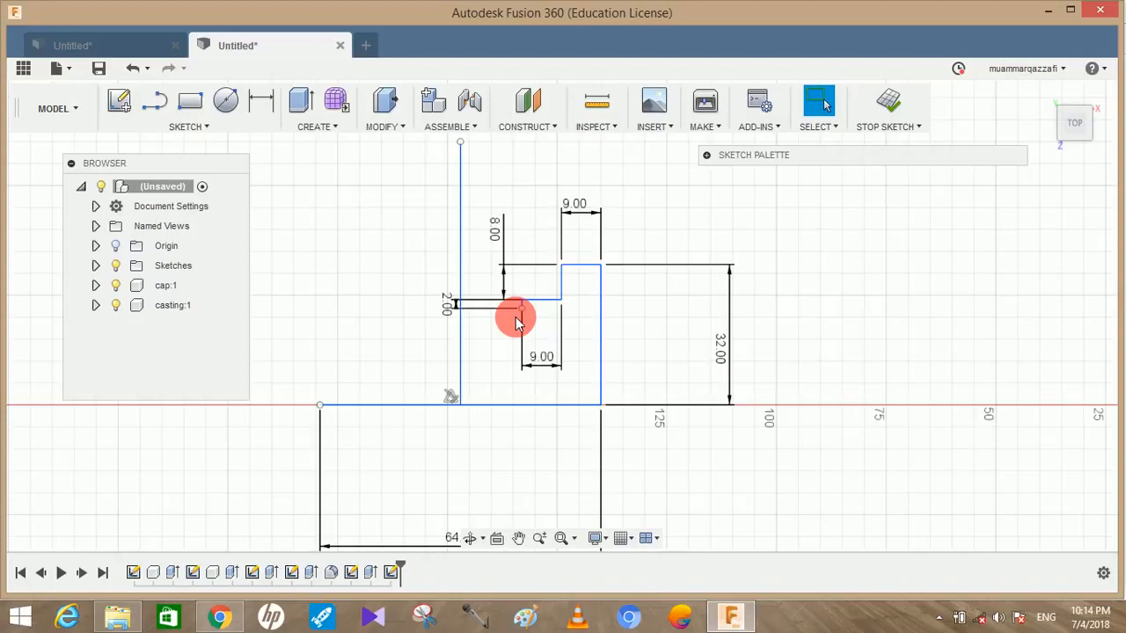
Step: Start another line from the lower end of the 2 mm segment
key(l)
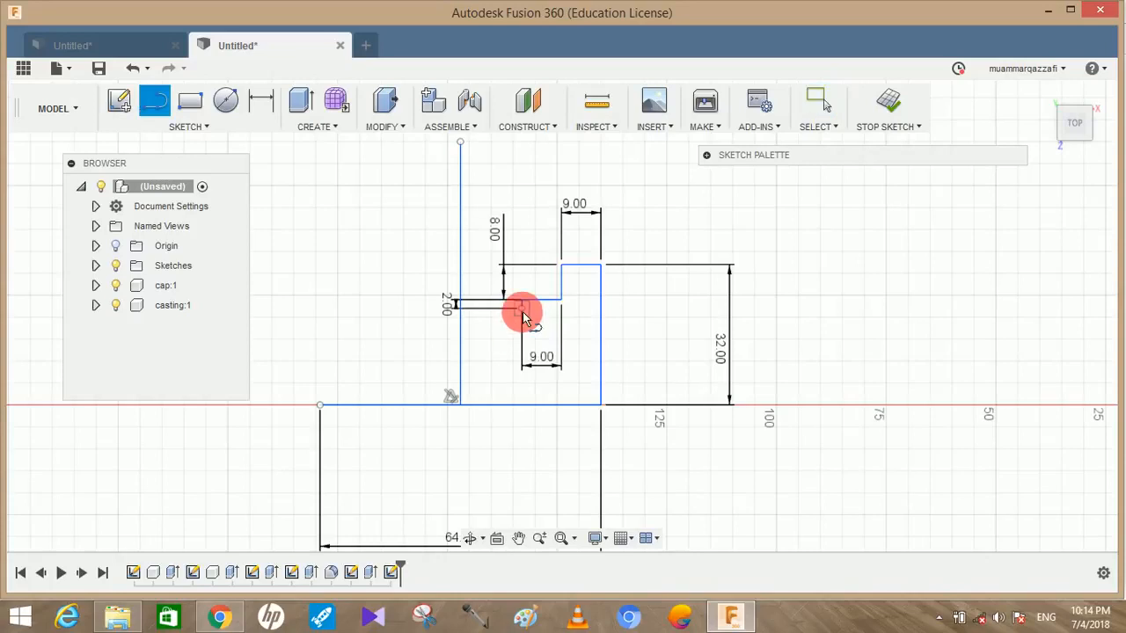
Step: Close the stepped profile with a 14 mm horizontal line from the innermost step to the vertical centreline
click(523, 310)
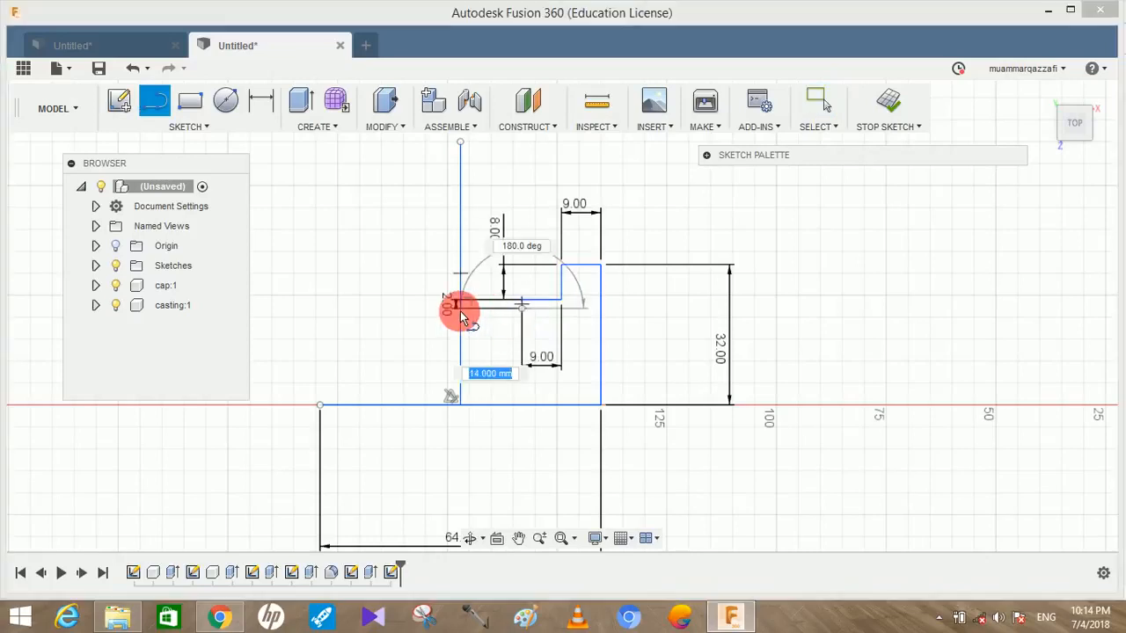
click(460, 310)
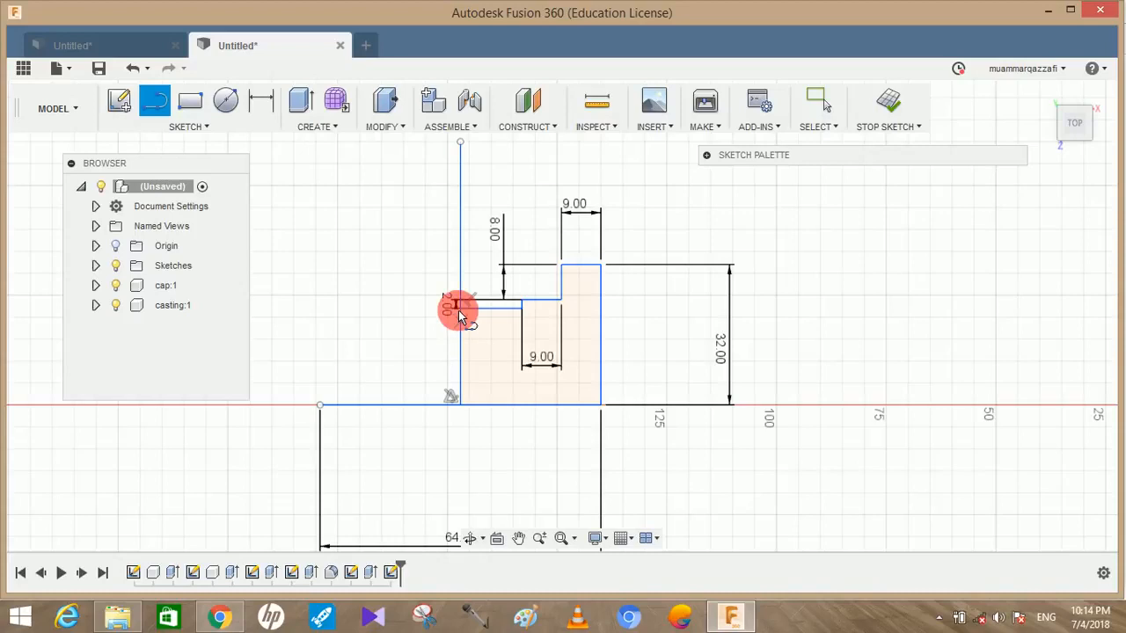
key(Escape)
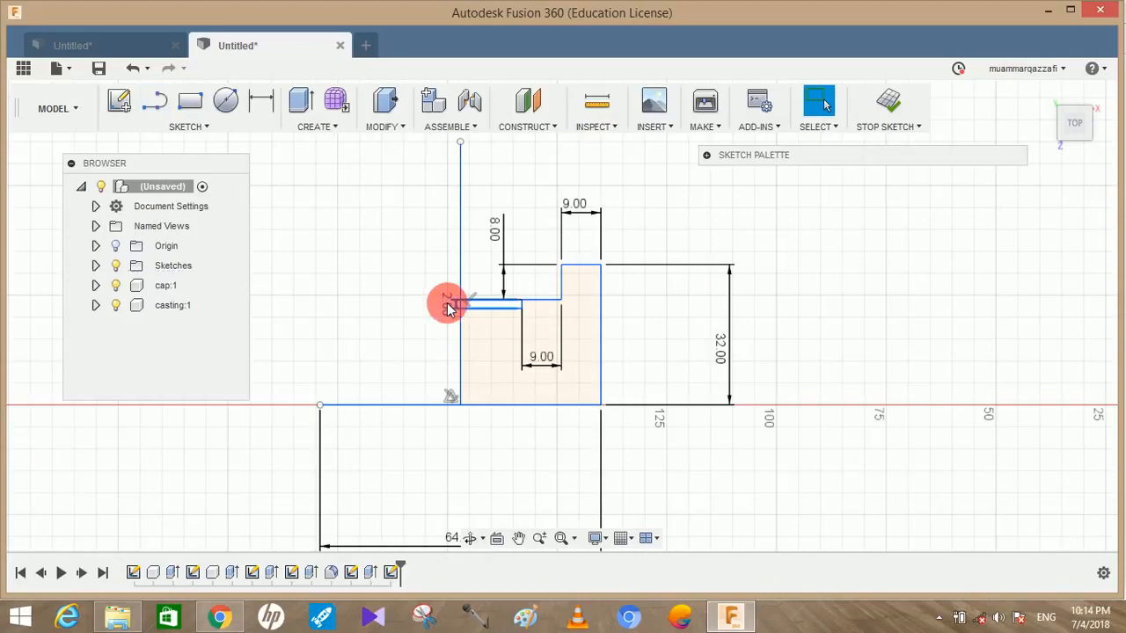
Step: Delete the 2 mm, 8 mm, both 9 mm and the 32 mm dimensions from the profile sketch
drag(449, 307, 504, 240)
key(Delete)
click(537, 365)
key(Delete)
click(569, 214)
click(639, 273)
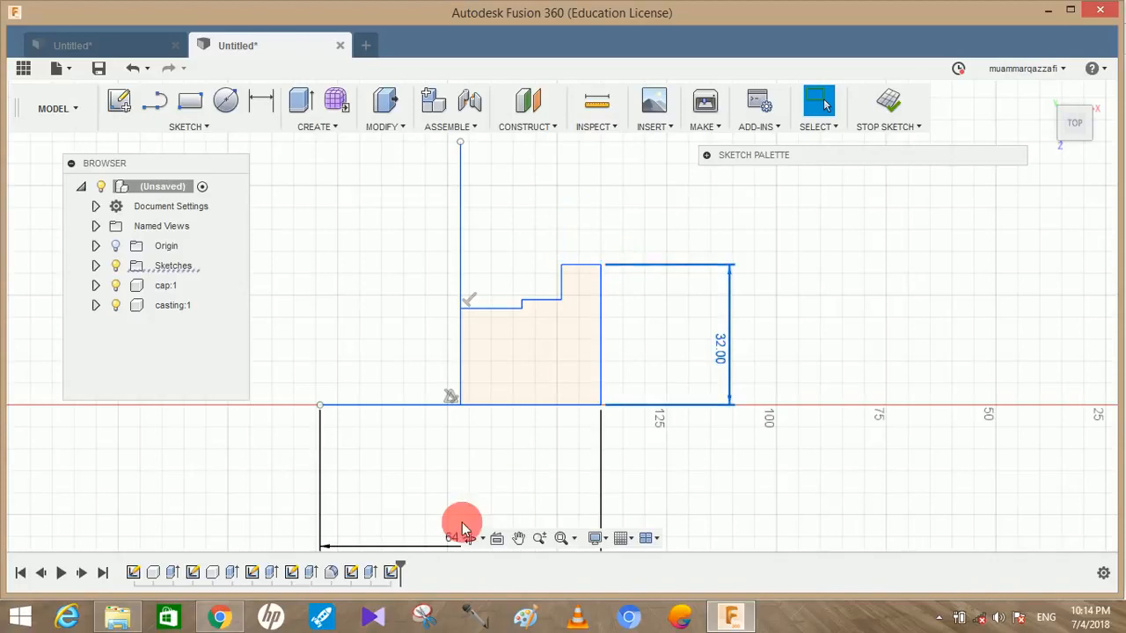
Step: Compare the bearing's section view dimensions in plummer-block-assembly.pdf with the profile sketch, switching between Chrome and Fusion 360
click(221, 618)
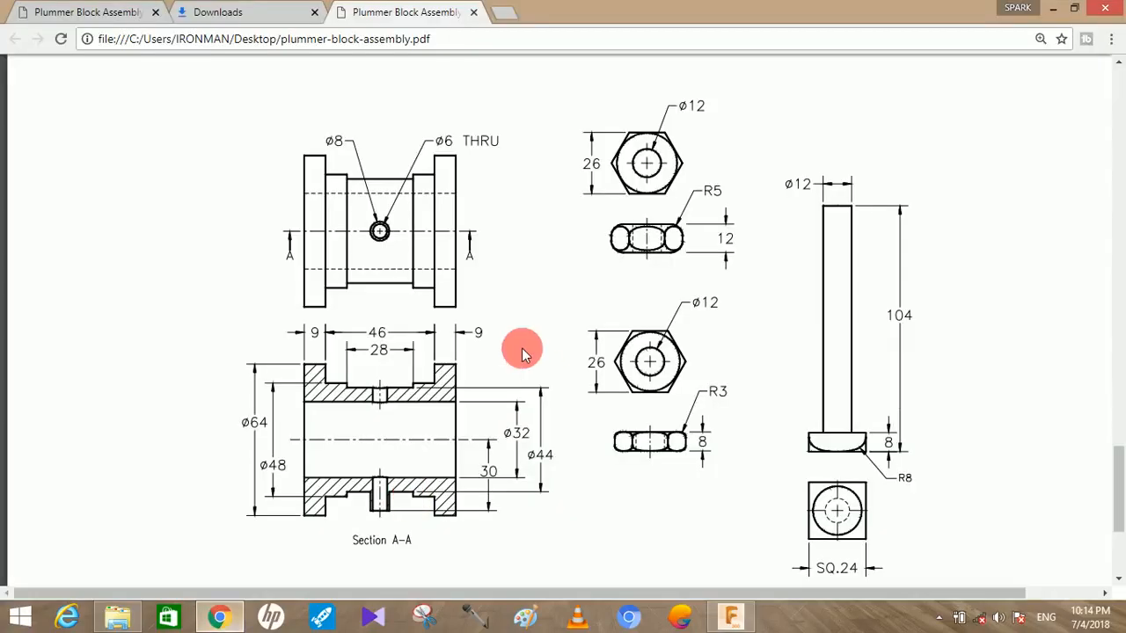
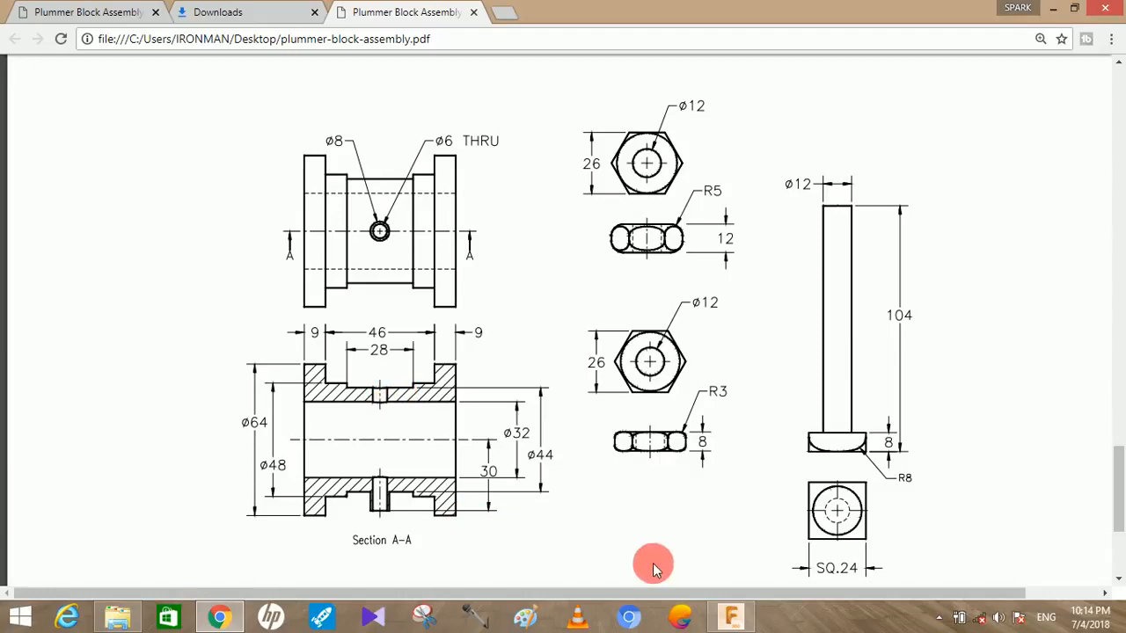
click(731, 616)
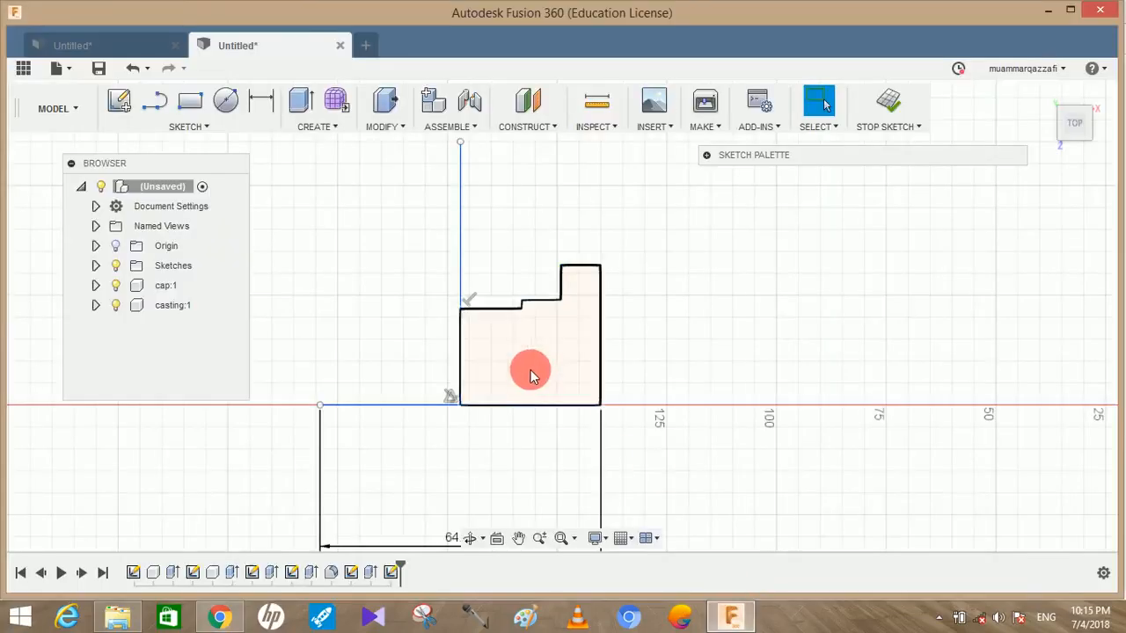
click(220, 618)
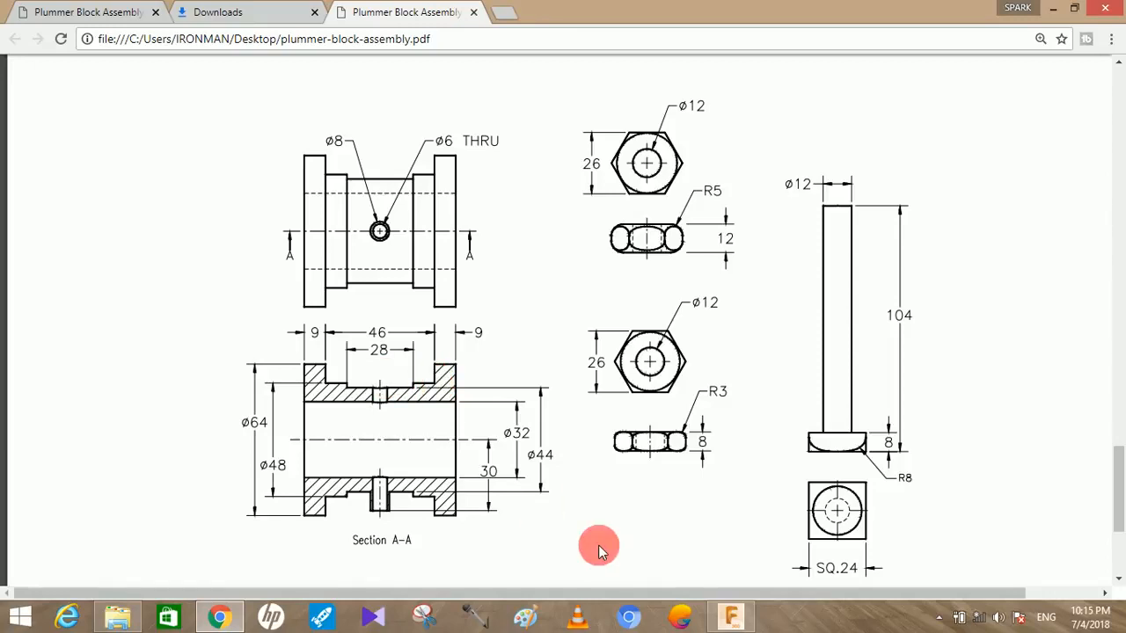
click(730, 615)
click(496, 315)
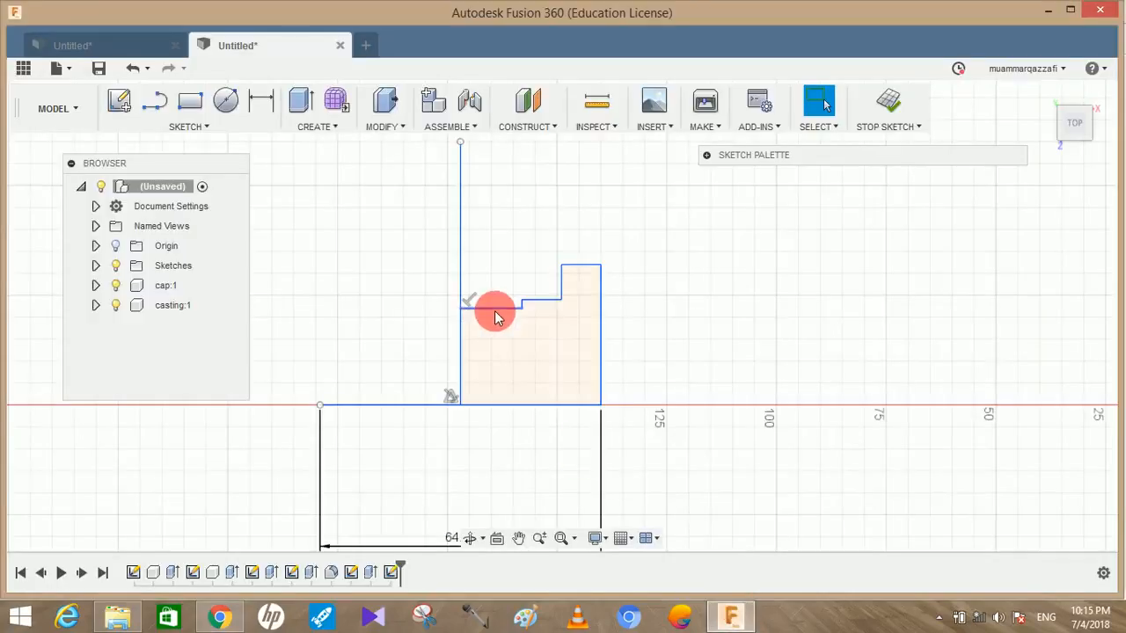
click(220, 620)
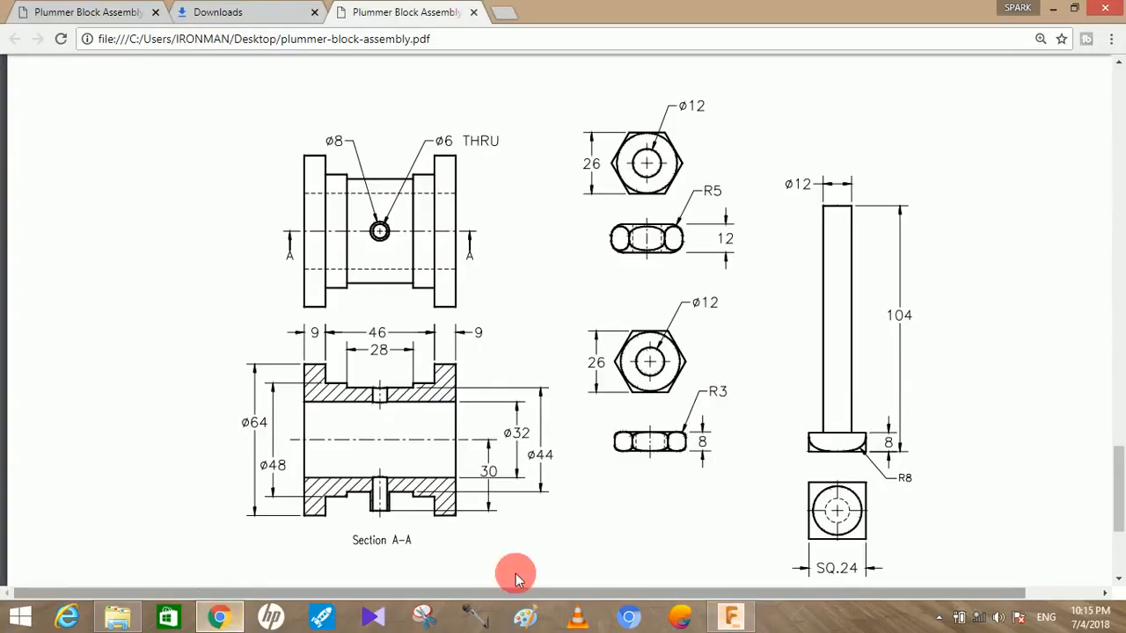
click(717, 627)
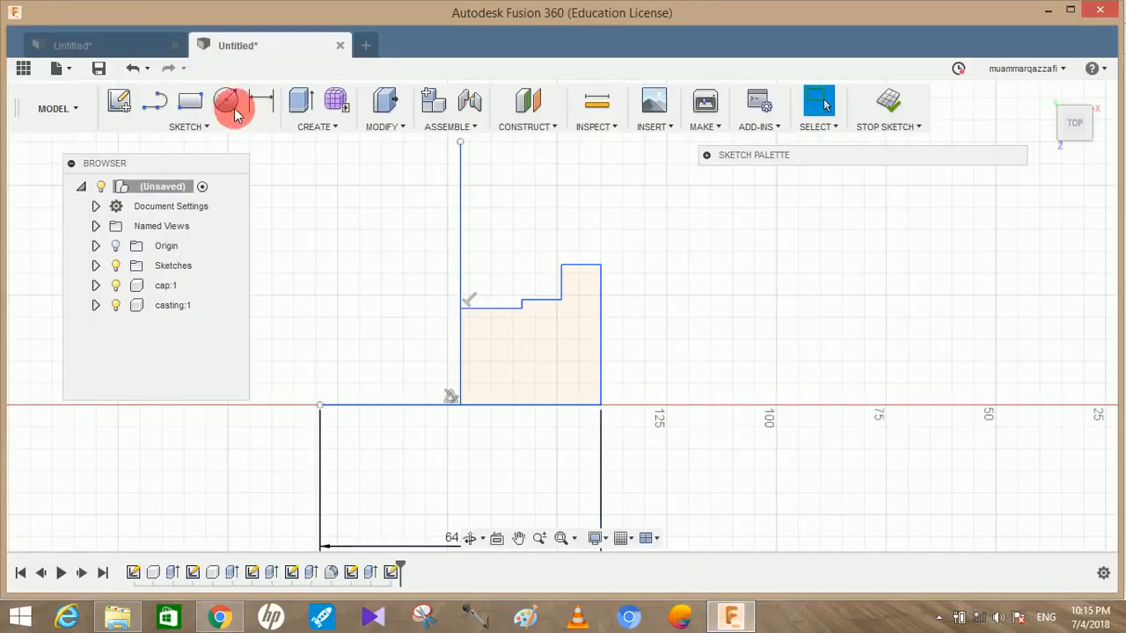
Step: Dimension the horizontal line next to the vertical centreline as 14 mm
click(260, 100)
click(488, 310)
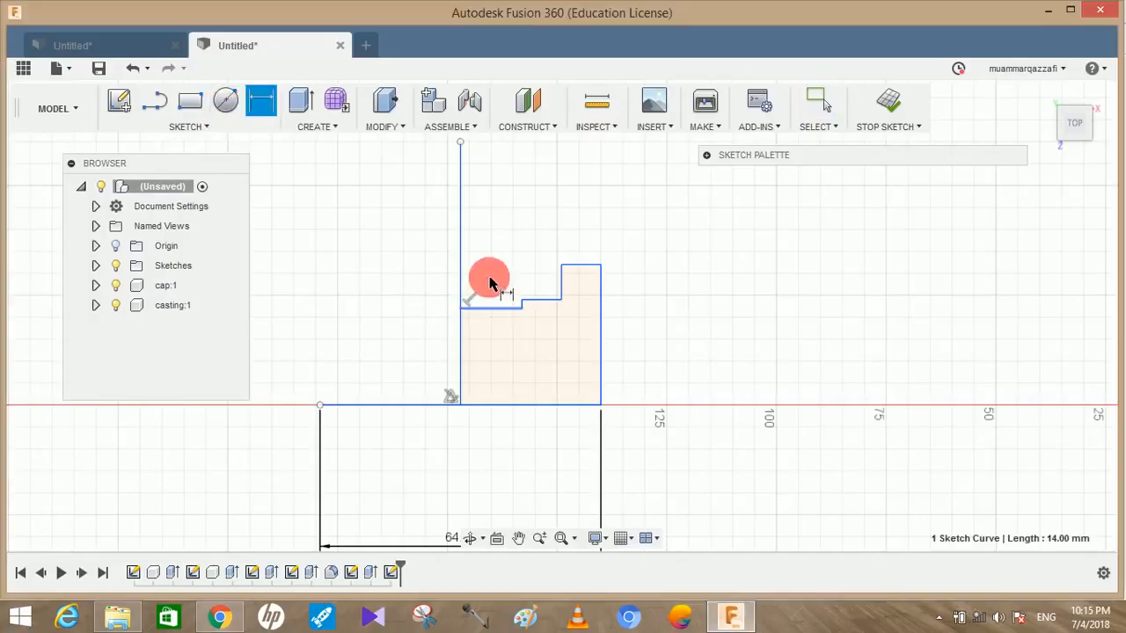
click(489, 261)
key(Return)
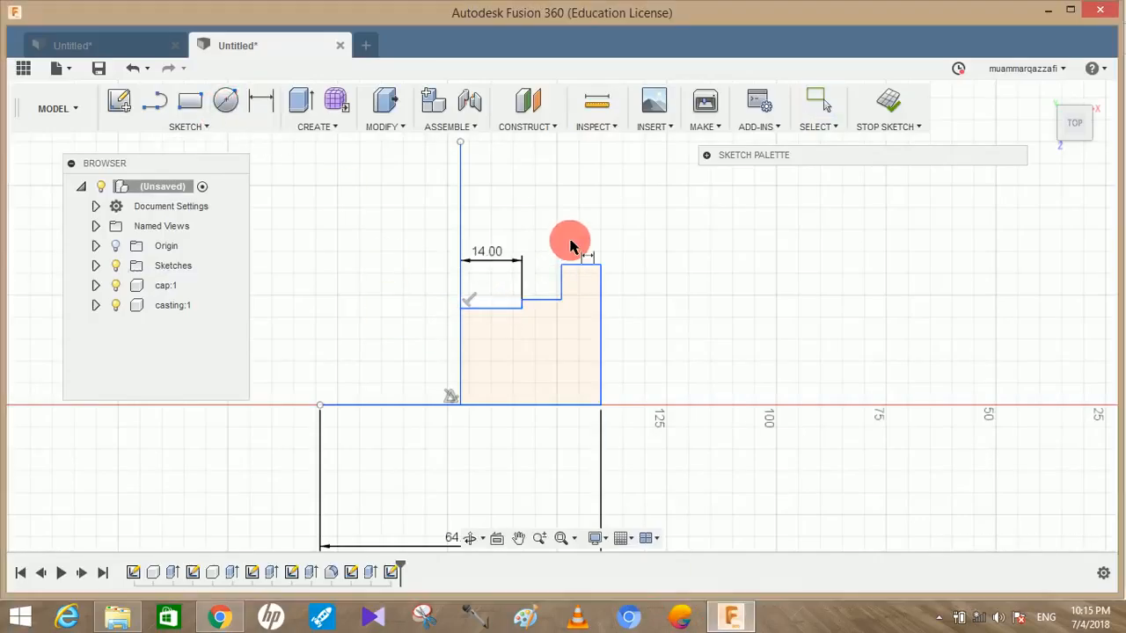
Step: Mirror the stepped profile outline, including its vertical end edge, about the vertical centreline
click(220, 130)
click(170, 365)
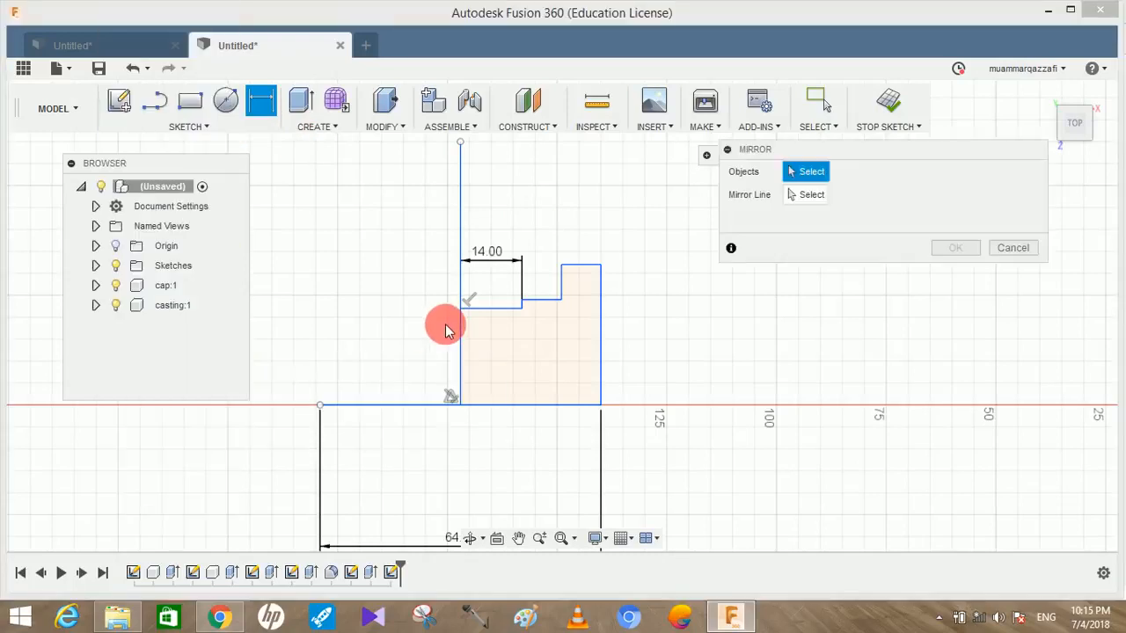
click(537, 299)
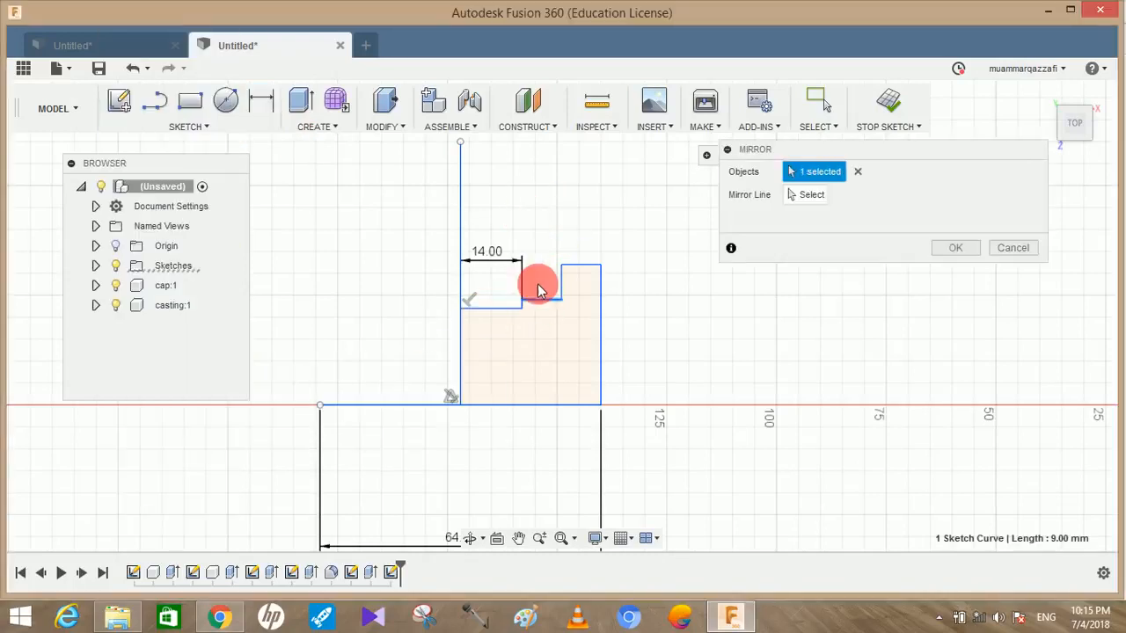
drag(603, 353, 542, 234)
click(510, 308)
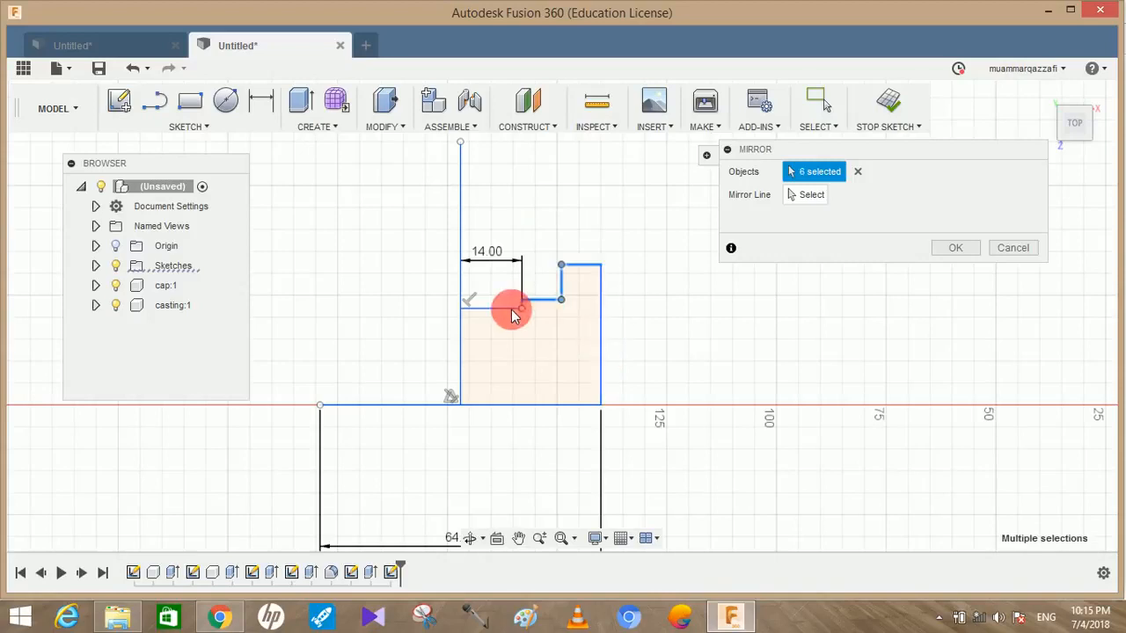
click(796, 196)
click(466, 337)
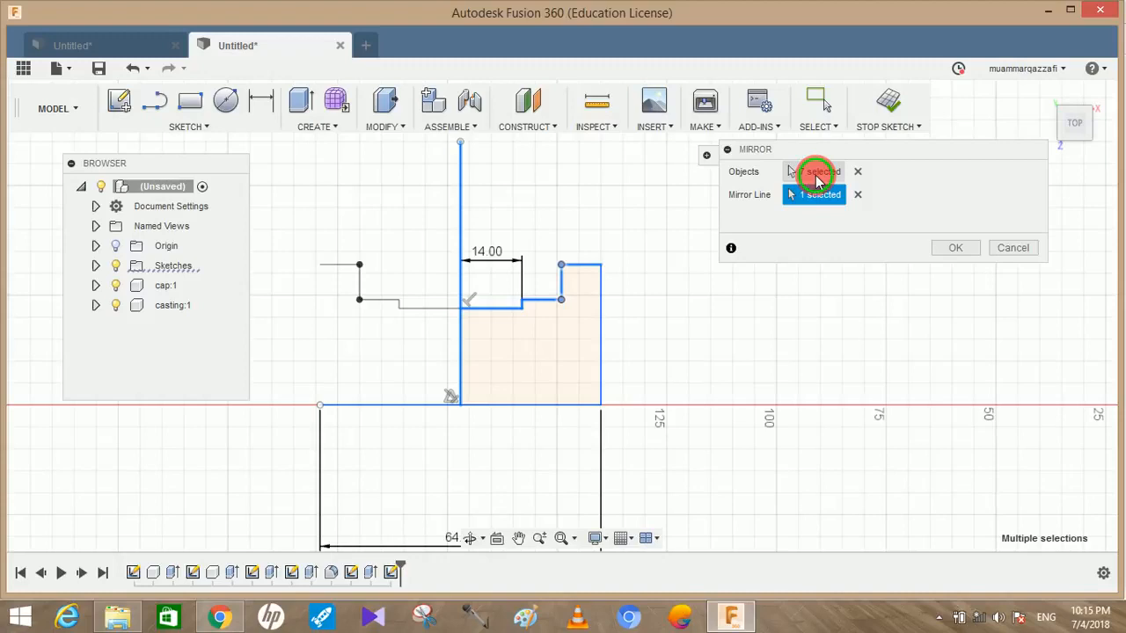
click(817, 176)
double_click(601, 341)
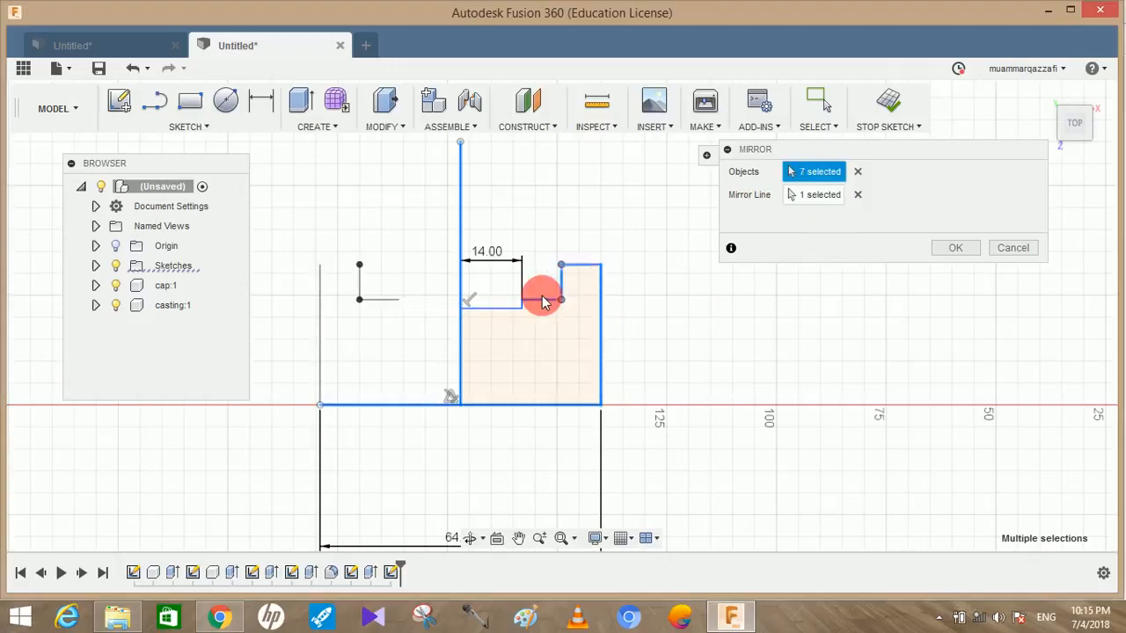
scroll(517, 310, up, 4)
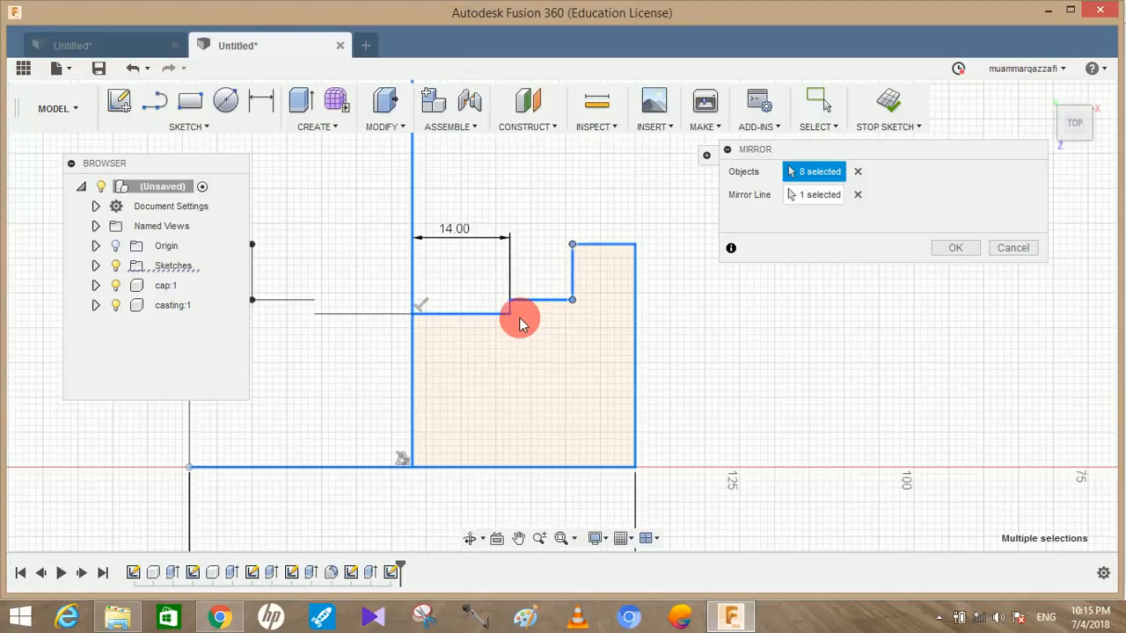
scroll(535, 303, down, 3)
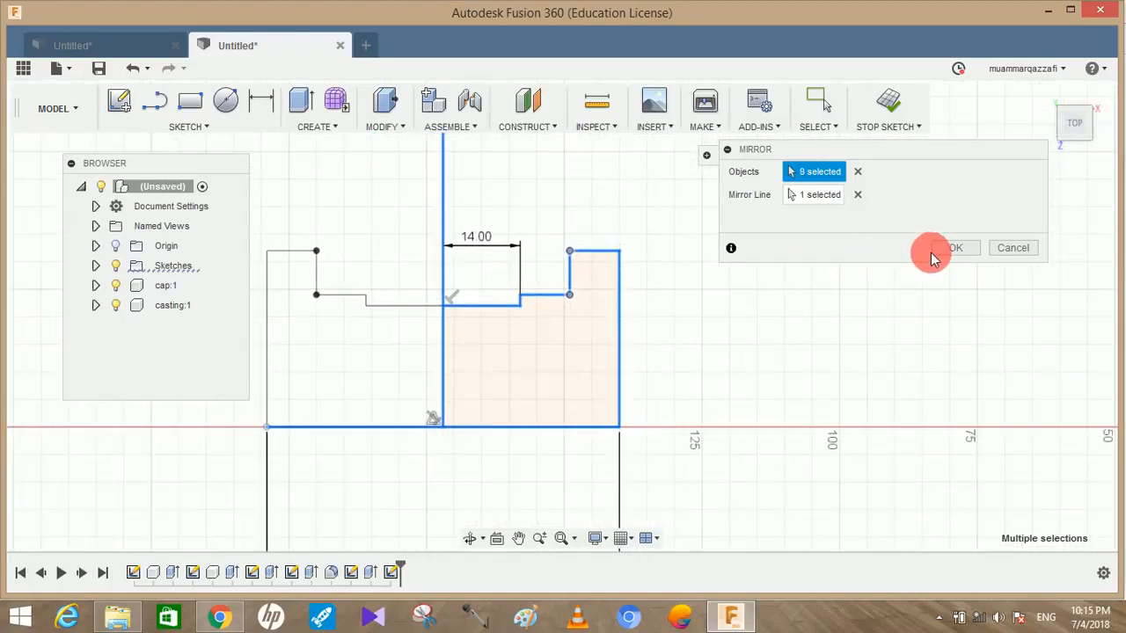
click(948, 248)
scroll(837, 257, down, 2)
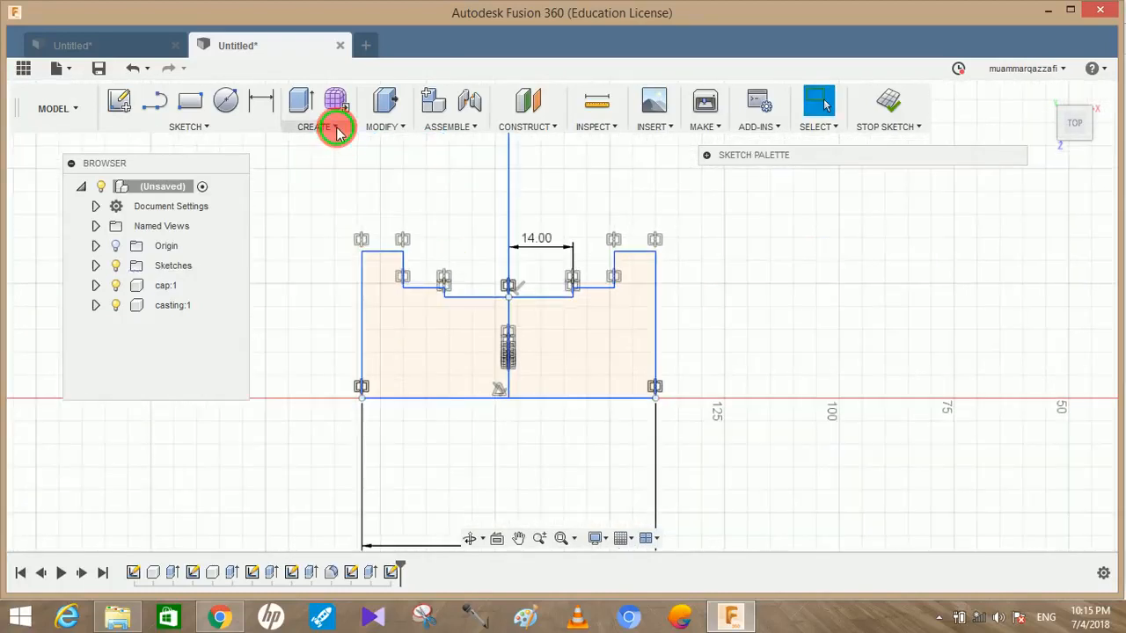
Step: Revolve both profile halves 360 degrees about the horizontal base line as a new component
click(339, 132)
click(326, 50)
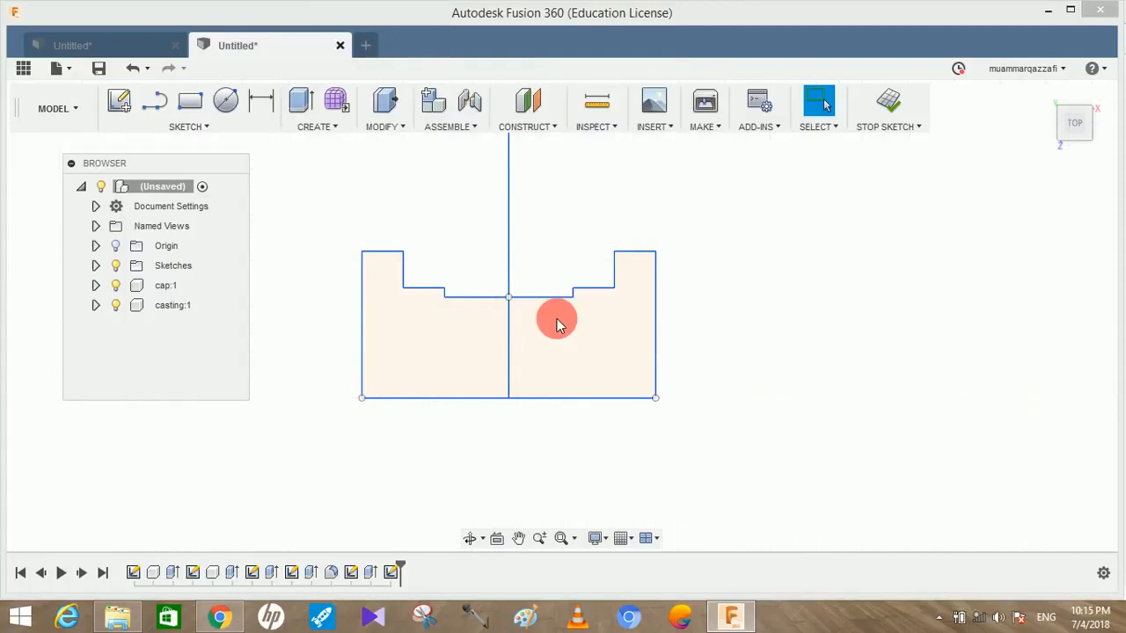
click(490, 336)
click(642, 311)
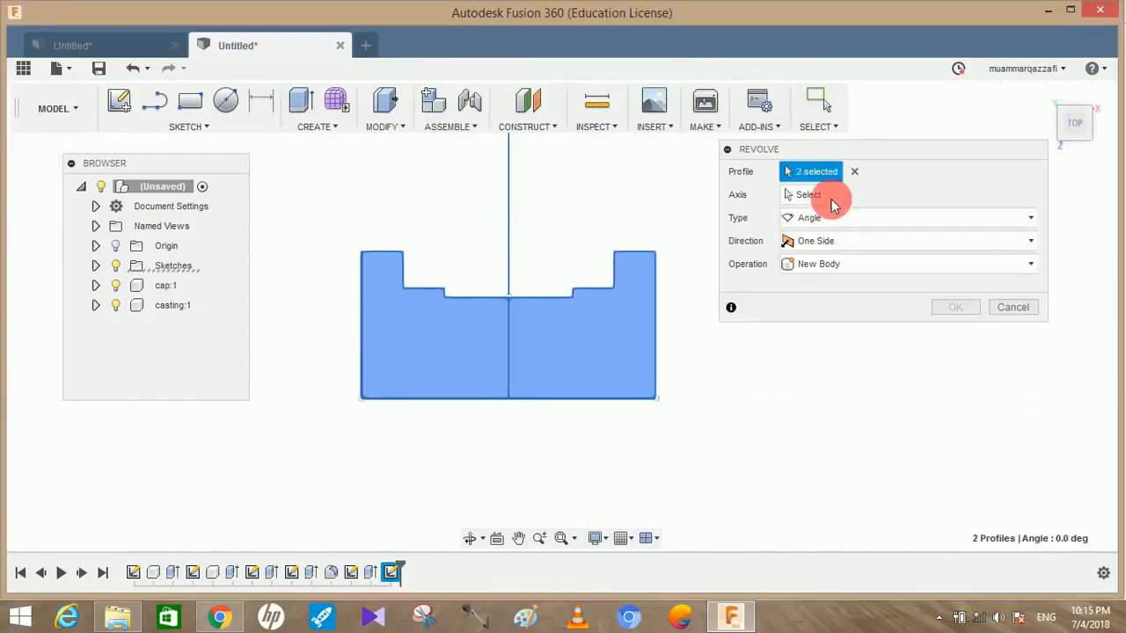
click(834, 204)
click(553, 400)
click(854, 288)
click(827, 392)
click(950, 330)
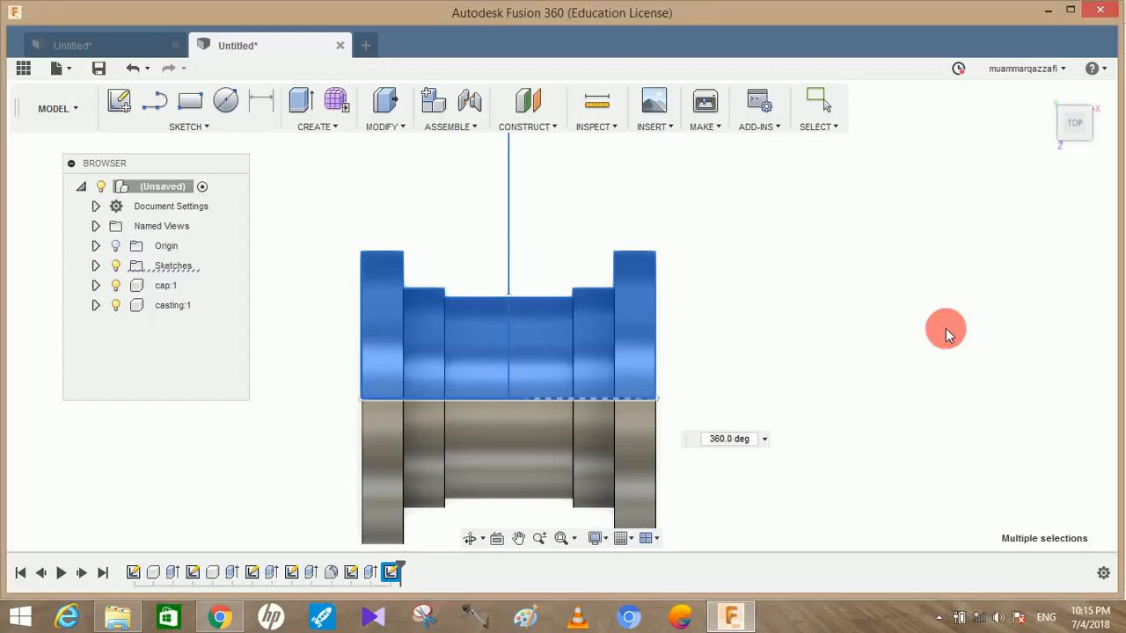
Step: Rename the revolved component as brasses
click(187, 327)
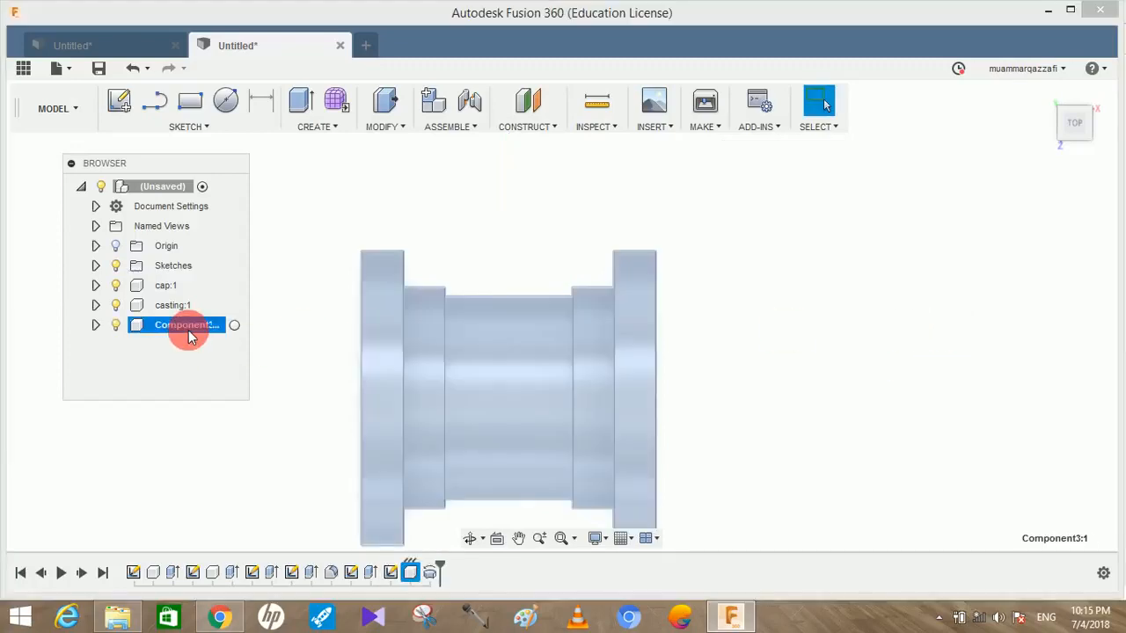
double_click(197, 332)
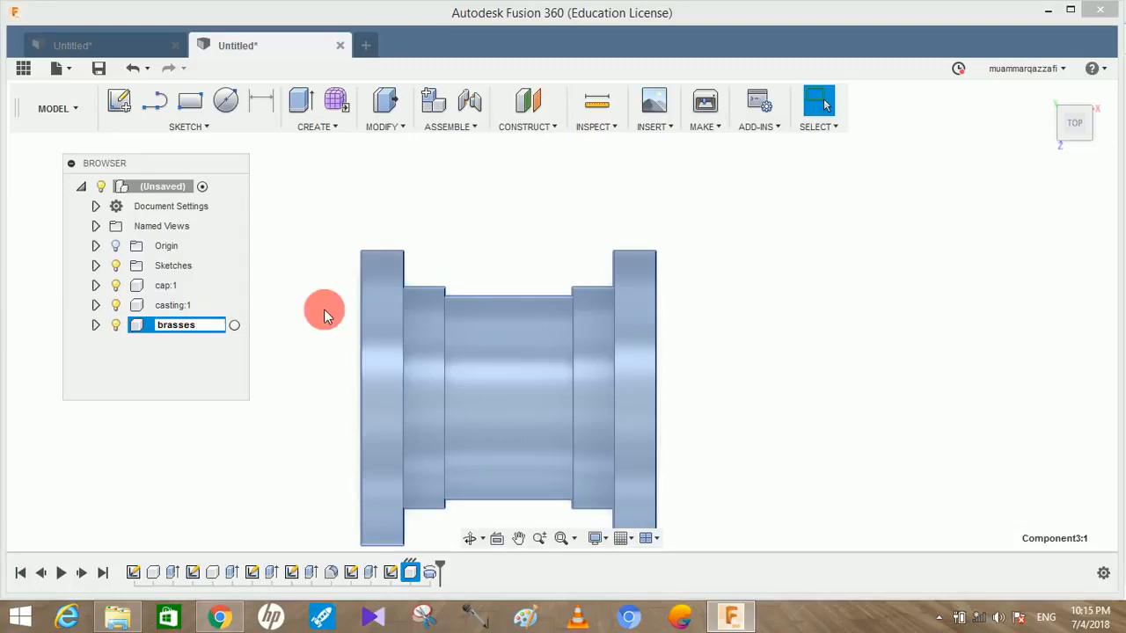
click(785, 176)
Step: Examine the brasses component alongside the assembled cap and casting from several angles
scroll(829, 236, down, 2)
drag(798, 252, 862, 159)
key(Escape)
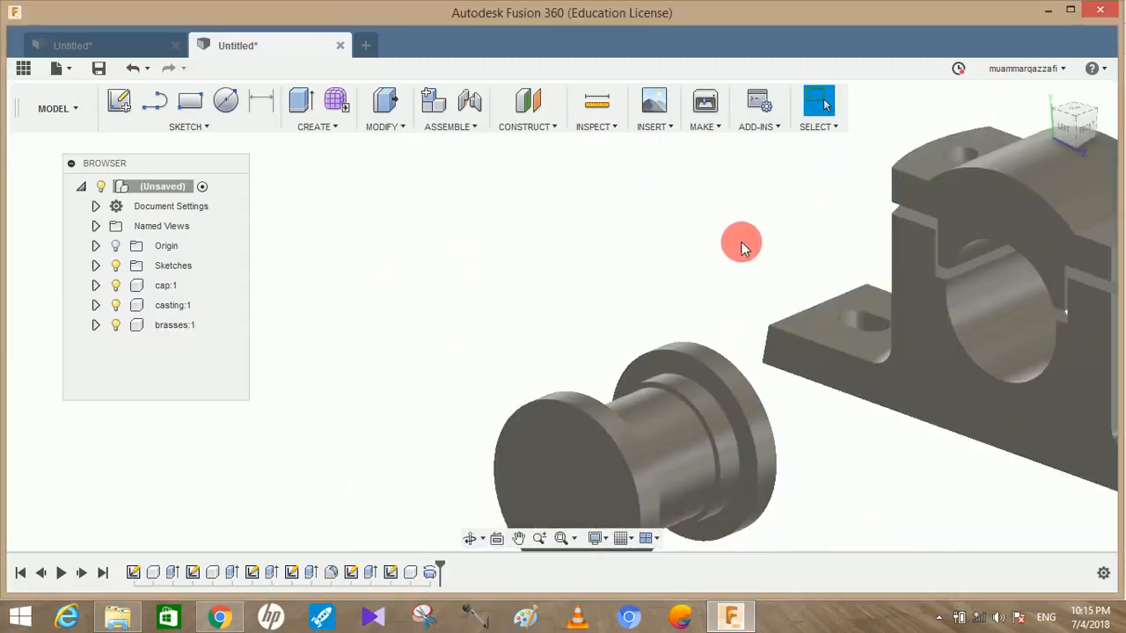
scroll(749, 349, down, 5)
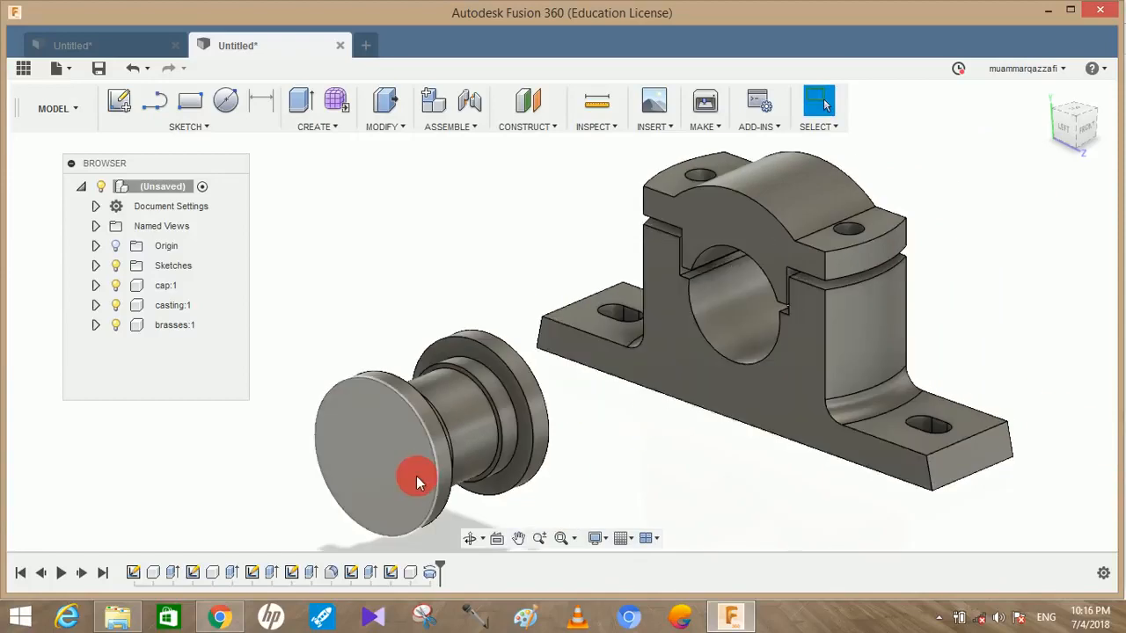
mouse_move(1088, 126)
mouse_down()
mouse_move(1032, 100)
mouse_move(1001, 100)
mouse_move(1078, 123)
mouse_move(975, 123)
mouse_move(1017, 121)
mouse_up()
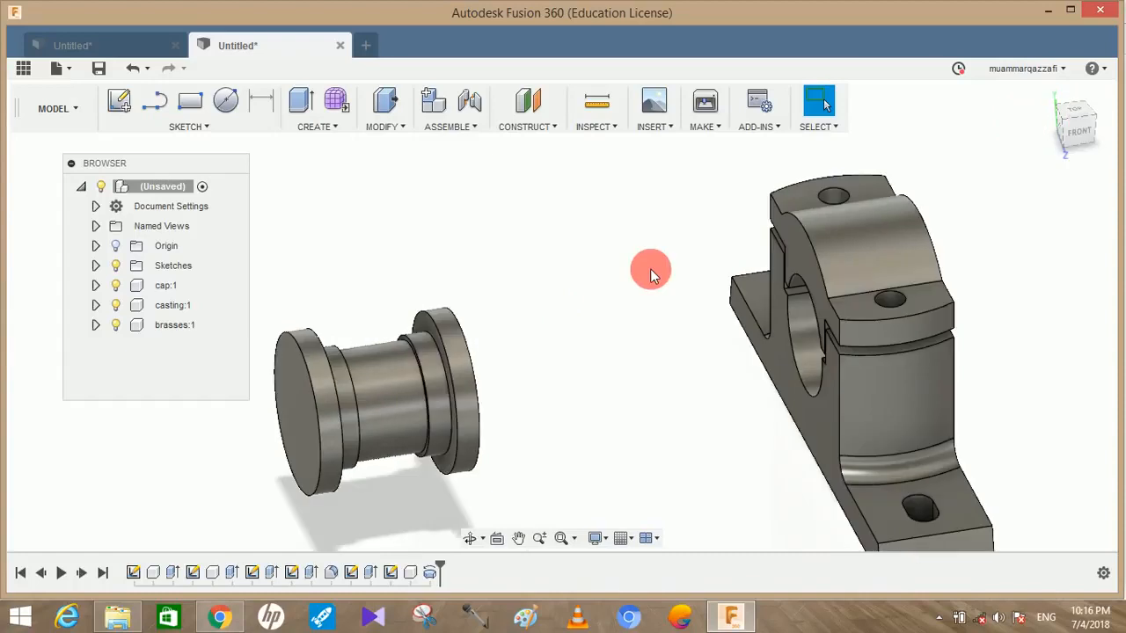
shift+middle_drag(650, 268, 955, 441)
middle_drag(888, 435, 1018, 364)
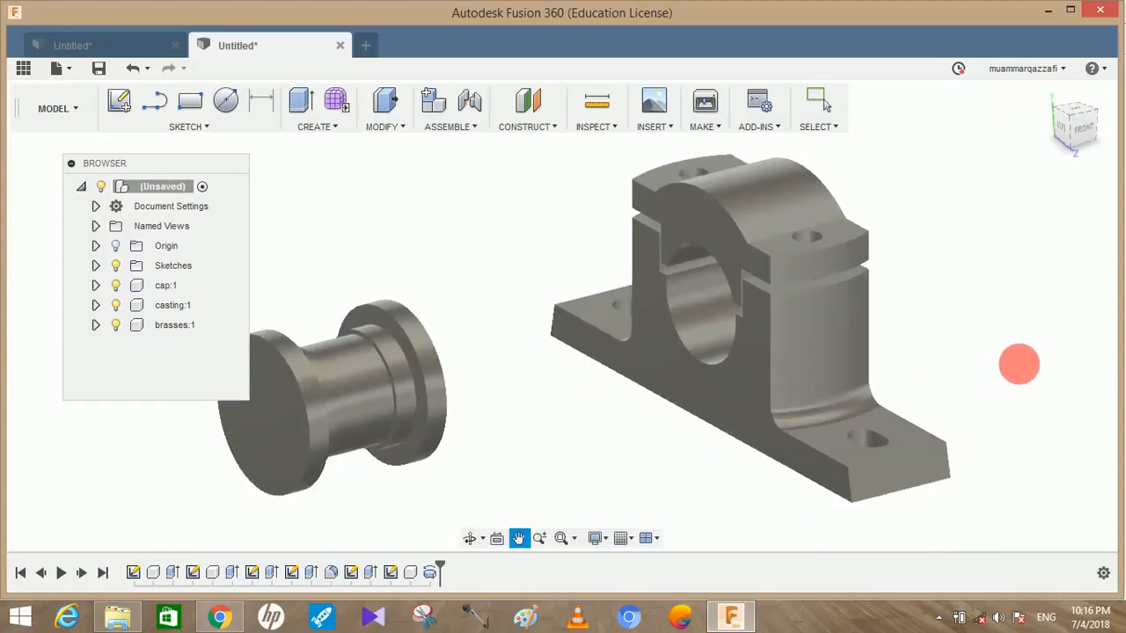
Step: Start a joint between the circular edge inside one brasses flange and the edge of the casting's bore
click(469, 101)
shift+middle_drag(474, 352, 407, 308)
scroll(407, 309, up, 3)
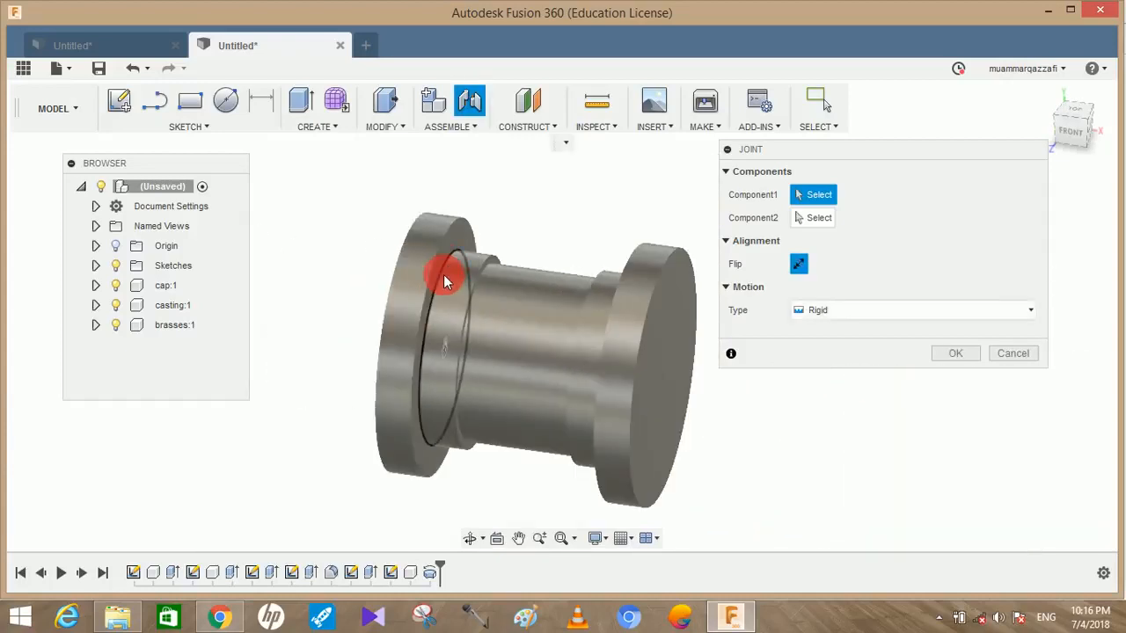
click(446, 276)
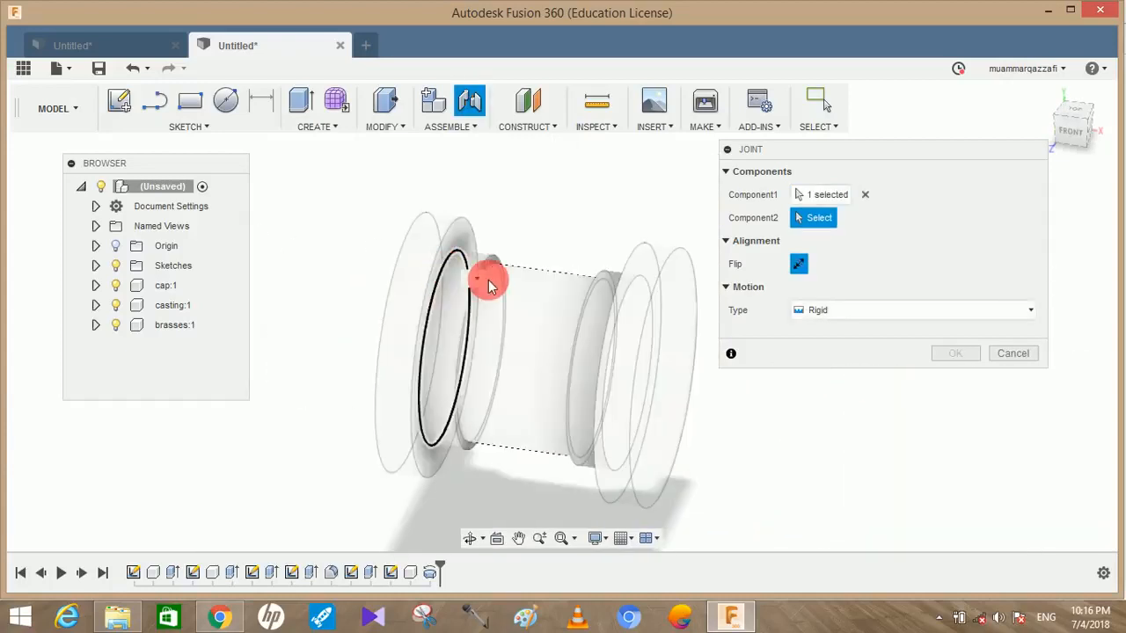
shift+middle_drag(590, 284, 446, 415)
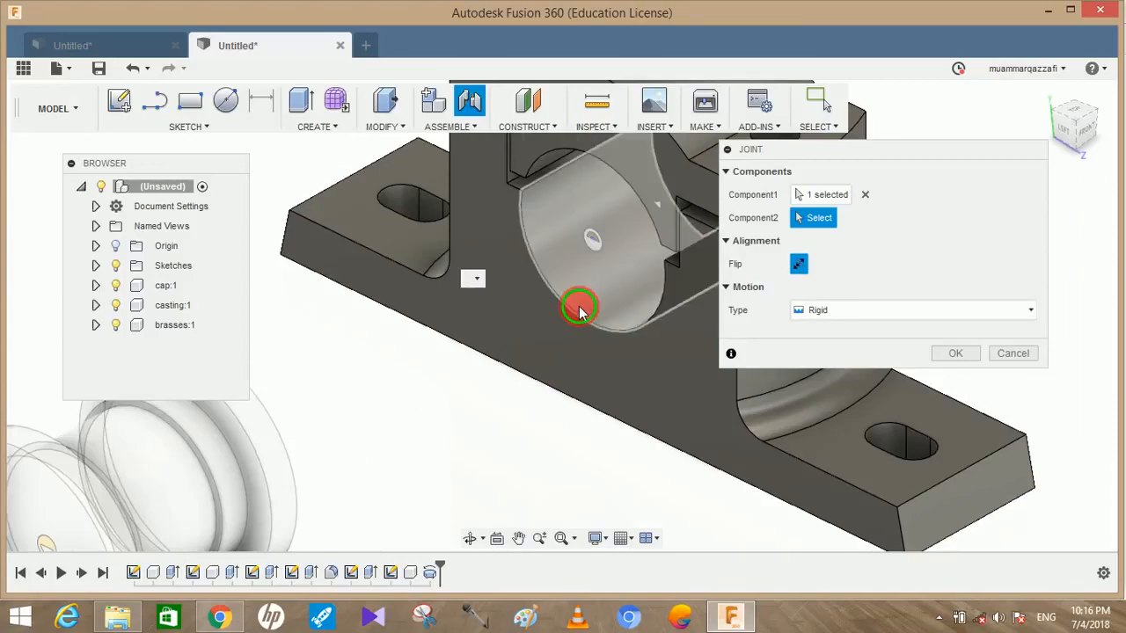
click(579, 308)
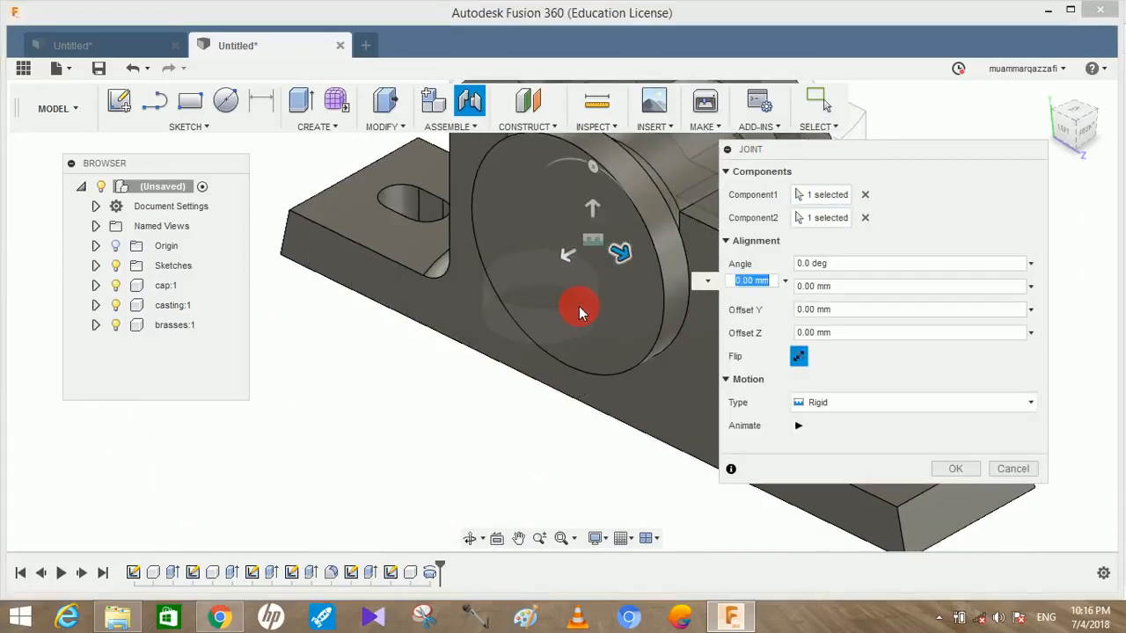
Step: Try the Slider motion type for the brasses joint, and return it to Rigid
click(858, 401)
click(832, 465)
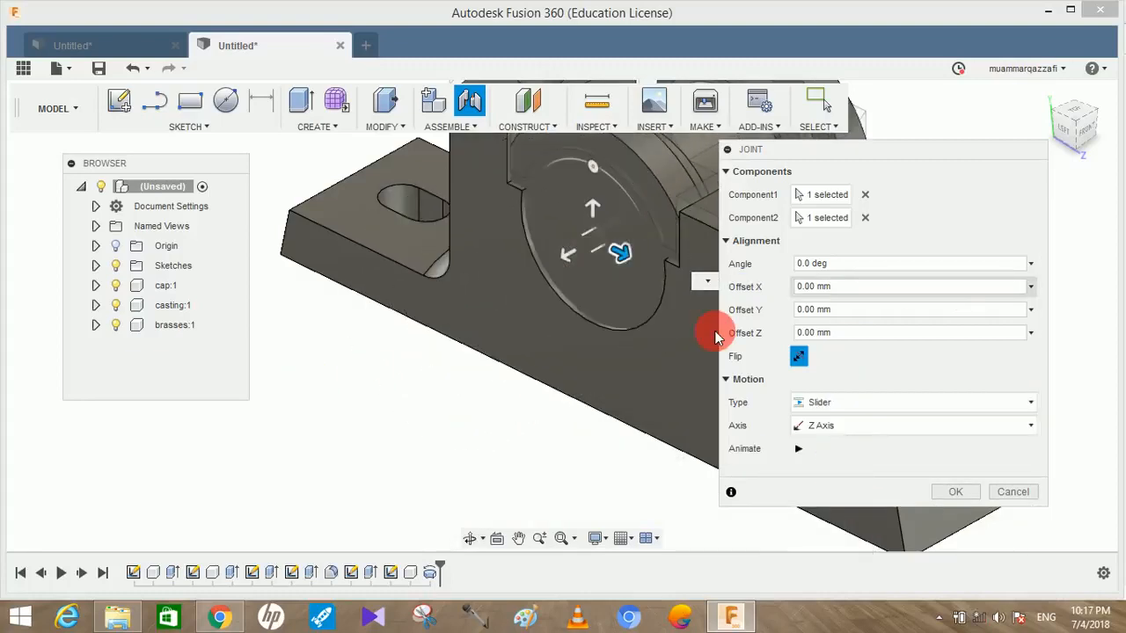
click(836, 407)
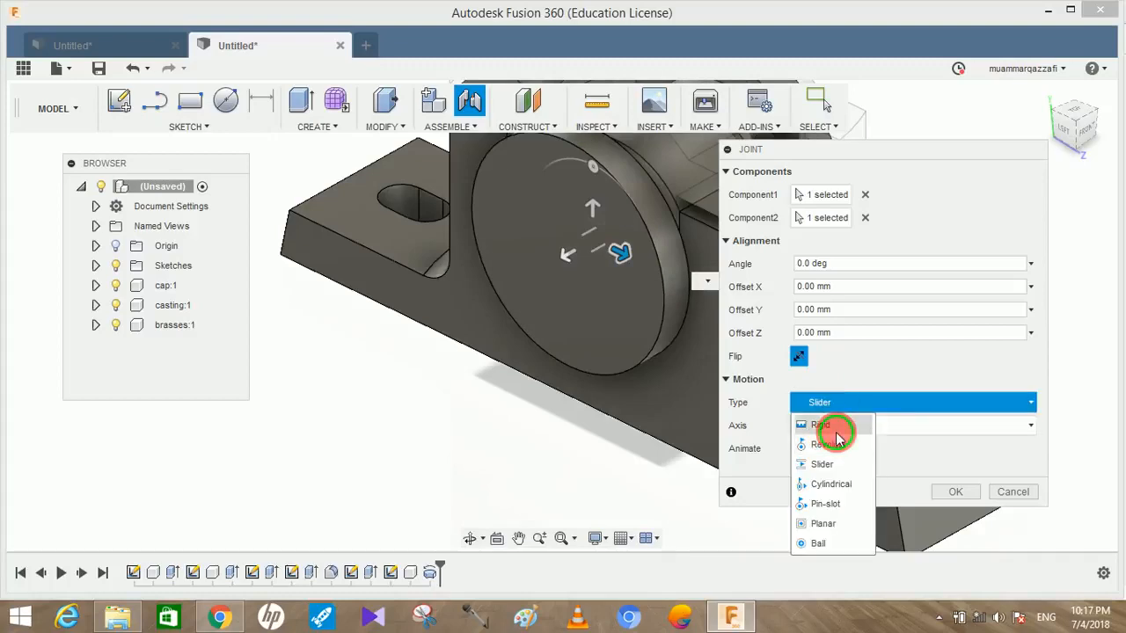
click(836, 432)
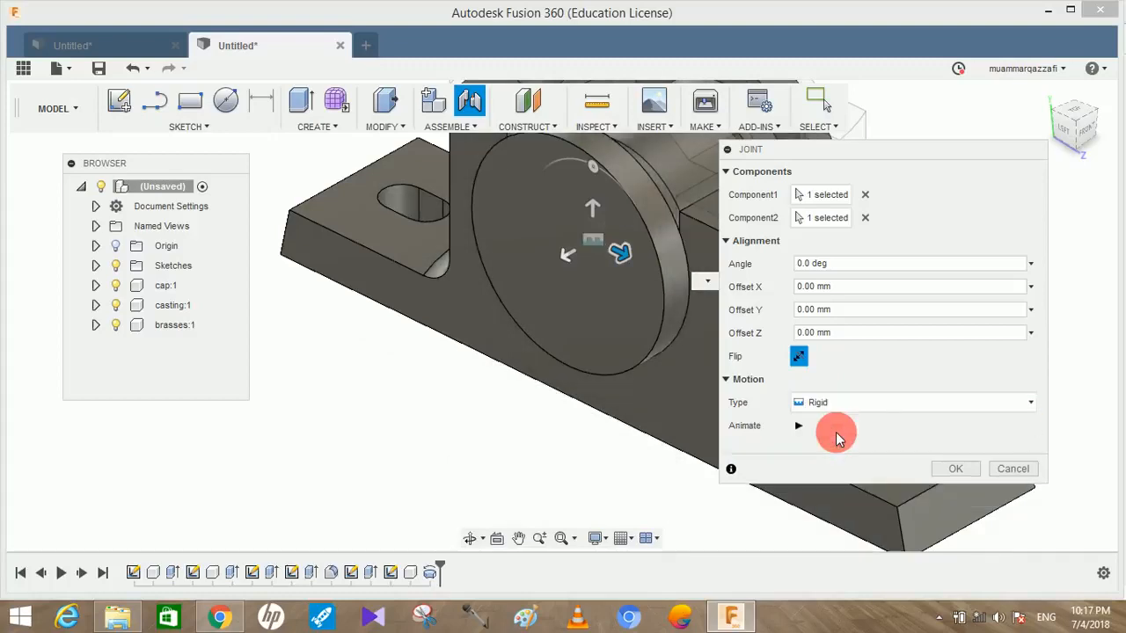
click(889, 402)
click(911, 429)
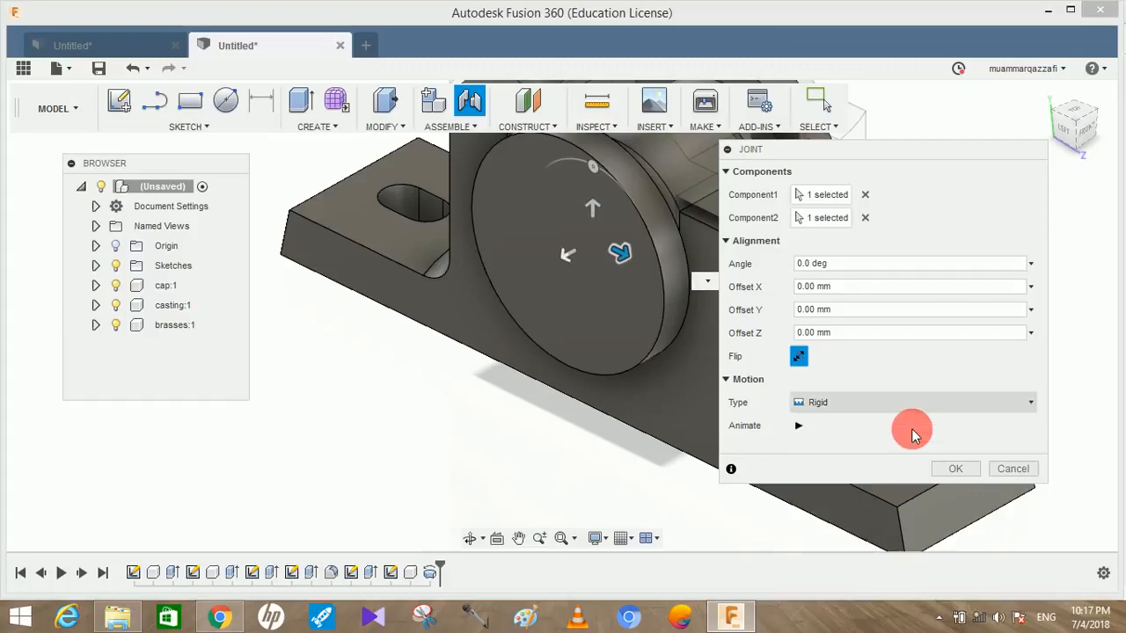
Step: Accept the rigid joint between brasses and casting, and revert the displaced cap to its previous position
click(951, 467)
shift+middle_drag(935, 402, 871, 154)
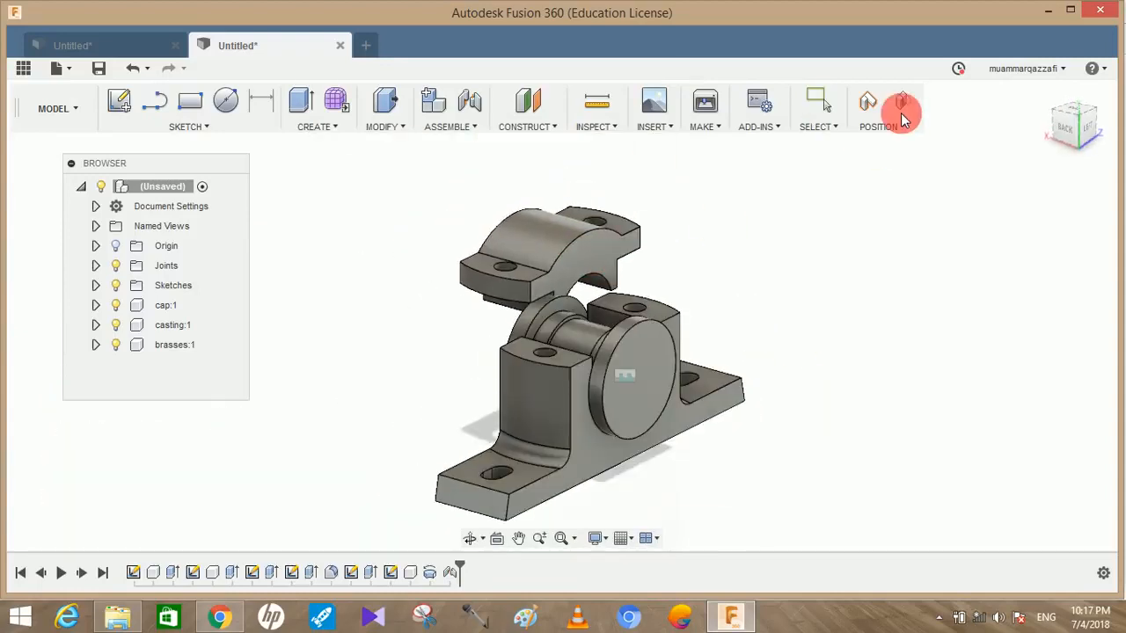
click(899, 105)
shift+middle_drag(636, 199, 516, 237)
scroll(474, 223, up, 2)
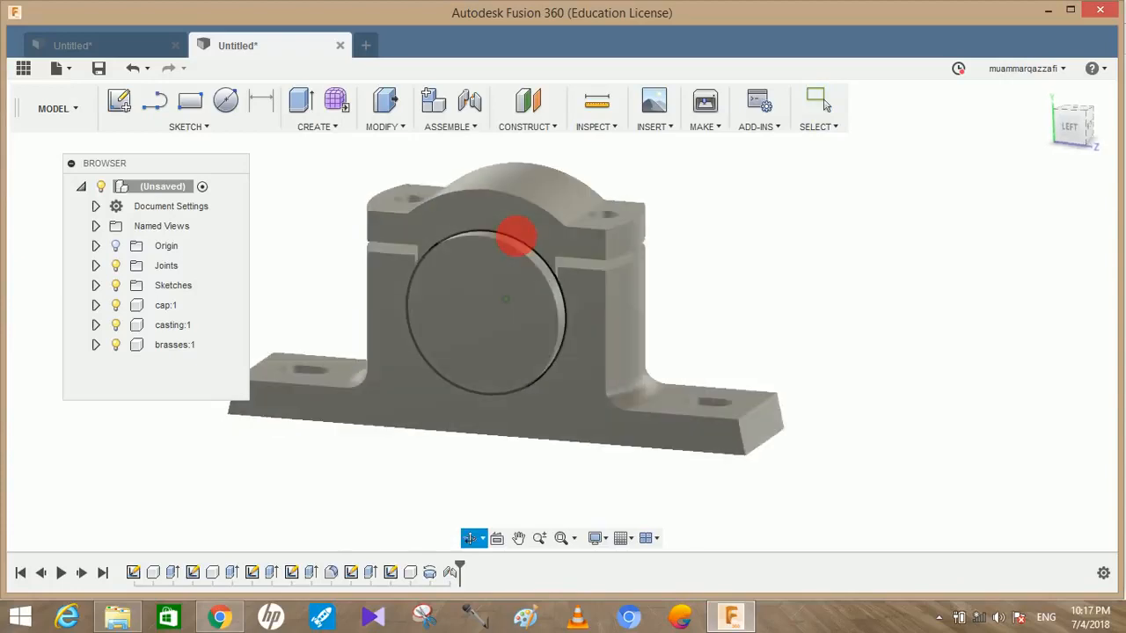
key(Escape)
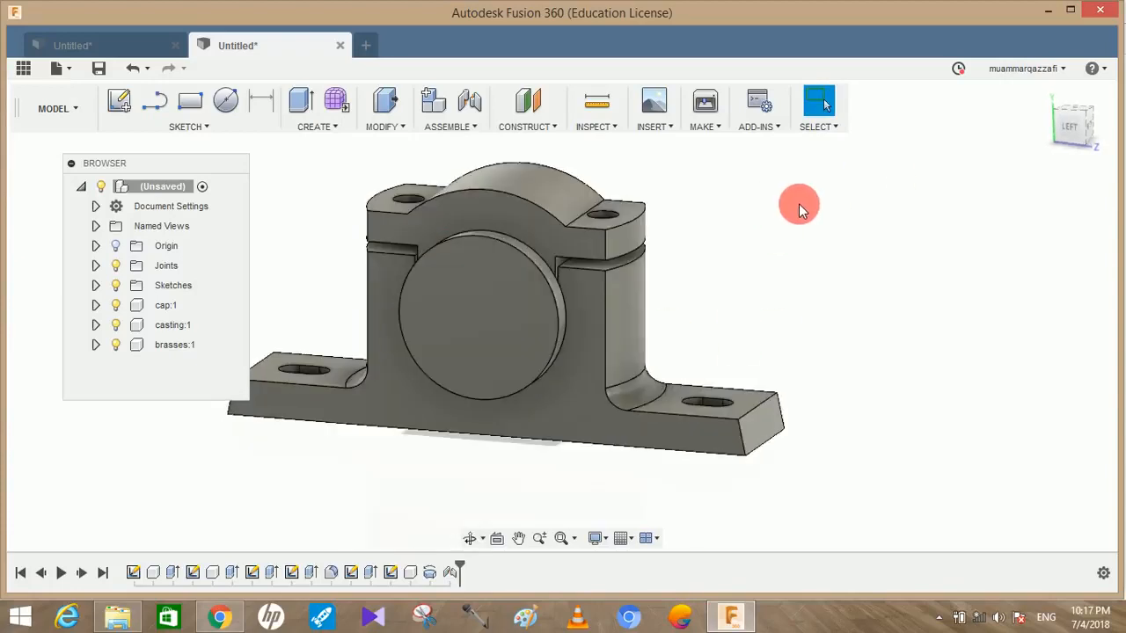
Step: Join the brasses rigidly to the curved edge of the cap, cancelling the duplicate joint with the casting
shift+middle_drag(794, 216, 456, 145)
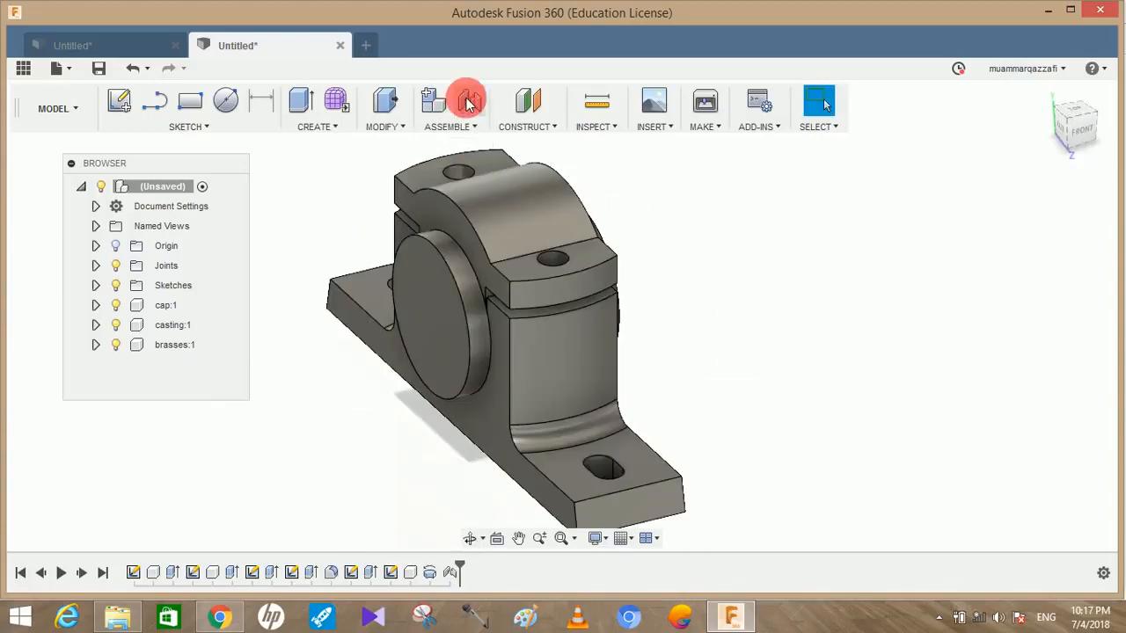
click(469, 102)
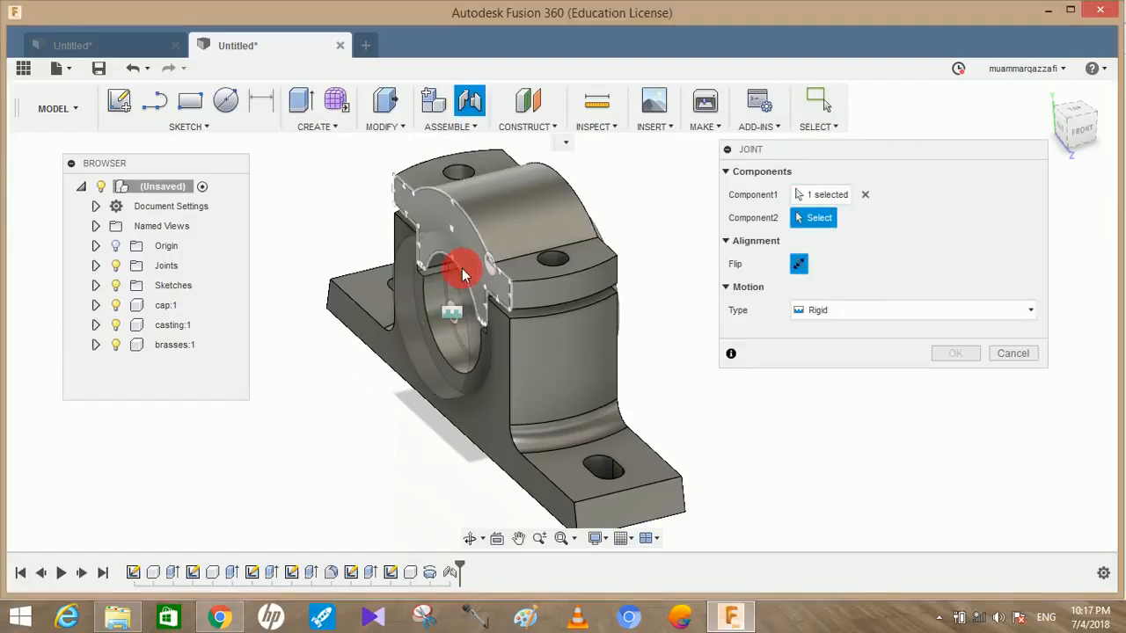
click(456, 314)
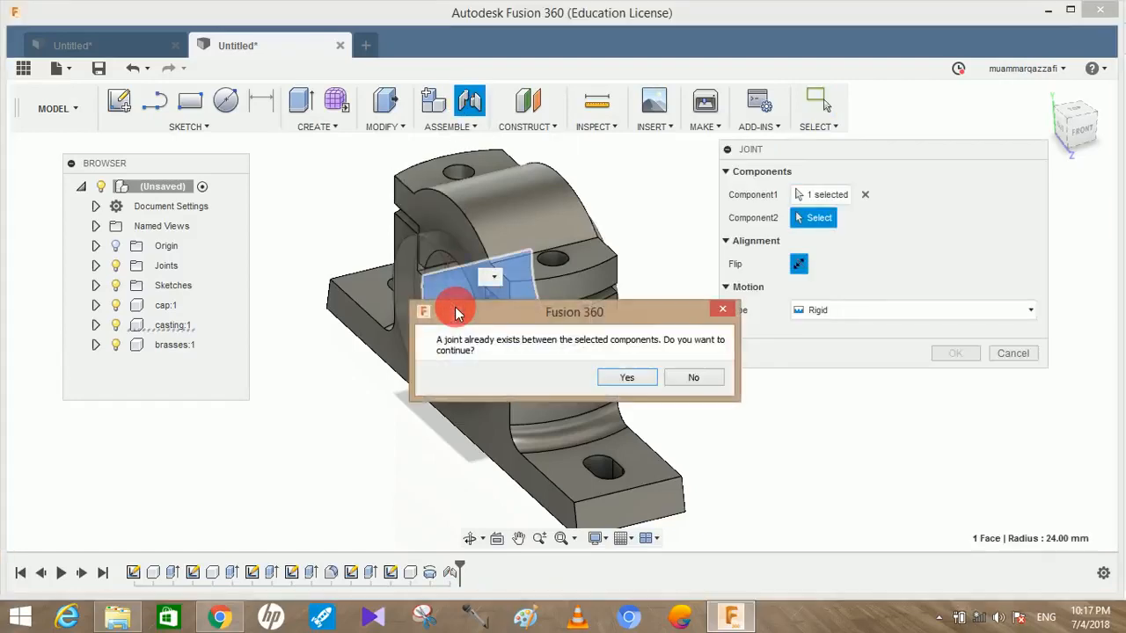
click(721, 312)
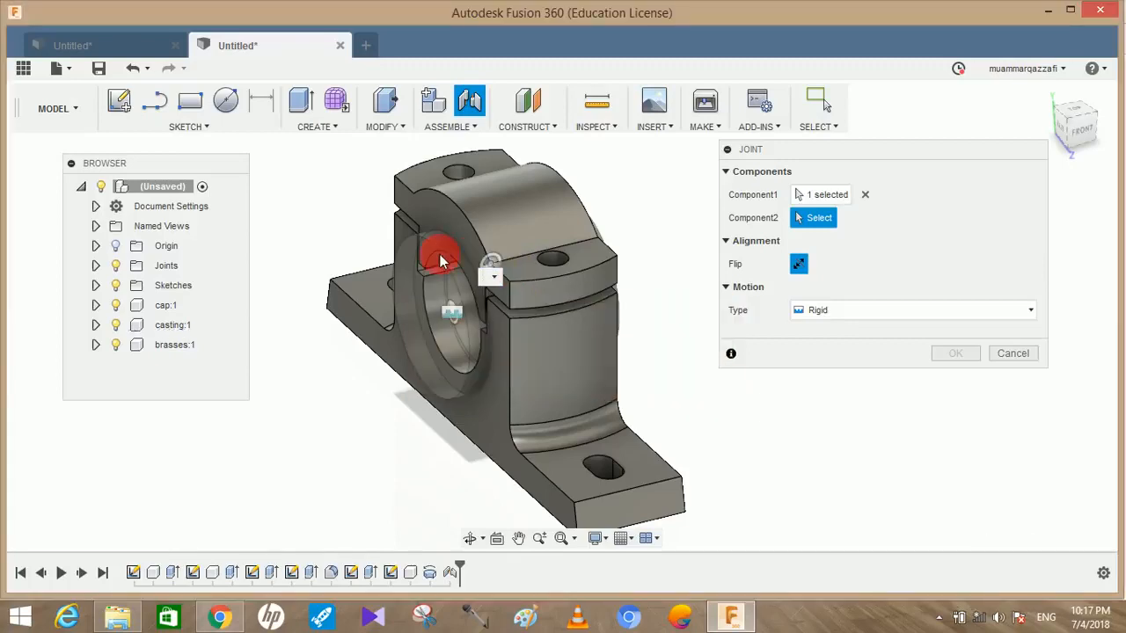
click(449, 264)
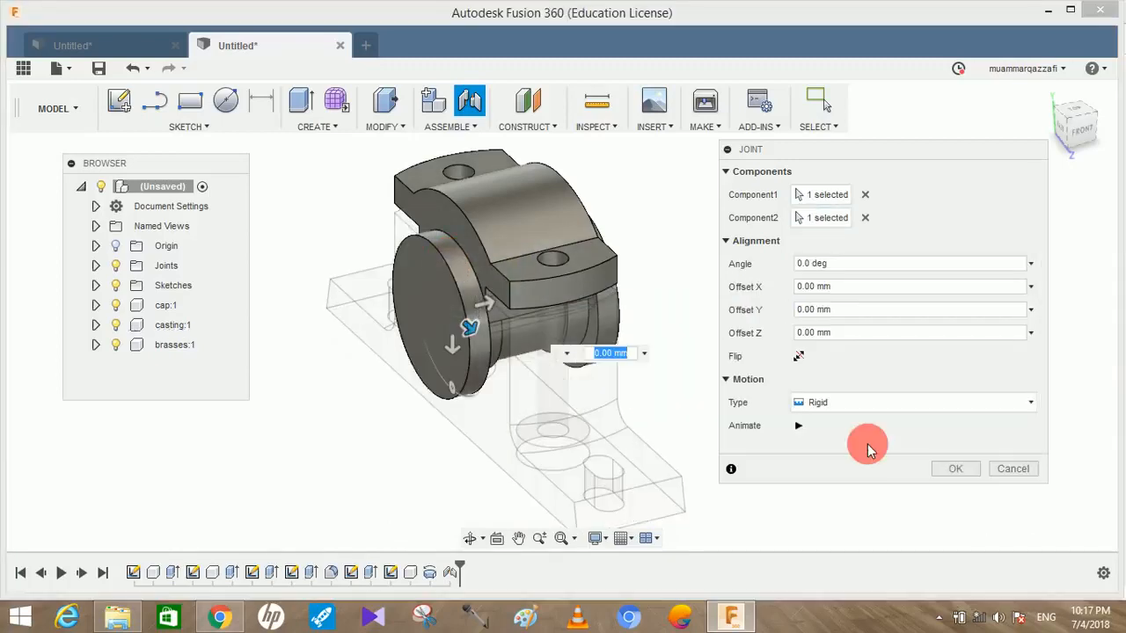
click(942, 467)
mouse_move(788, 352)
shift+middle_down()
mouse_move(805, 318)
mouse_move(892, 334)
mouse_move(621, 370)
mouse_move(616, 395)
mouse_move(829, 403)
mouse_move(721, 296)
mouse_move(616, 329)
mouse_move(576, 405)
mouse_move(766, 402)
mouse_move(716, 259)
shift+middle_up()
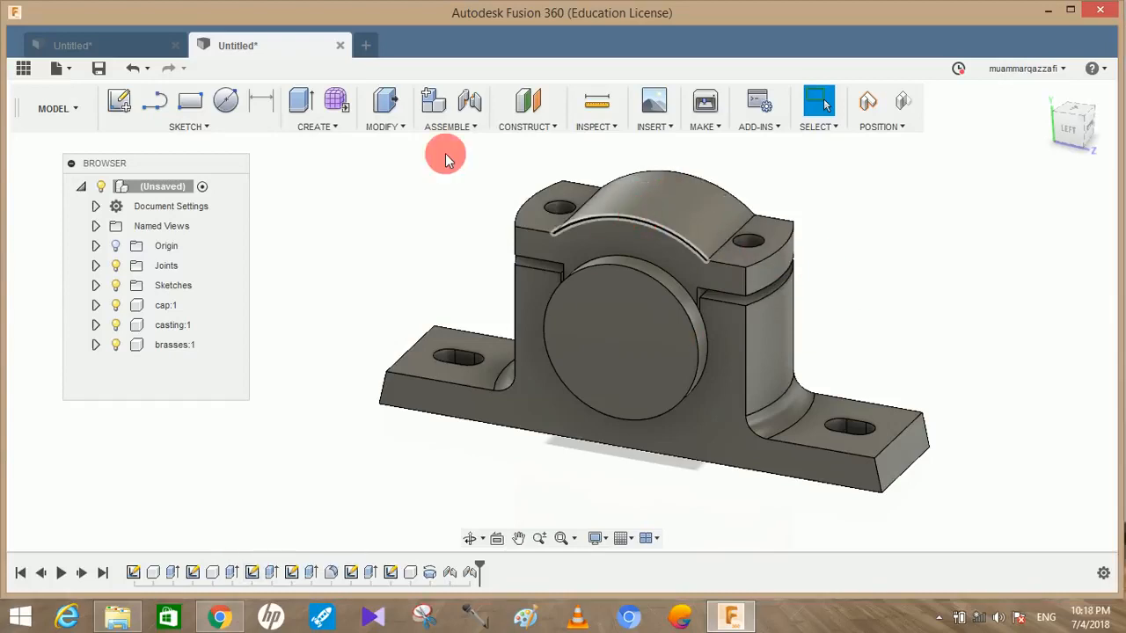
Step: Start a sketch on the cap's flat upper face beside a bolt hole, capturing the current component positions
click(113, 106)
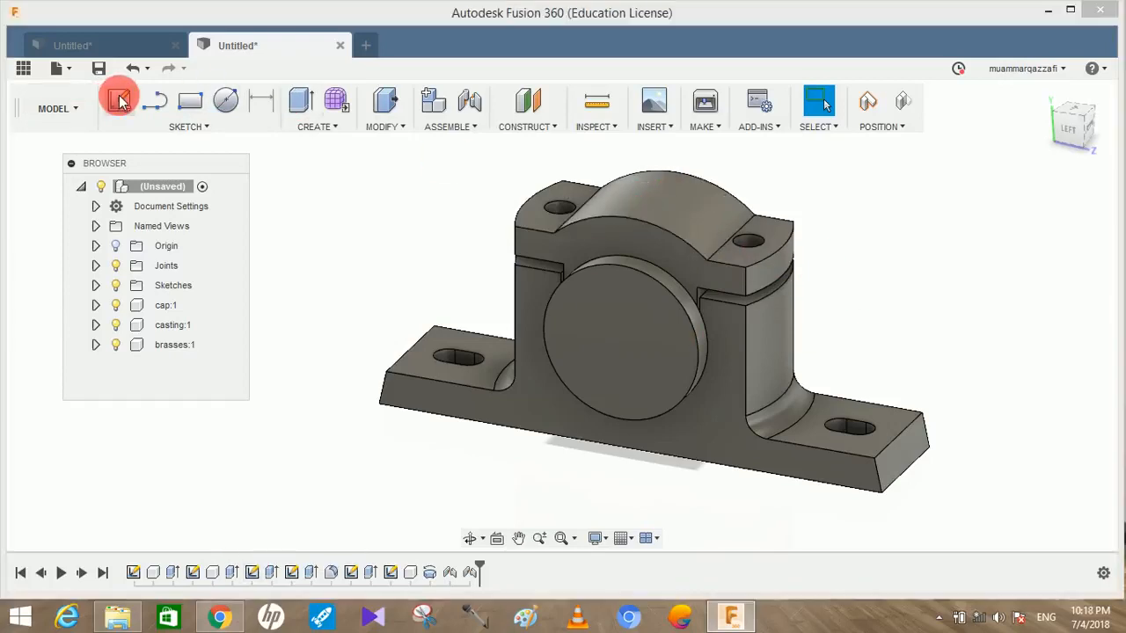
click(742, 251)
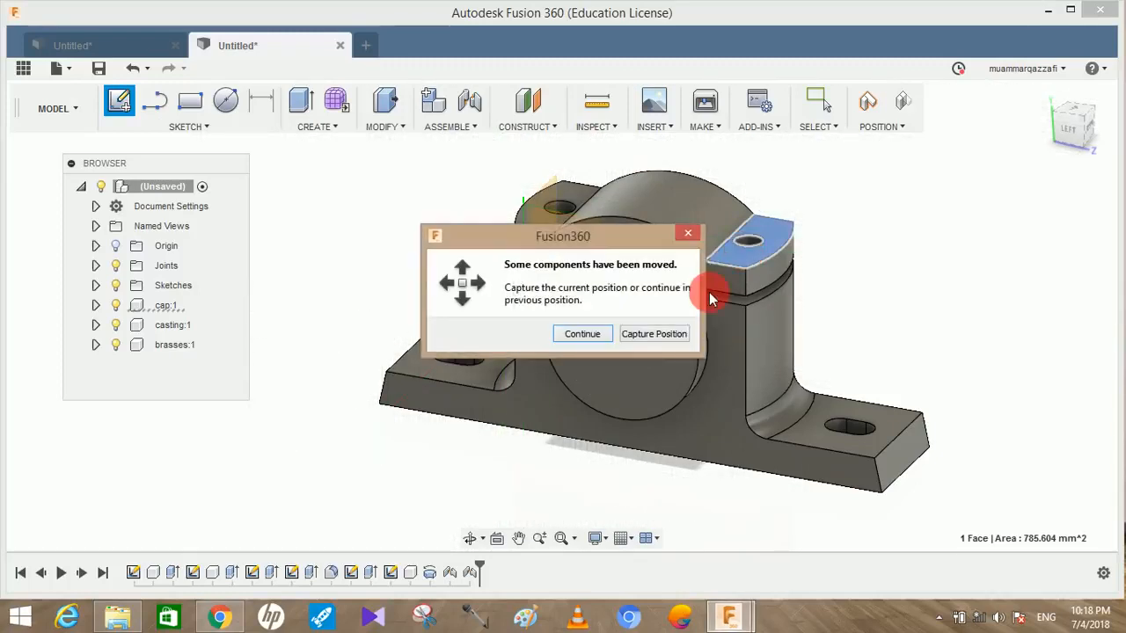
click(652, 336)
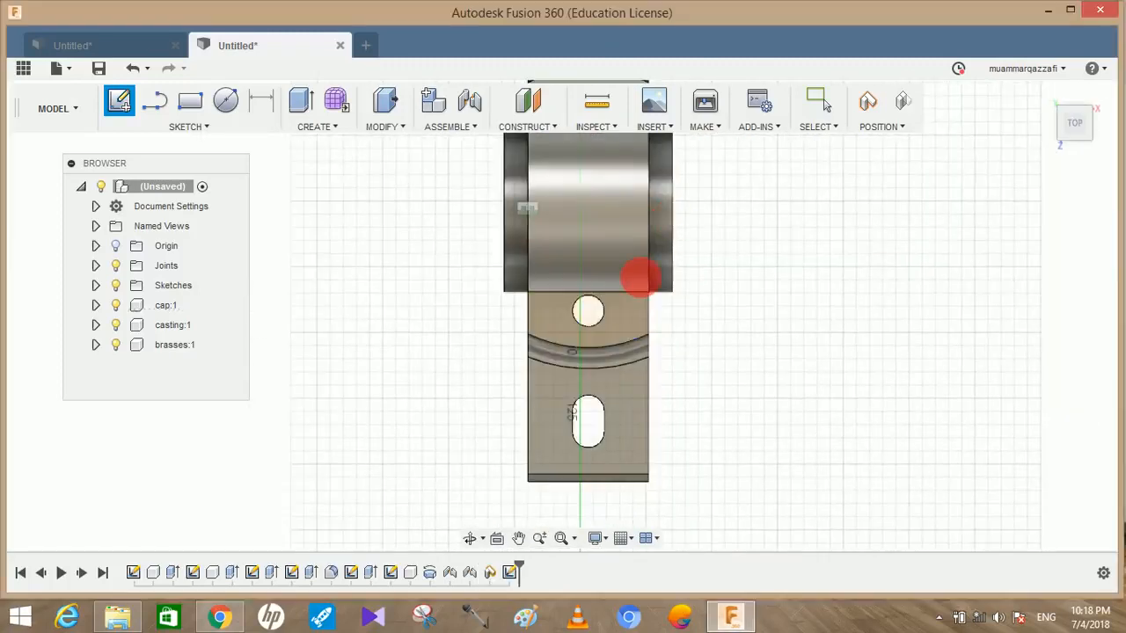
middle_drag(662, 232, 601, 319)
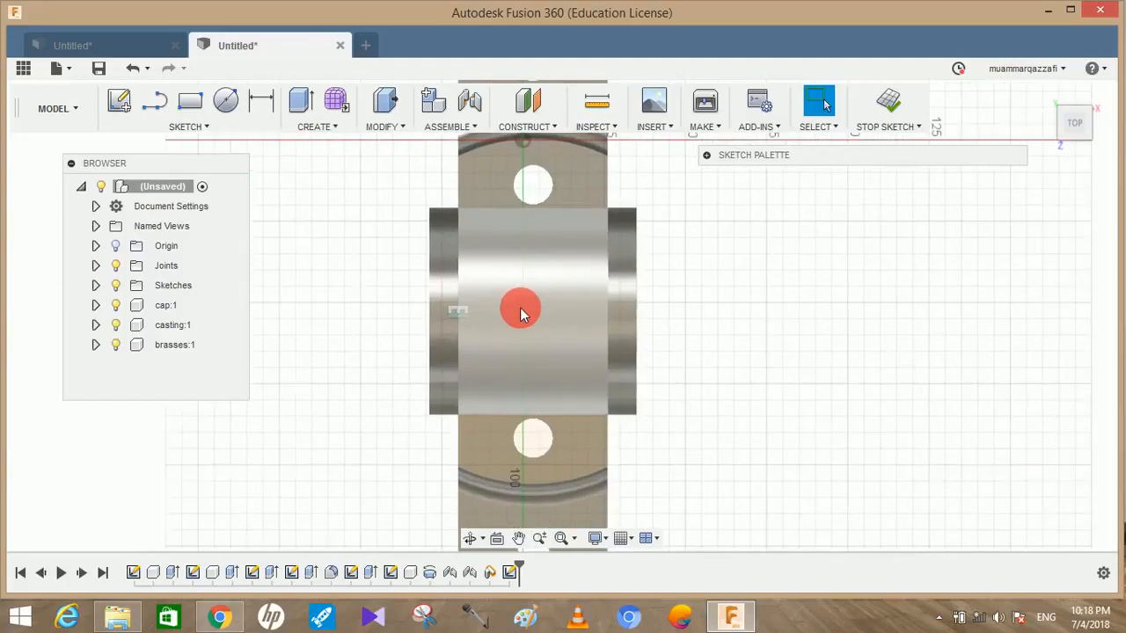
Step: Draw a straight line across the cap's arch between the midpoints of its two side edges
click(209, 109)
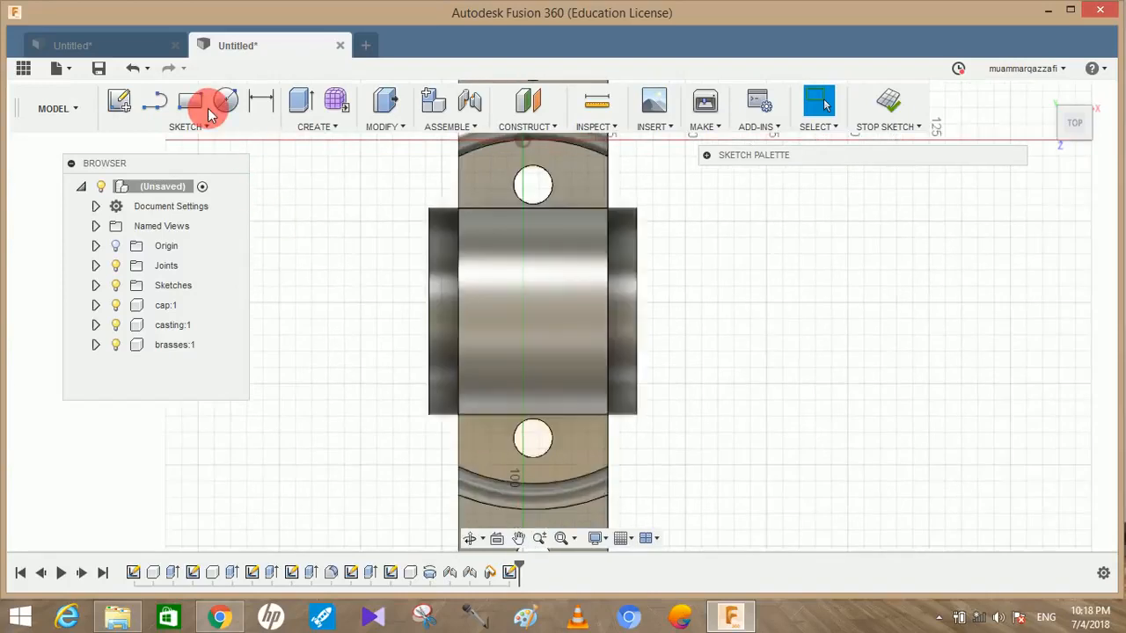
click(162, 103)
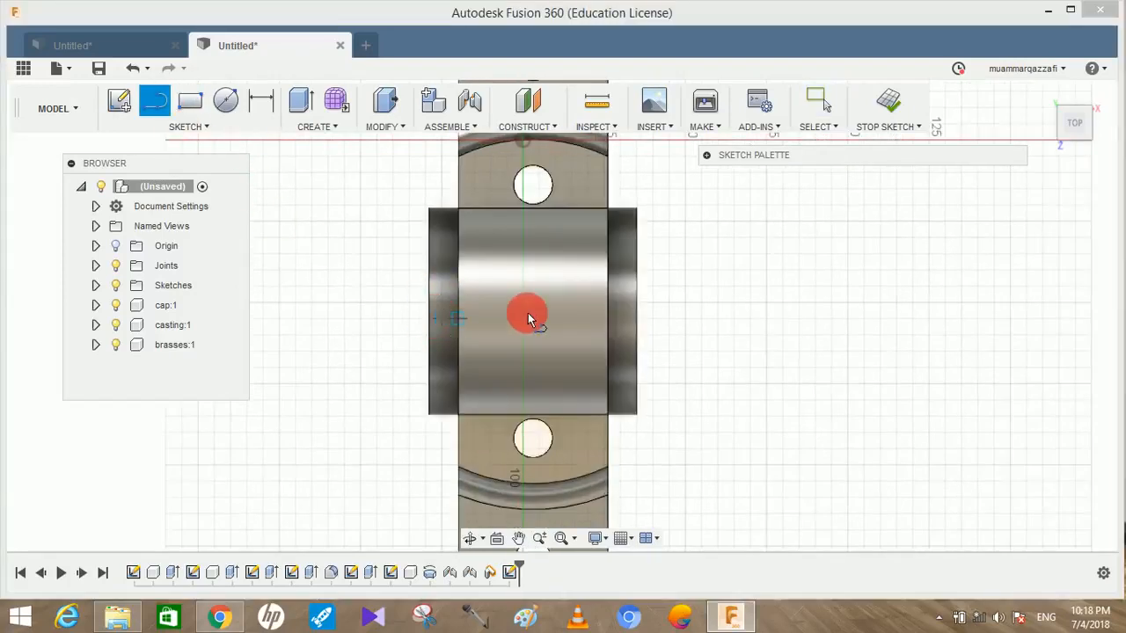
click(611, 315)
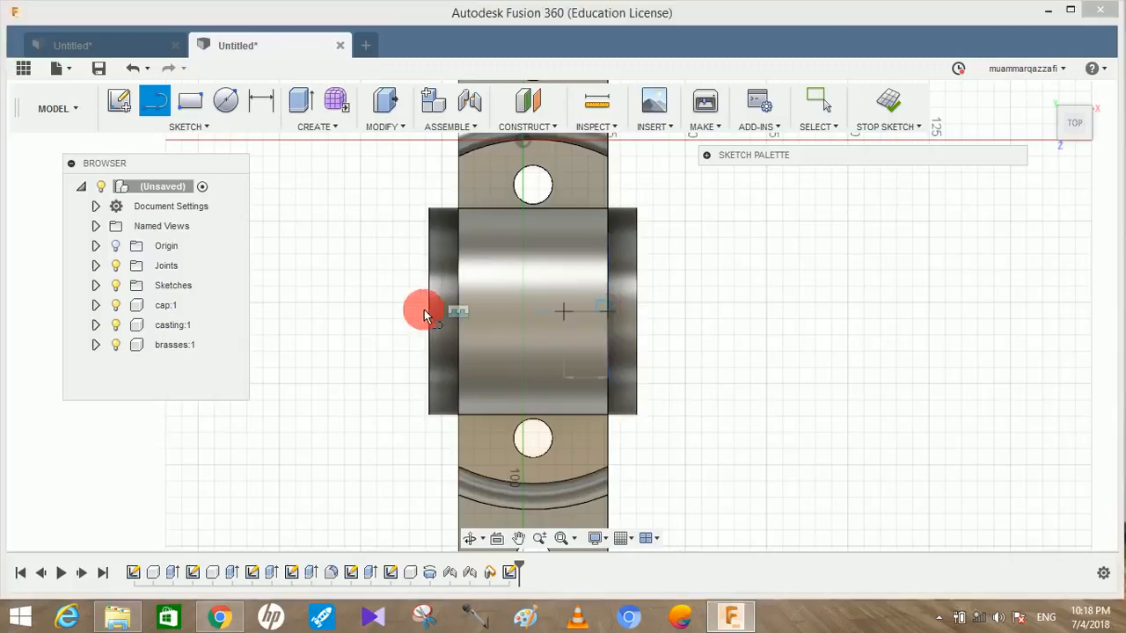
click(459, 315)
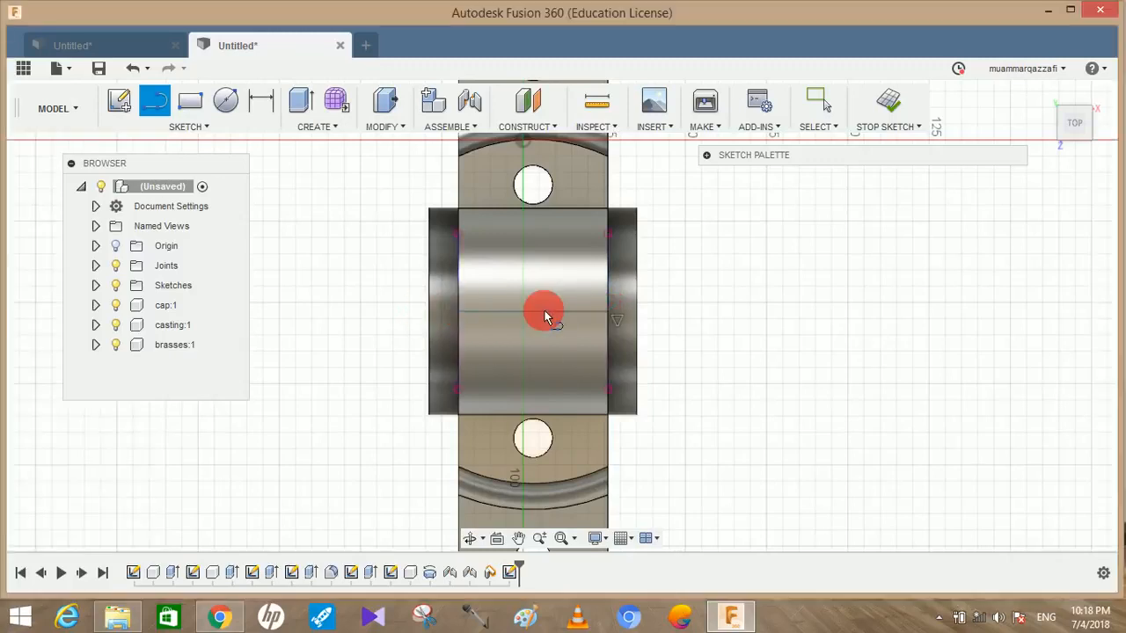
key(c)
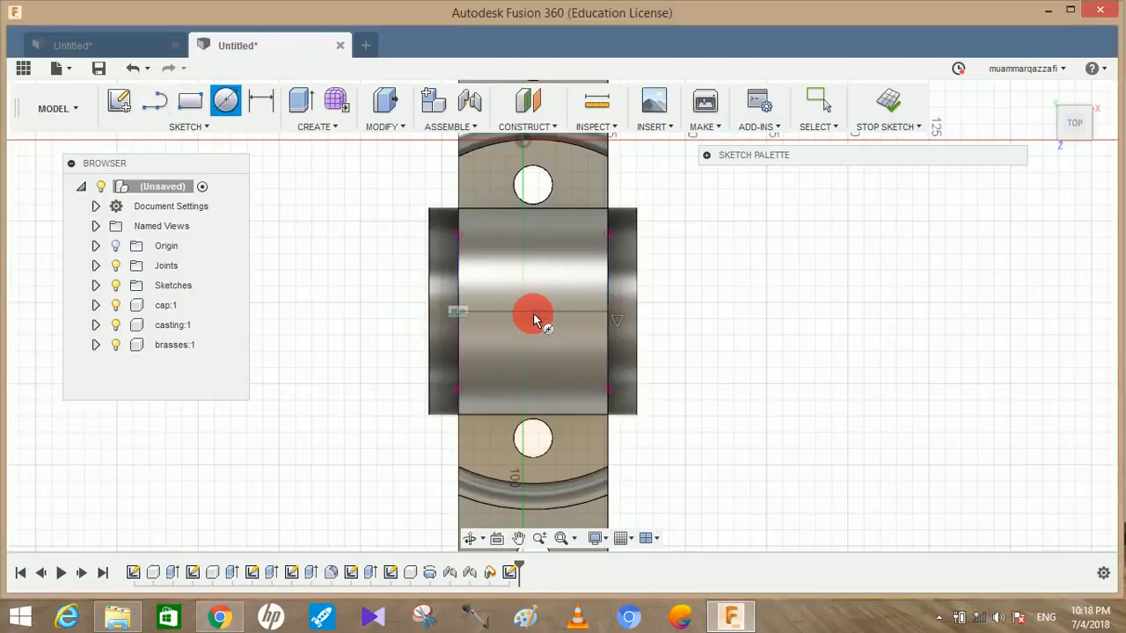
click(533, 315)
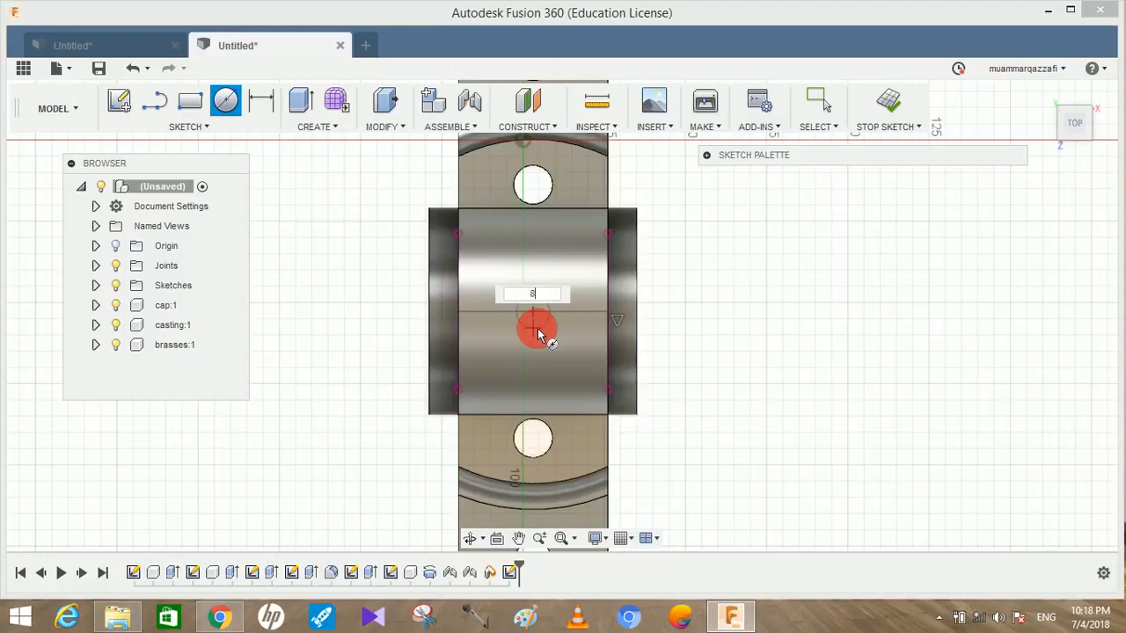
key(Escape)
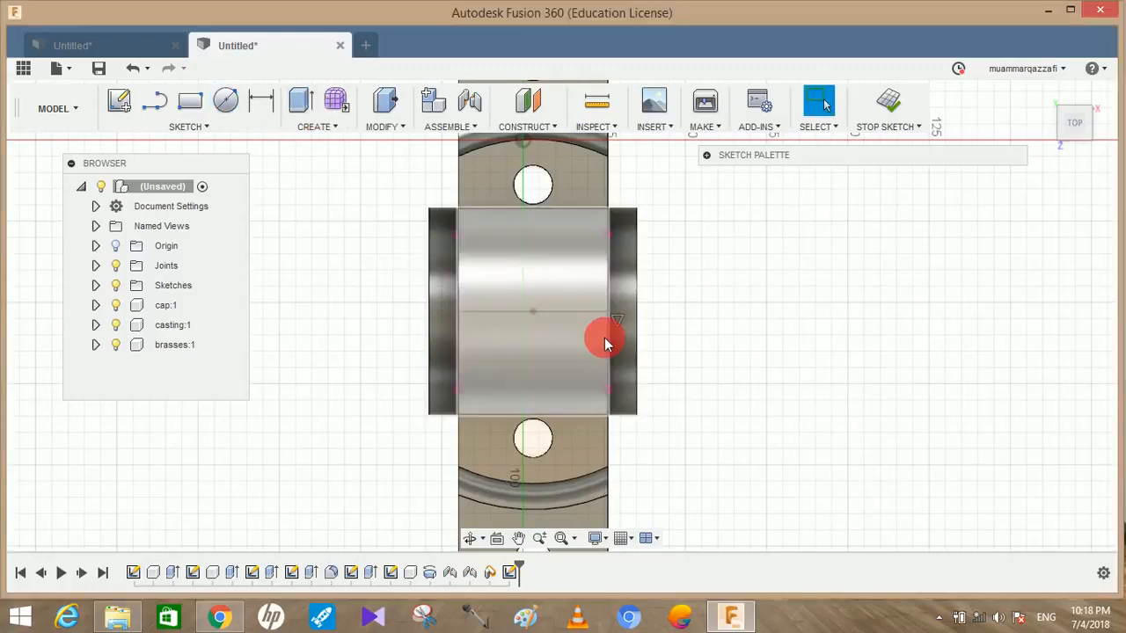
Step: Draw an 8 mm diameter circle centred on the midpoint of the line across the cap
key(c)
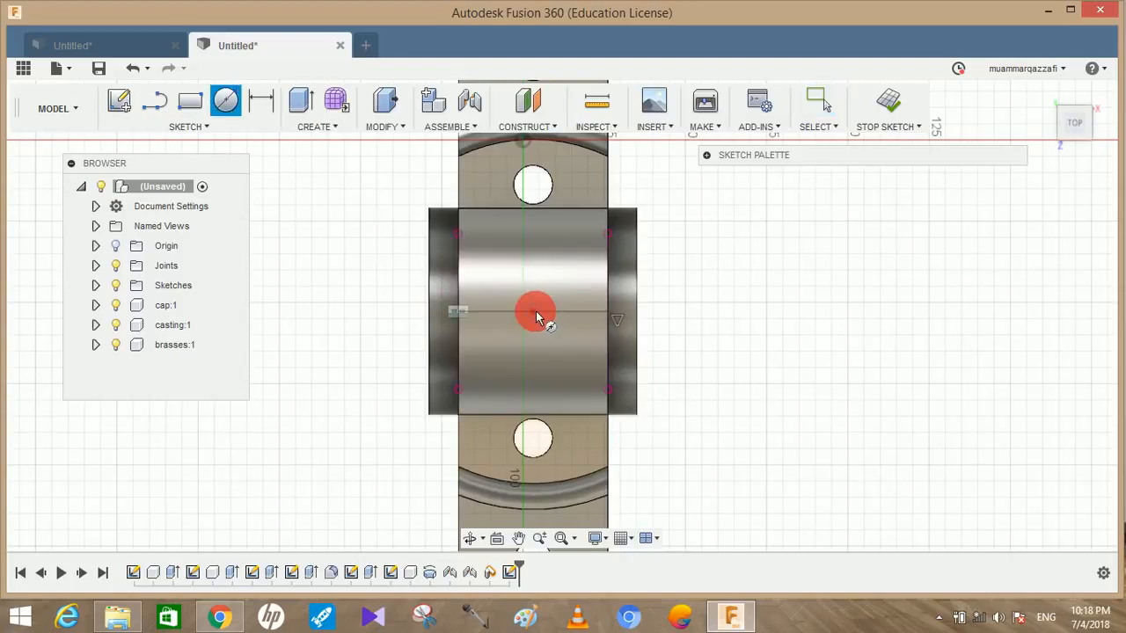
click(540, 328)
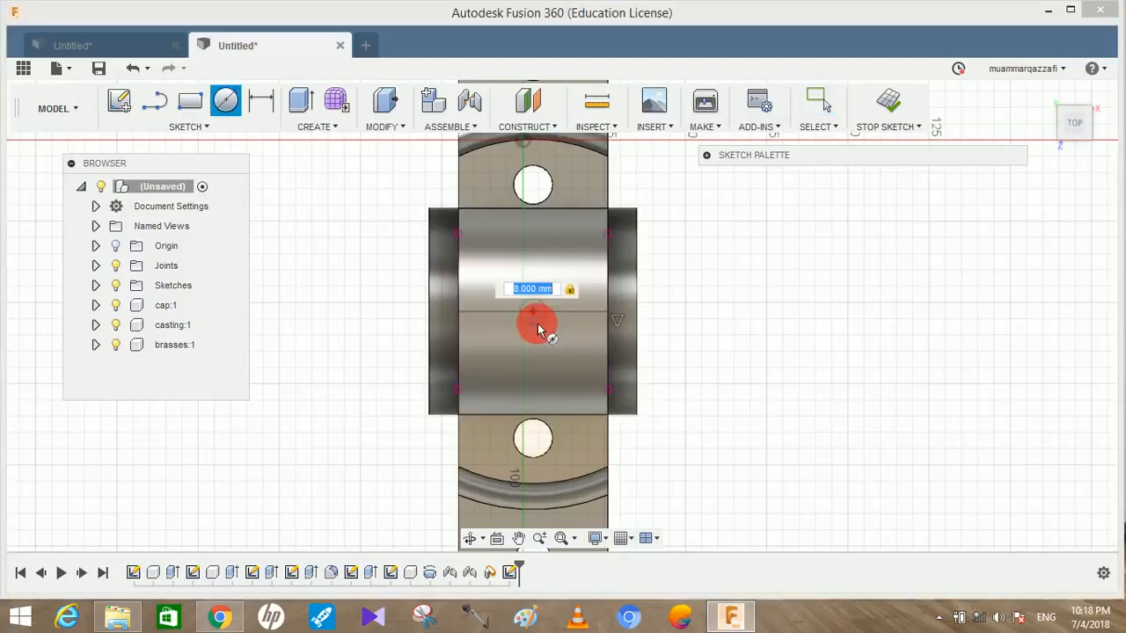
key(Escape)
key(Escape)
Step: Hide the casting and the cap, leaving the brasses and the sketch exposed
shift+middle_drag(479, 359, 570, 260)
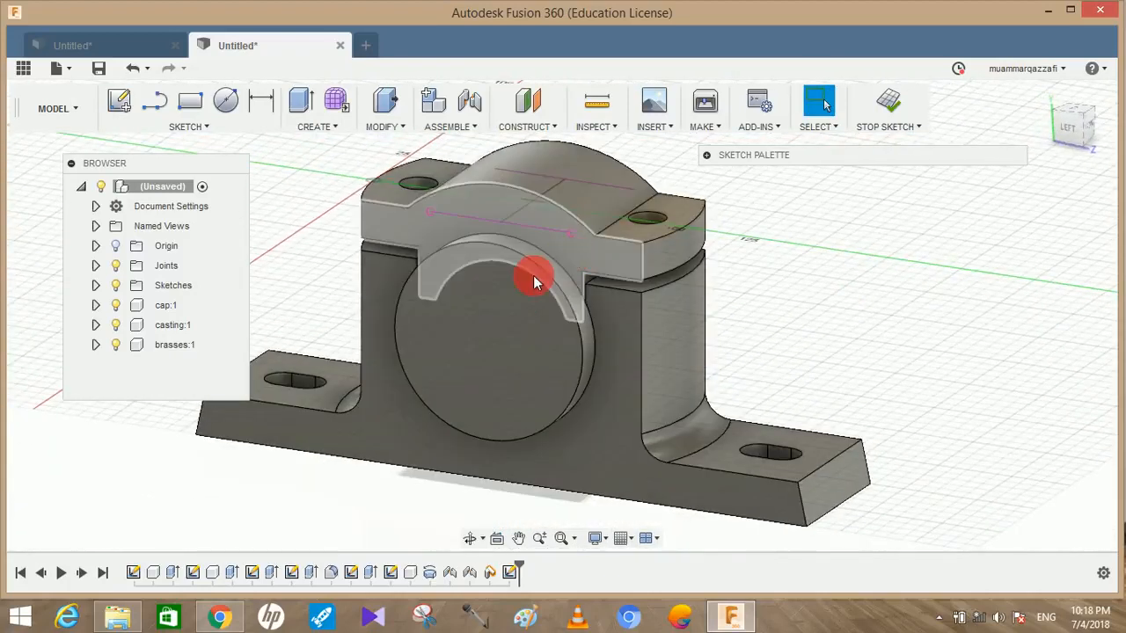
click(115, 325)
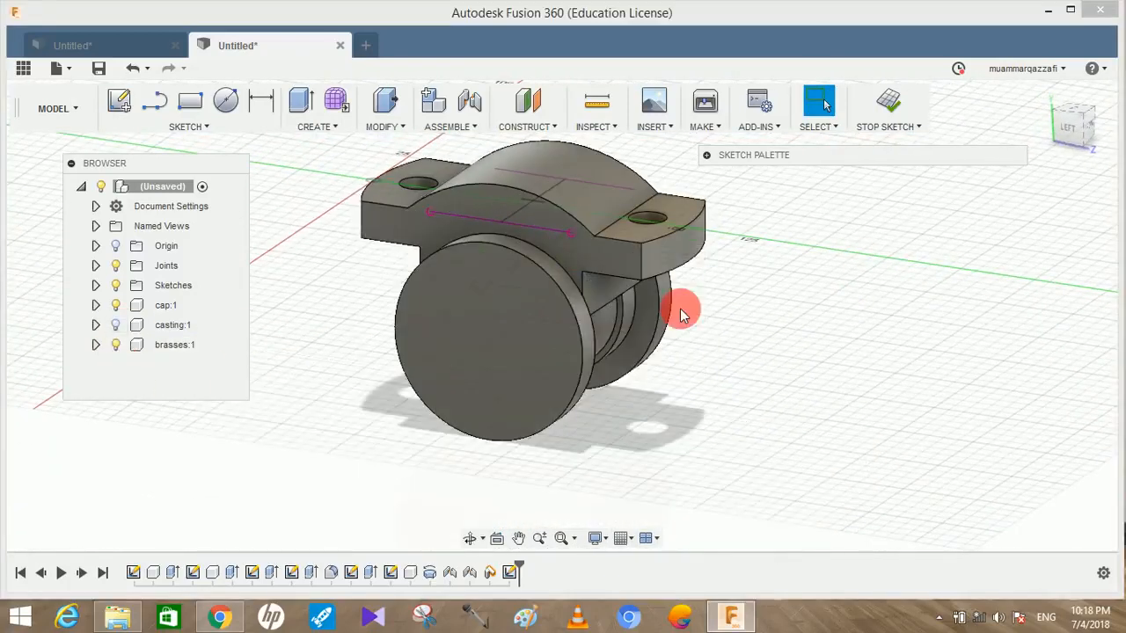
click(115, 306)
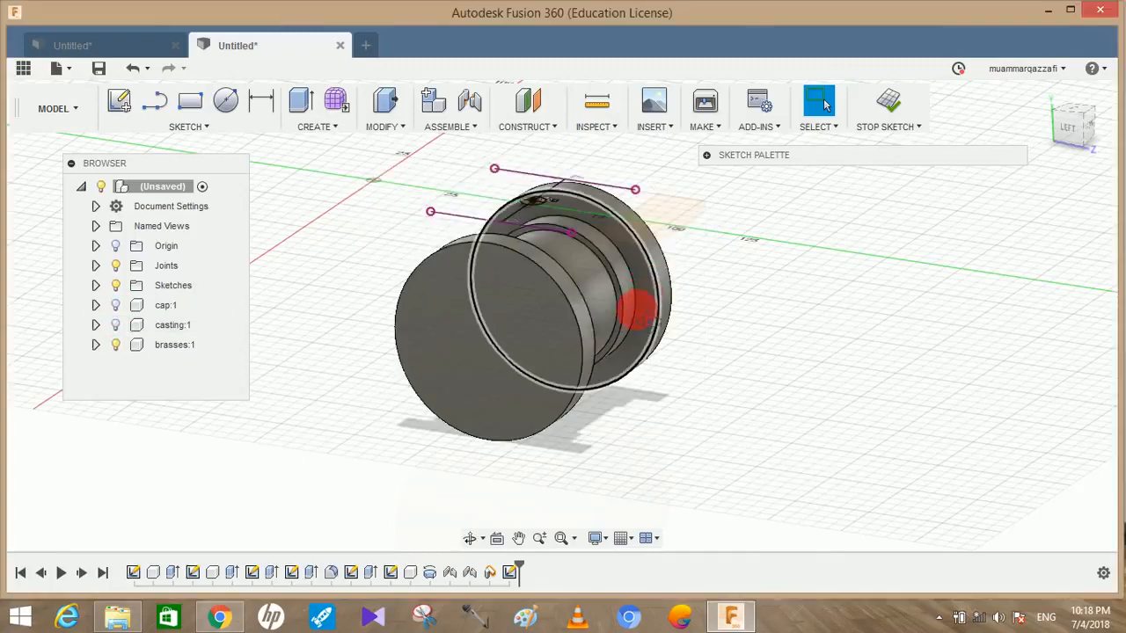
shift+middle_drag(636, 308, 630, 317)
Step: Set up a symmetric extrusion of both halves of the 8 mm circle and show the casting and the cap again
click(310, 106)
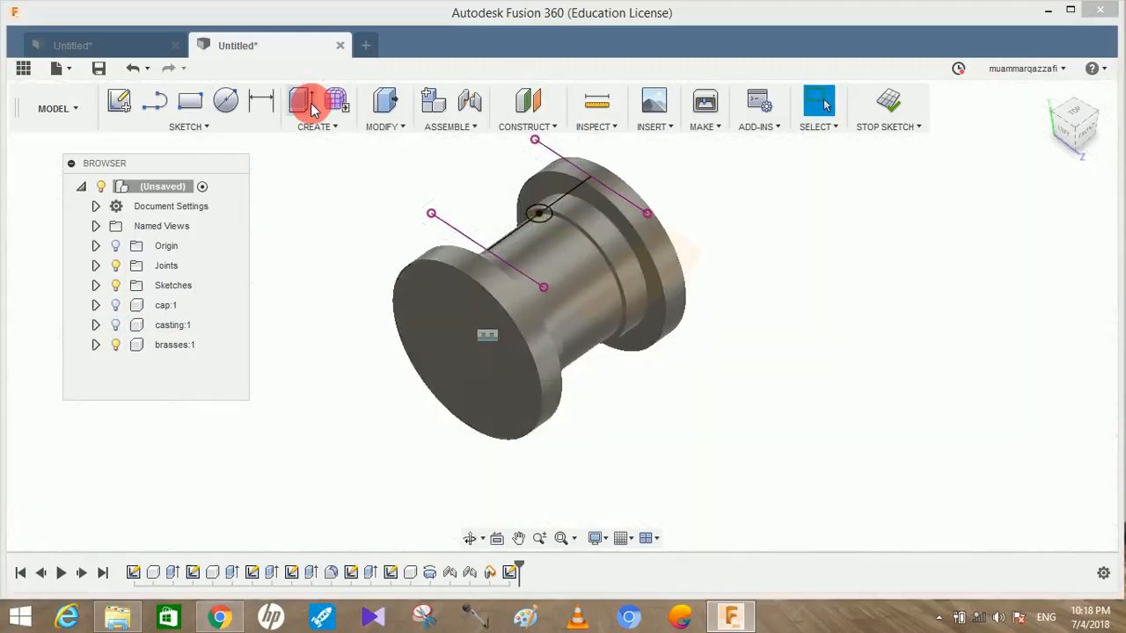
scroll(541, 214, up, 3)
click(546, 220)
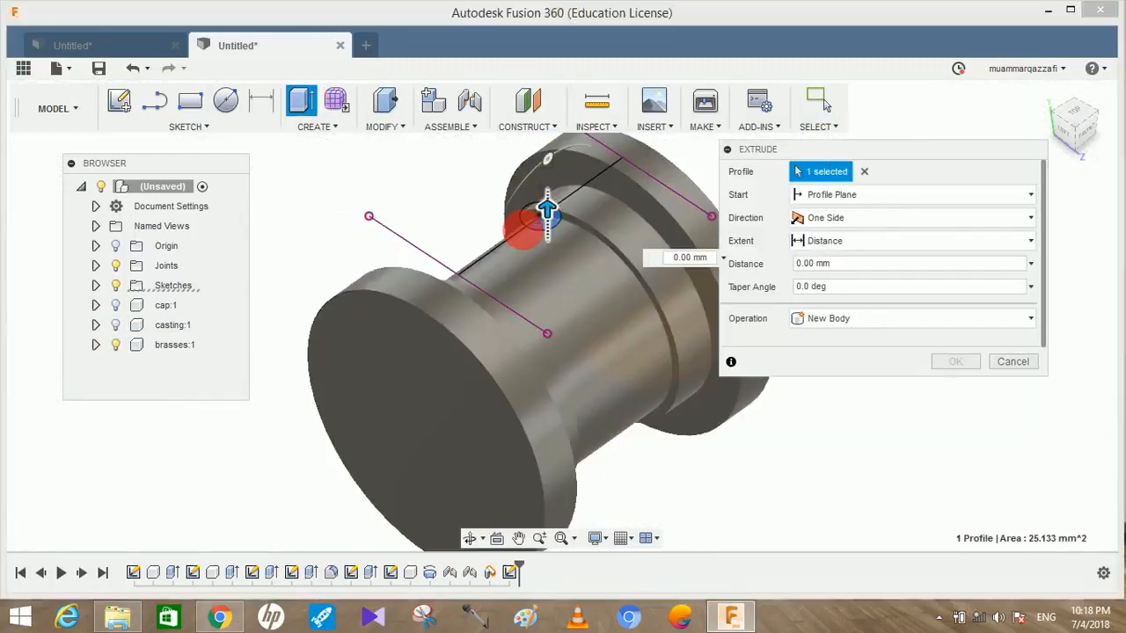
click(535, 213)
click(789, 217)
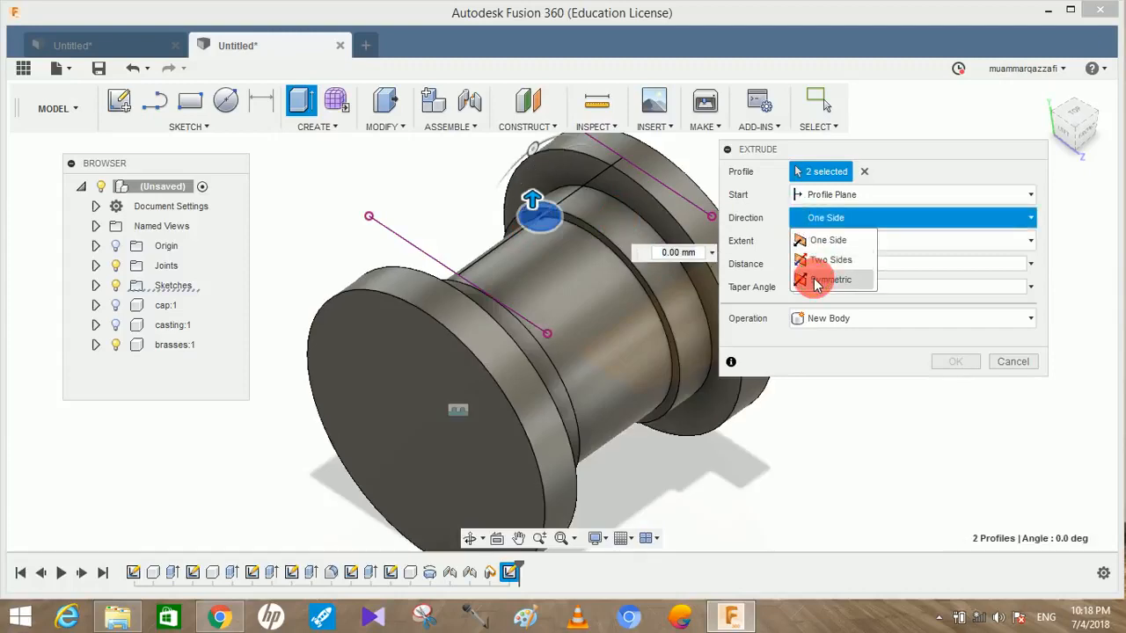
click(817, 280)
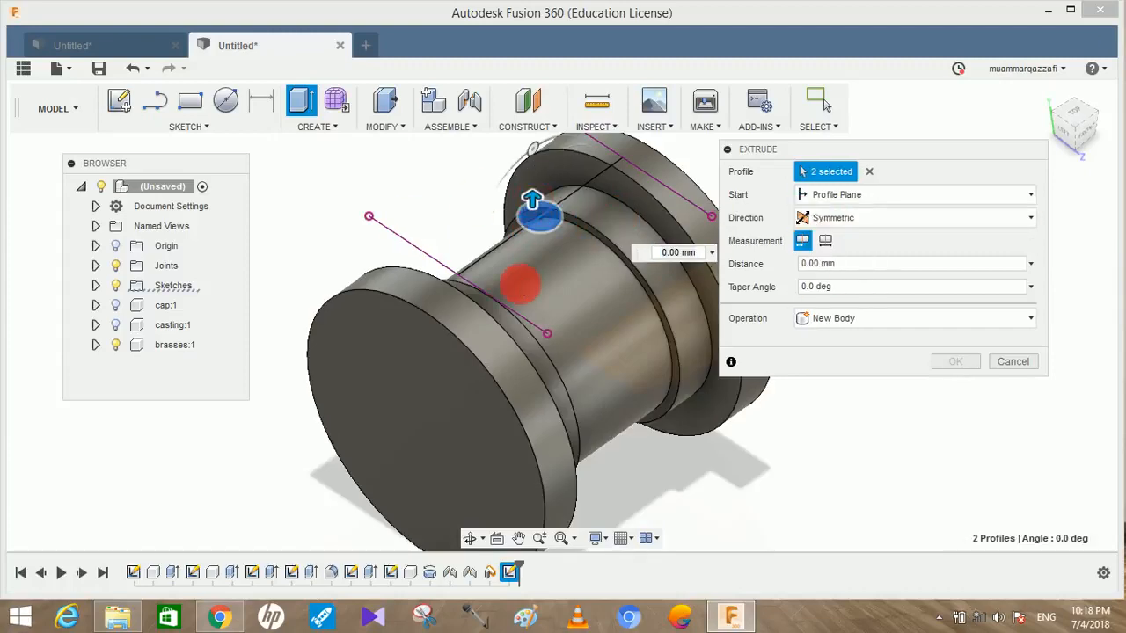
middle_drag(516, 277, 432, 334)
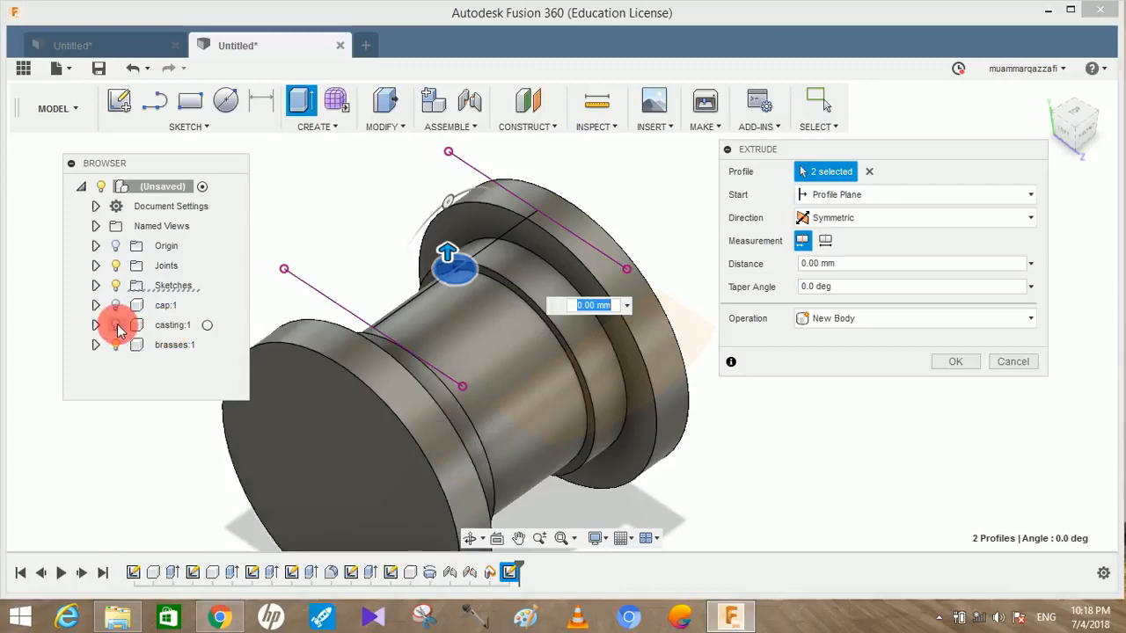
click(116, 324)
click(116, 305)
Step: Cut an 8 mm hole symmetrically from the circle's sketch plane through the crown of the cap and into the brasses
drag(447, 251, 450, 185)
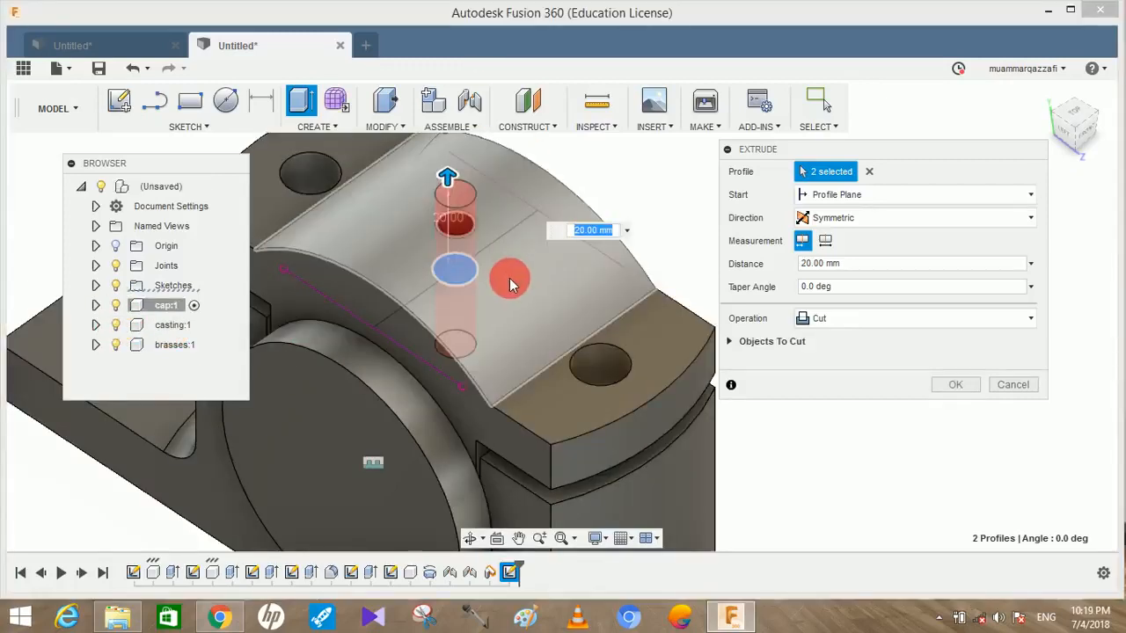
middle_drag(654, 343, 595, 378)
scroll(596, 378, down, 3)
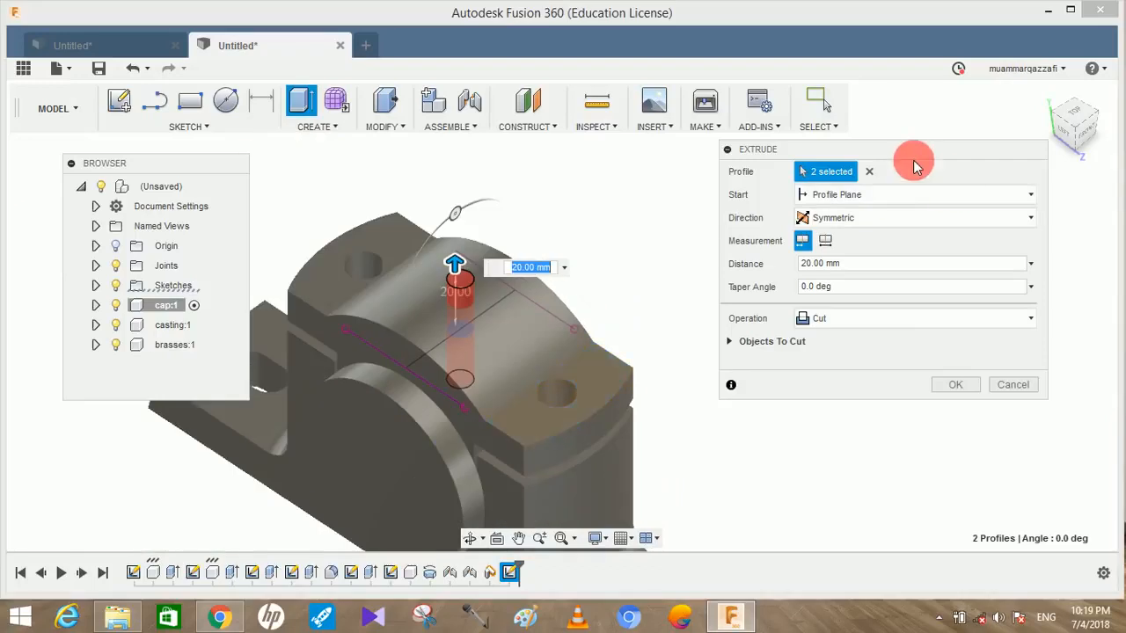
drag(454, 264, 458, 143)
shift+middle_drag(523, 256, 601, 258)
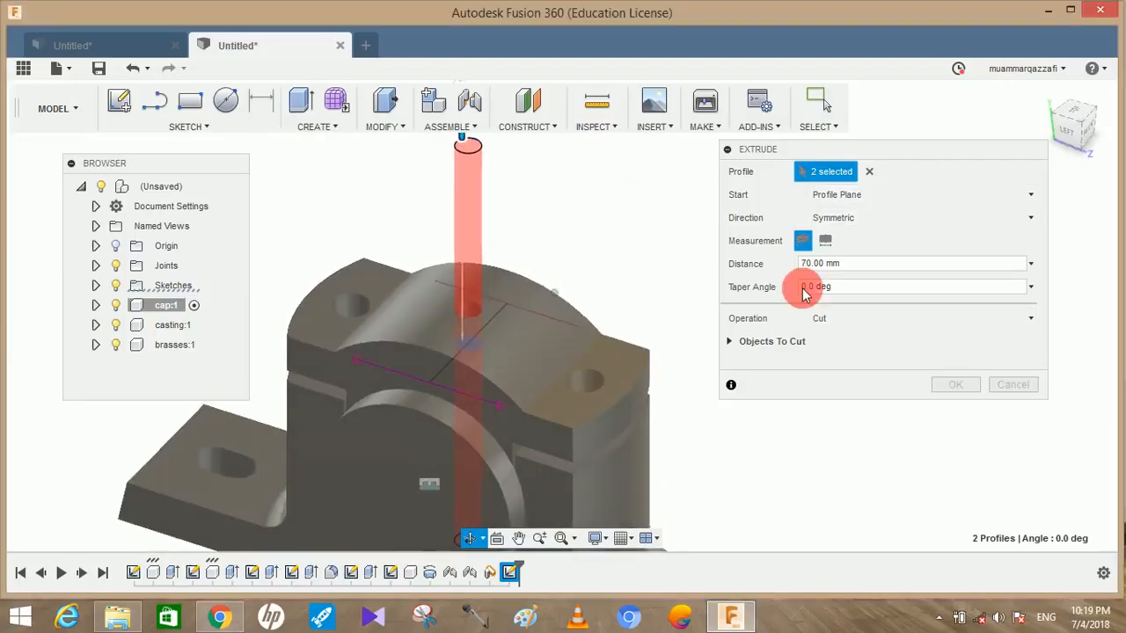
drag(889, 267, 801, 279)
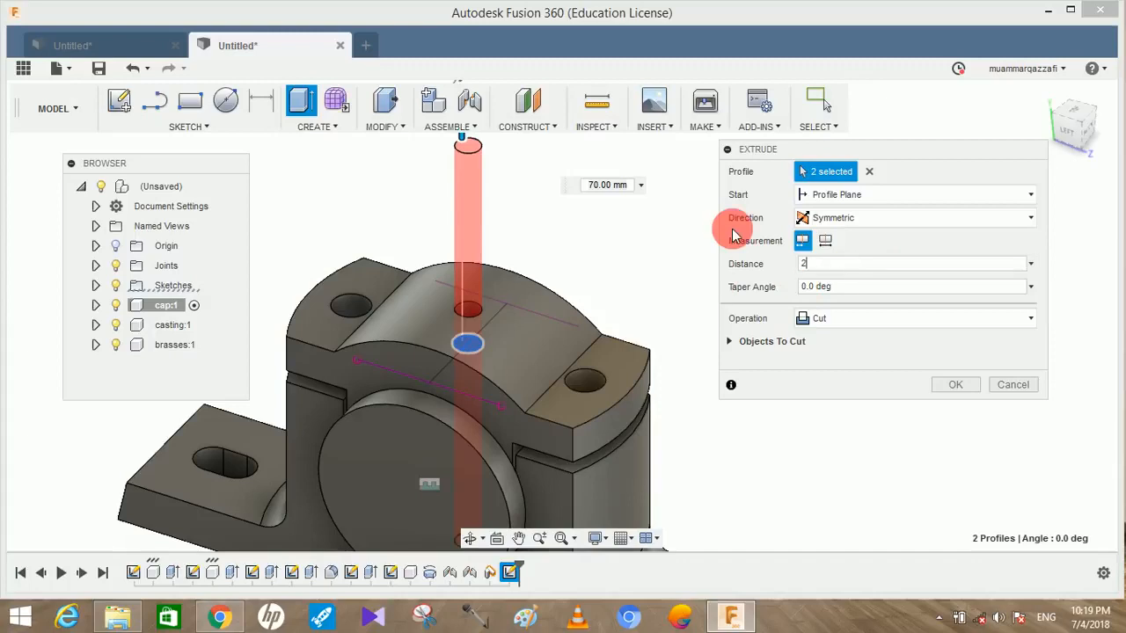
click(957, 385)
Step: Hide the cap and start a sketch on the flat end face of the brasses, capturing the current component positions
shift+middle_drag(786, 437, 767, 259)
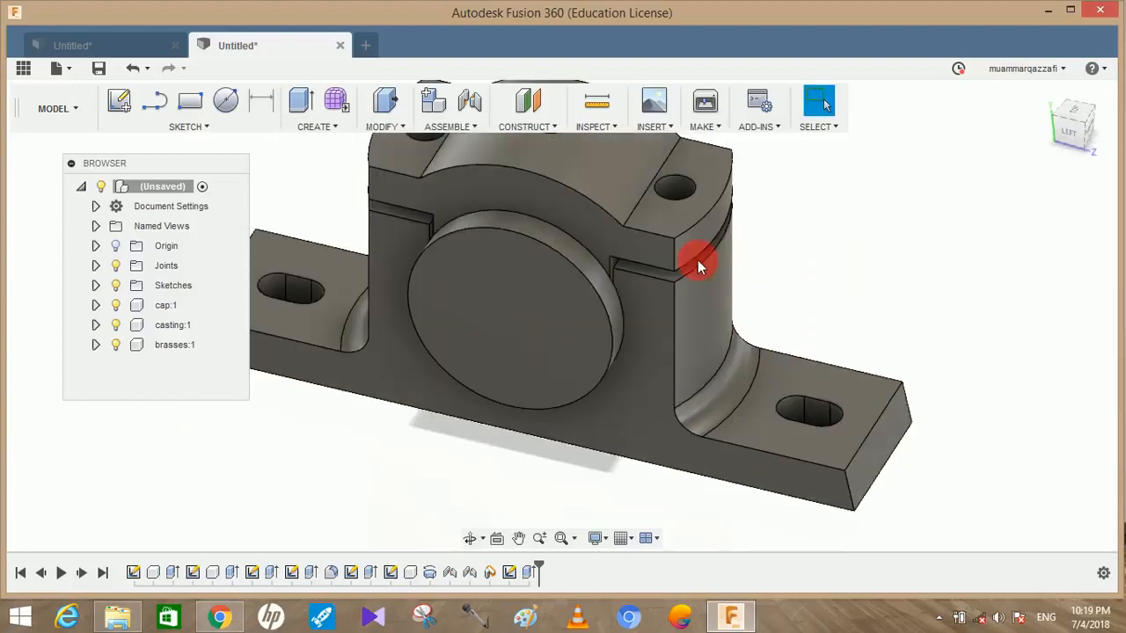
drag(619, 250, 656, 313)
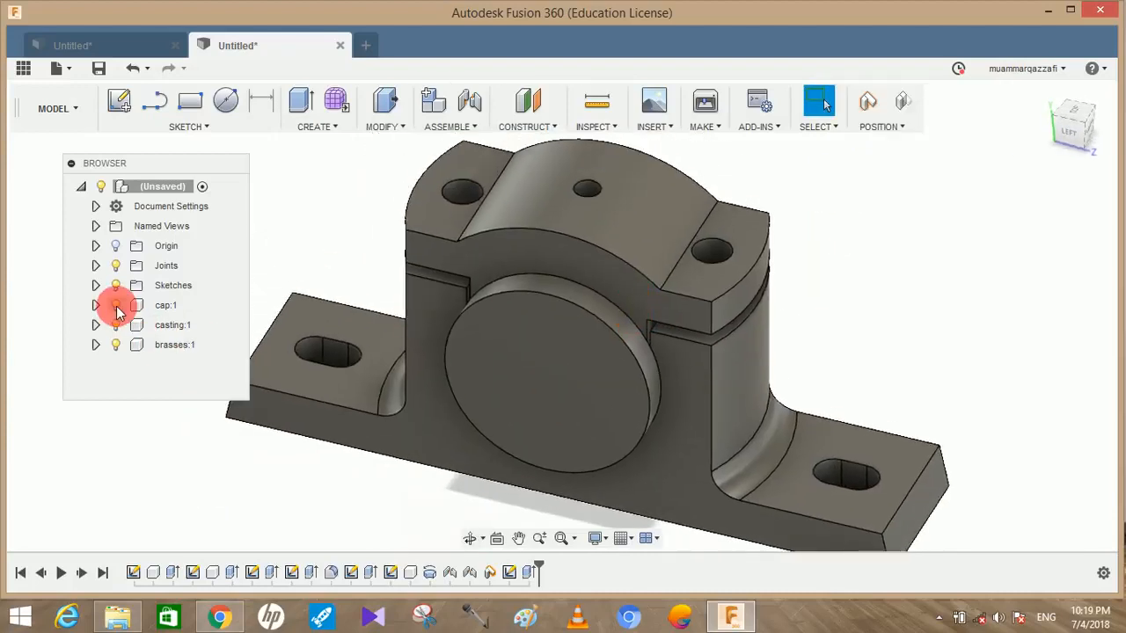
click(116, 306)
shift+middle_drag(923, 304, 914, 271)
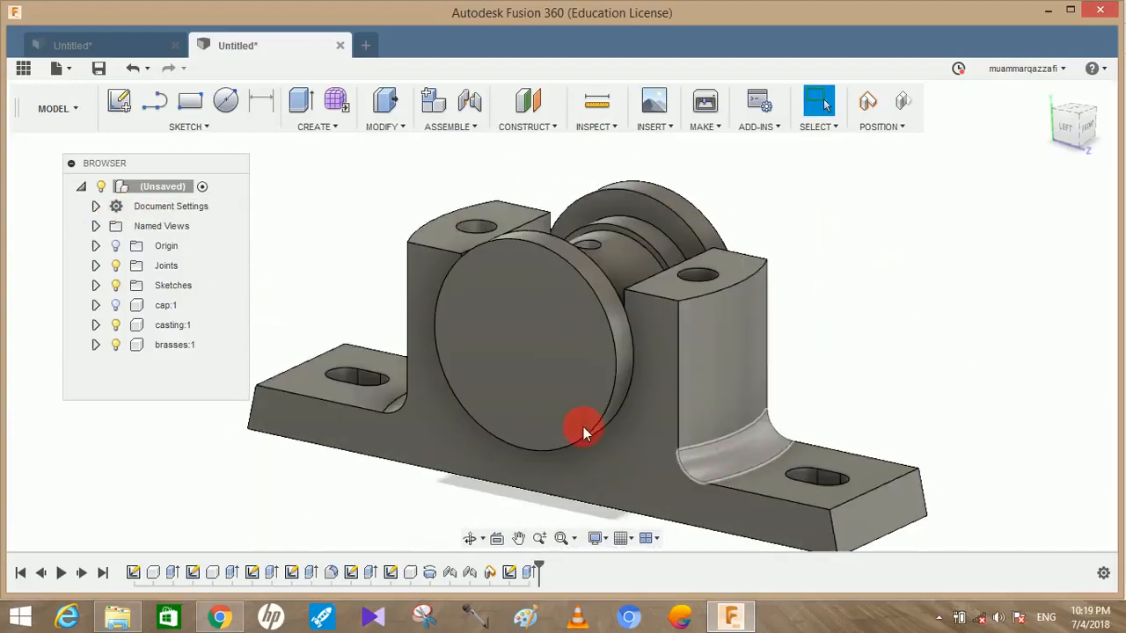
click(518, 366)
click(120, 104)
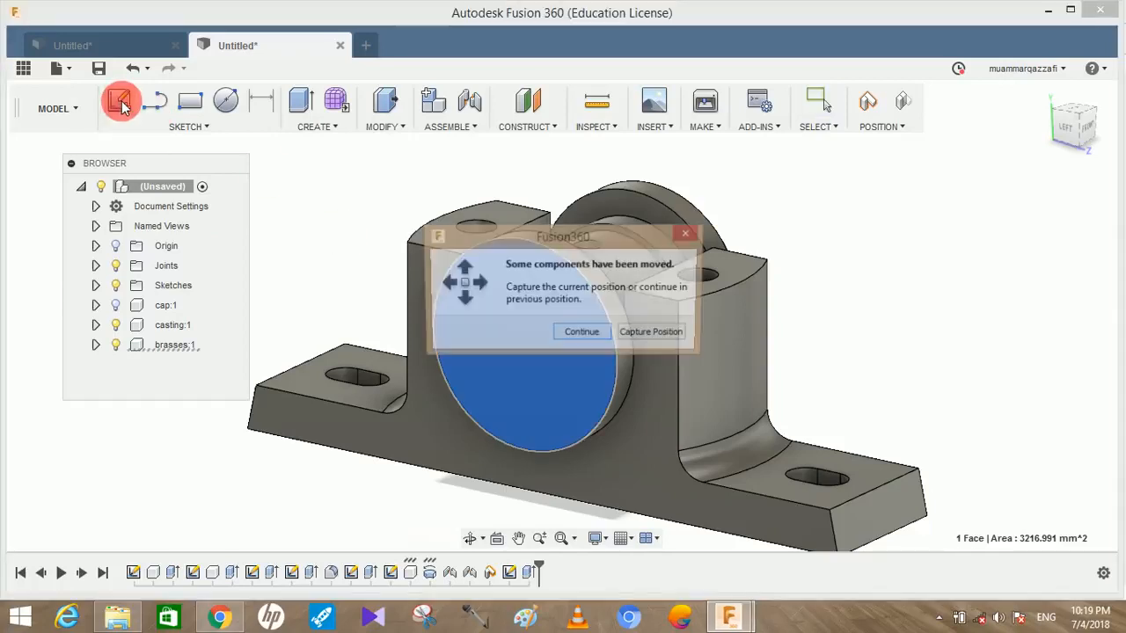
click(648, 334)
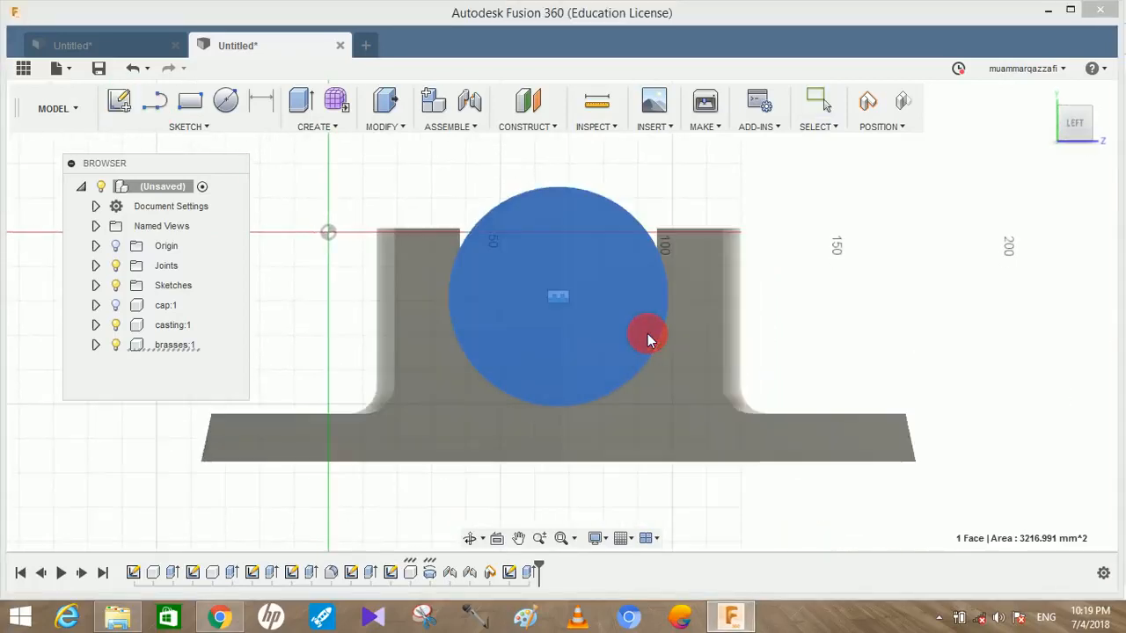
Step: Draw a 32 mm diameter circle centred on the end face of the brasses
key(c)
click(560, 300)
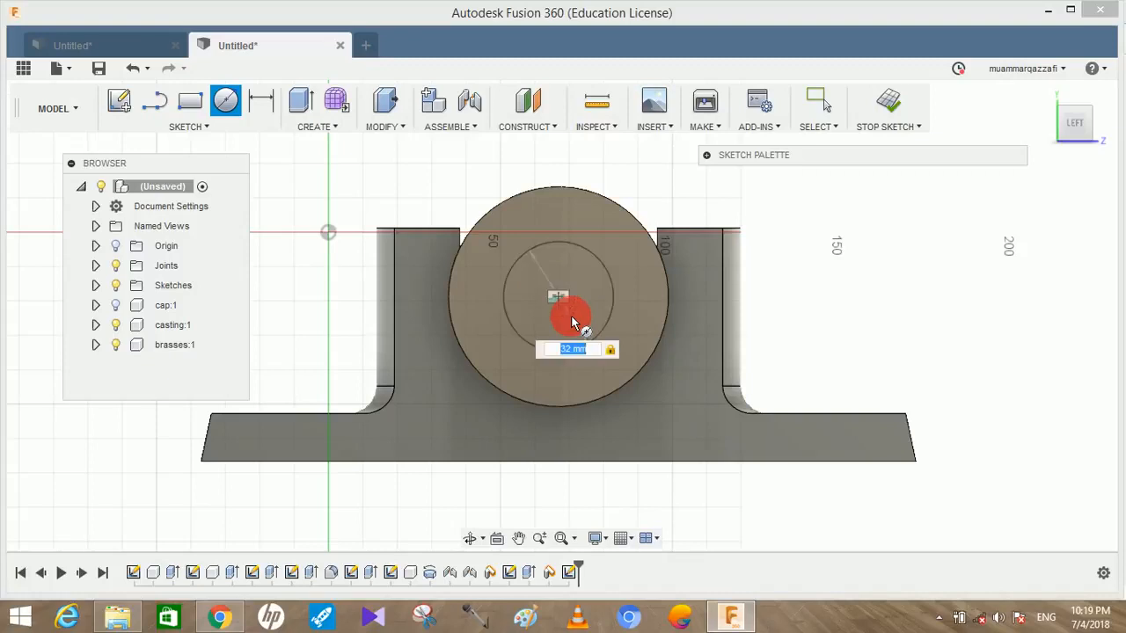
key(Return)
key(Escape)
Step: Cut the 32 mm circle through the full length of the brasses and show the cap again
click(299, 102)
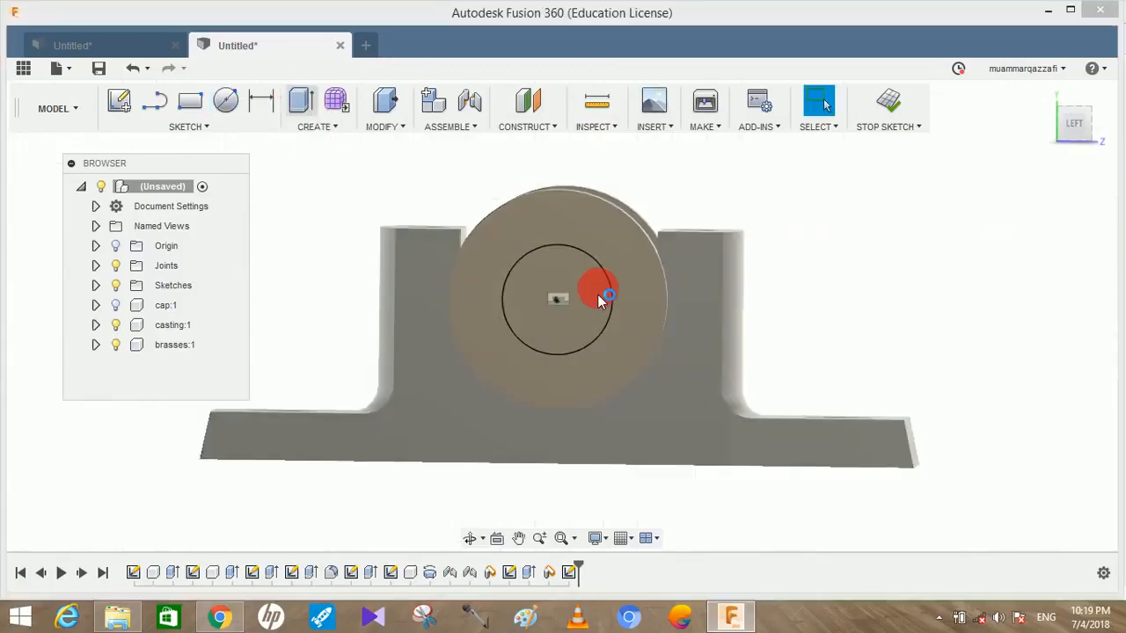
drag(516, 350, 767, 232)
click(935, 387)
shift+middle_drag(953, 332, 688, 318)
drag(887, 373, 259, 347)
click(124, 310)
click(937, 318)
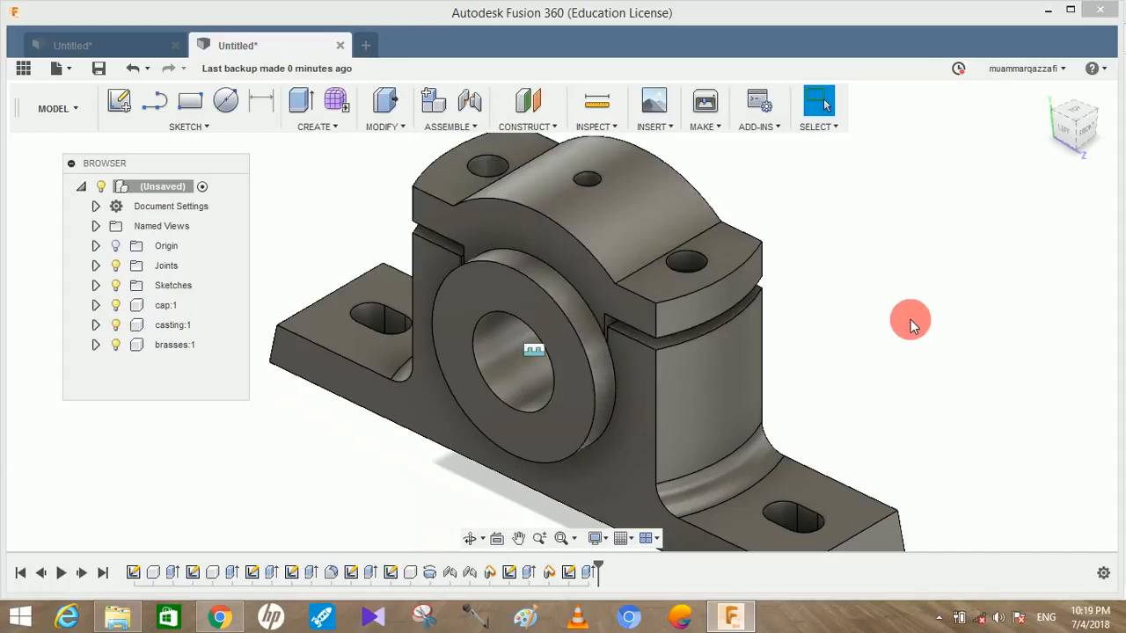
scroll(898, 341, down, 3)
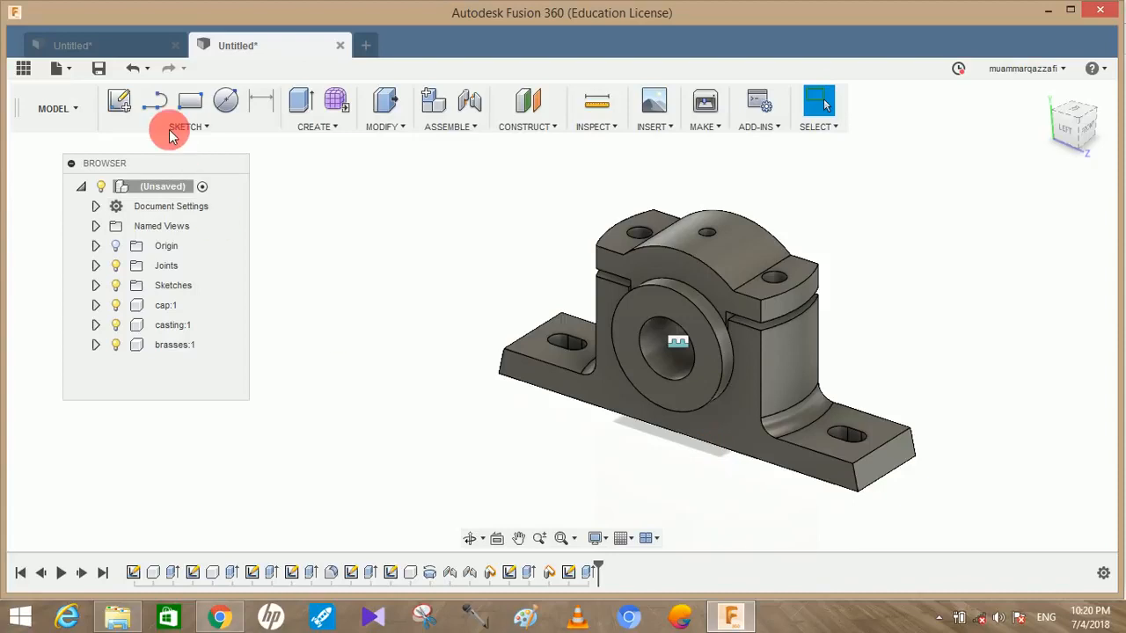
Step: Sketch a 24 mm diameter circle on the horizontal plane, in the empty space beside the assembly
click(135, 130)
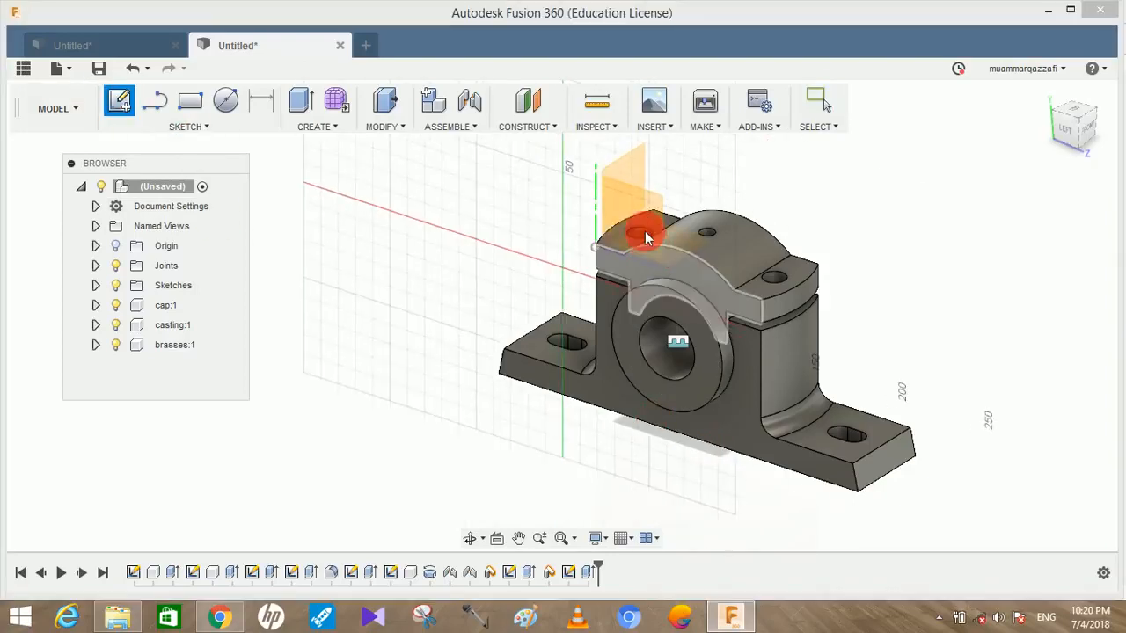
shift+middle_drag(678, 247, 838, 294)
click(838, 293)
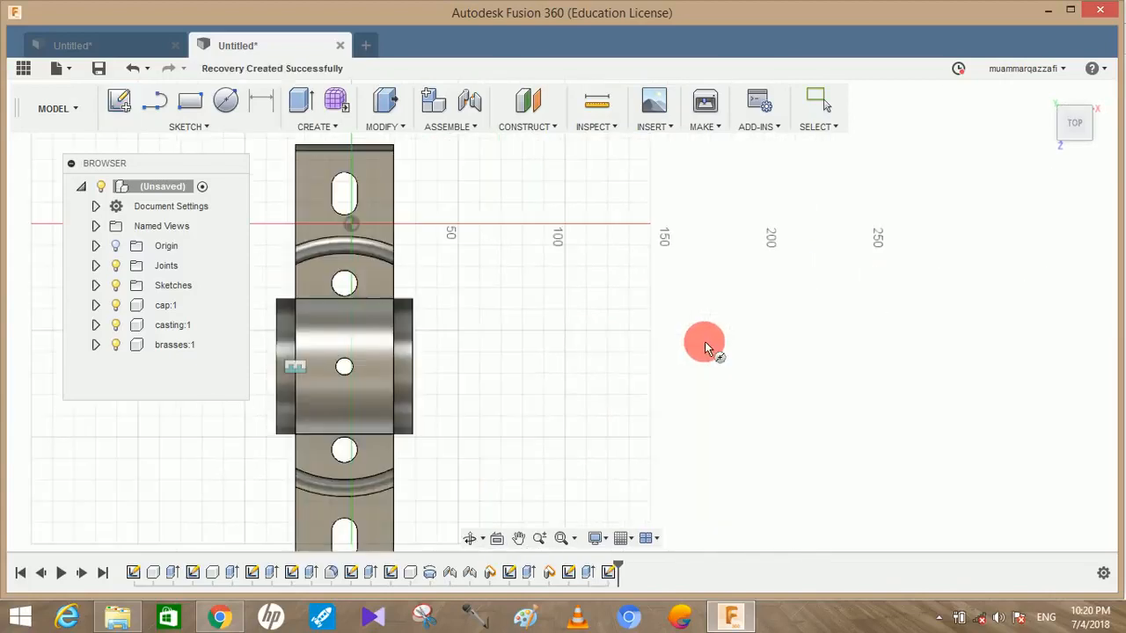
key(c)
click(616, 333)
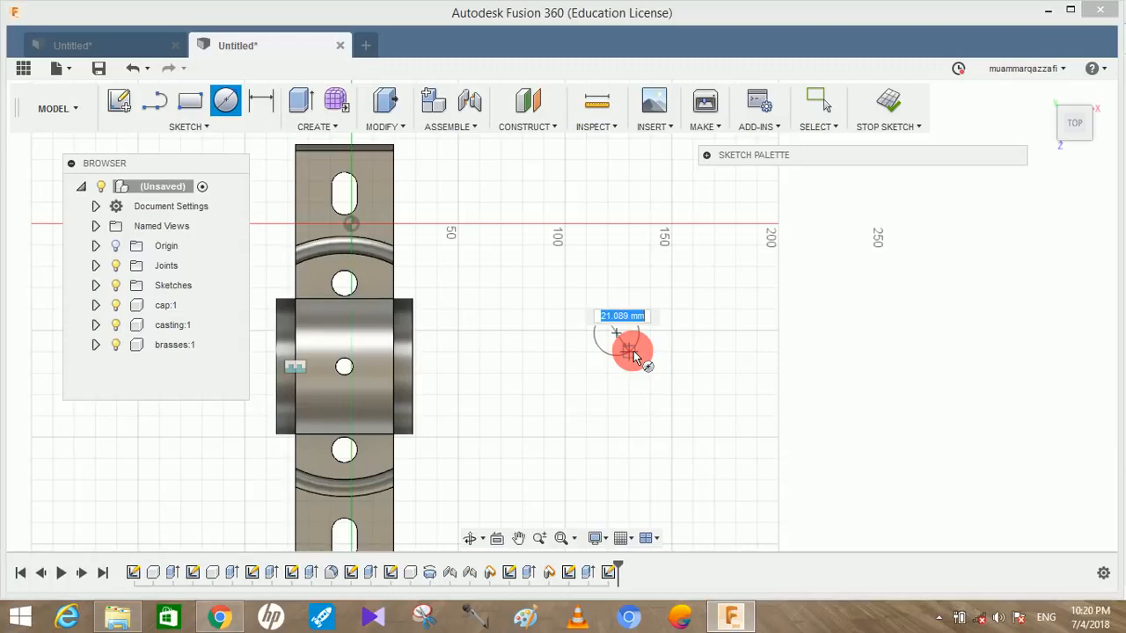
key(Return)
key(Escape)
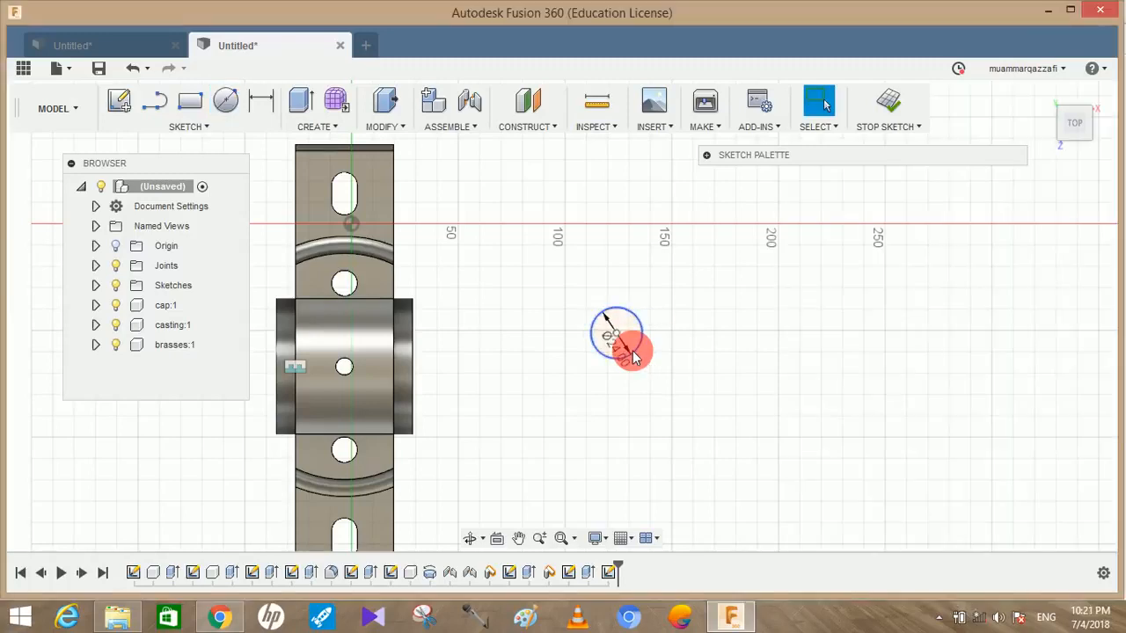
Step: Extrude the 24 mm circle 8 mm as a new component
click(287, 103)
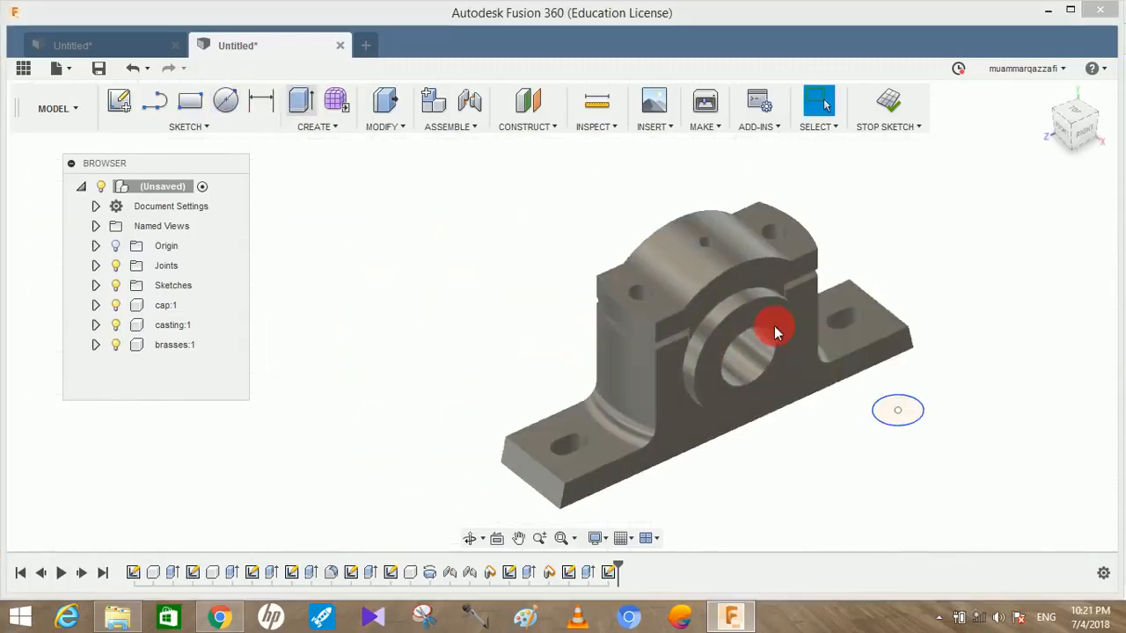
click(903, 417)
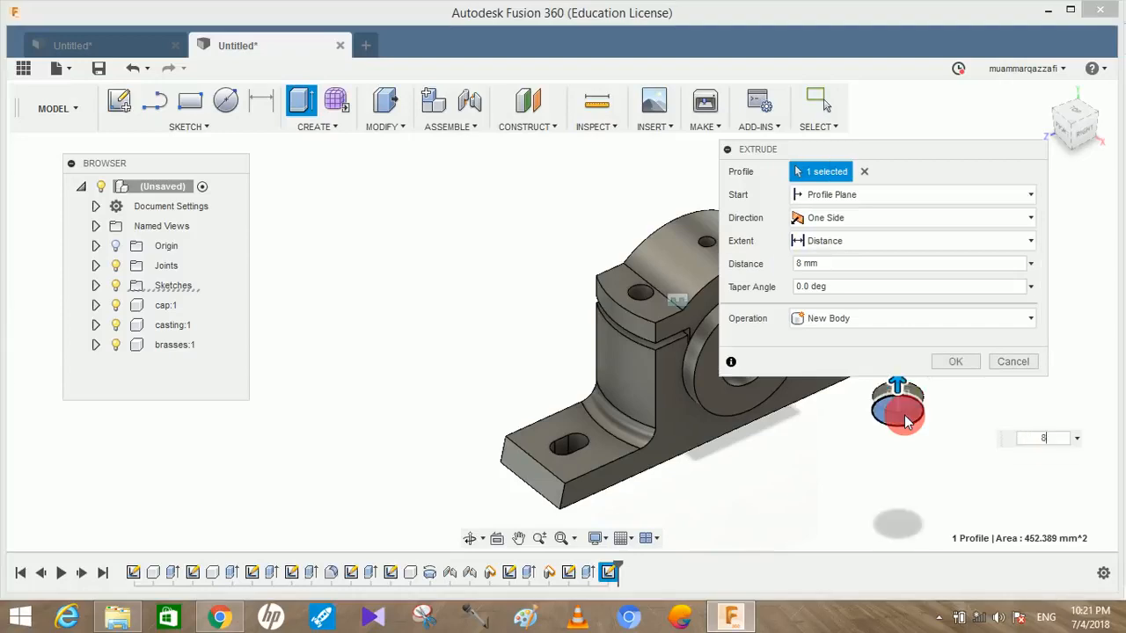
click(910, 318)
click(865, 422)
click(971, 371)
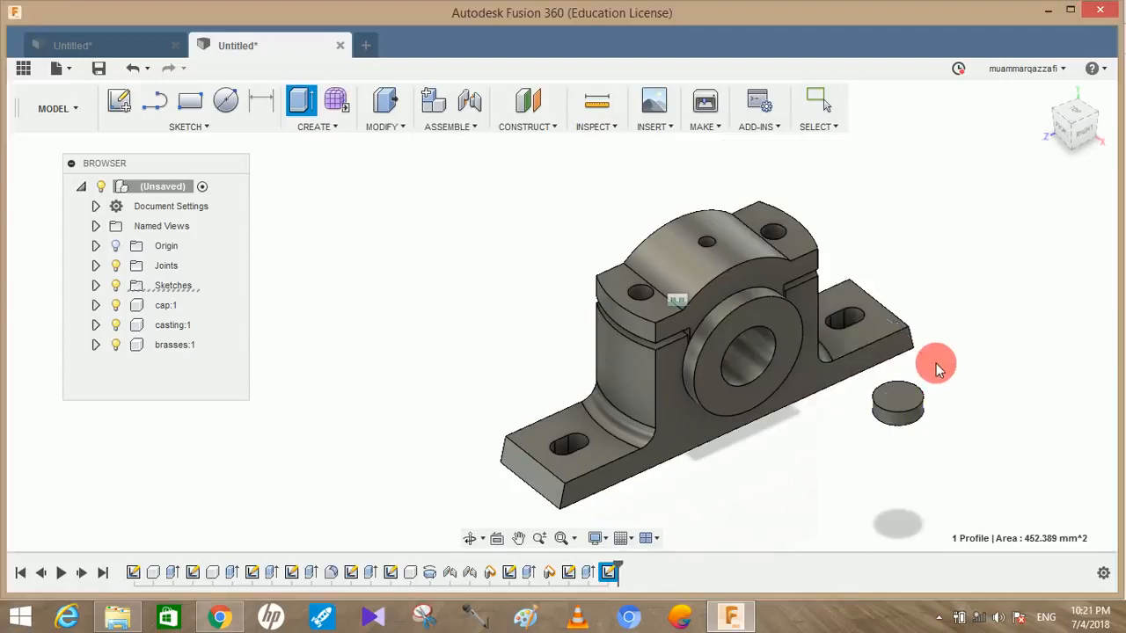
Step: Draw a 12 mm diameter circle centred on the disc's top face and move its diameter dimension clear of the disc
scroll(936, 406, up, 5)
middle_drag(936, 407, 842, 429)
key(c)
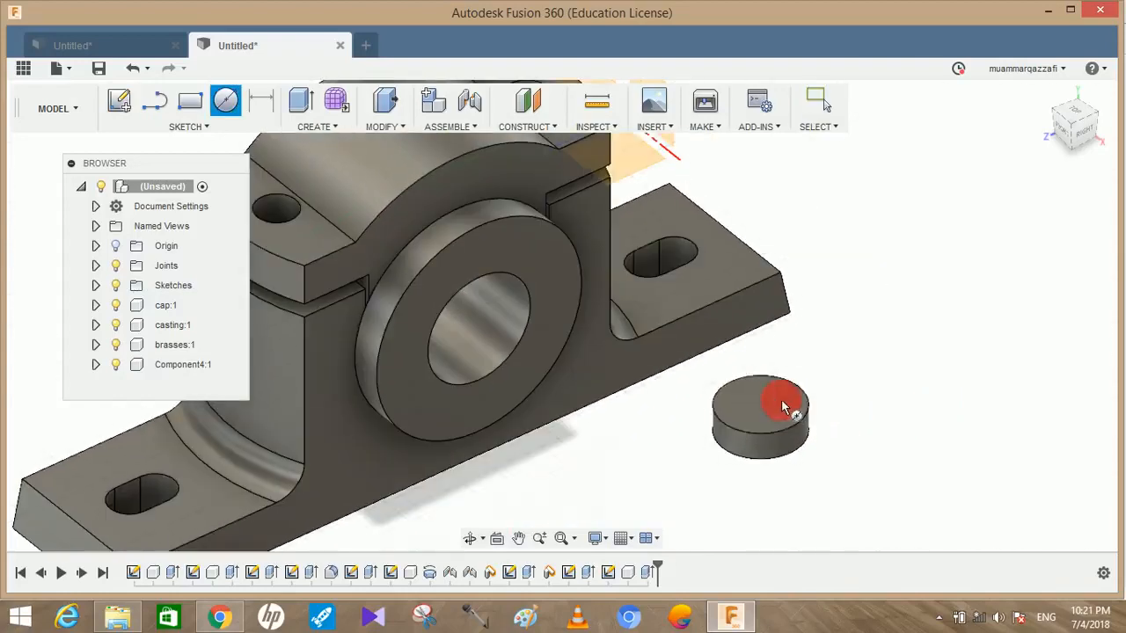
click(779, 408)
click(564, 332)
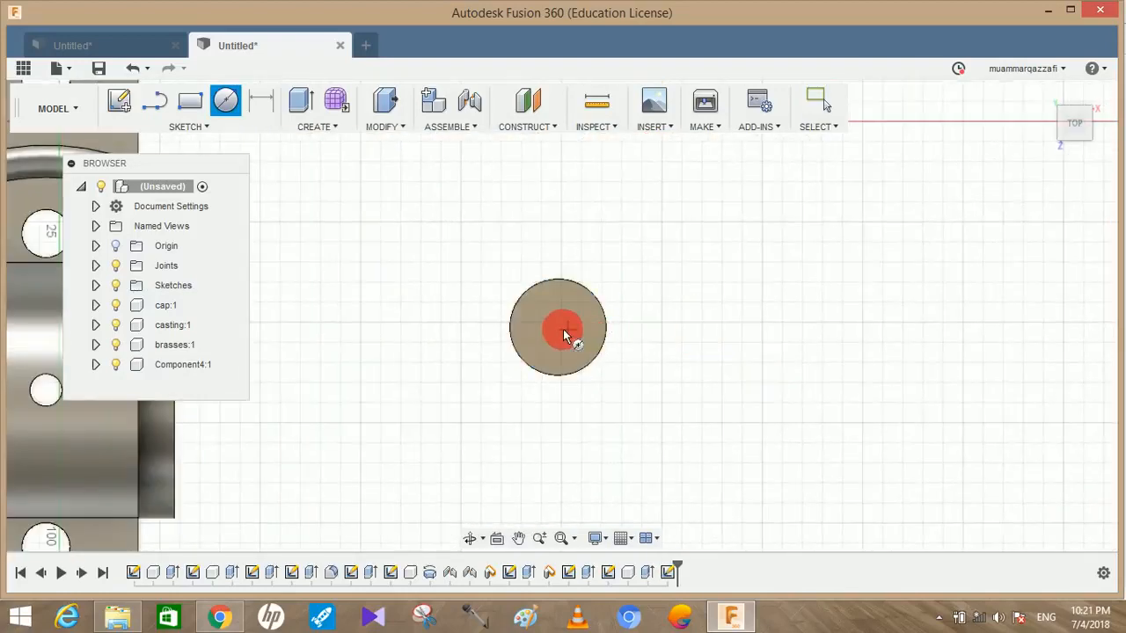
click(558, 329)
text(10)
key(Tab)
key(Return)
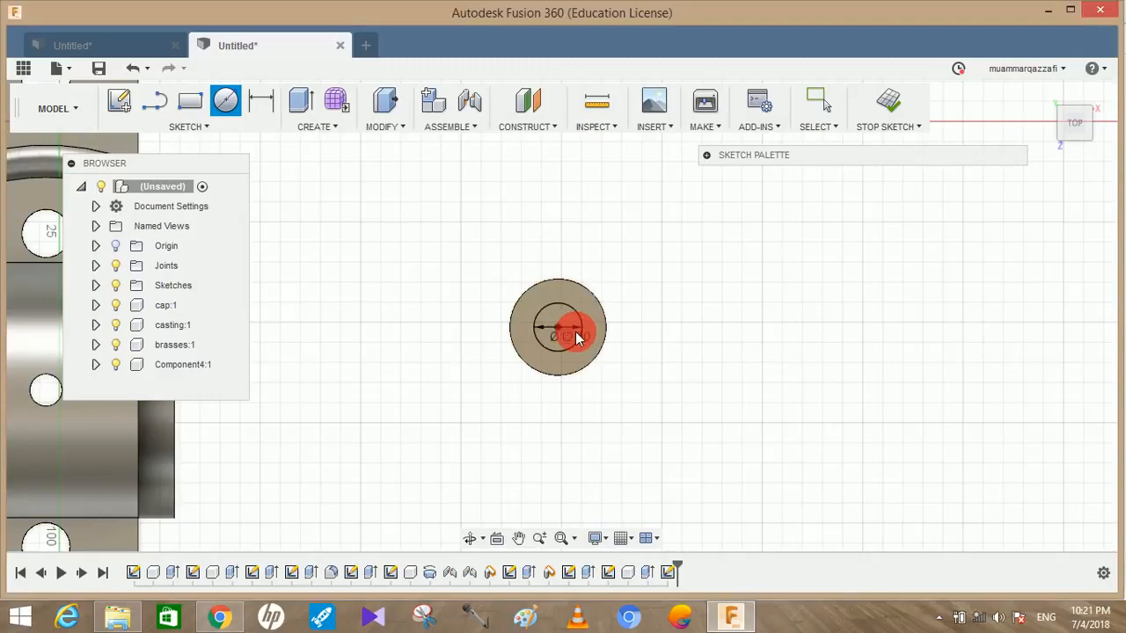
key(Escape)
click(571, 333)
drag(581, 350, 704, 362)
click(618, 307)
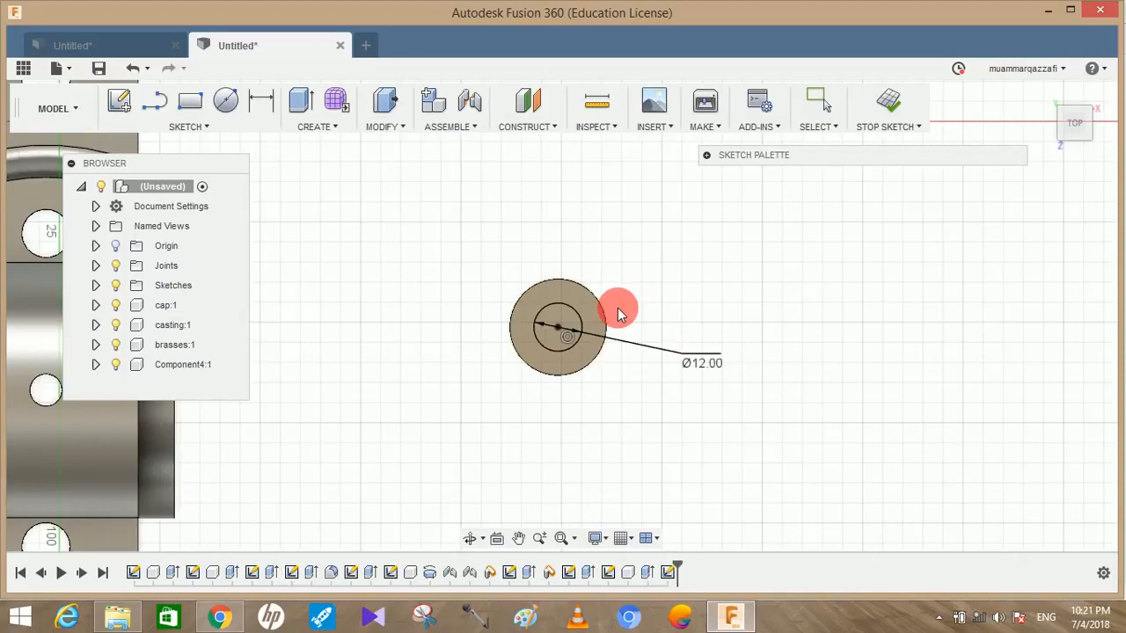
Step: Extrude the 12 mm circle 108 mm upward, joined to the disc, to form the bolt shank
click(301, 100)
click(771, 392)
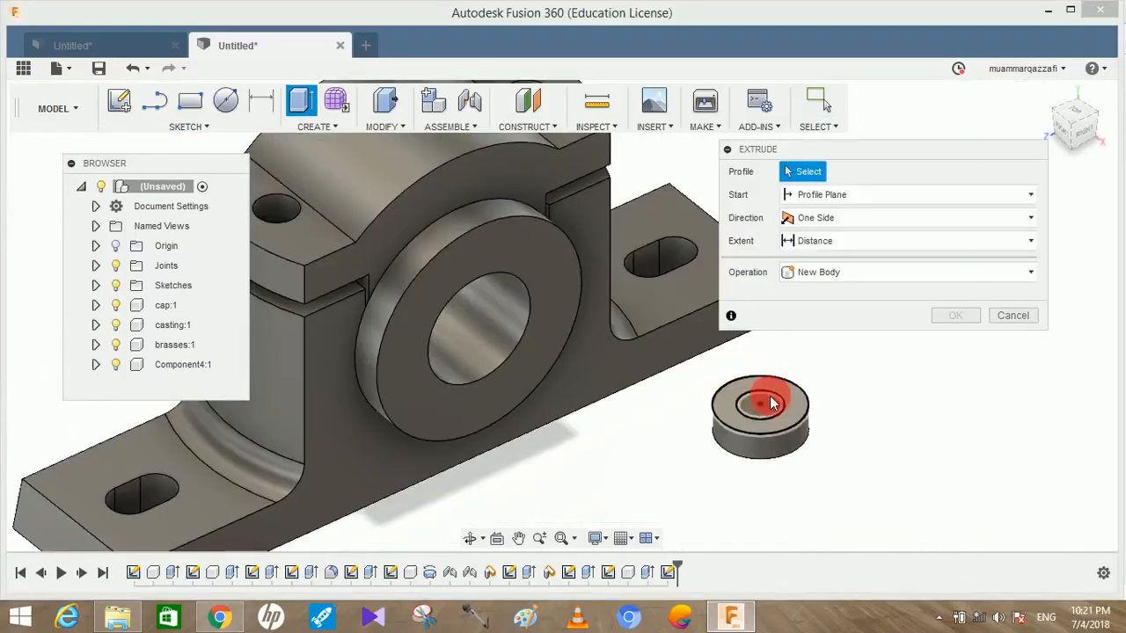
drag(771, 393, 762, 360)
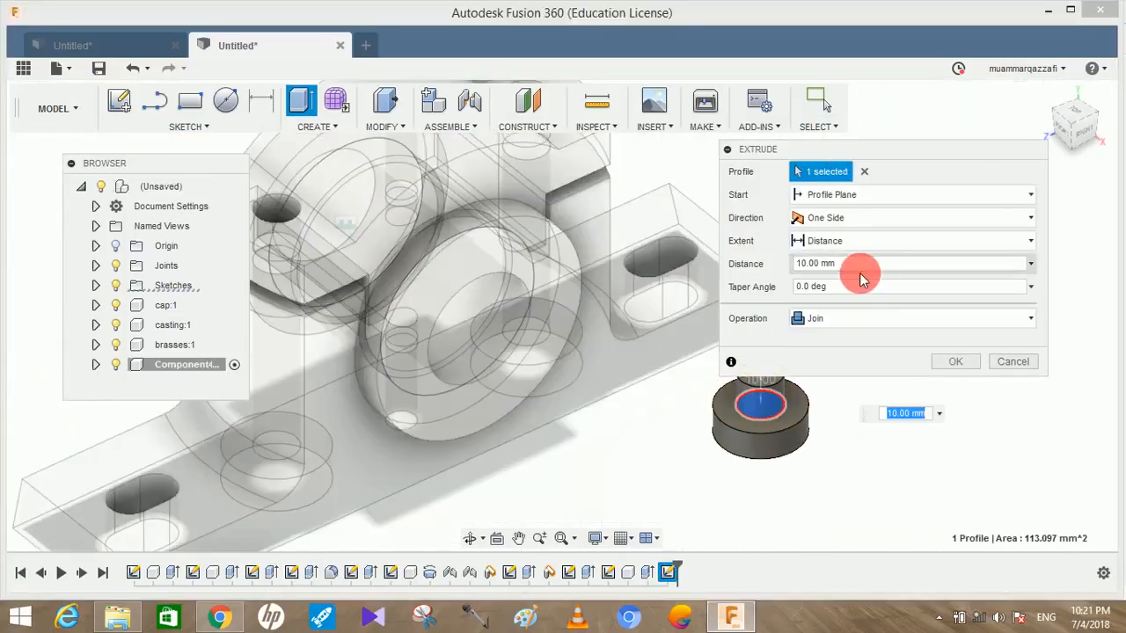
click(742, 255)
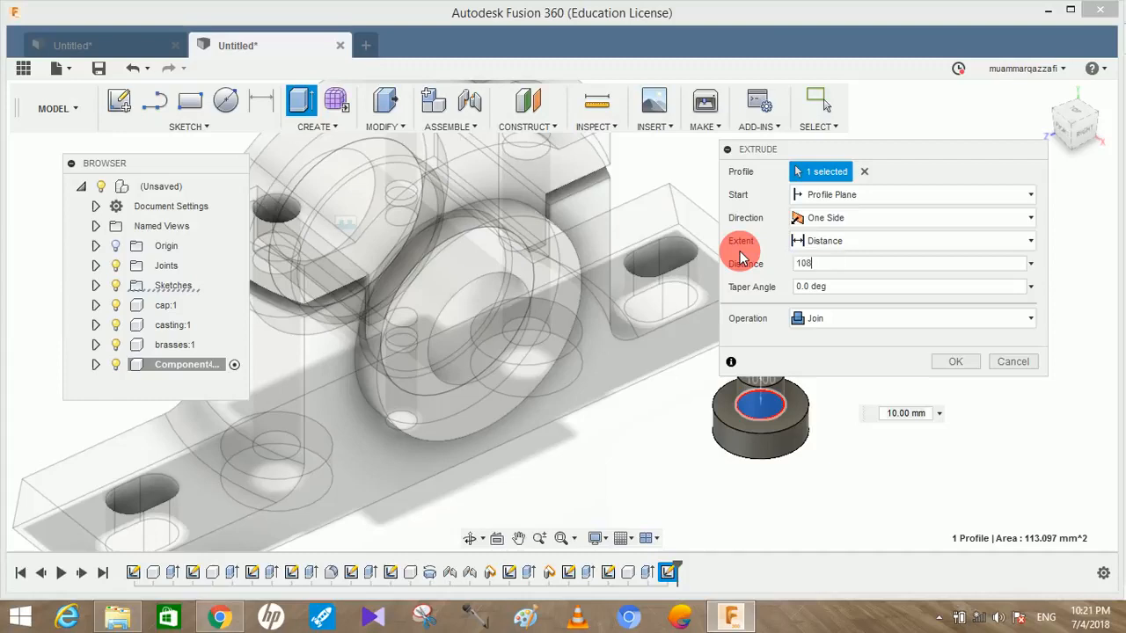
key(Return)
Step: Round the outer bottom edge of the bolt head with an 8 mm constant-radius fillet
scroll(739, 255, down, 3)
shift+middle_drag(811, 350, 814, 209)
scroll(796, 374, up, 1)
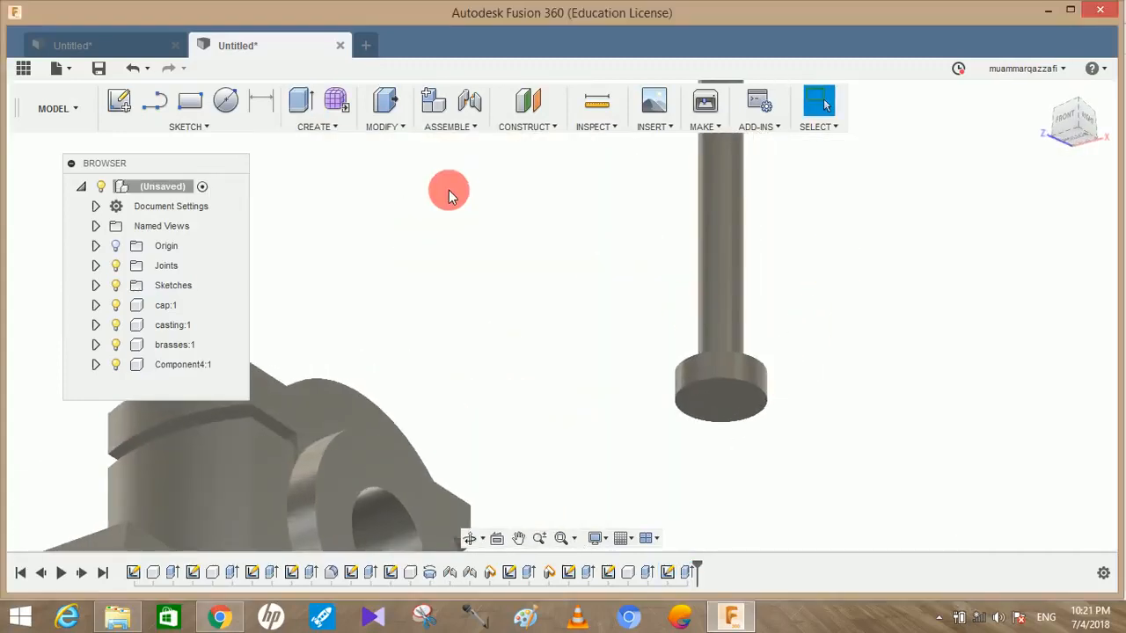
click(395, 129)
click(404, 166)
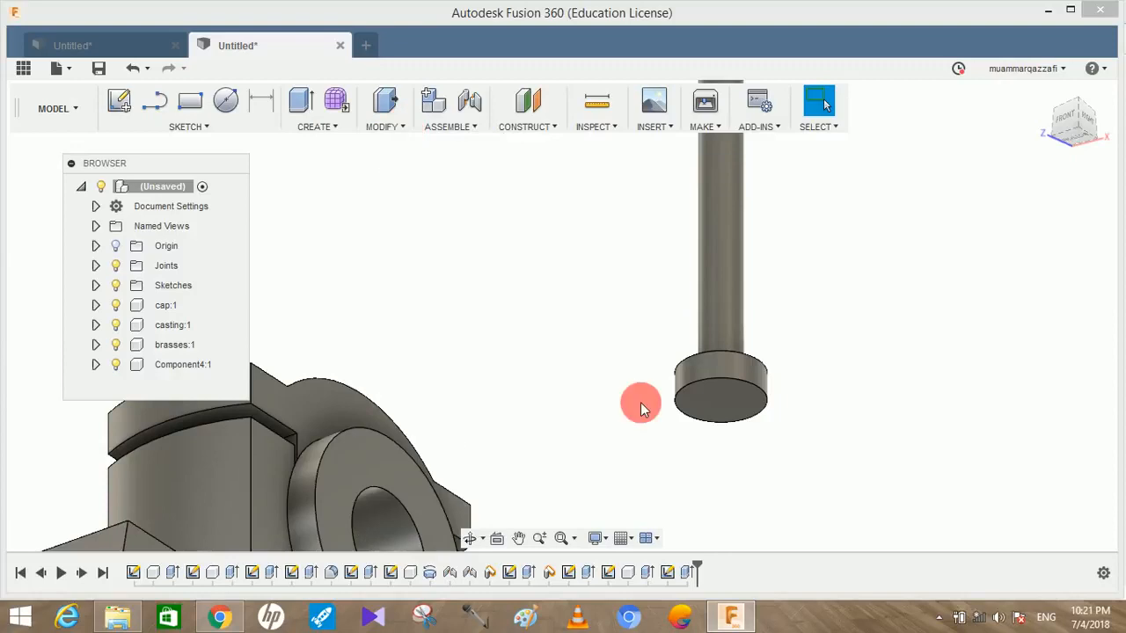
click(738, 384)
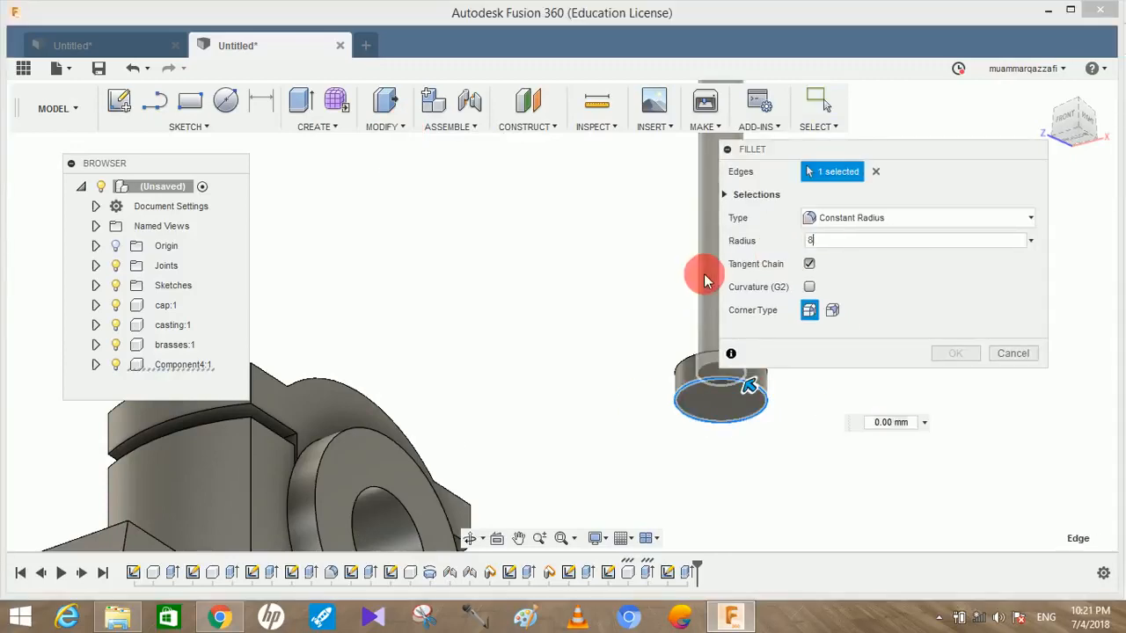
text(8)
click(953, 353)
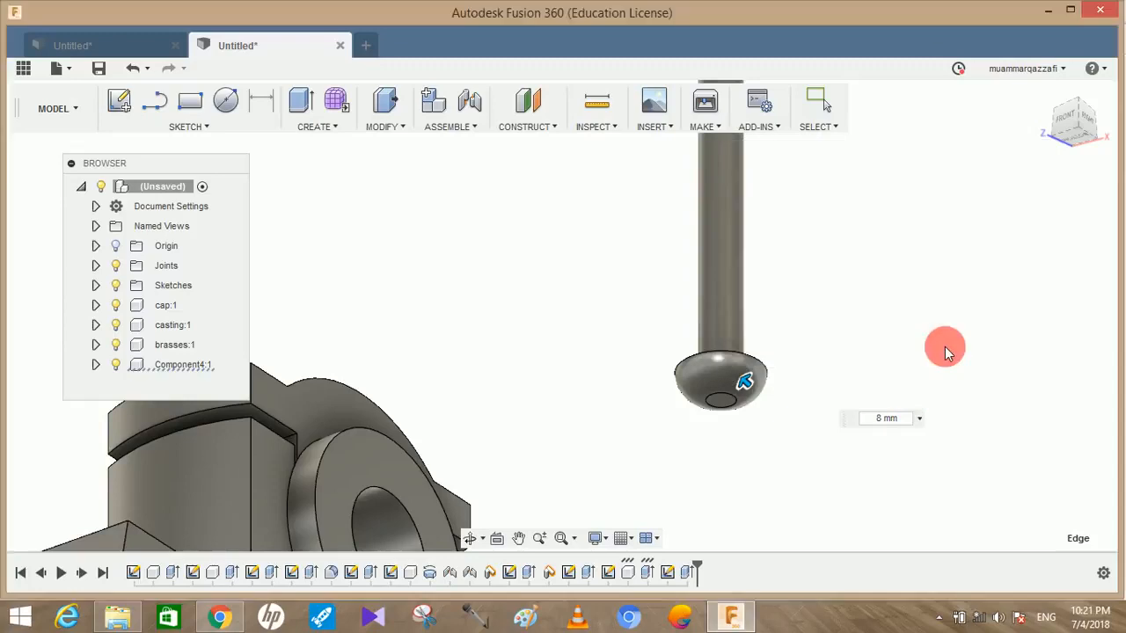
Step: Rename the new bolt component as "bolt"
scroll(817, 365, down, 3)
shift+middle_drag(853, 351, 840, 405)
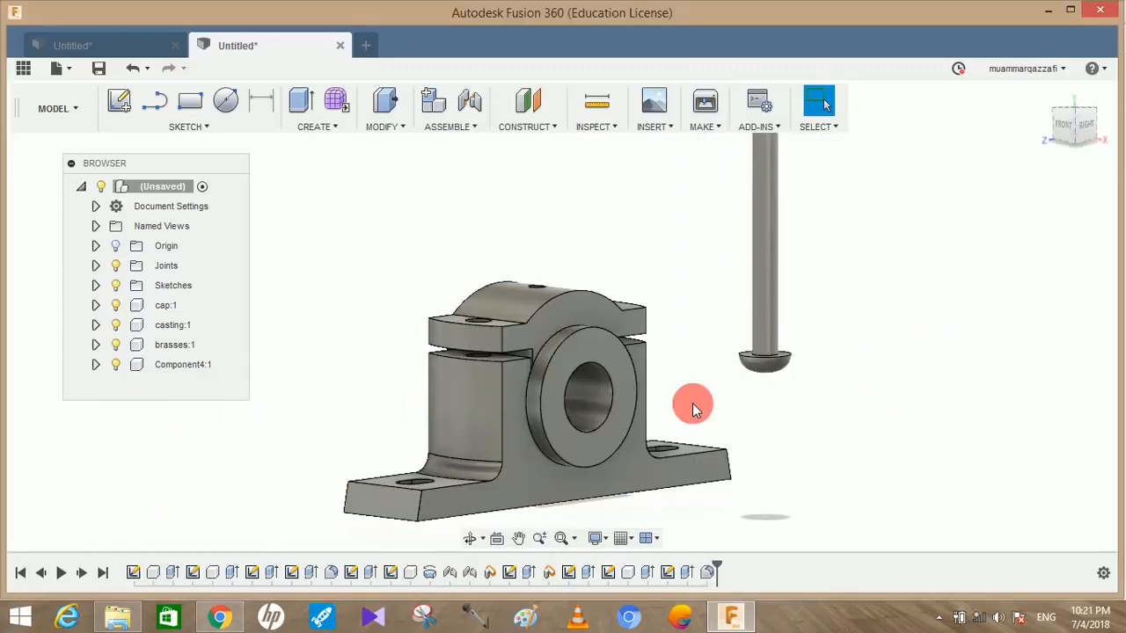
double_click(187, 365)
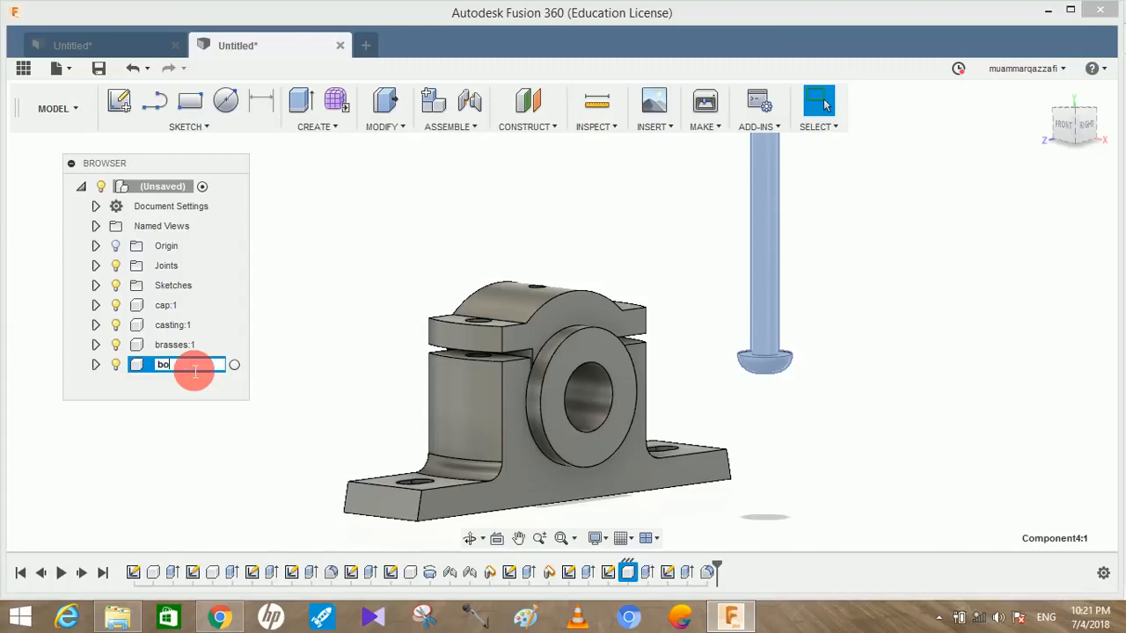
click(352, 274)
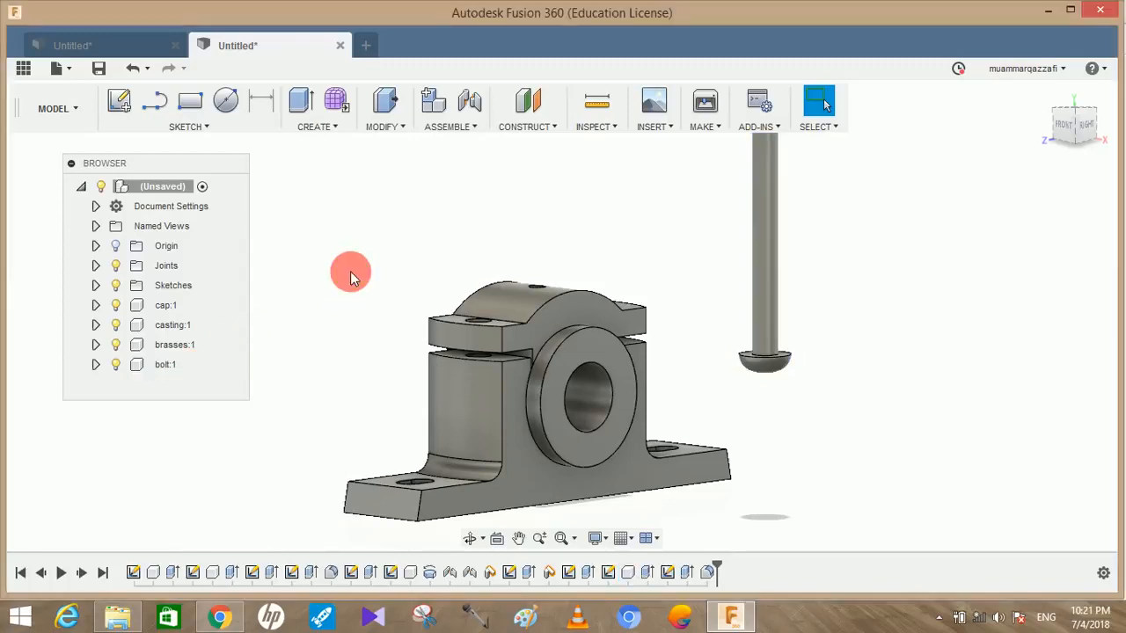
Step: Shift the bolt slightly in the space beside the plummer block
scroll(353, 273, down, 2)
shift+middle_drag(620, 239, 631, 259)
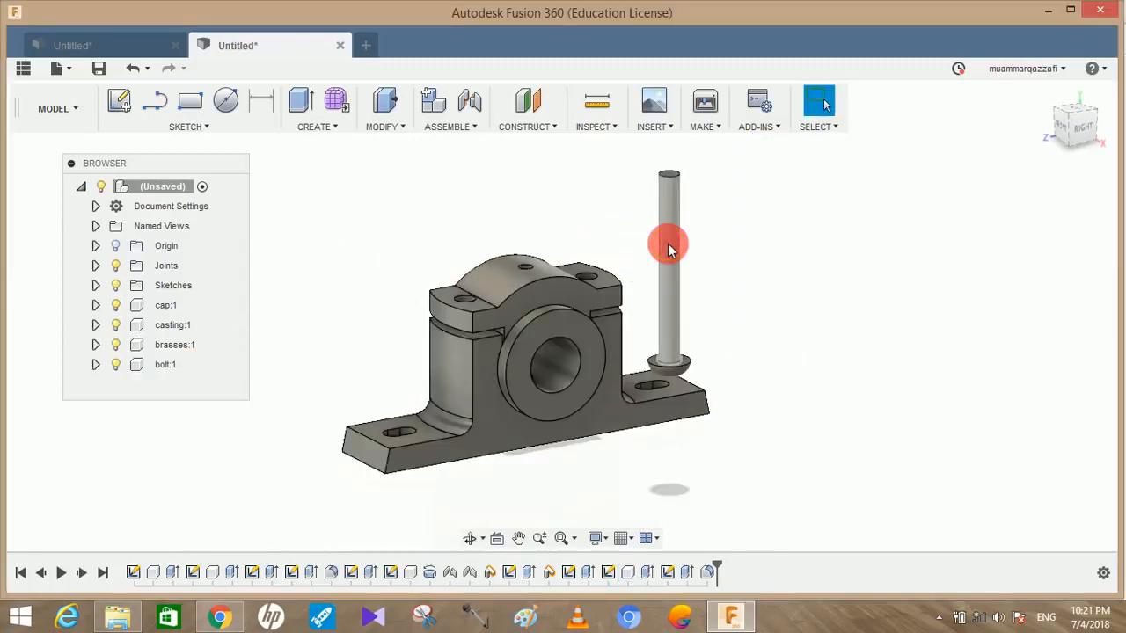
drag(602, 268, 564, 306)
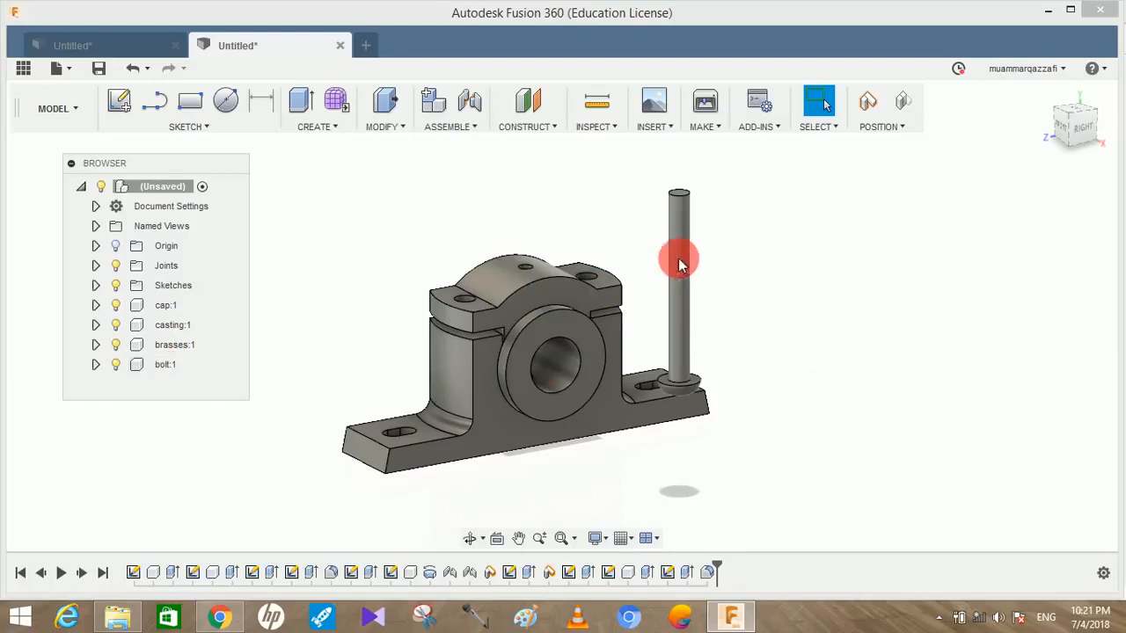
Step: Copy and paste the bolt component, capturing its current position, and place the copy about 178 mm away in X and 49 mm in Y
right_click(143, 364)
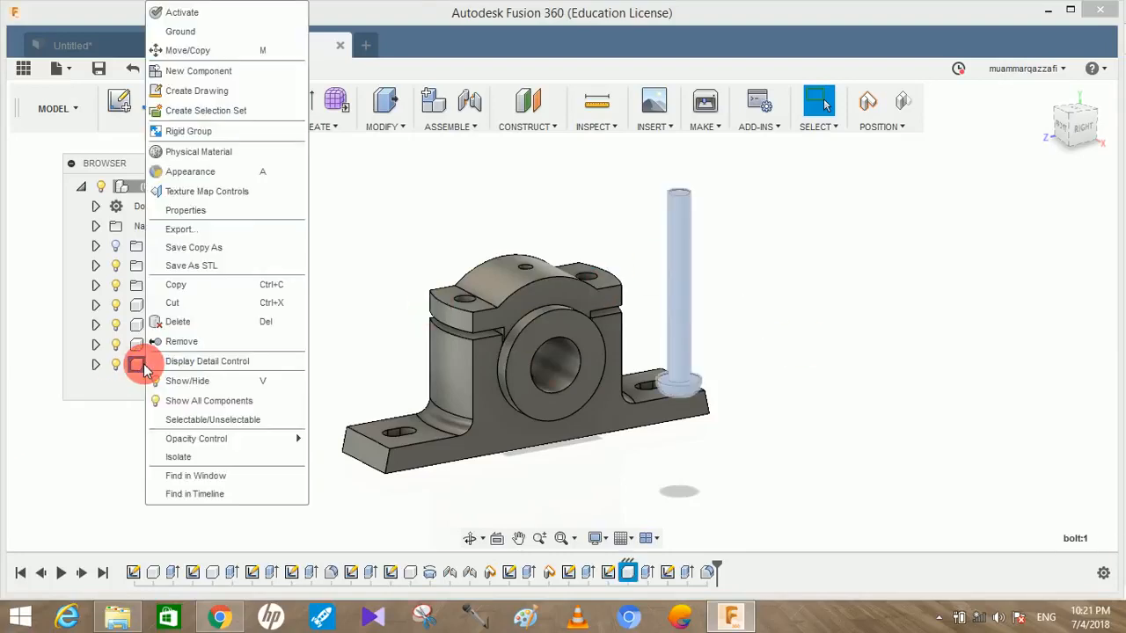
click(211, 285)
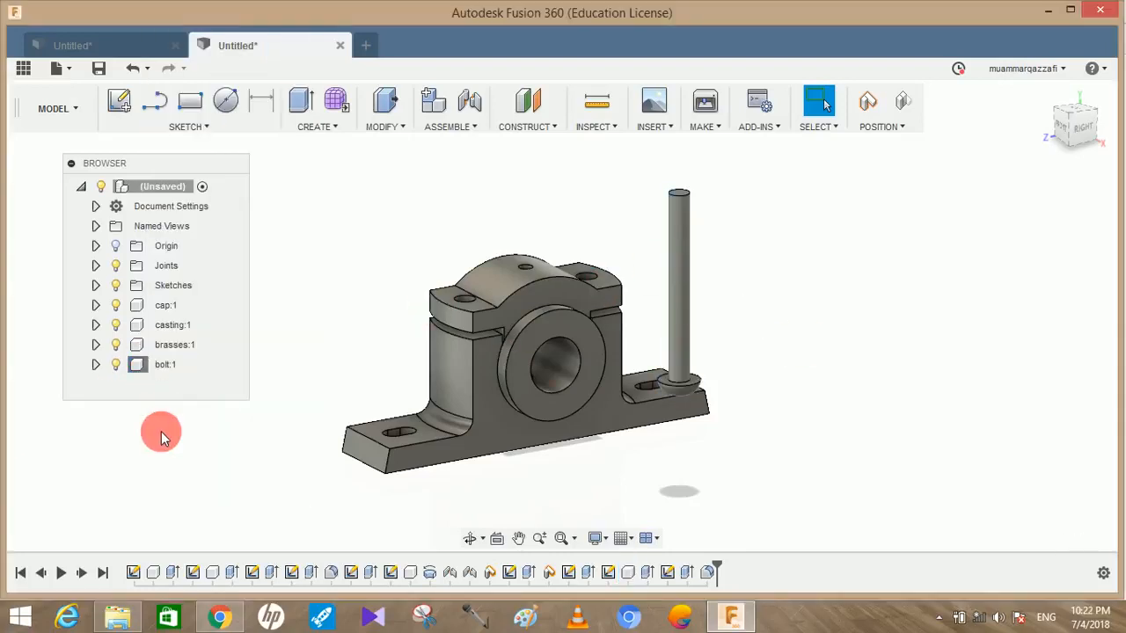
right_click(161, 437)
click(169, 160)
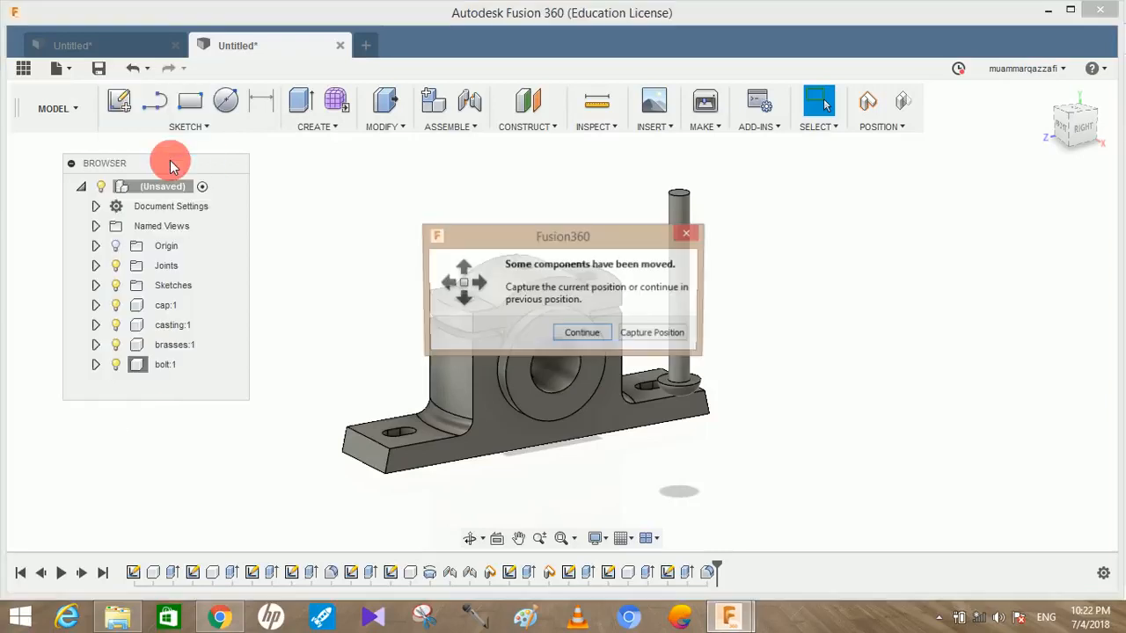
click(632, 337)
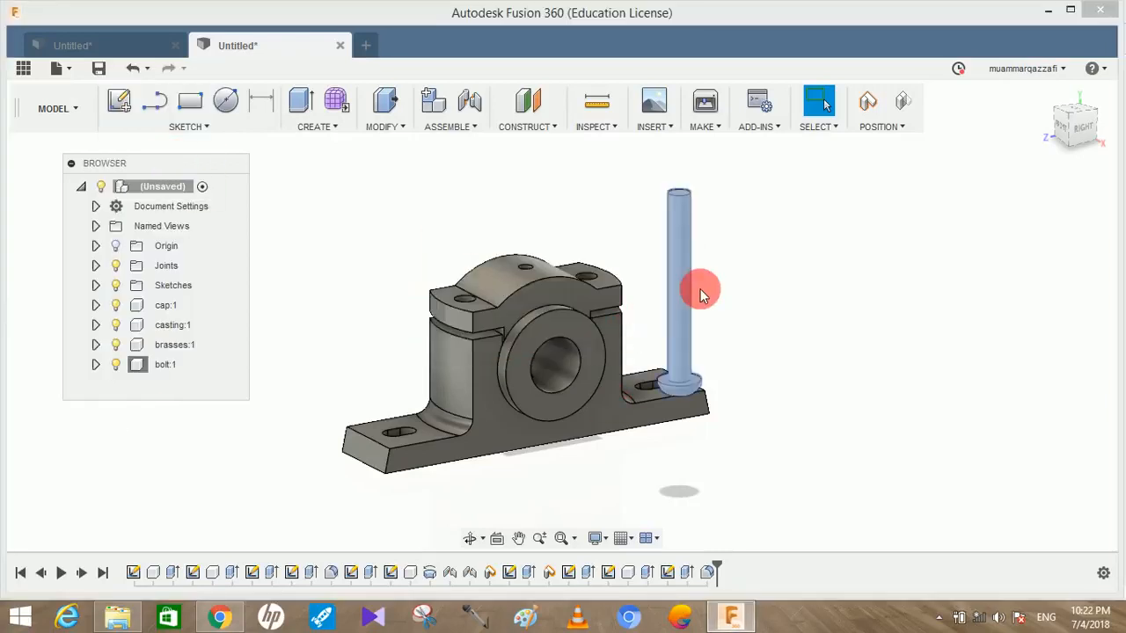
drag(702, 304, 857, 319)
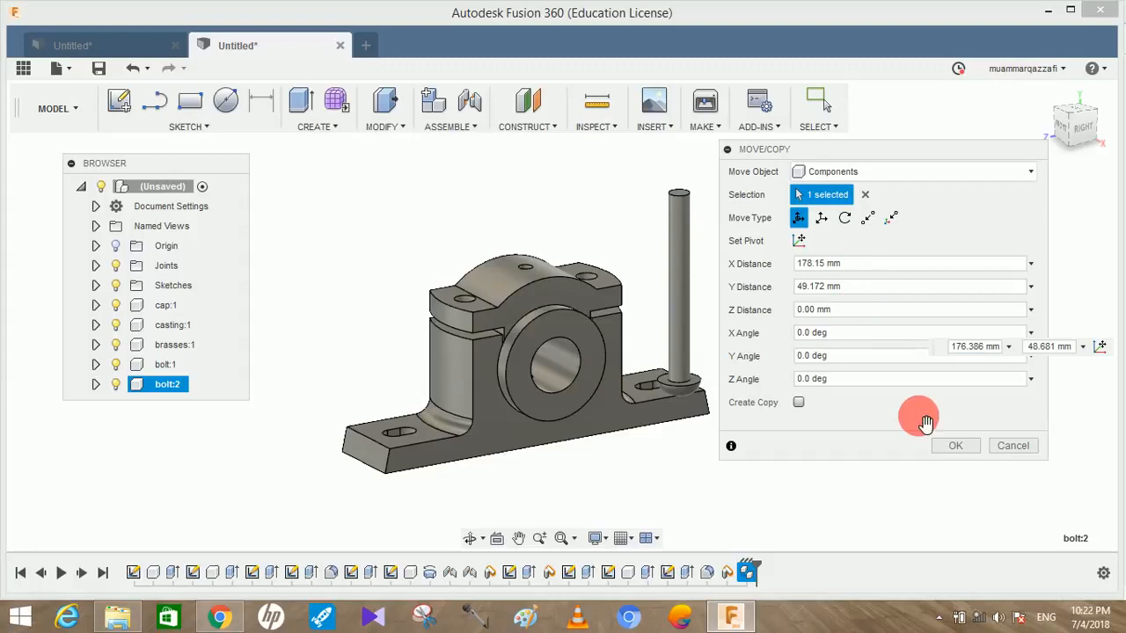
click(954, 445)
Step: Add a modeled M12x1.75 ISO Metric thread, class 6g, right hand, along 40 mm from the free end of the bolt shank
shift+middle_drag(891, 303, 770, 252)
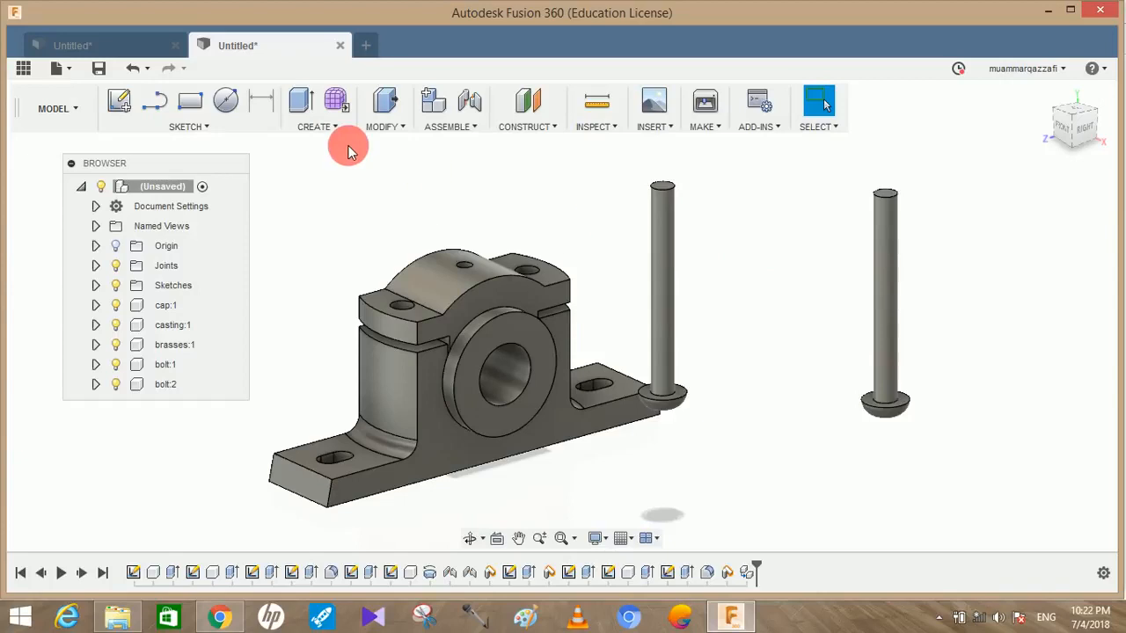
click(330, 128)
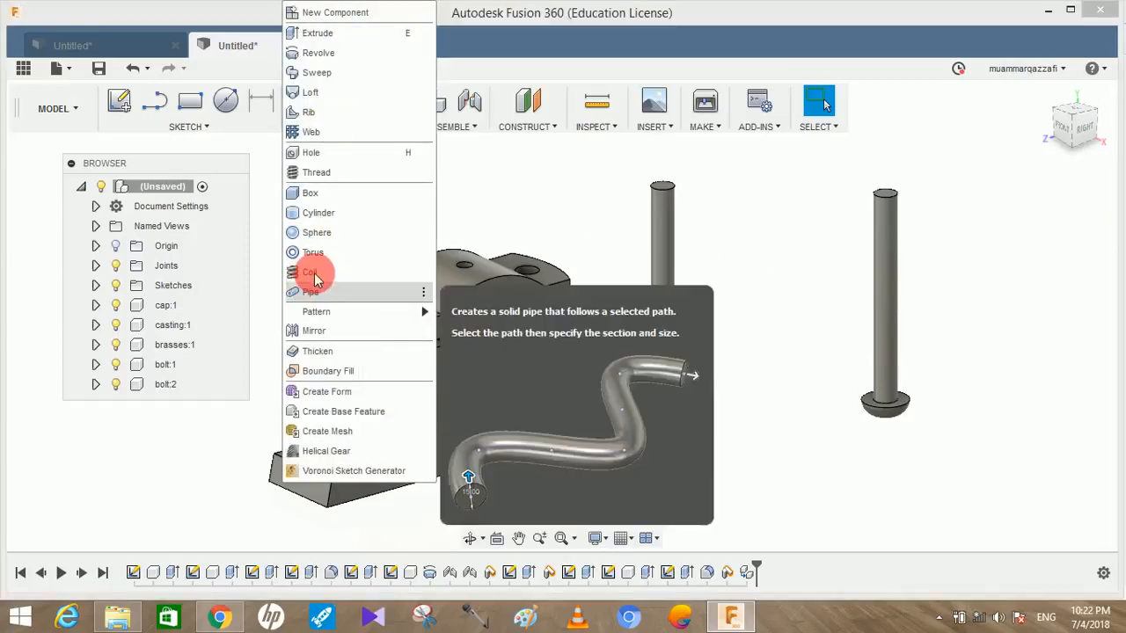
click(332, 175)
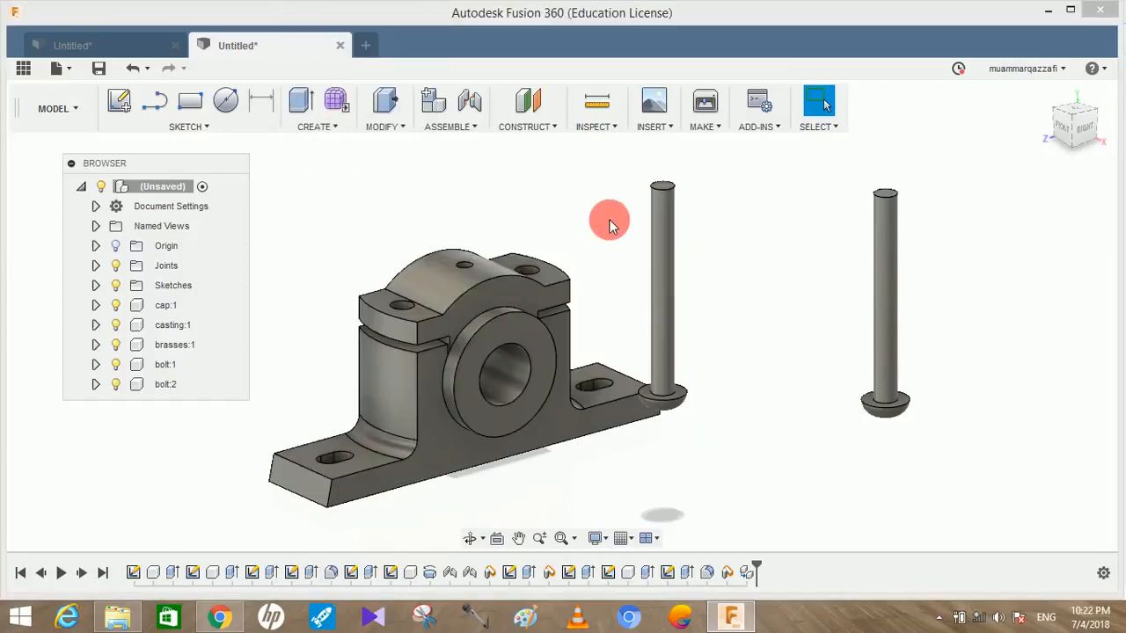
click(655, 226)
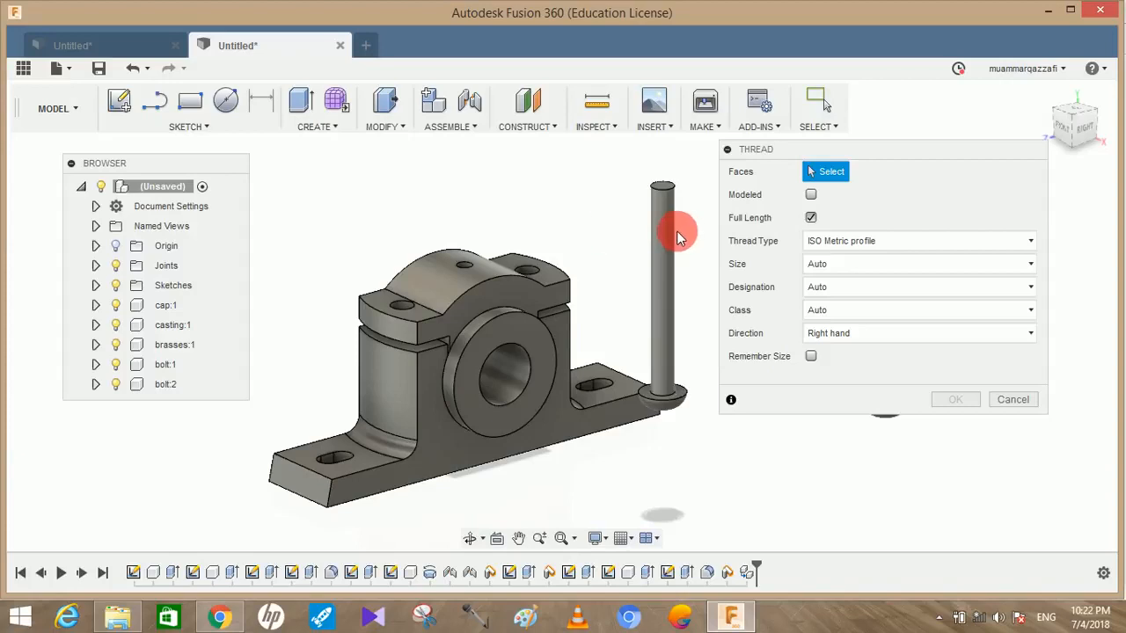
click(655, 265)
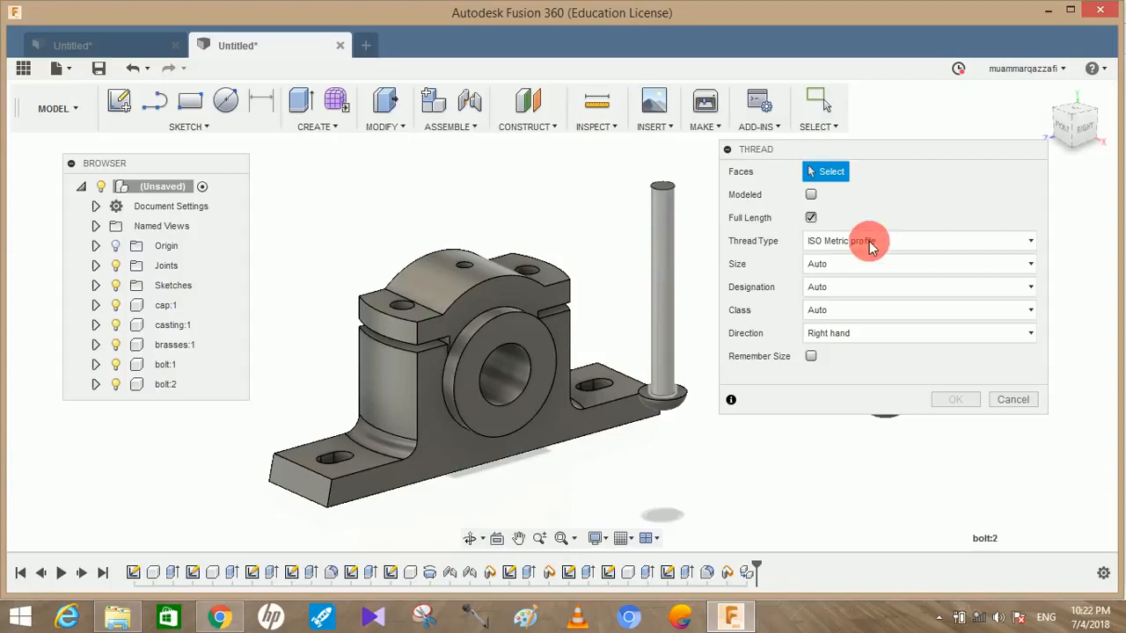
click(809, 194)
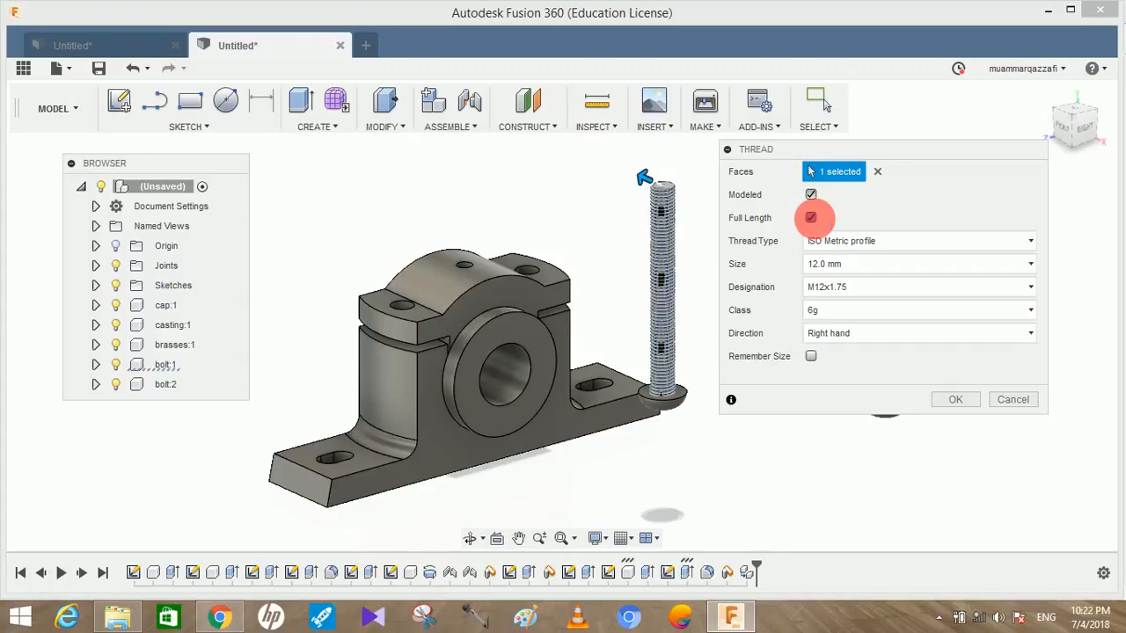
click(810, 217)
drag(657, 219, 661, 240)
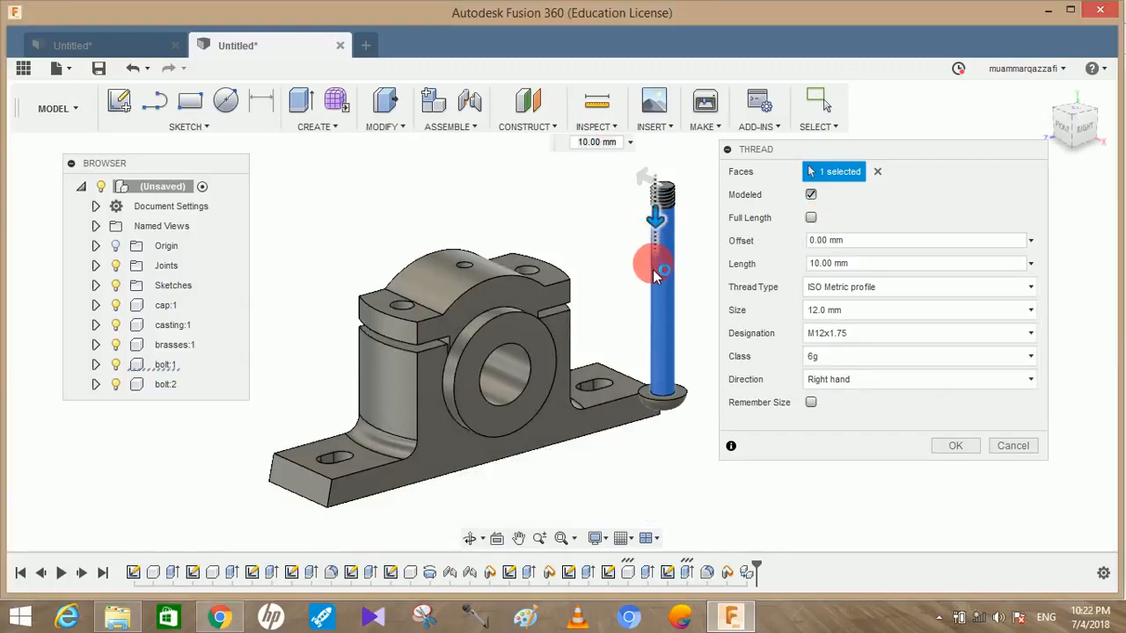
mouse_move(656, 269)
mouse_down()
mouse_move(656, 250)
mouse_move(662, 278)
mouse_up()
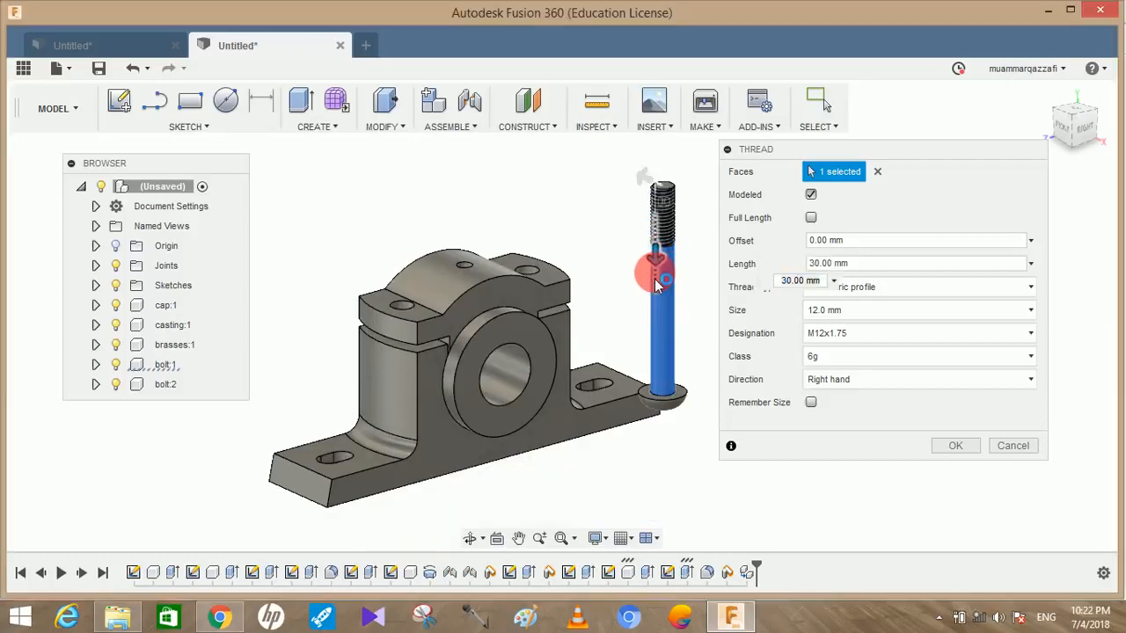
drag(637, 315, 624, 307)
click(955, 446)
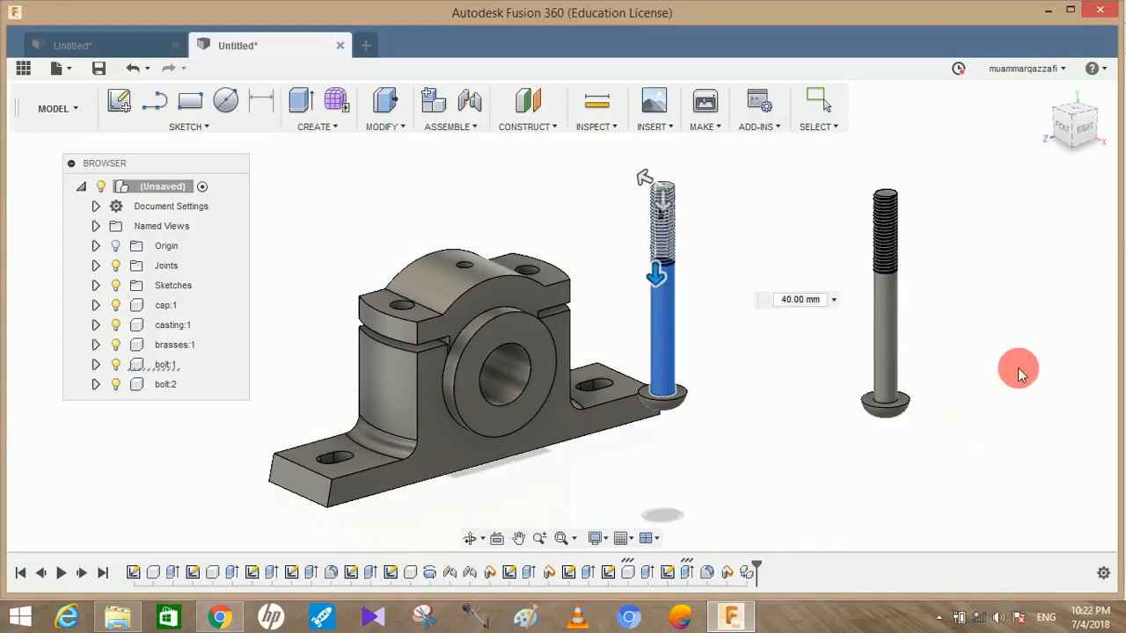
shift+middle_drag(971, 334, 947, 350)
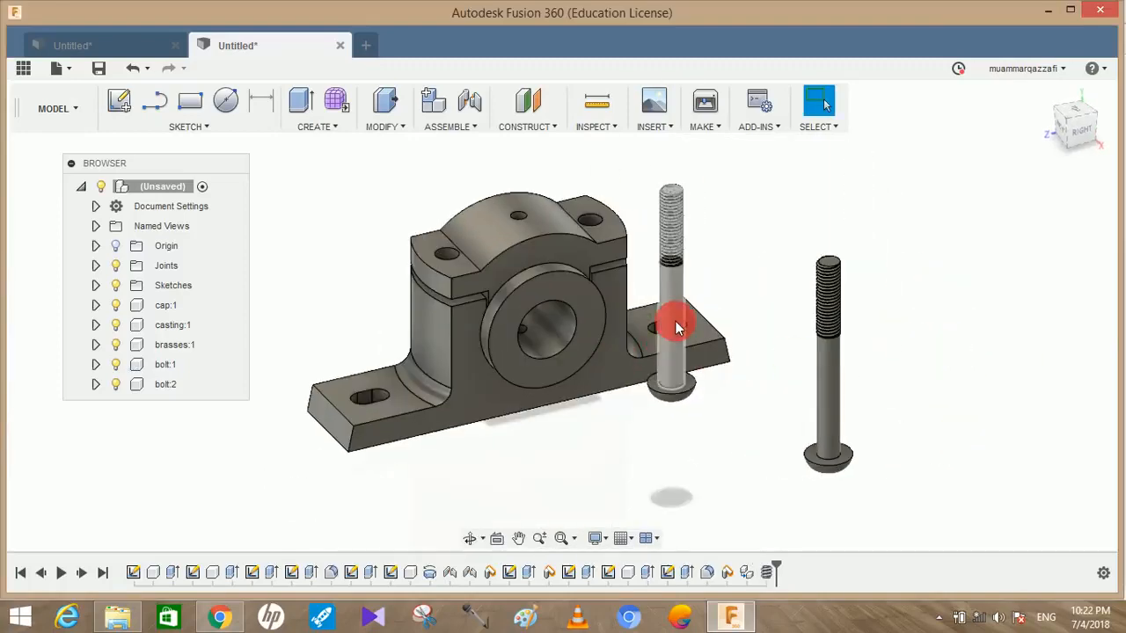
drag(595, 373, 512, 413)
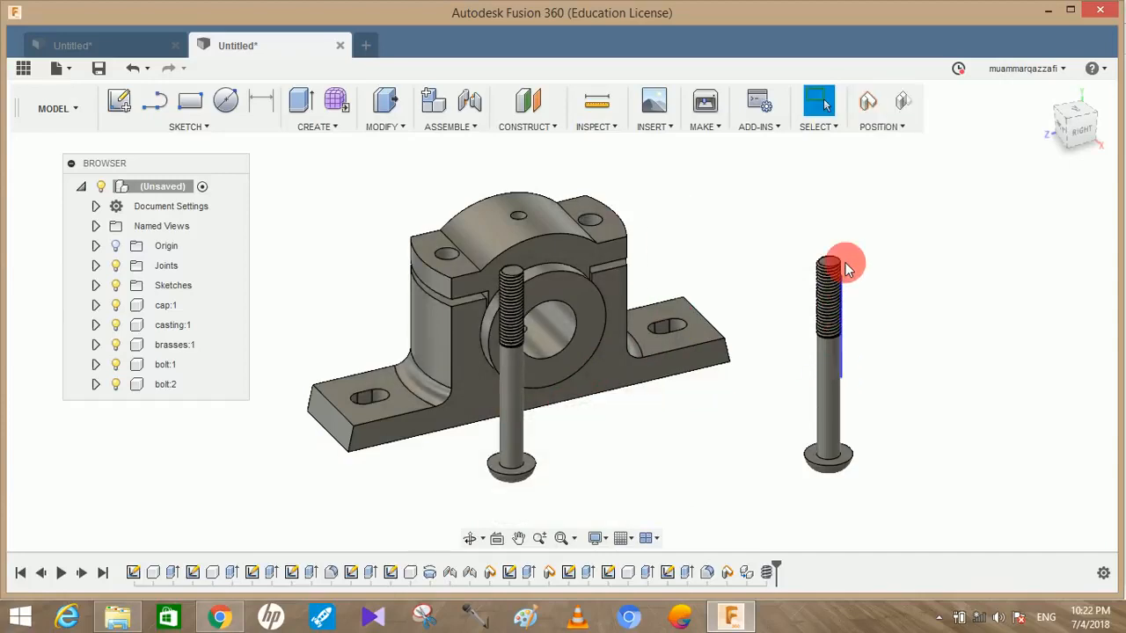
drag(839, 341, 875, 266)
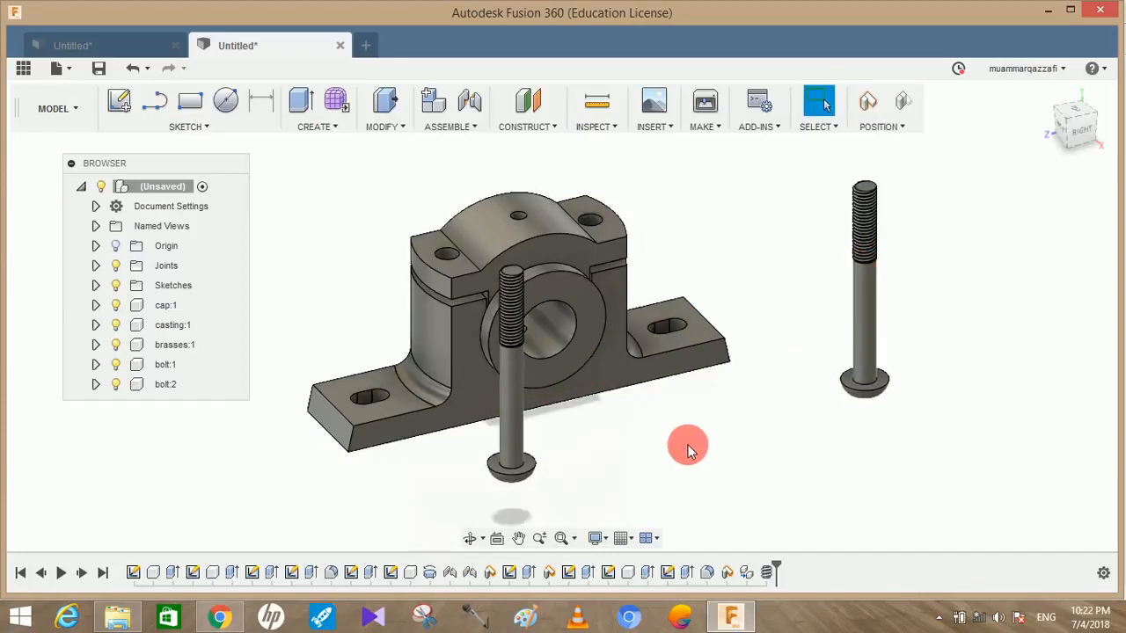
Step: Continue from the previous component positions and rigidly joint the bolt nearest the block, by its head's shank side, into the casting's left counterbored hole
click(460, 100)
click(607, 336)
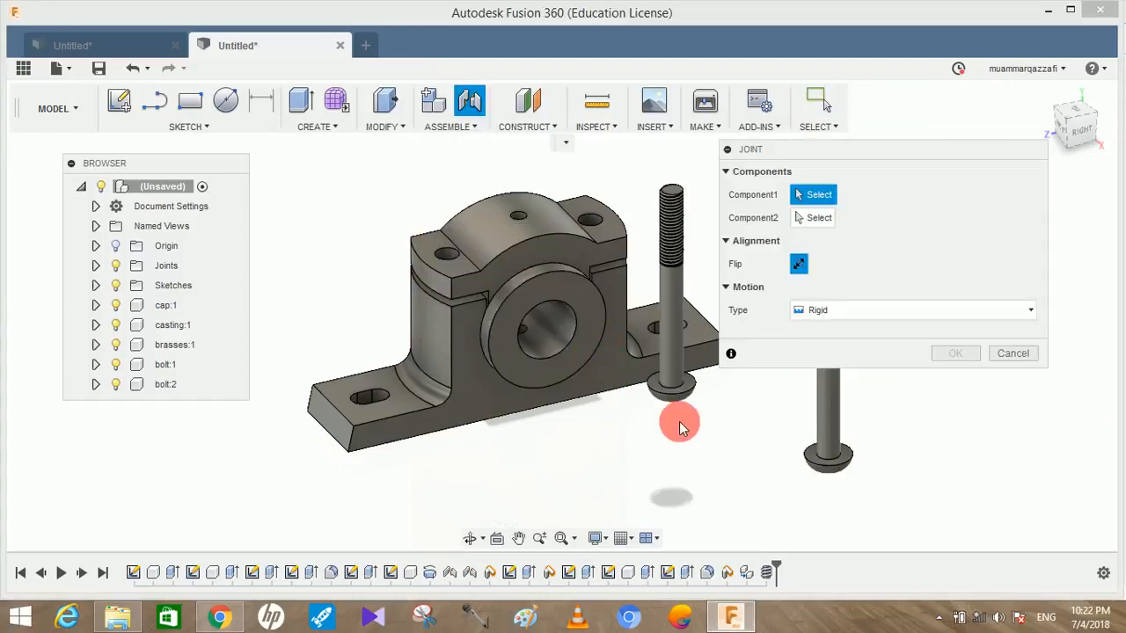
scroll(607, 421, up, 3)
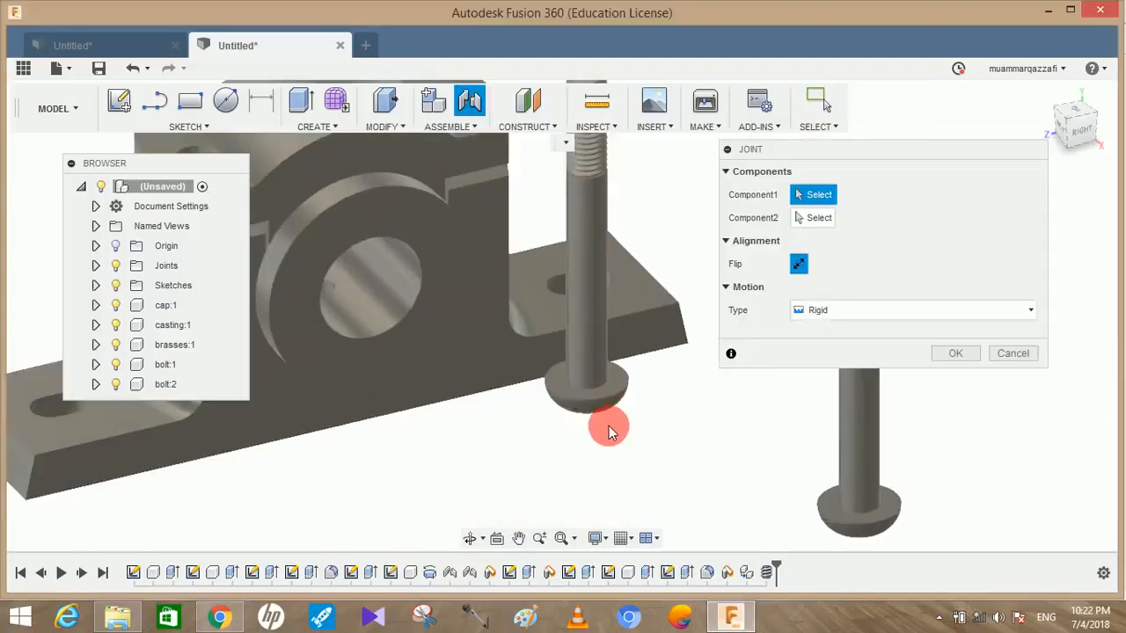
click(616, 387)
shift+middle_drag(477, 432, 391, 334)
click(386, 325)
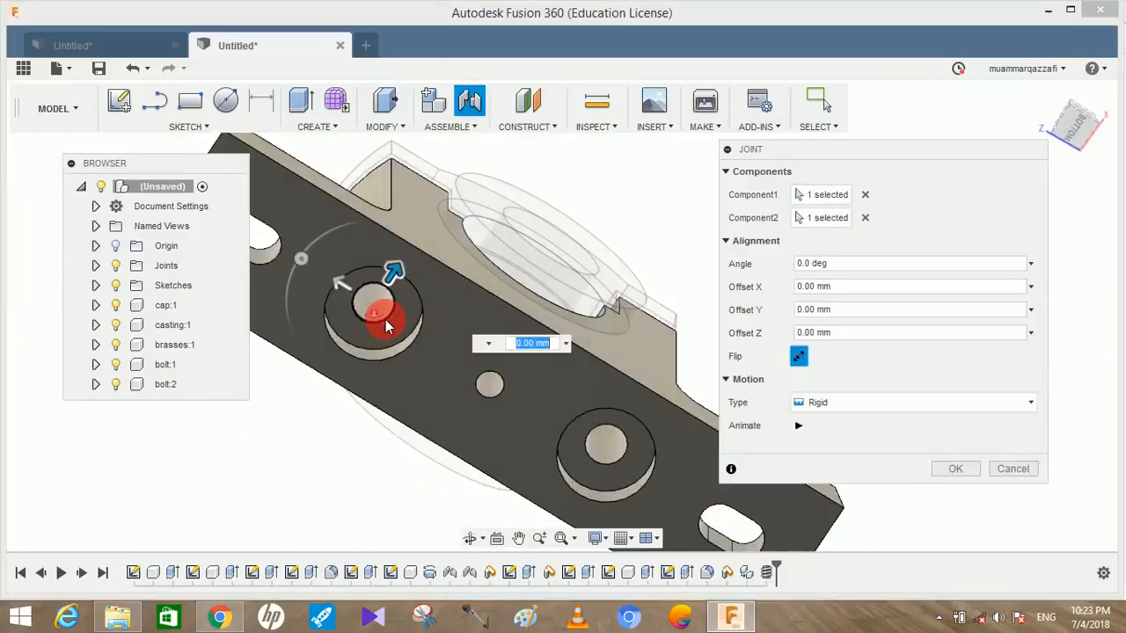
shift+middle_drag(385, 322, 389, 428)
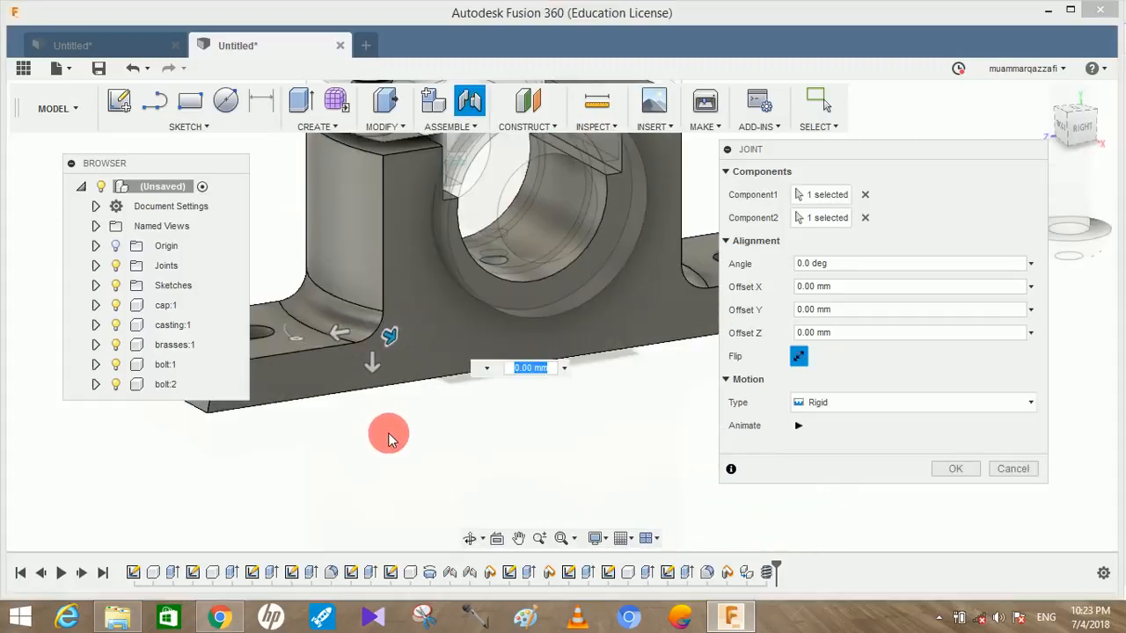
shift+middle_drag(386, 472, 428, 515)
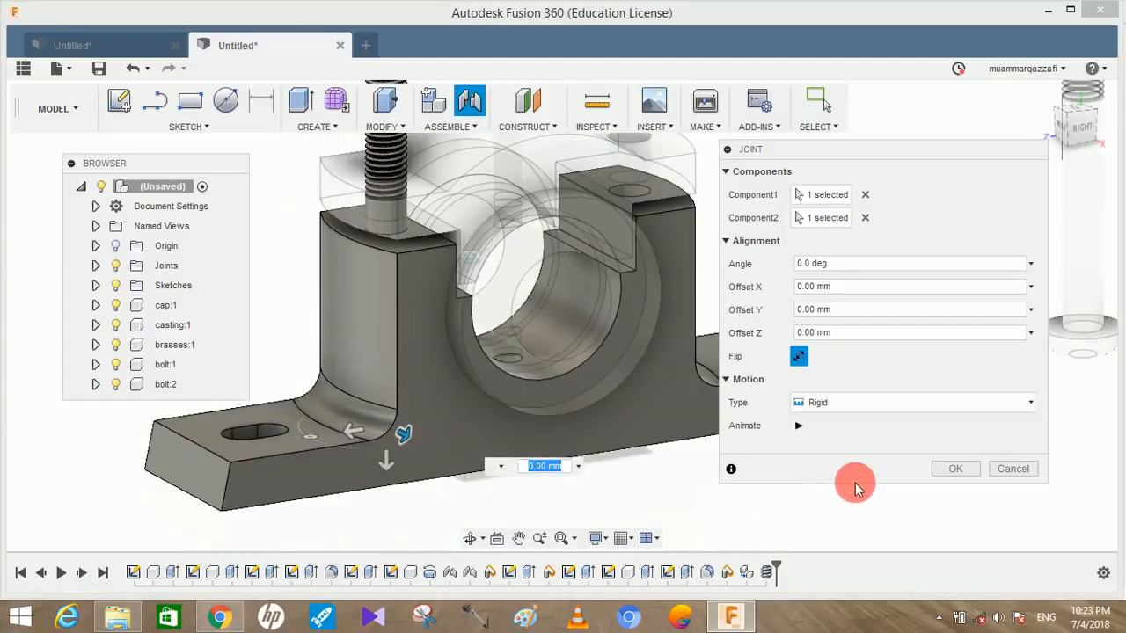
click(942, 469)
Step: Rigidly joint the second bolt, by the shank side of its head, into the casting's other counterbored hole from below
click(469, 100)
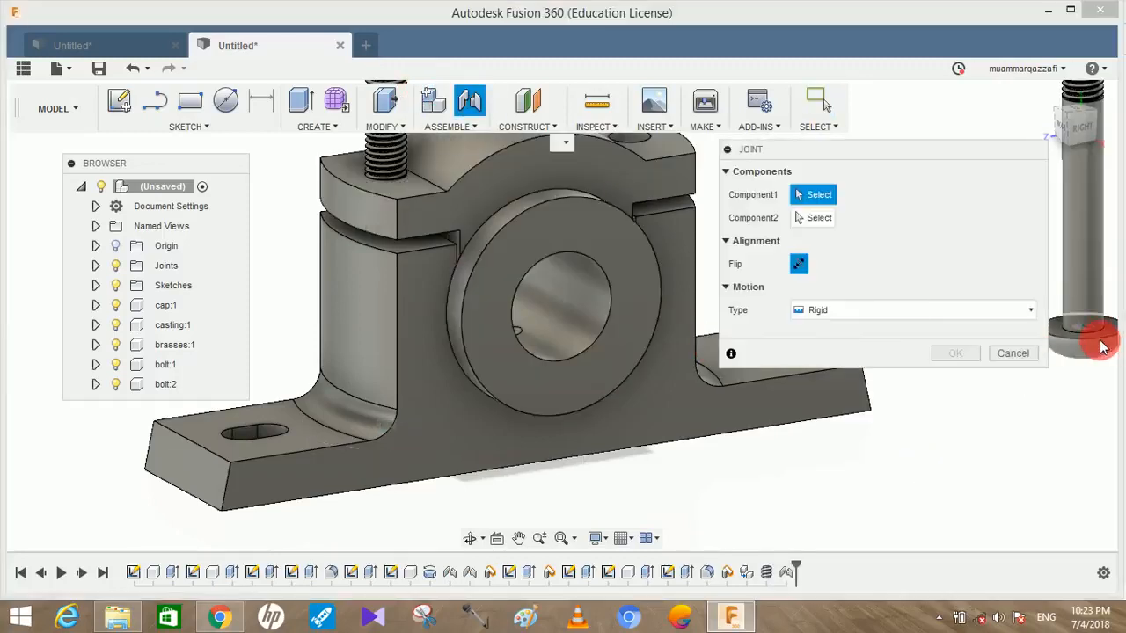
click(1103, 343)
shift+middle_drag(862, 443, 638, 429)
click(638, 429)
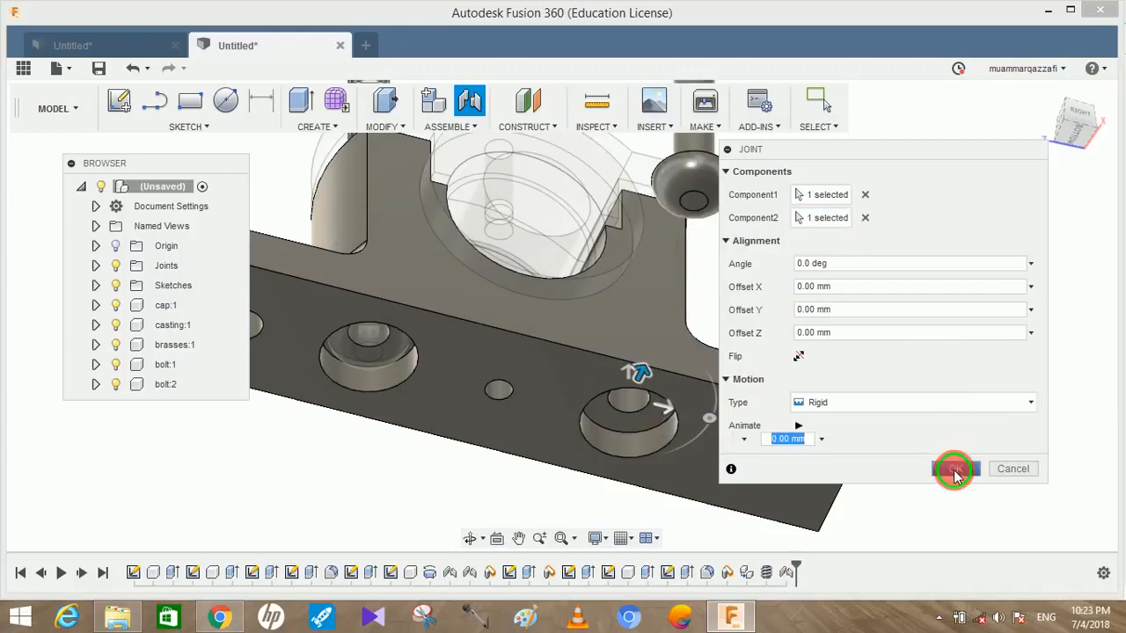
click(955, 473)
shift+middle_drag(925, 315, 863, 313)
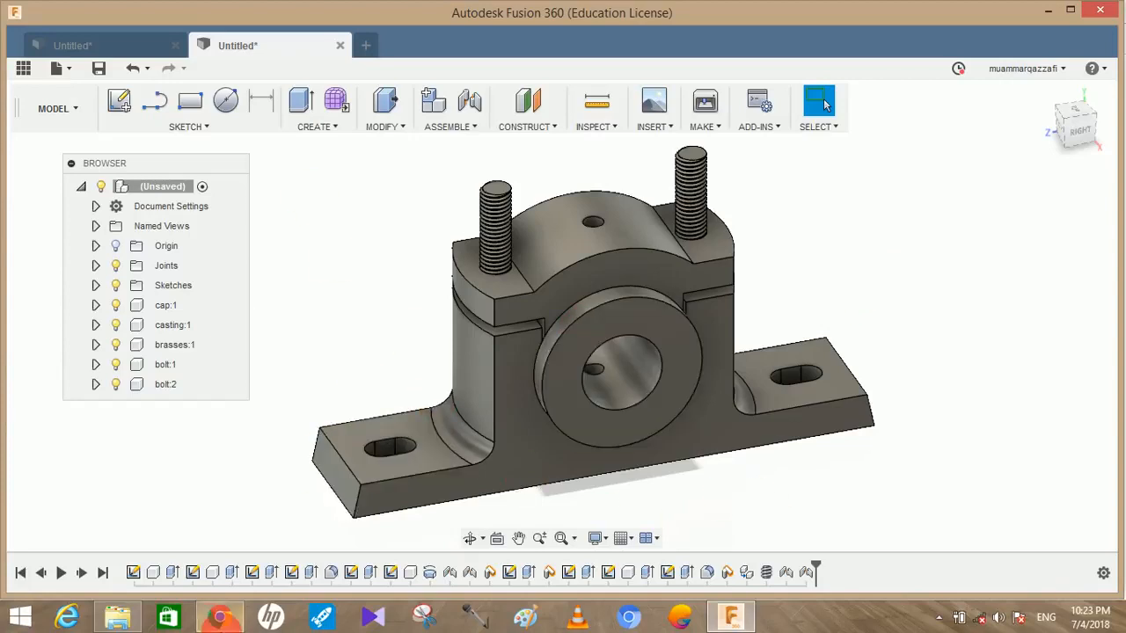
Step: Switch to the plummer block assembly PDF in Chrome and examine the dimensions of the two hexagonal nuts
click(217, 618)
click(686, 409)
scroll(686, 409, up, 1)
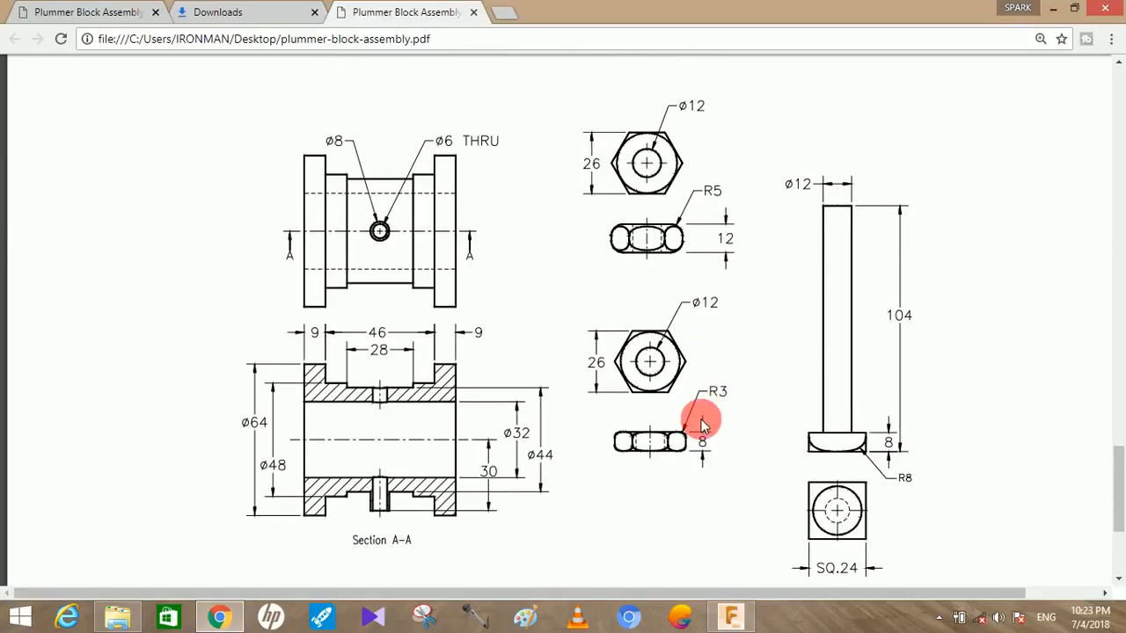
Step: Return to Fusion 360 and sketch a six-sided circumscribed polygon of 13 mm radius on the horizontal origin plane, beside the block
click(731, 616)
click(213, 620)
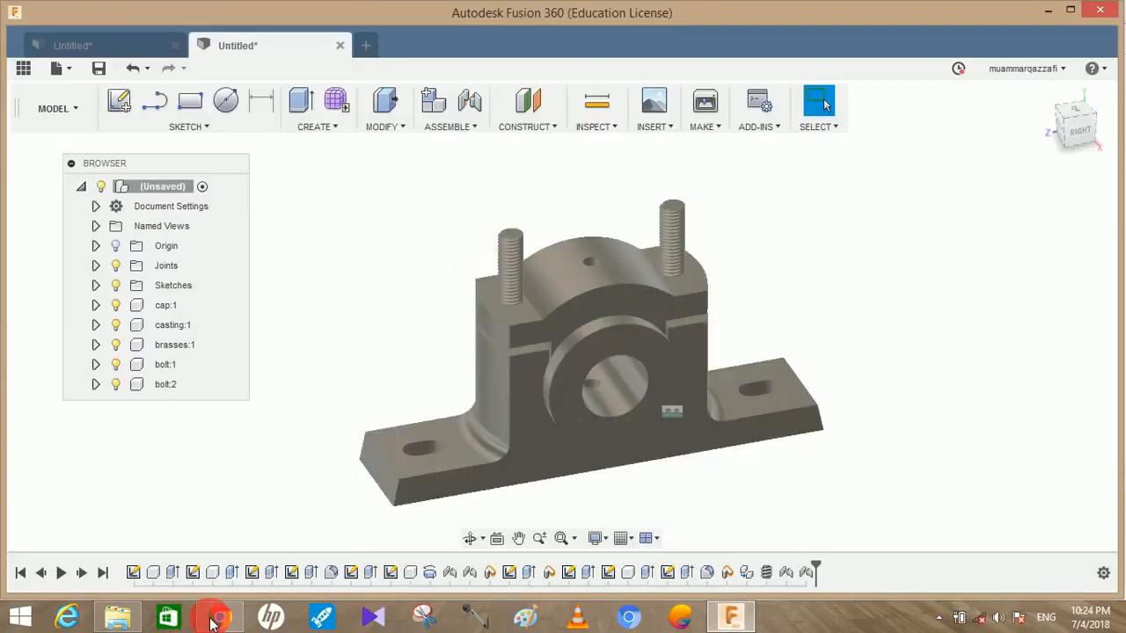
click(119, 101)
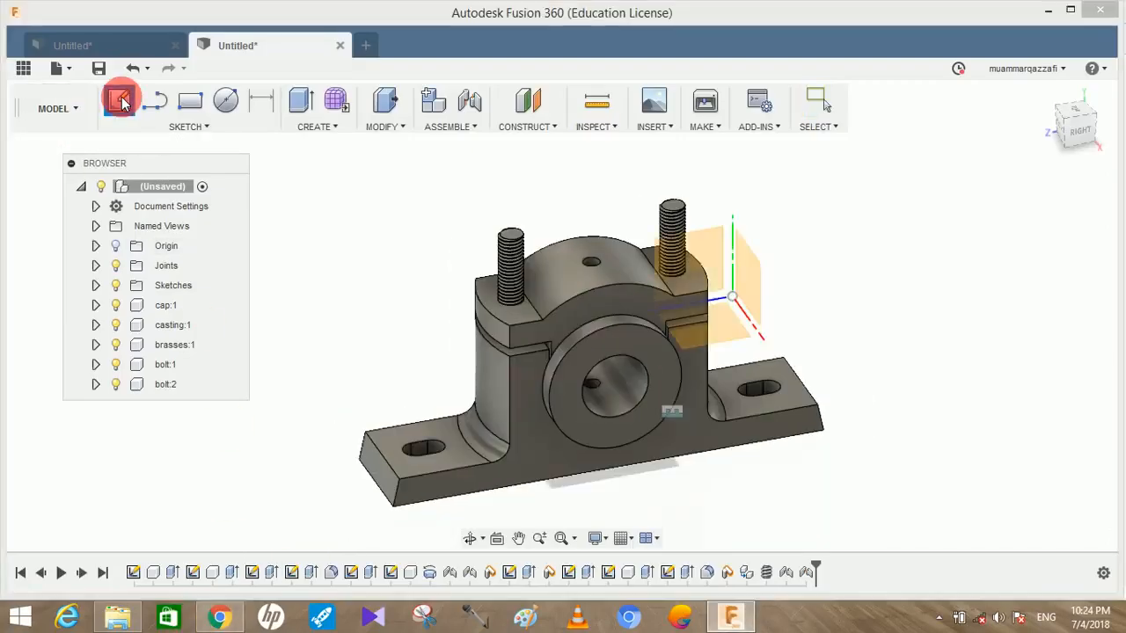
click(724, 332)
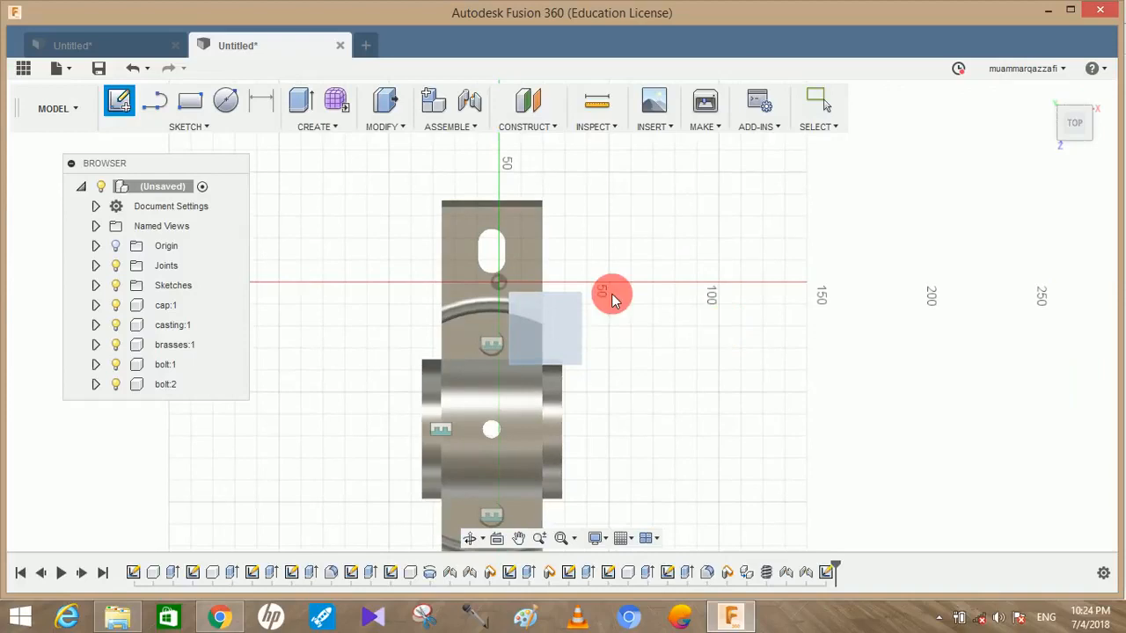
middle_drag(513, 246, 297, 161)
click(194, 126)
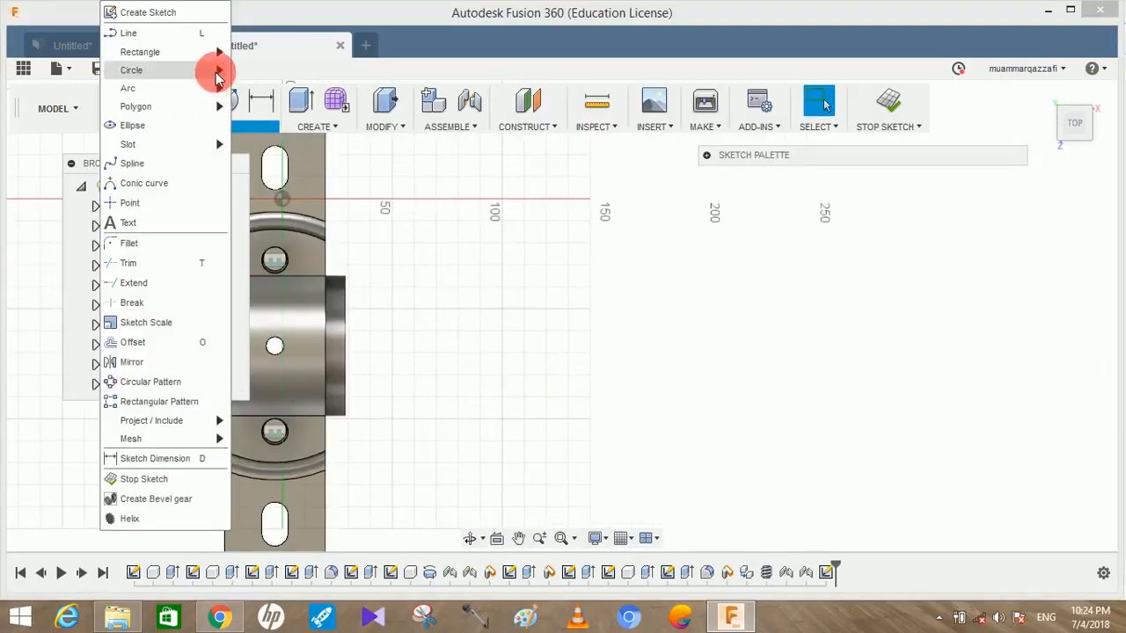
mouse_move(209, 107)
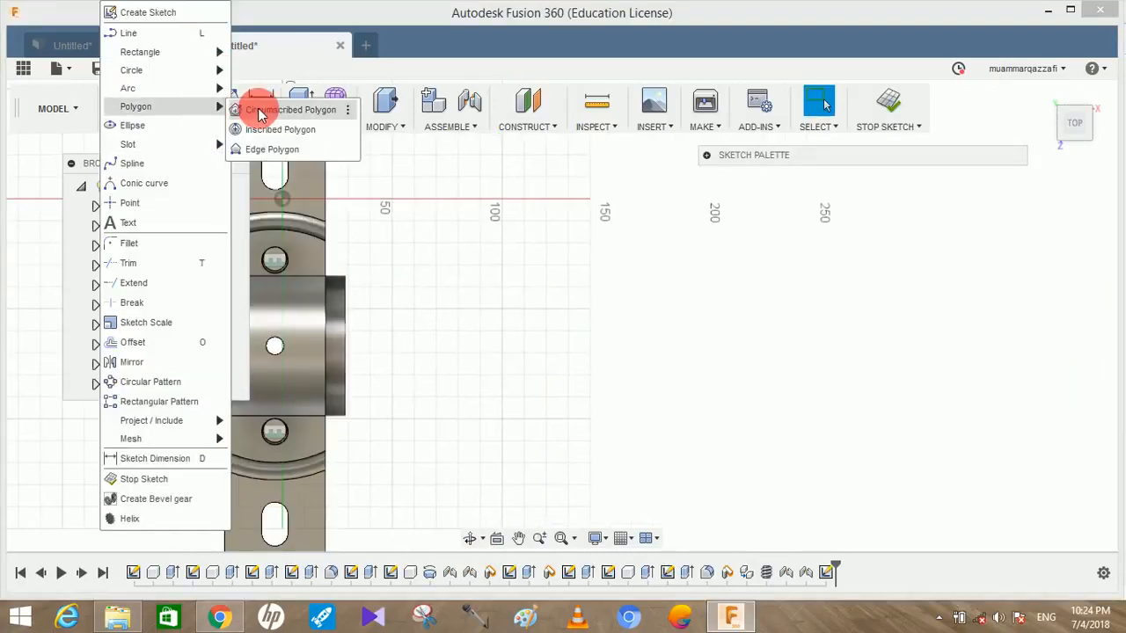
click(266, 113)
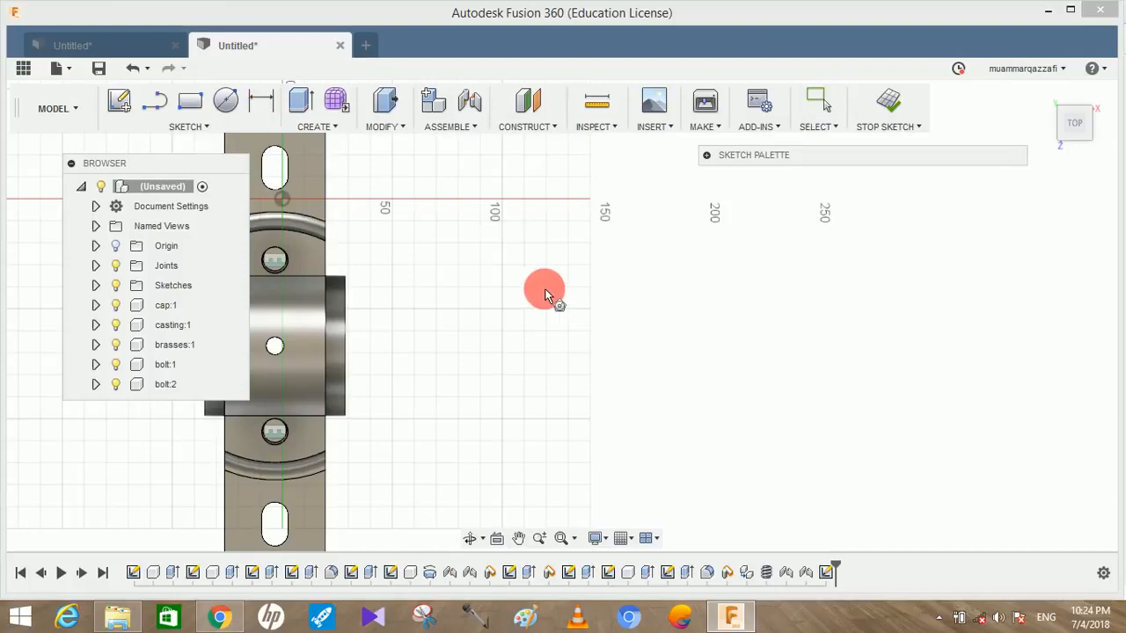
click(512, 290)
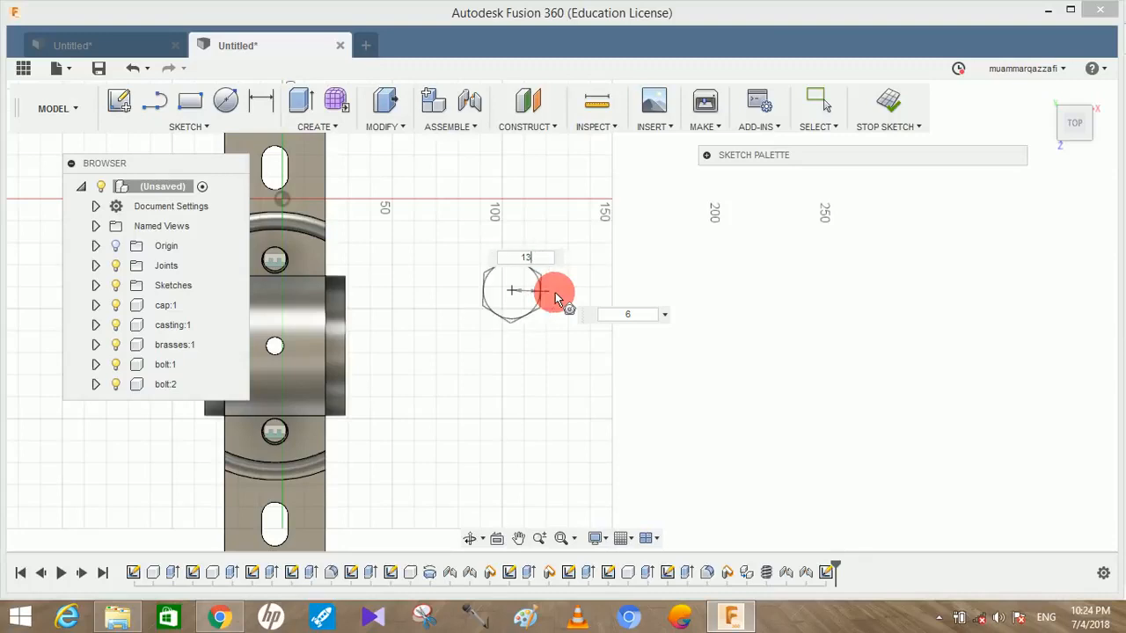
key(Return)
key(Escape)
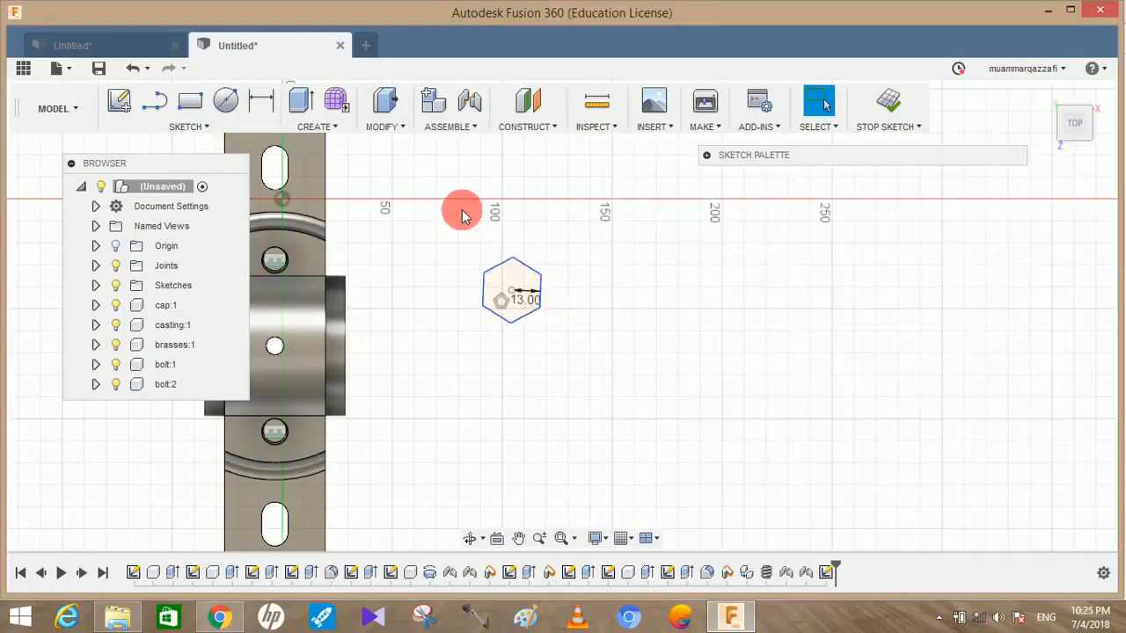
Step: Add a 12 mm diameter circle at the centre of the hexagon
scroll(463, 215, up, 2)
key(c)
click(536, 315)
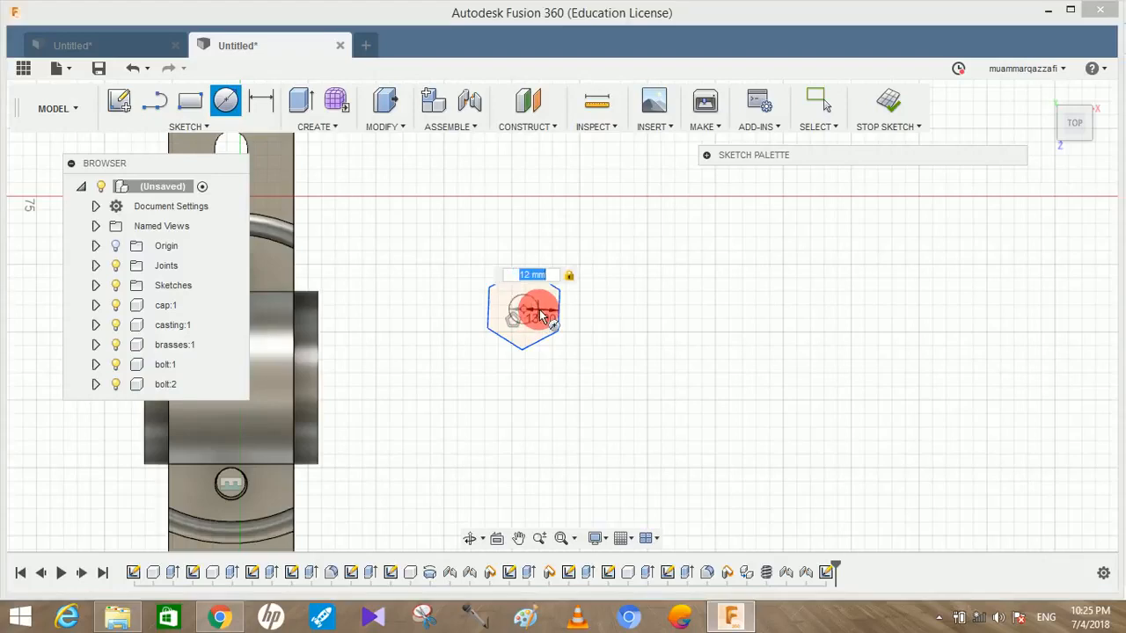
click(543, 315)
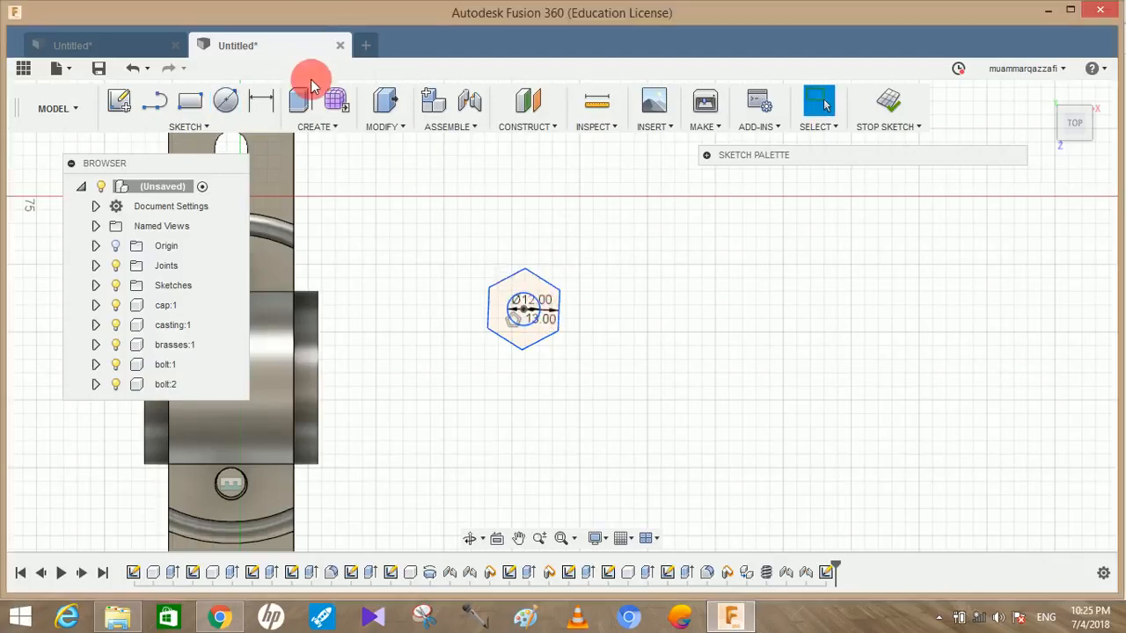
Step: Extrude the hexagonal profile around the circle 12 mm upward as a new component
click(300, 100)
click(542, 297)
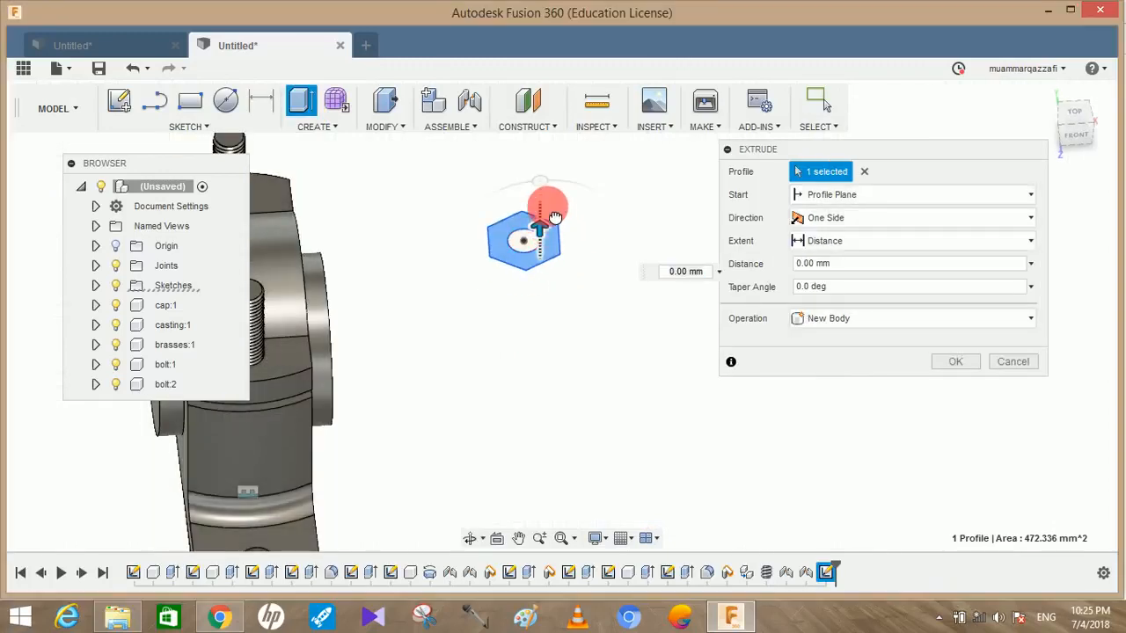
drag(549, 211, 549, 206)
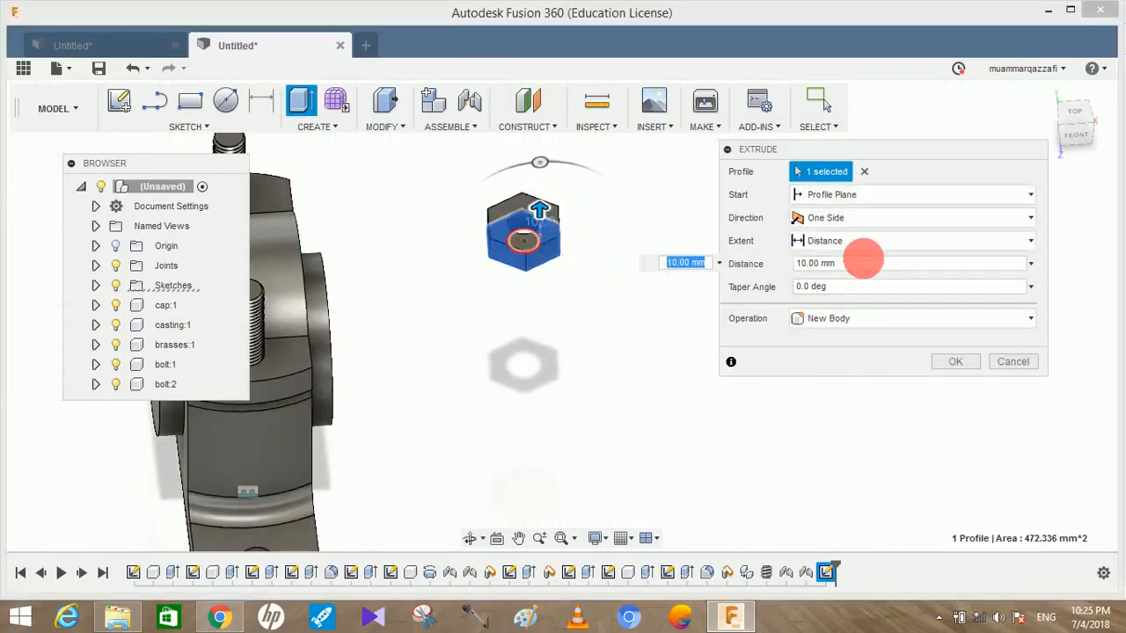
click(865, 261)
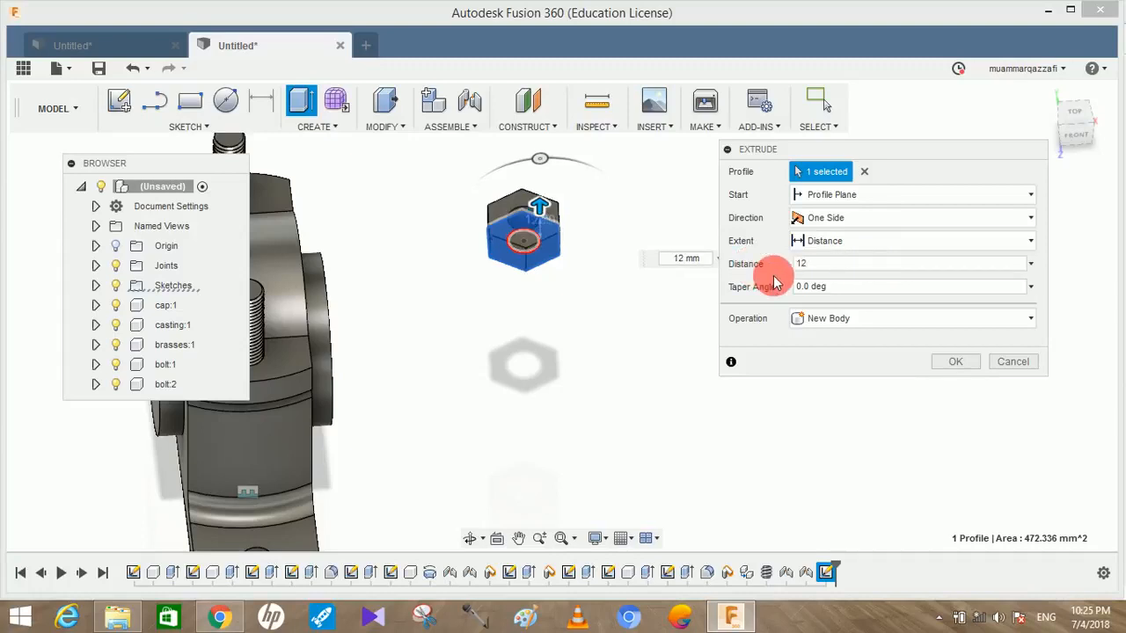
click(866, 325)
click(845, 418)
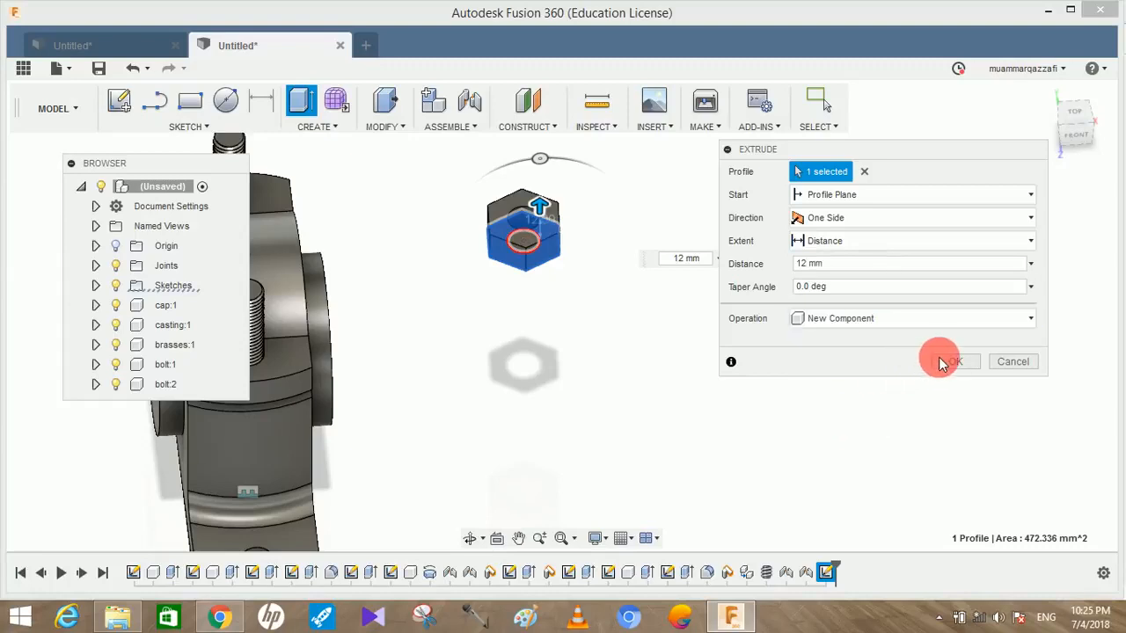
click(936, 365)
Step: Fillet all twelve outer edges of the nut's upper and lower hexagonal faces with a 5 mm radius
shift+middle_drag(799, 352, 664, 301)
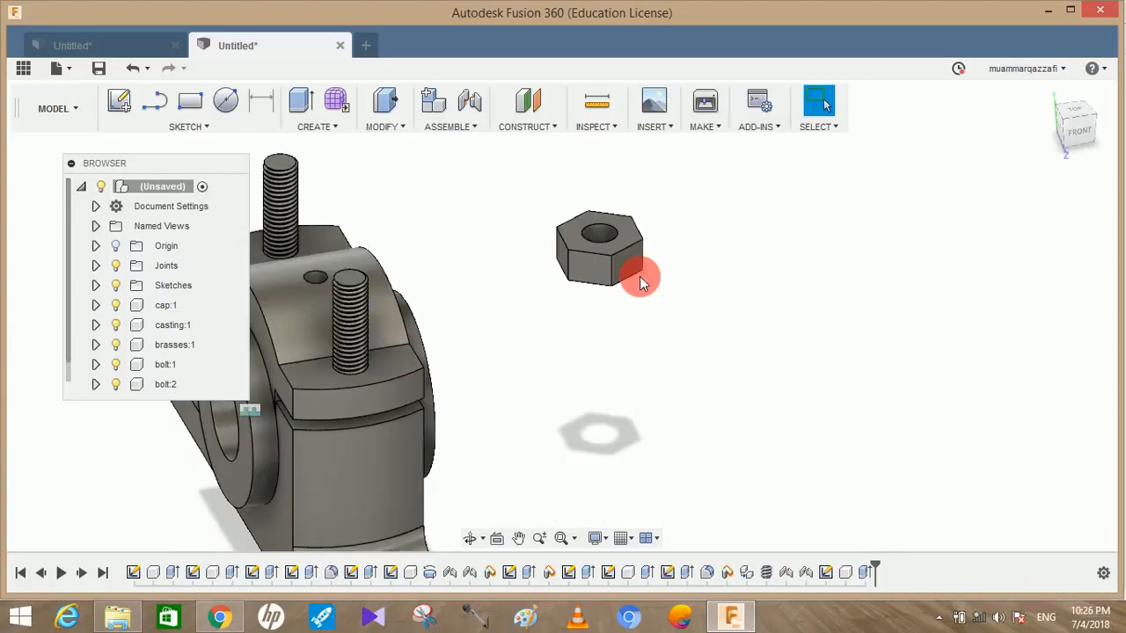
shift+middle_drag(641, 276, 613, 282)
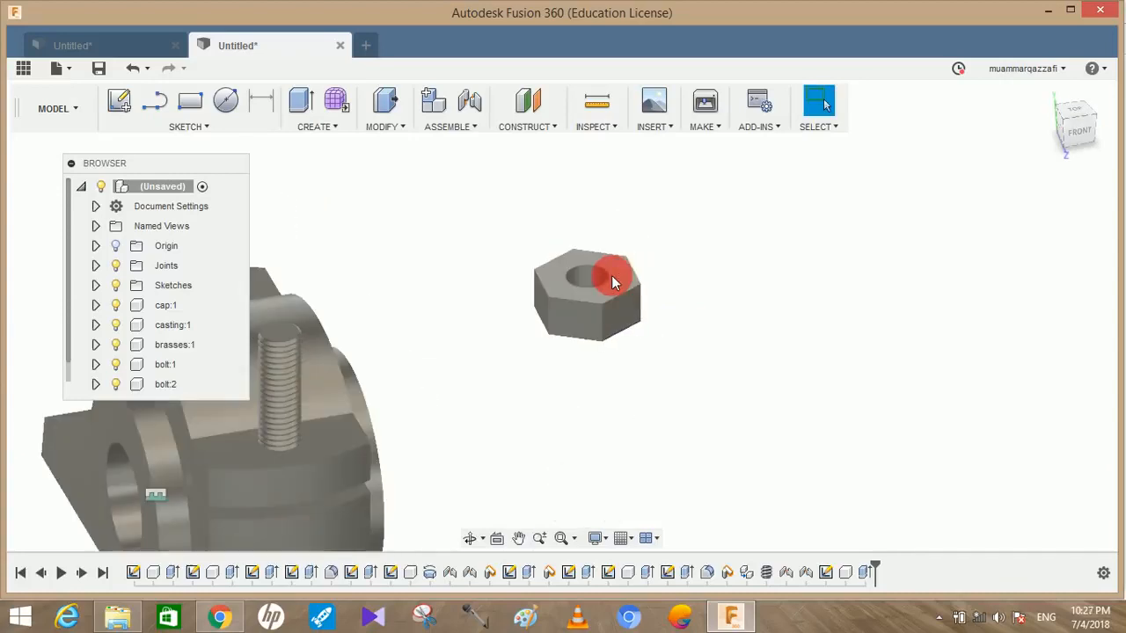
click(389, 126)
click(402, 170)
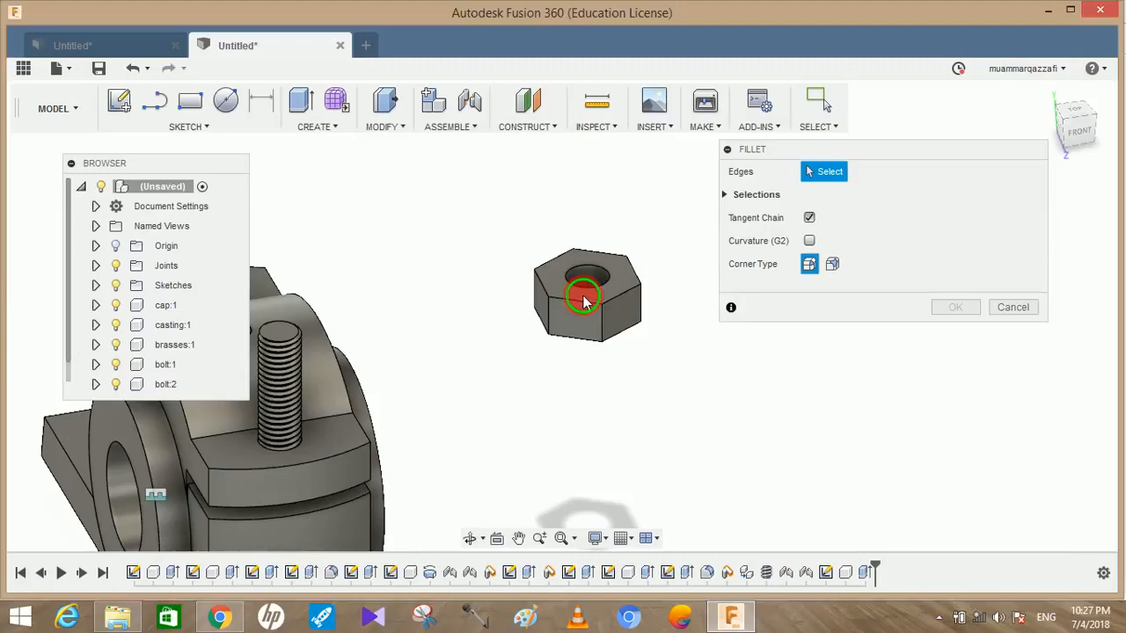
click(611, 302)
click(612, 302)
click(636, 274)
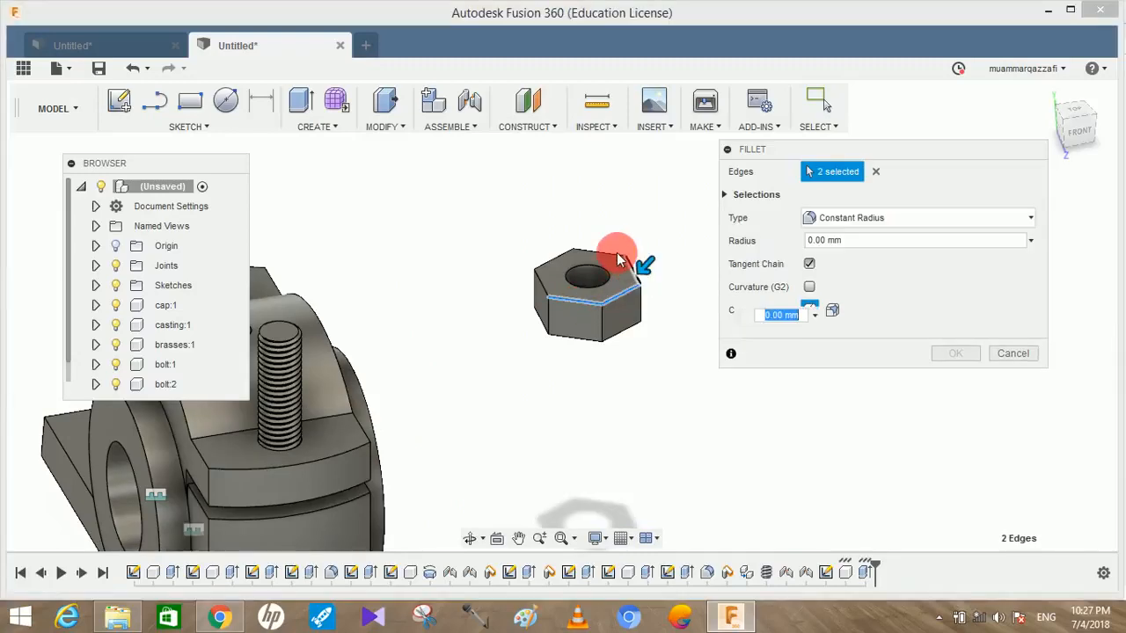
click(556, 265)
click(544, 283)
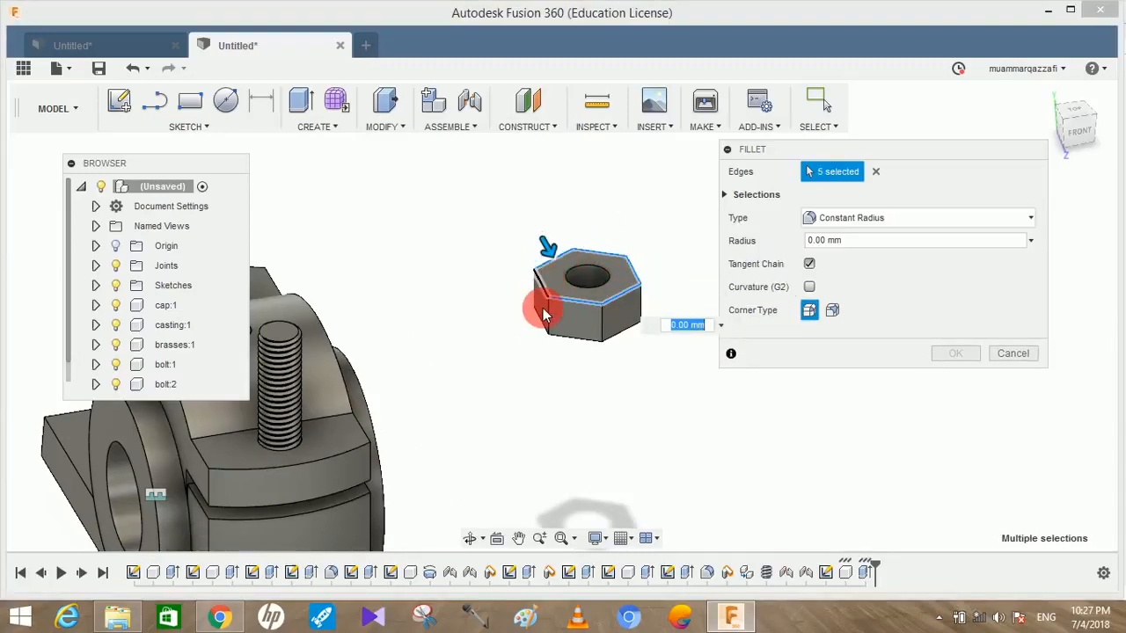
click(539, 318)
click(573, 336)
click(610, 336)
shift+middle_drag(664, 309, 314, 307)
click(679, 332)
click(467, 366)
click(276, 264)
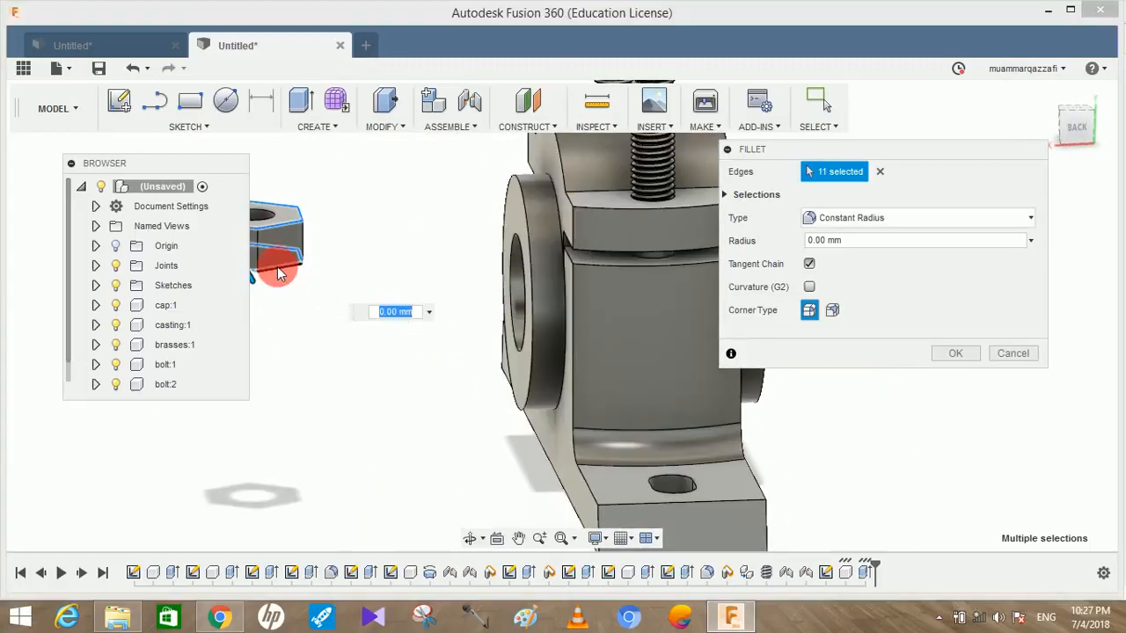
middle_drag(457, 377, 557, 445)
drag(858, 245, 746, 243)
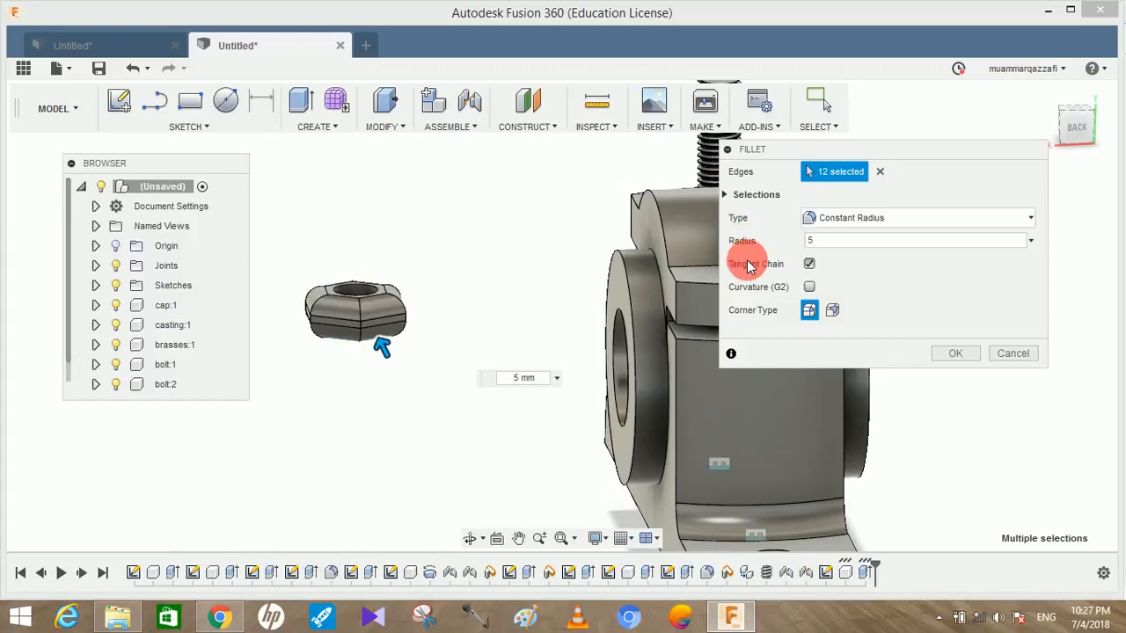
click(955, 354)
Step: Rename the new hexagonal component as nut
shift+middle_drag(461, 296, 808, 279)
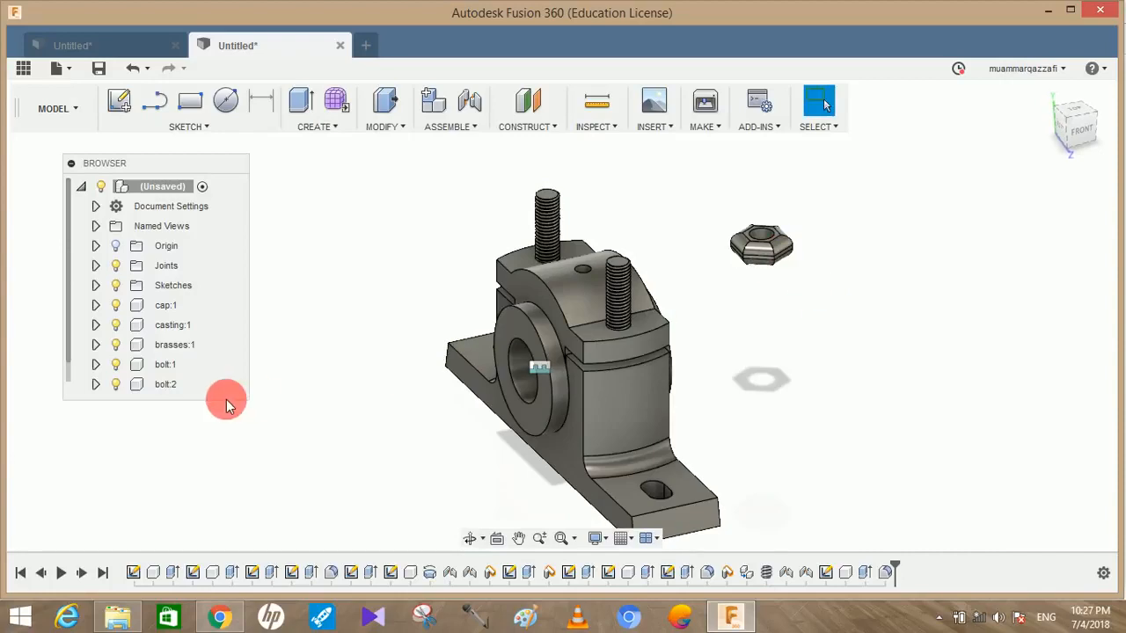
click(167, 386)
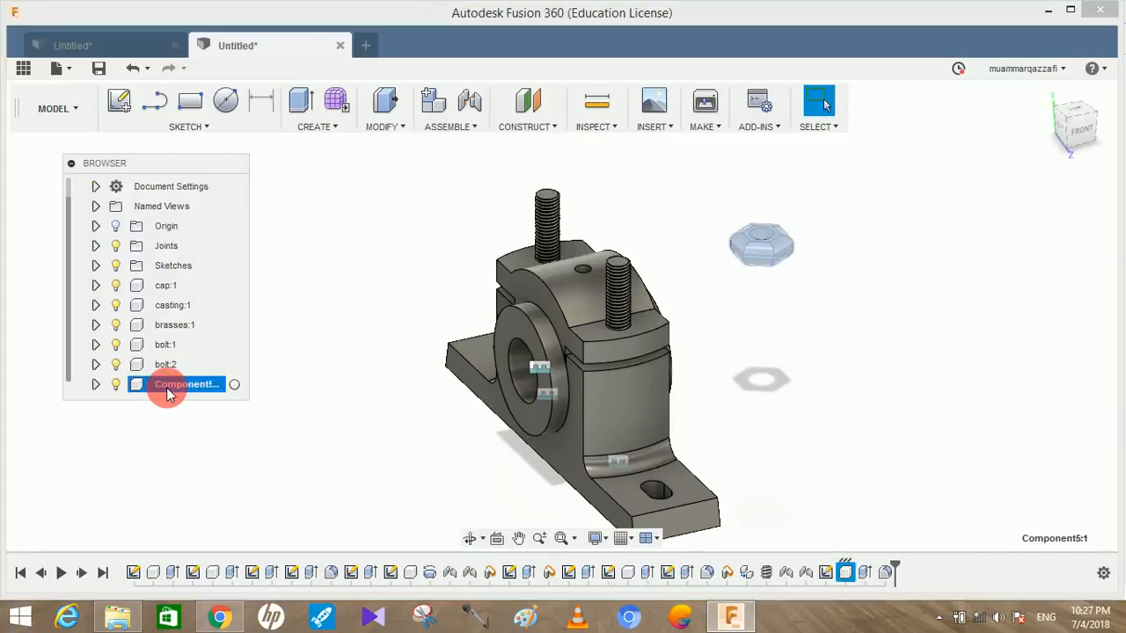
double_click(172, 395)
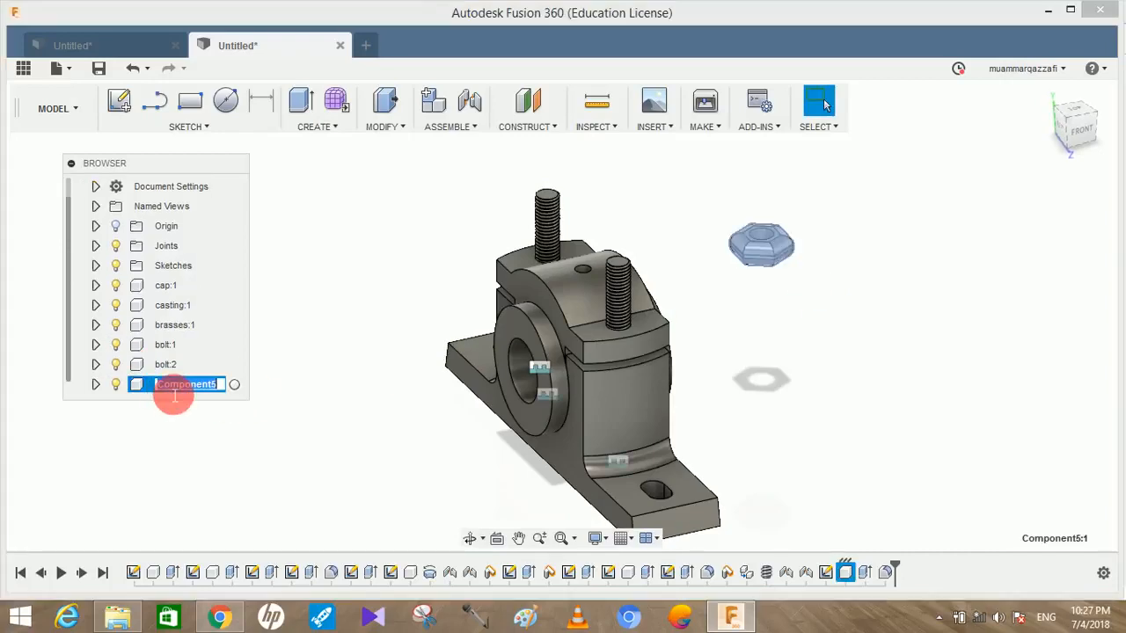
text(not)
click(284, 325)
click(158, 387)
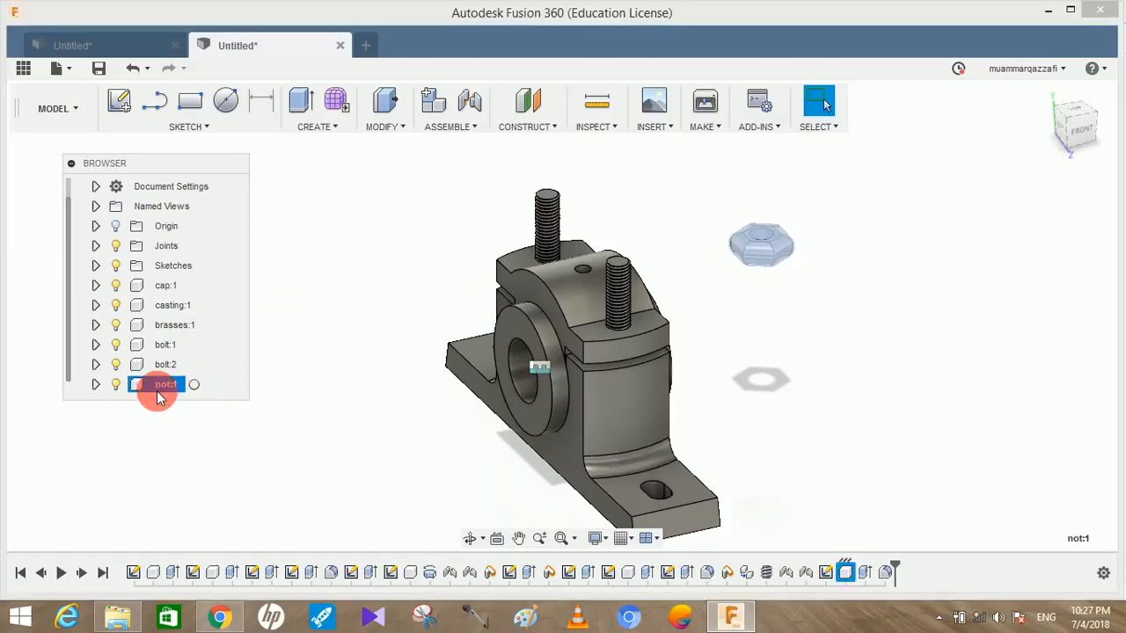
double_click(169, 395)
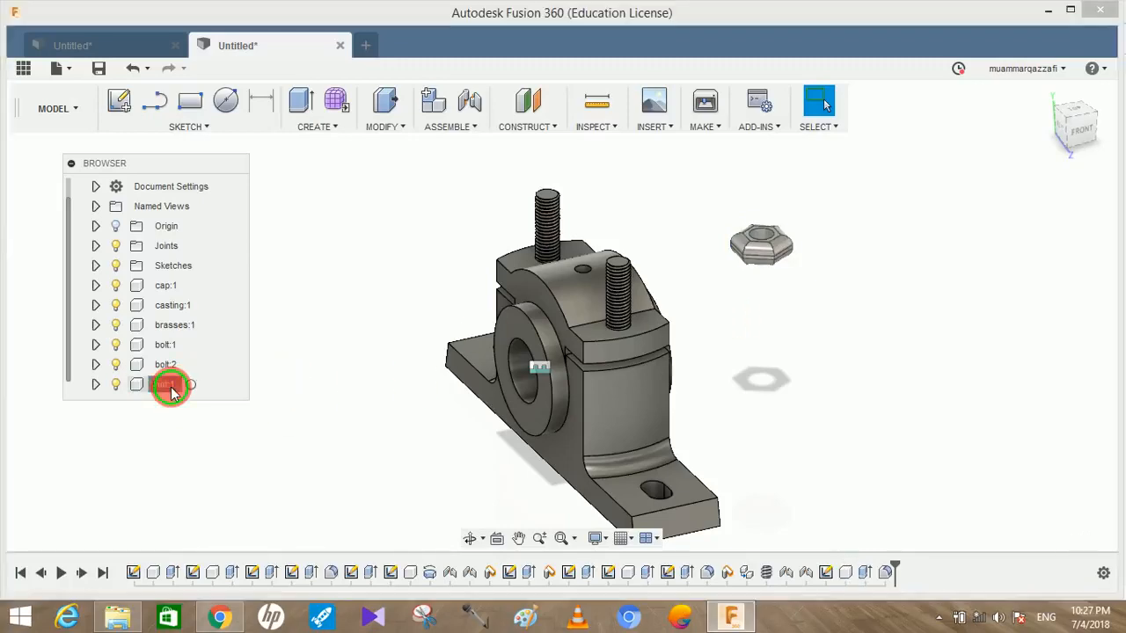
Step: Copy and paste the nut component, moving the copy farther from the block beside the original
right_click(170, 387)
click(211, 285)
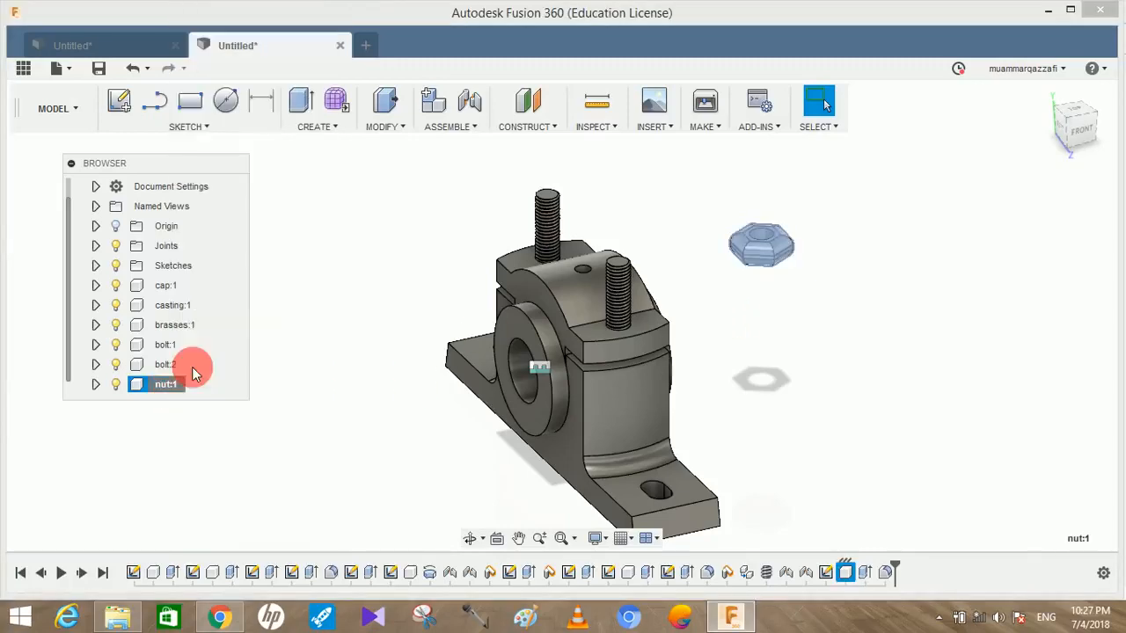
right_click(166, 422)
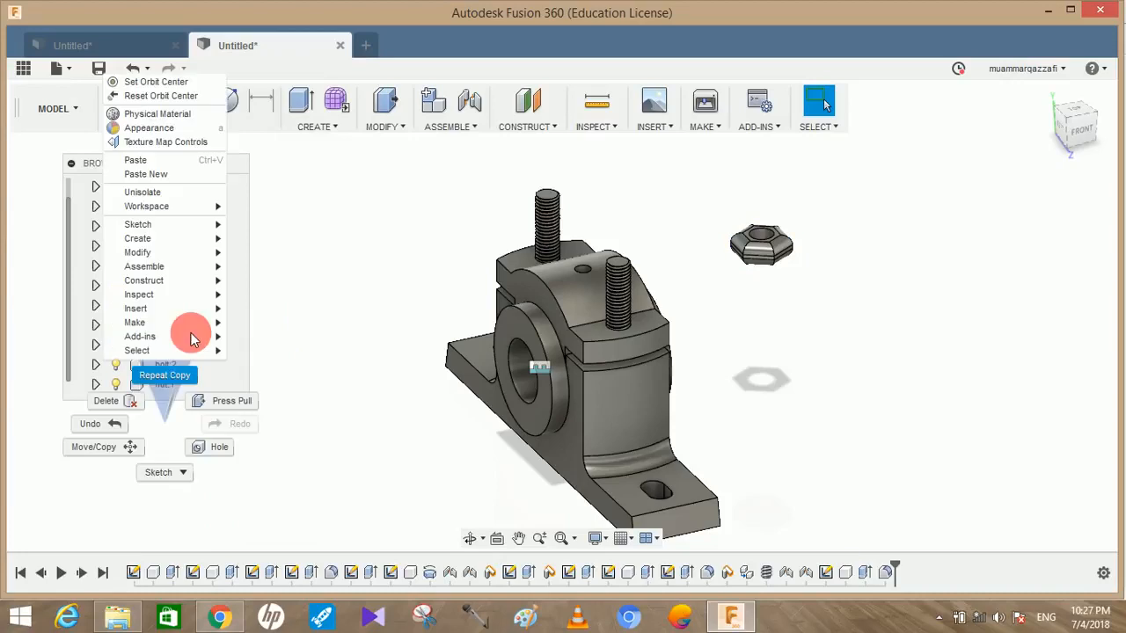
click(189, 160)
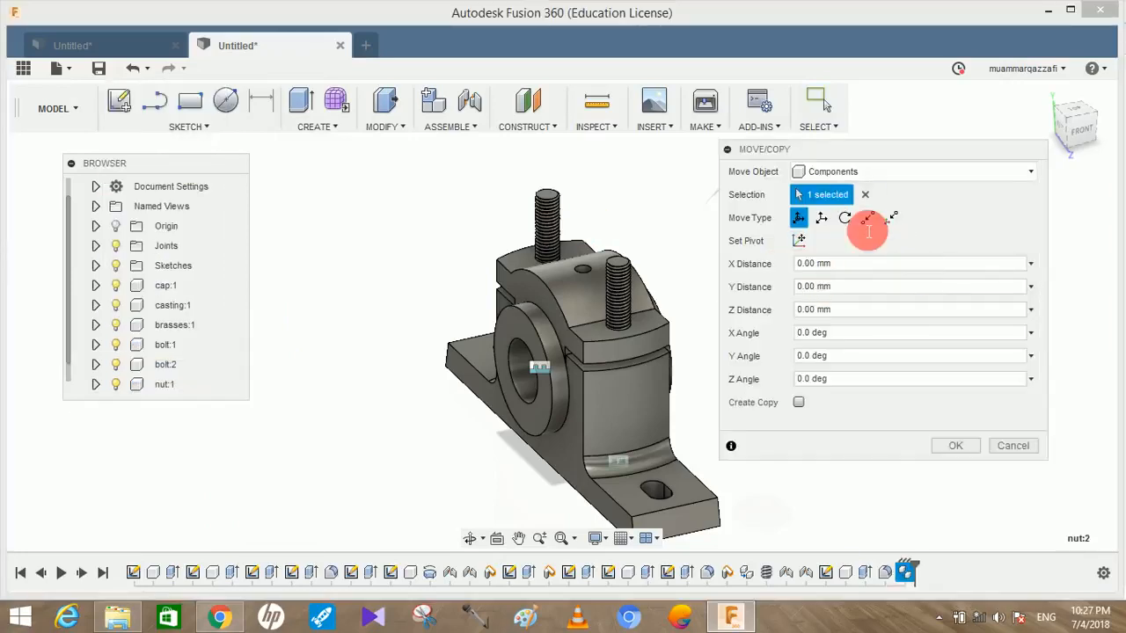
drag(874, 150, 981, 207)
drag(795, 235, 895, 181)
click(1062, 336)
Step: Start a sketch on the horizontal plane and draw a six-sided circumscribed polygon with a 13 mm radius beside the block, apart from the nuts
shift+middle_drag(872, 288, 795, 374)
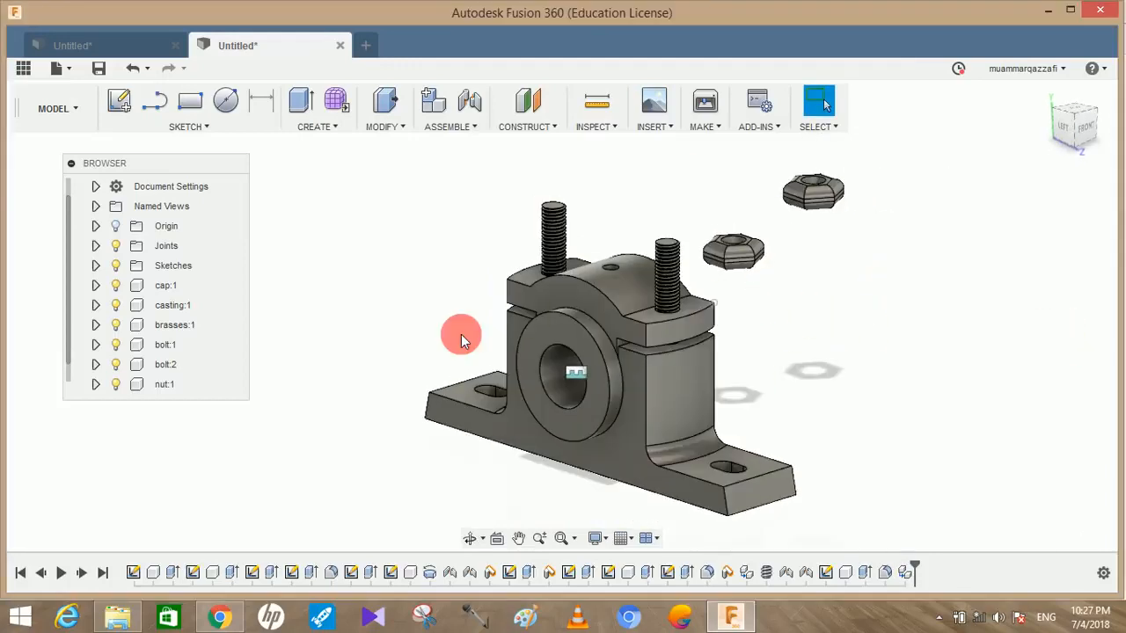
click(105, 98)
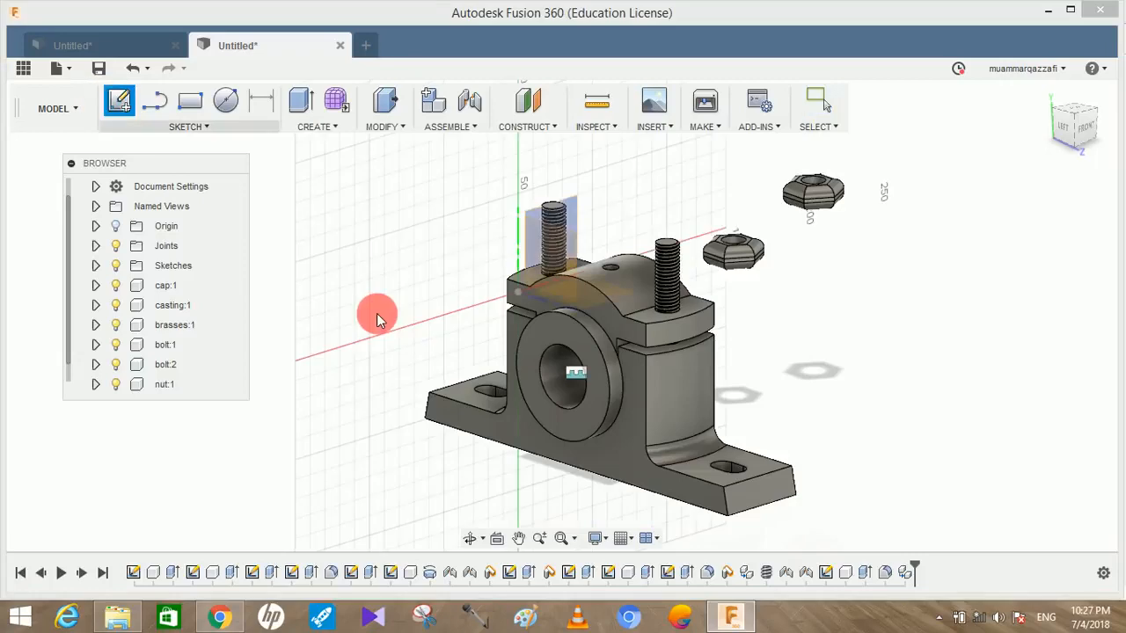
mouse_move(716, 307)
shift+middle_down()
mouse_move(412, 338)
mouse_move(343, 360)
shift+middle_up()
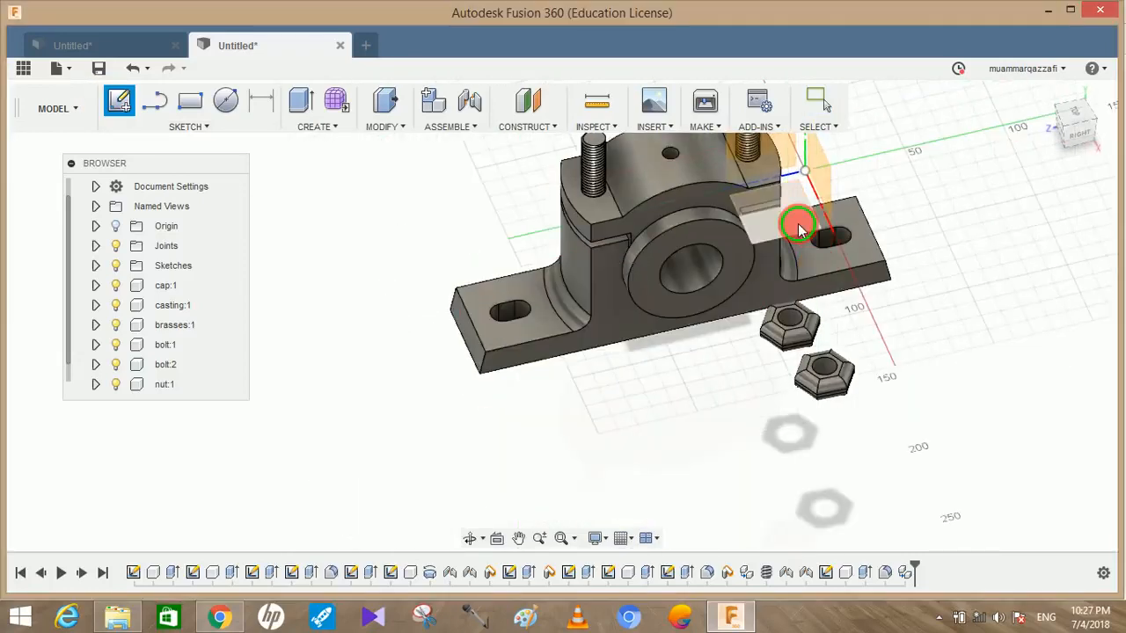
click(797, 222)
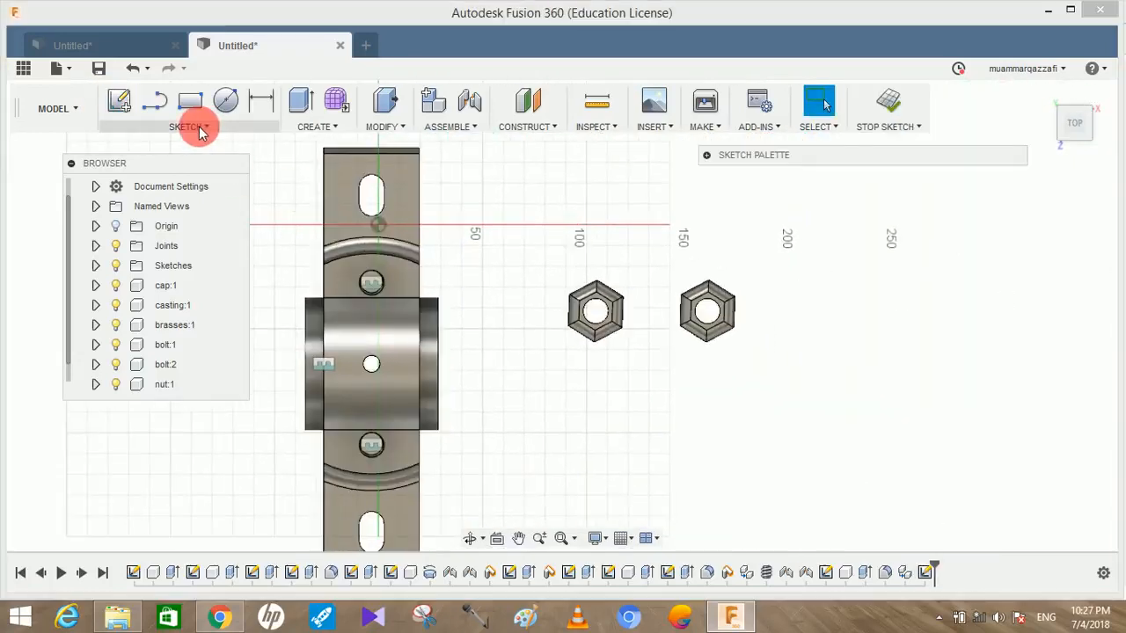
click(191, 126)
mouse_move(205, 106)
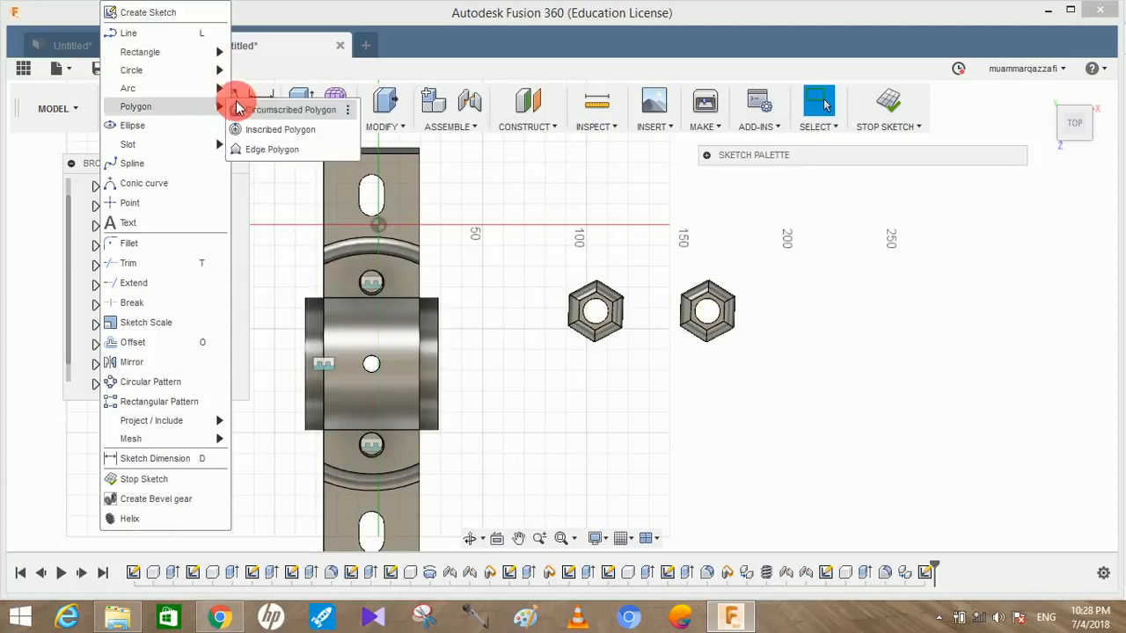
click(260, 107)
click(547, 434)
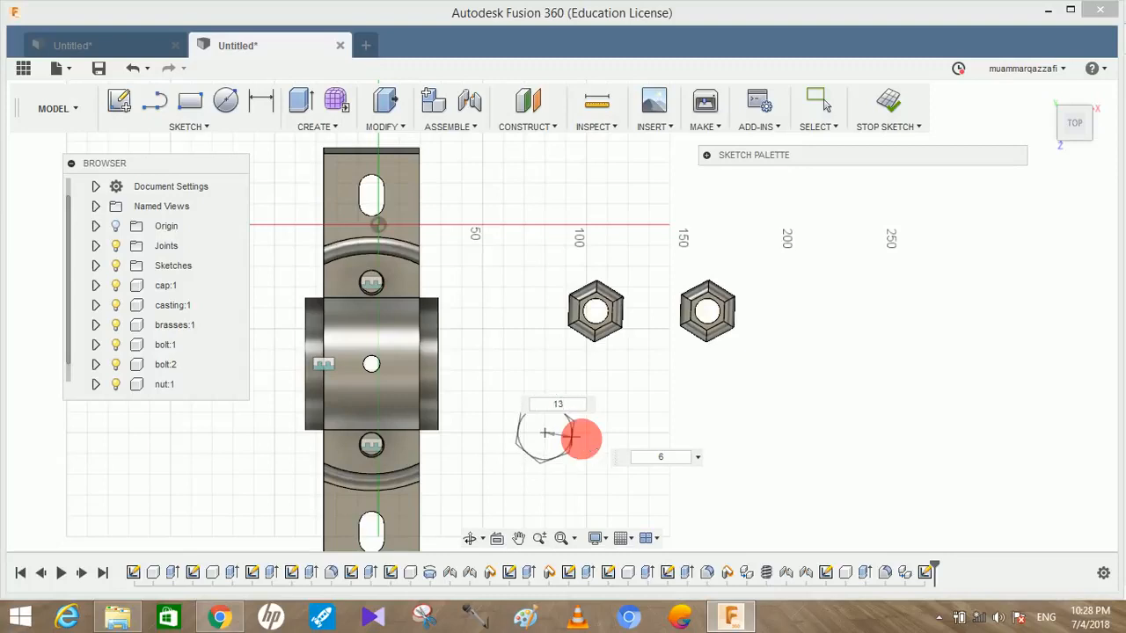
text(13)
click(582, 439)
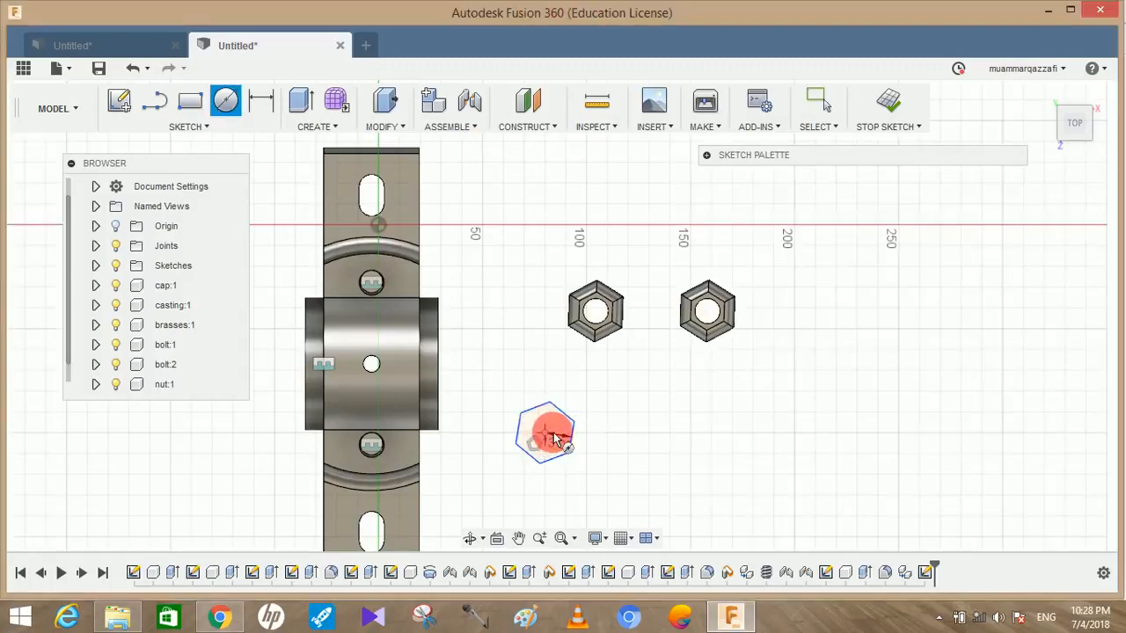
Step: Draw a 12 mm diameter circle centred in the new hexagon
click(546, 434)
text(12)
click(660, 412)
click(631, 11)
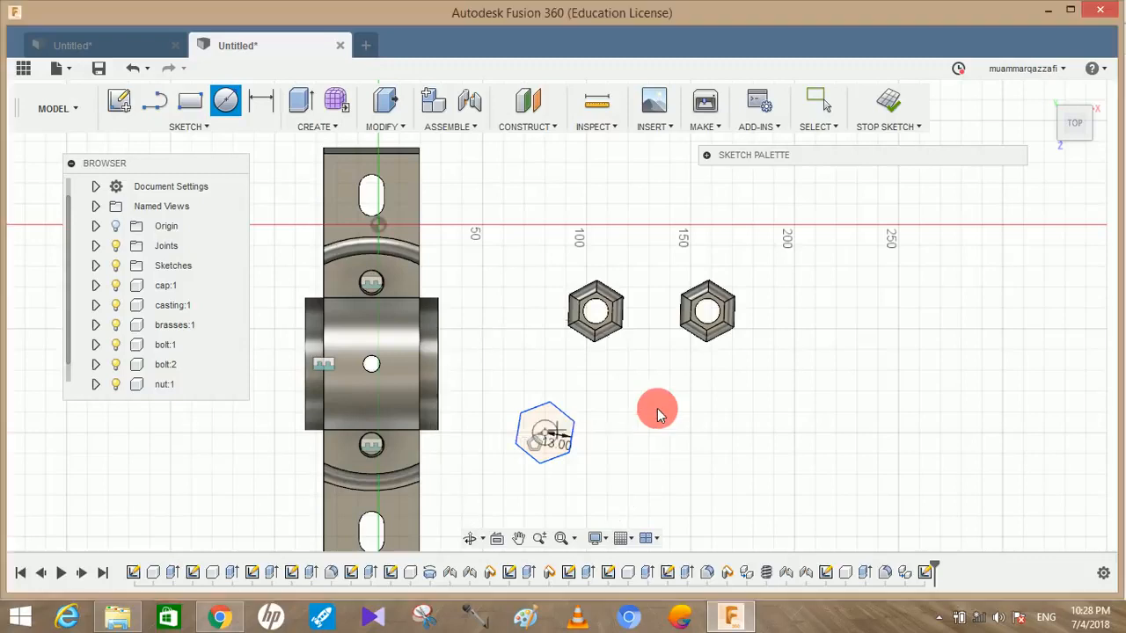
Step: Extrude only the hexagonal profile around the circle 8 mm upward as a new component
click(300, 99)
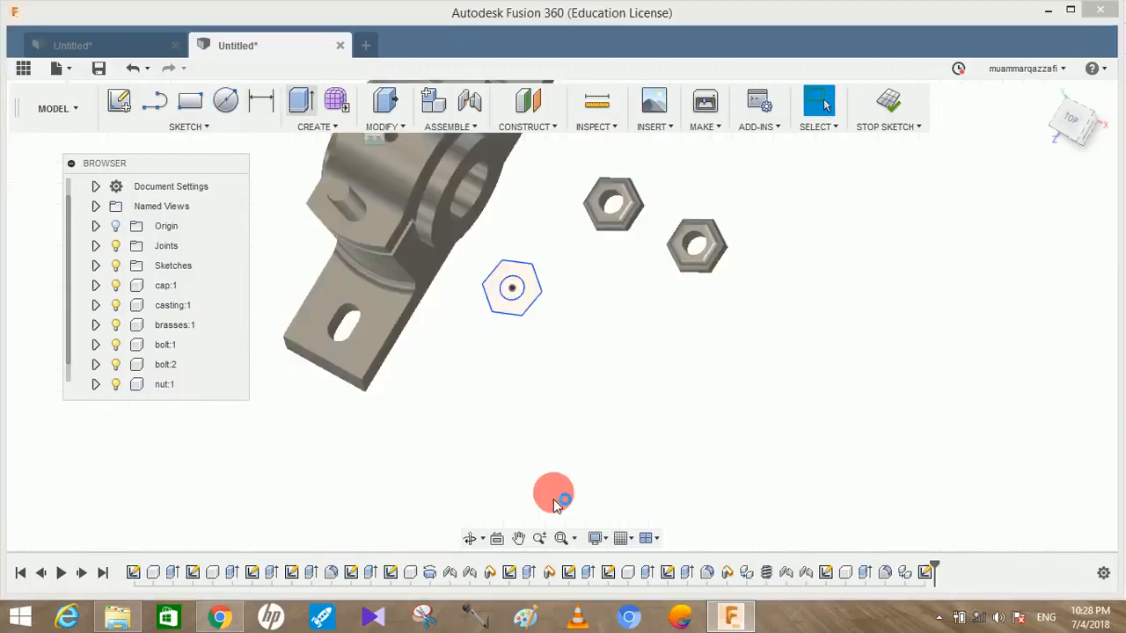
click(675, 338)
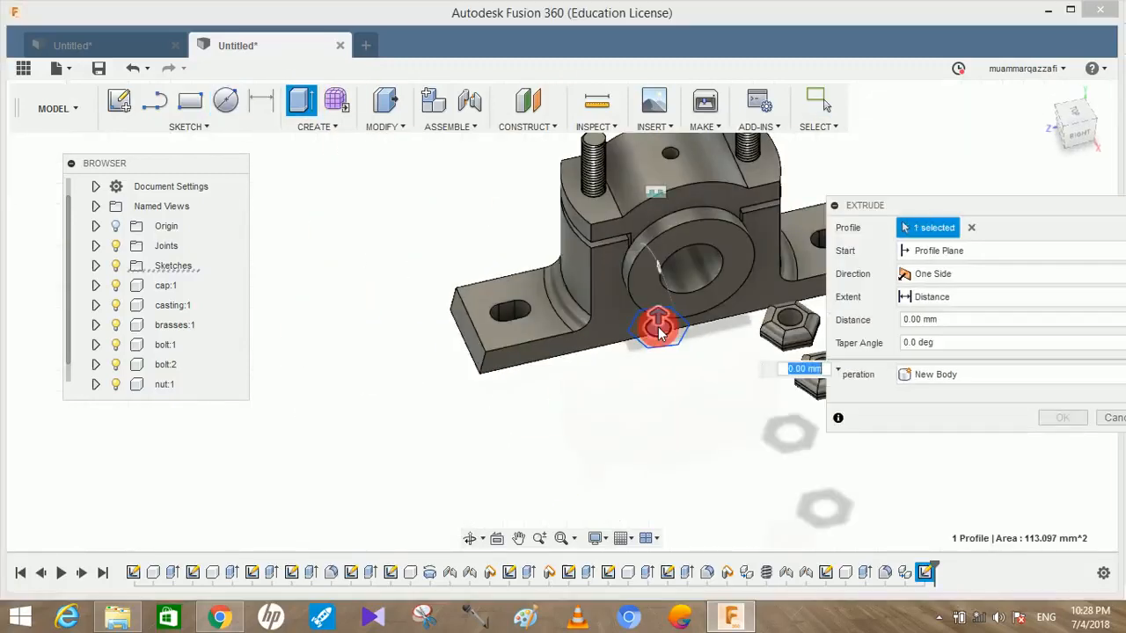
click(674, 334)
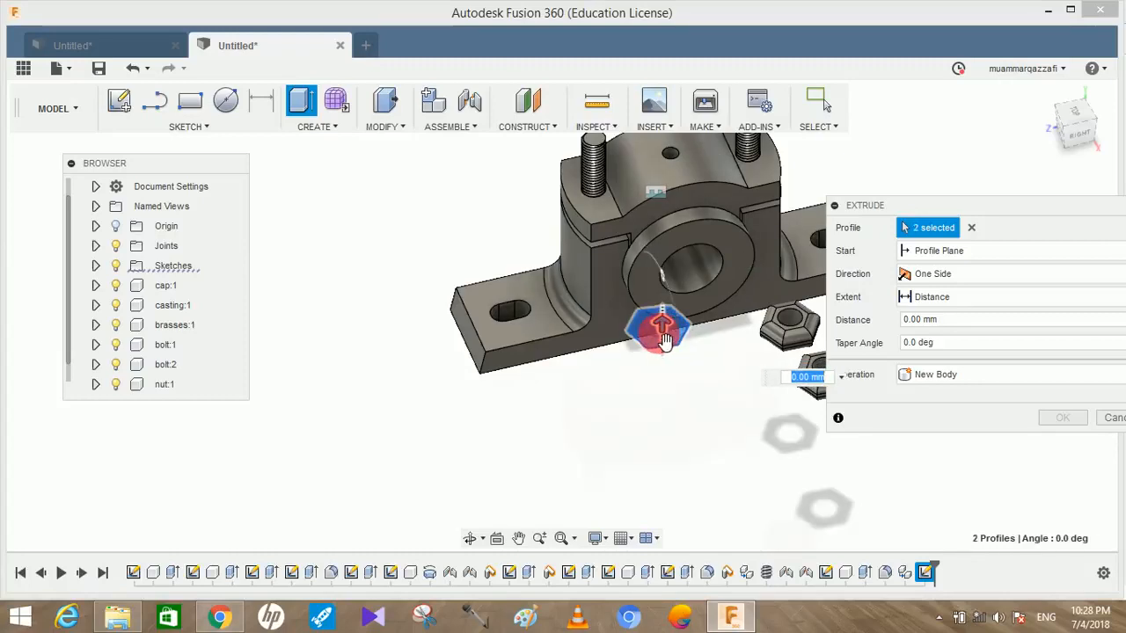
middle_drag(587, 395, 410, 445)
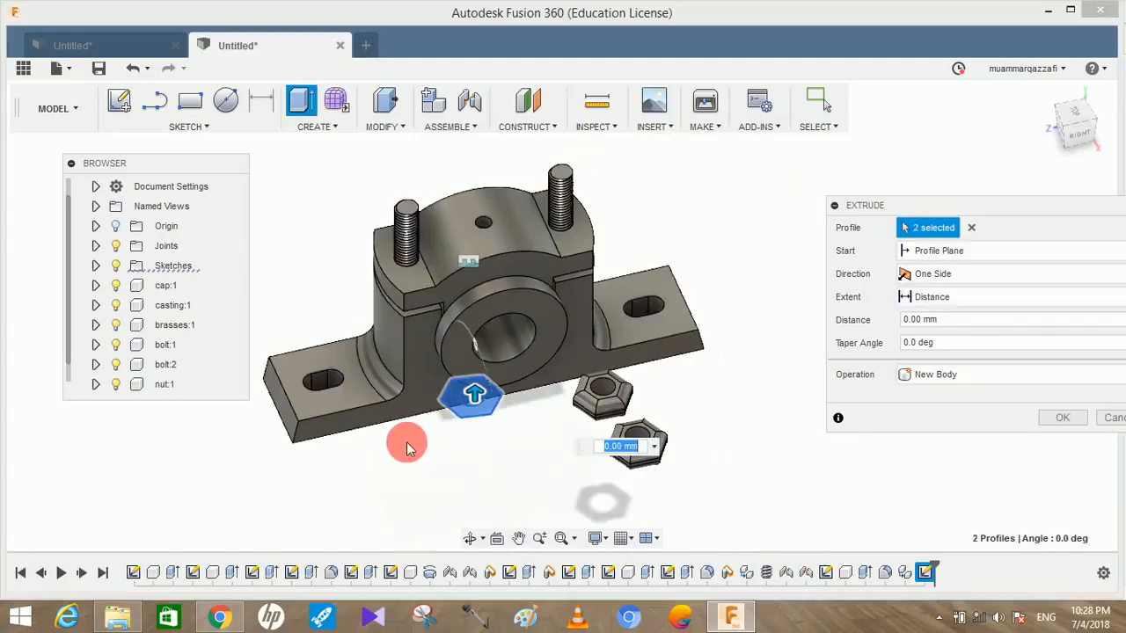
click(971, 227)
click(490, 393)
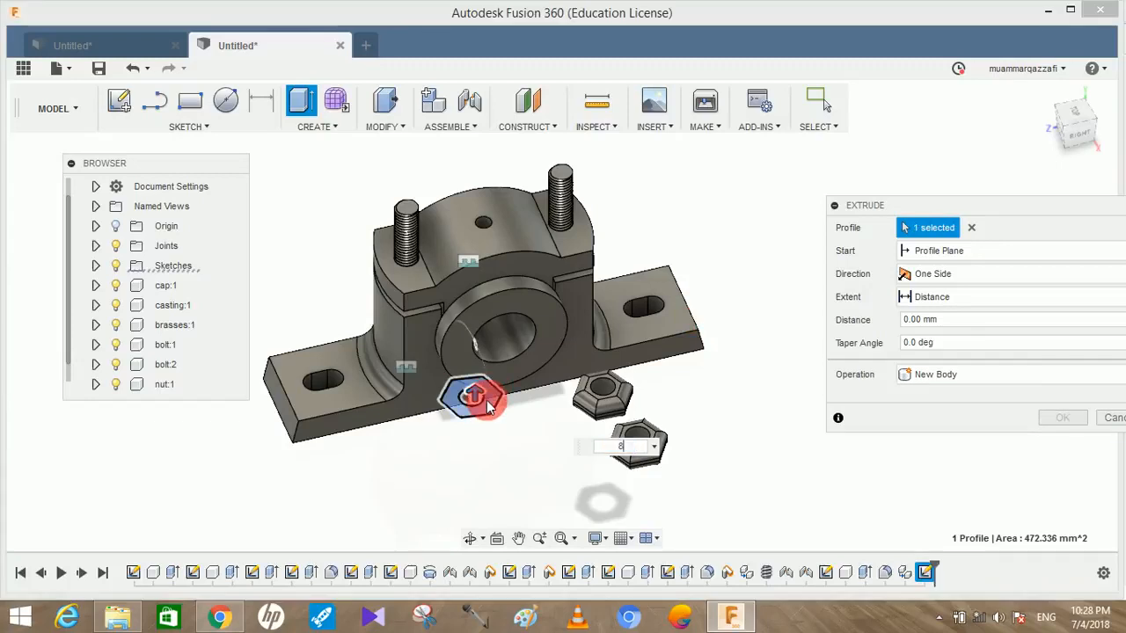
click(1000, 377)
click(960, 467)
click(1066, 419)
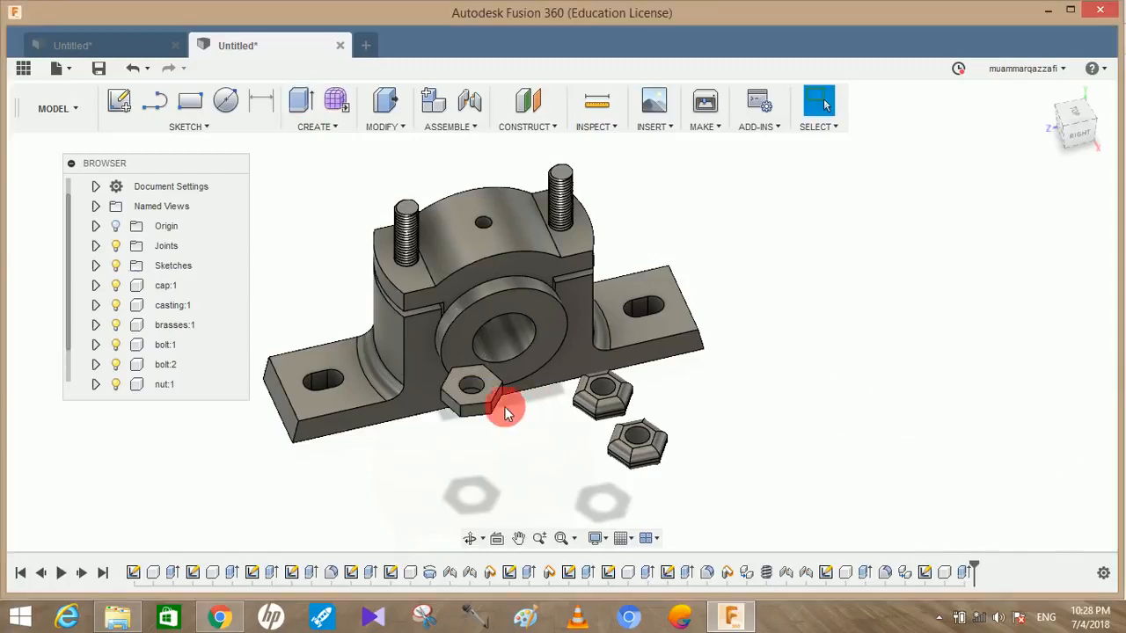
Step: Start a fillet on the thin hexagonal nut and select the six outer edges of its upper face
scroll(451, 401, up, 3)
shift+middle_drag(494, 381, 482, 402)
scroll(482, 401, up, 3)
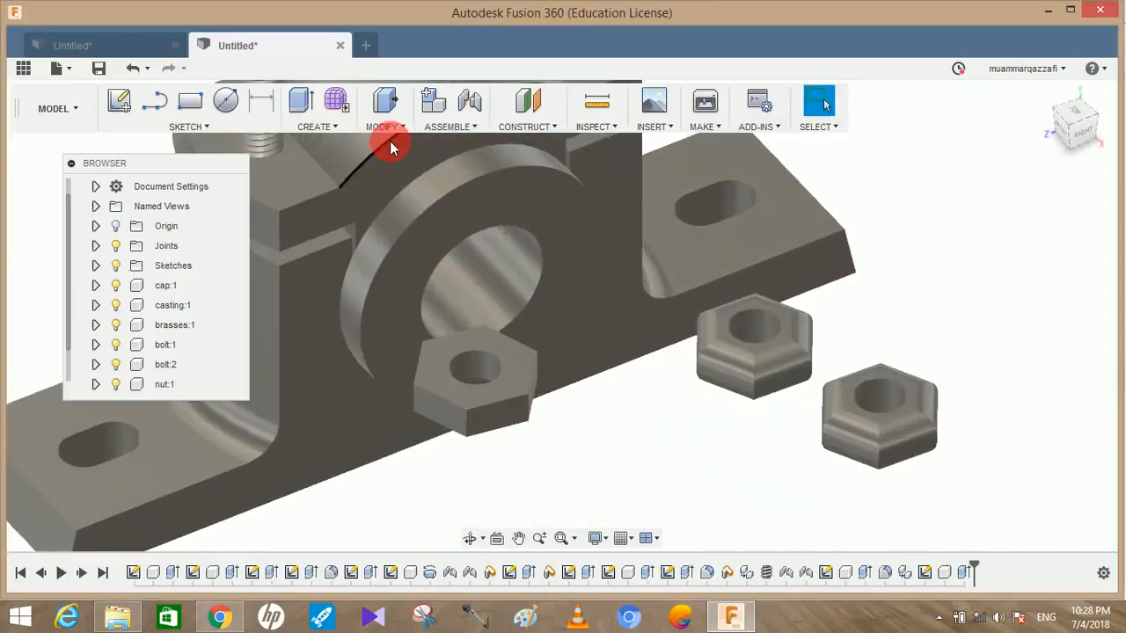
click(395, 128)
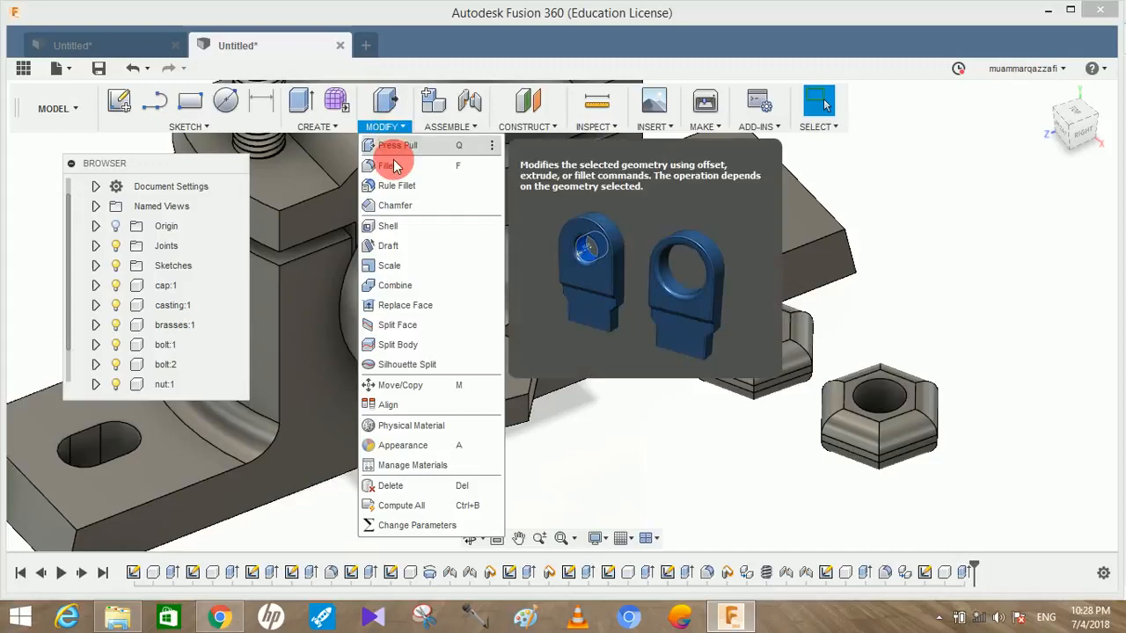
click(387, 166)
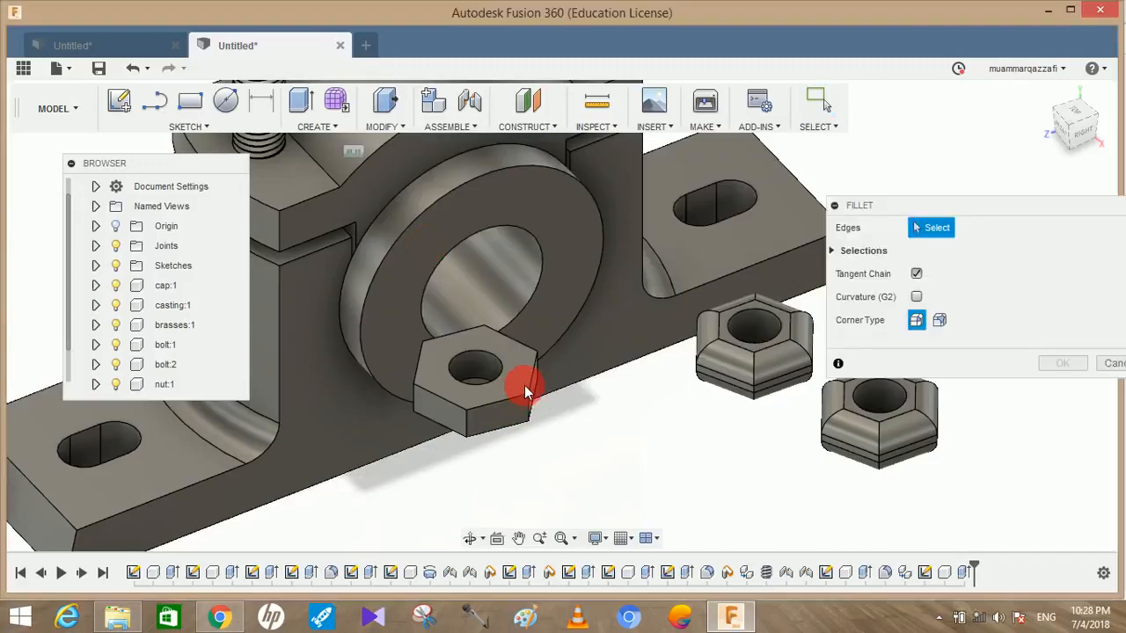
click(522, 356)
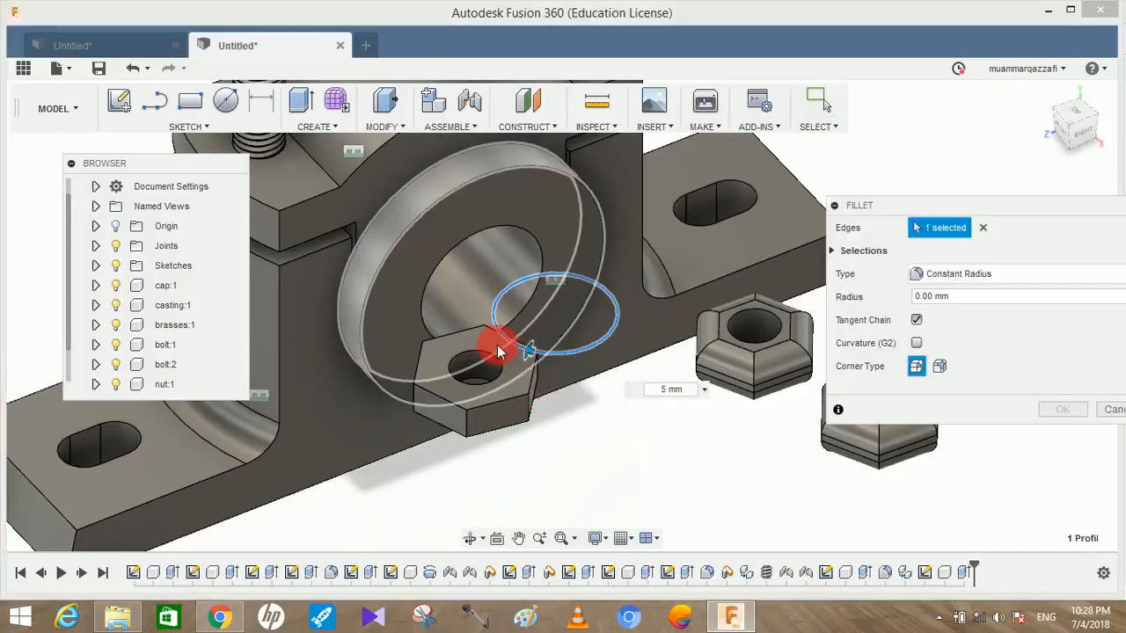
click(983, 228)
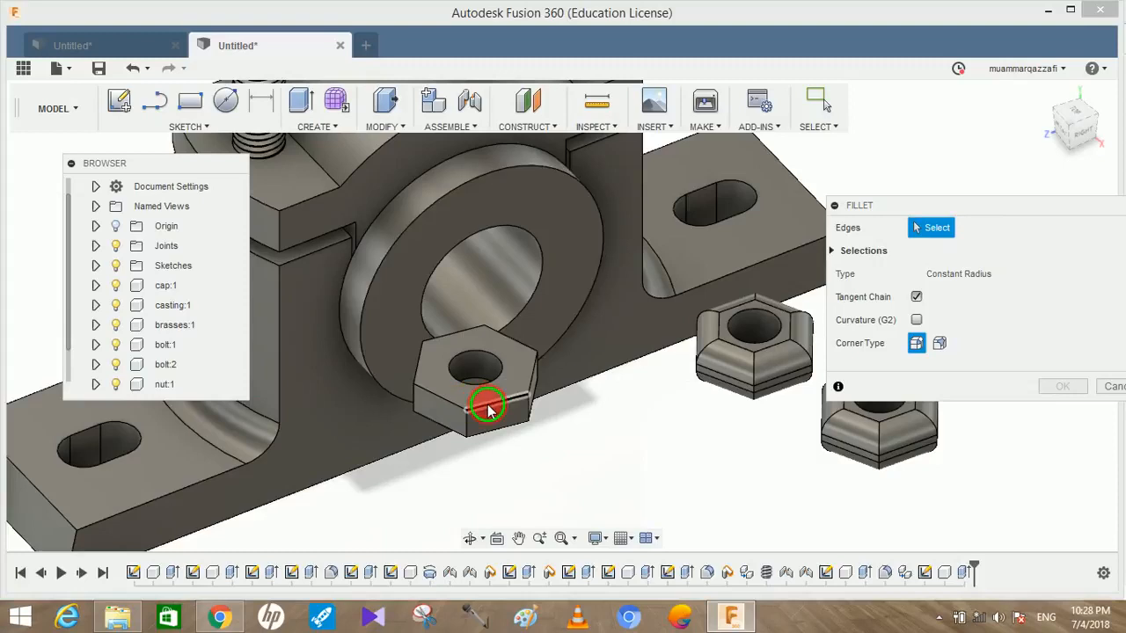
click(490, 402)
click(430, 384)
click(422, 362)
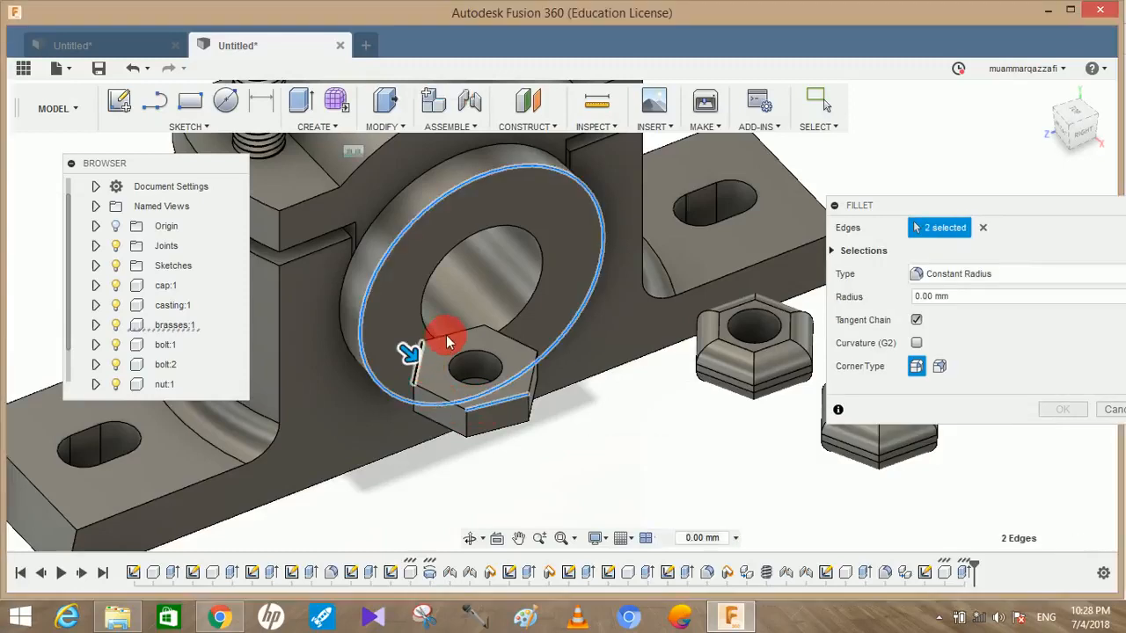
click(448, 336)
click(509, 341)
click(536, 379)
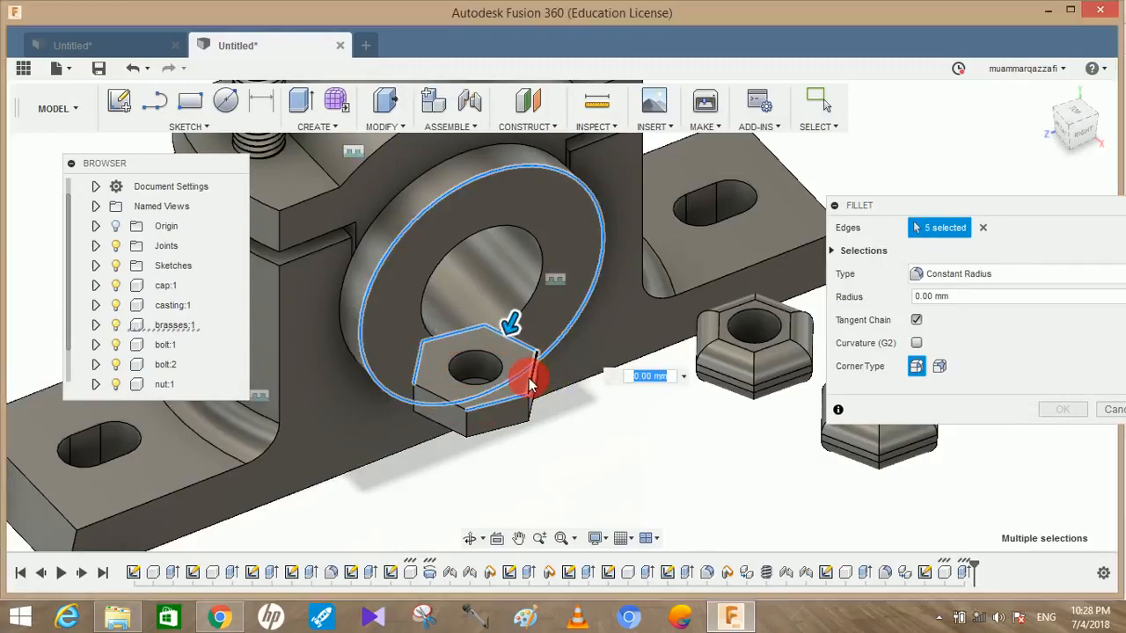
click(427, 392)
click(360, 332)
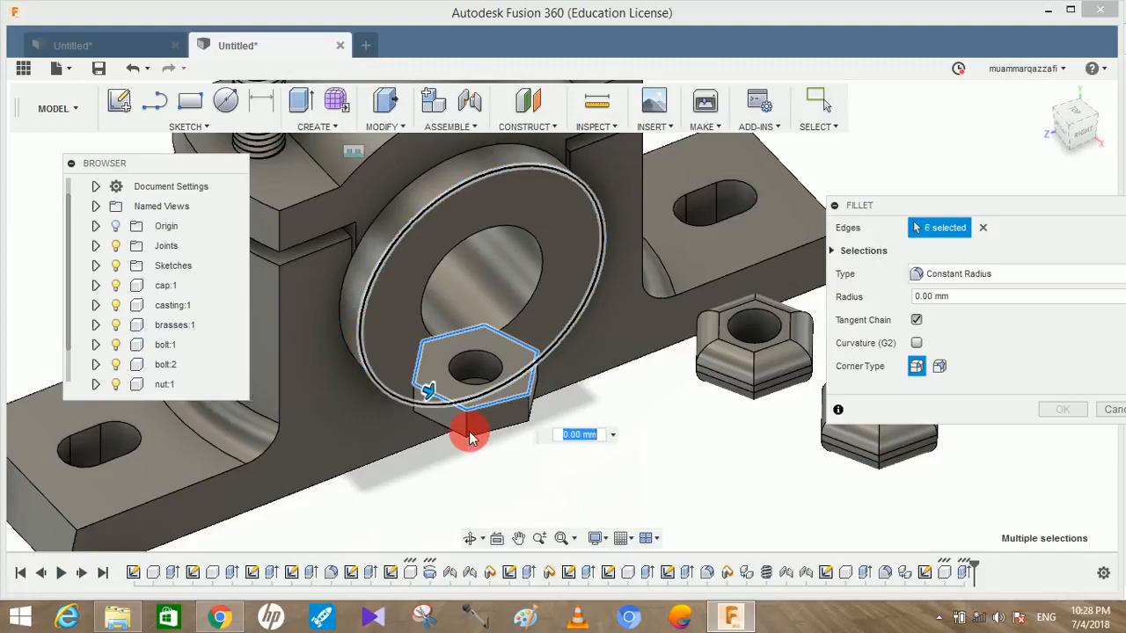
Step: Add the six outer edges of the thin nut's lower face and fillet all twelve edges with a 3 mm radius
mouse_move(480, 446)
shift+middle_down()
mouse_move(519, 406)
mouse_move(471, 435)
shift+middle_up()
click(379, 447)
click(435, 448)
shift+middle_drag(437, 472, 678, 349)
click(536, 423)
click(575, 450)
click(401, 343)
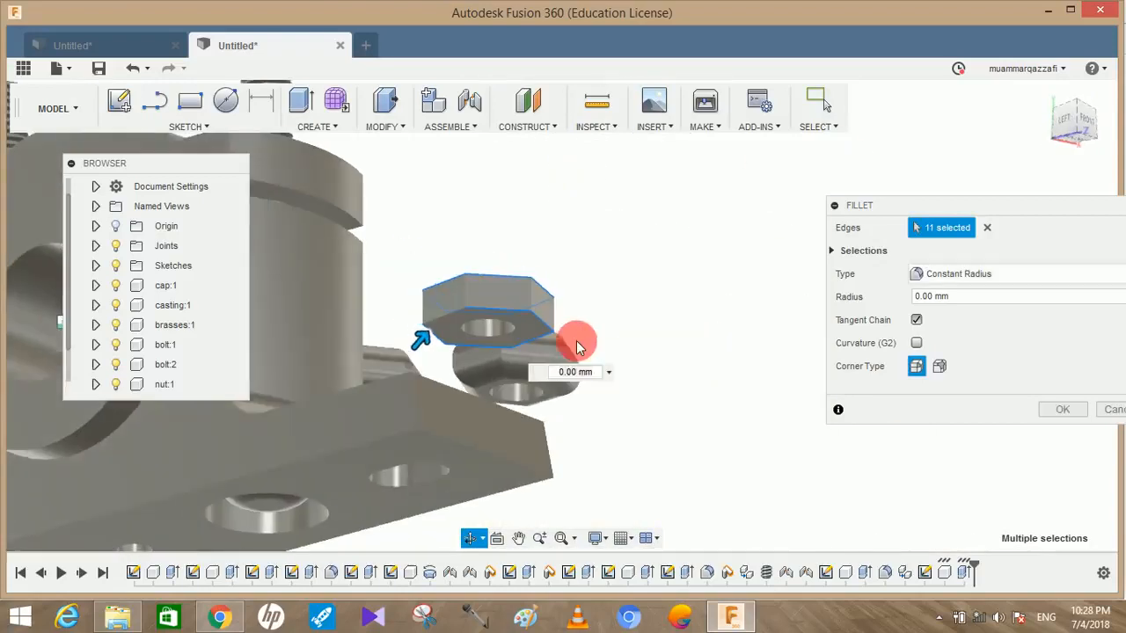
click(443, 315)
shift+middle_drag(472, 306, 519, 438)
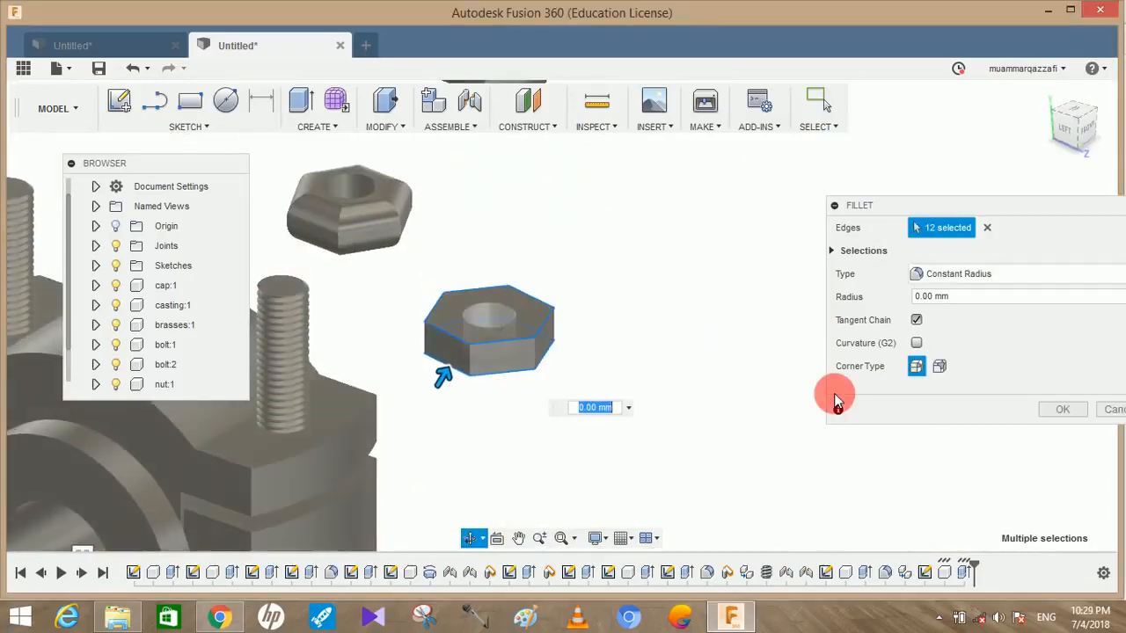
click(967, 297)
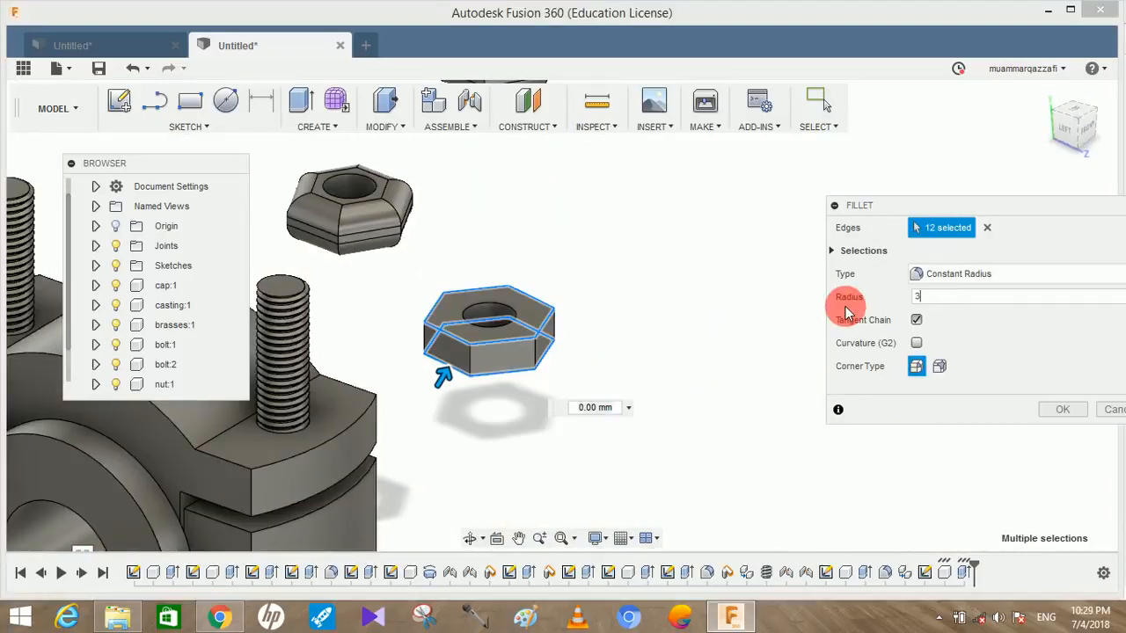
click(1047, 413)
Step: Rename the thin hexagonal component as lock nut, and paste a copy of it beside the original, farther from the block
scroll(132, 378, down, 2)
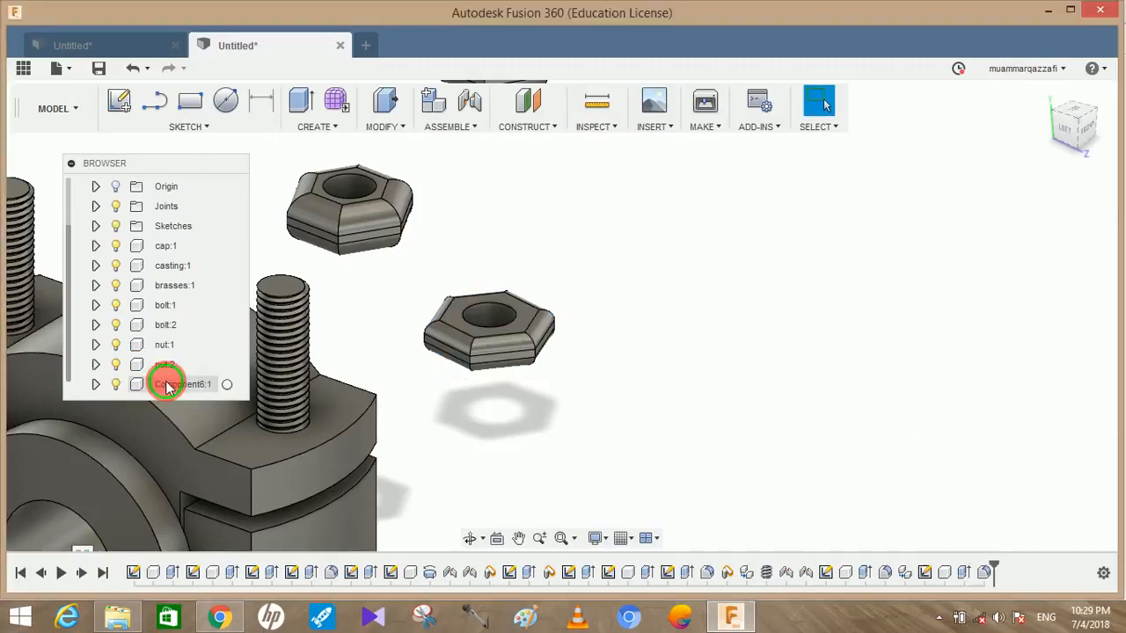
click(167, 386)
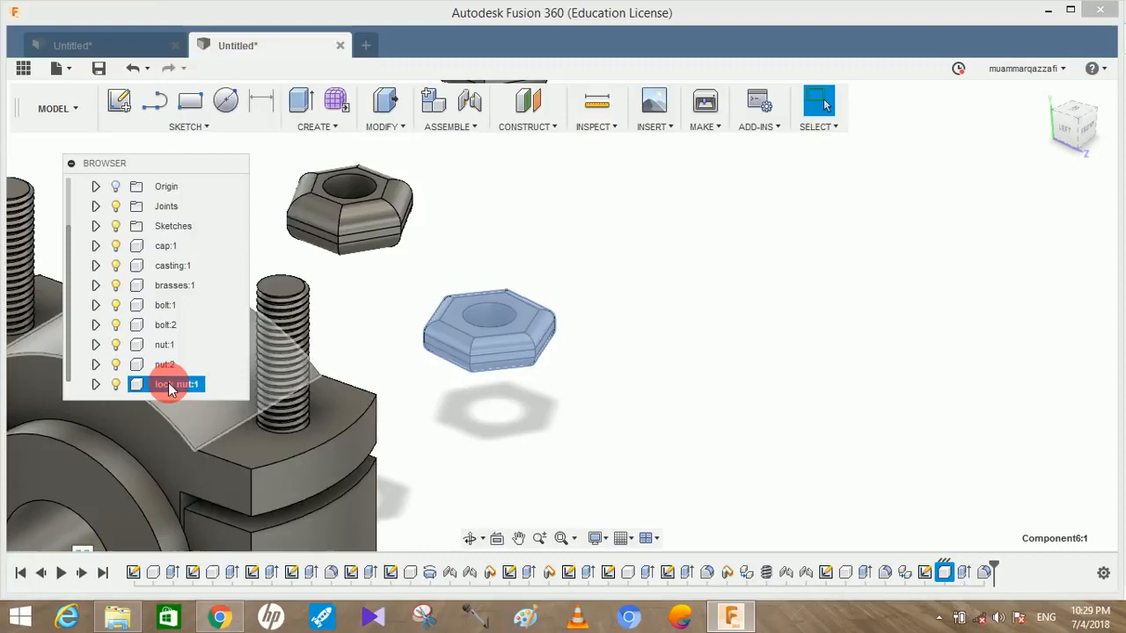
right_click(168, 383)
click(246, 285)
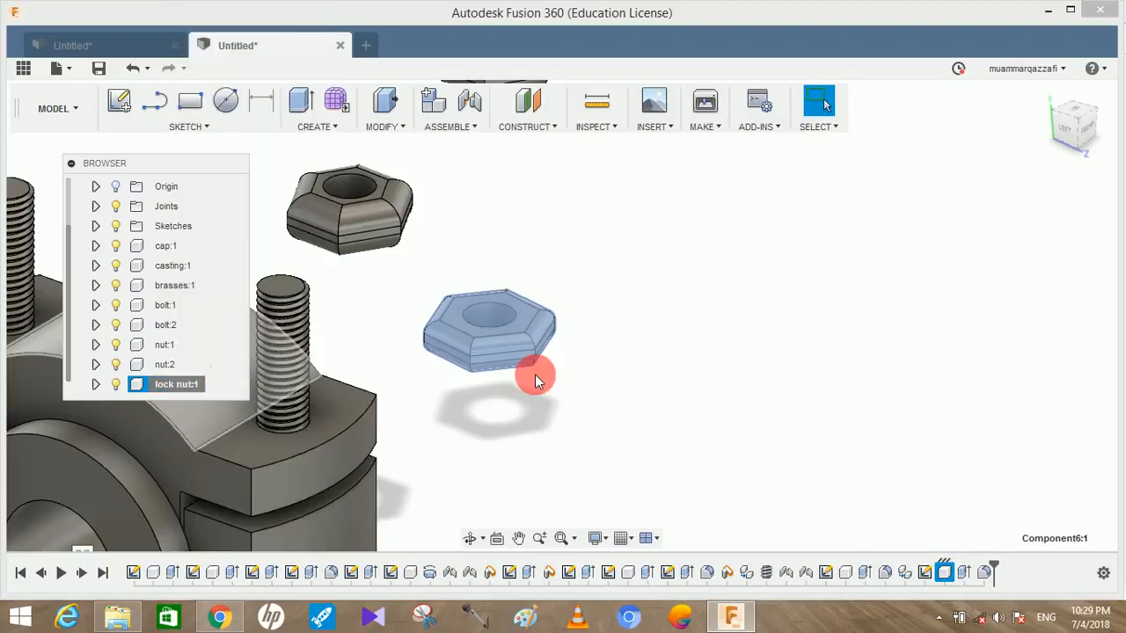
click(598, 372)
right_click(601, 375)
click(596, 107)
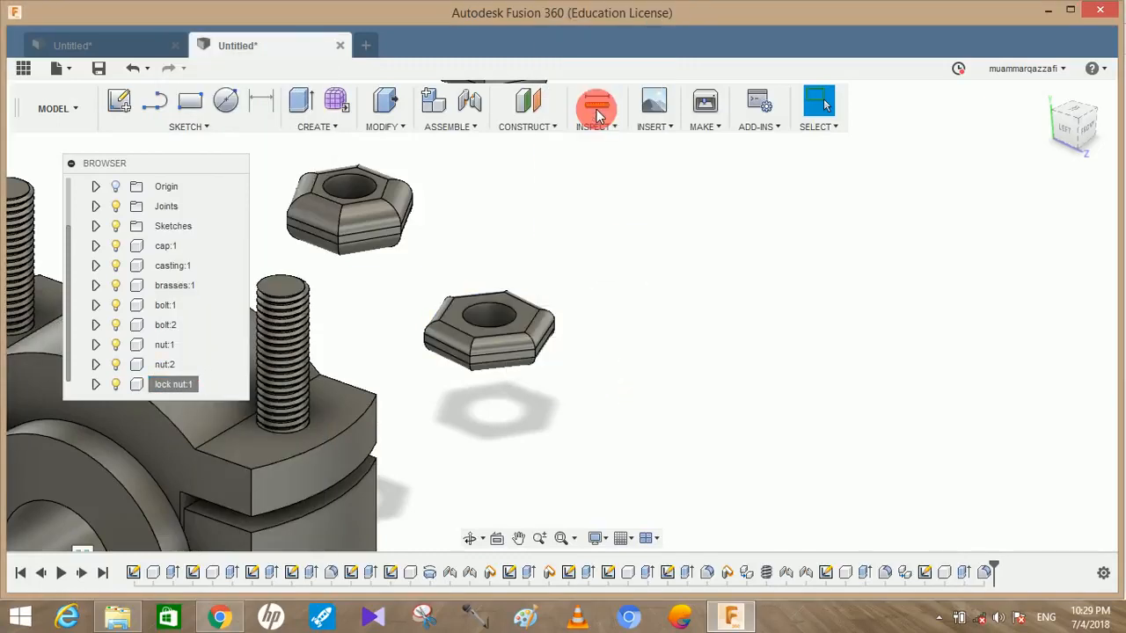
drag(511, 318, 648, 261)
click(1056, 499)
scroll(836, 368, down, 5)
mouse_move(836, 368)
shift+middle_down()
mouse_move(858, 378)
mouse_move(850, 360)
shift+middle_up()
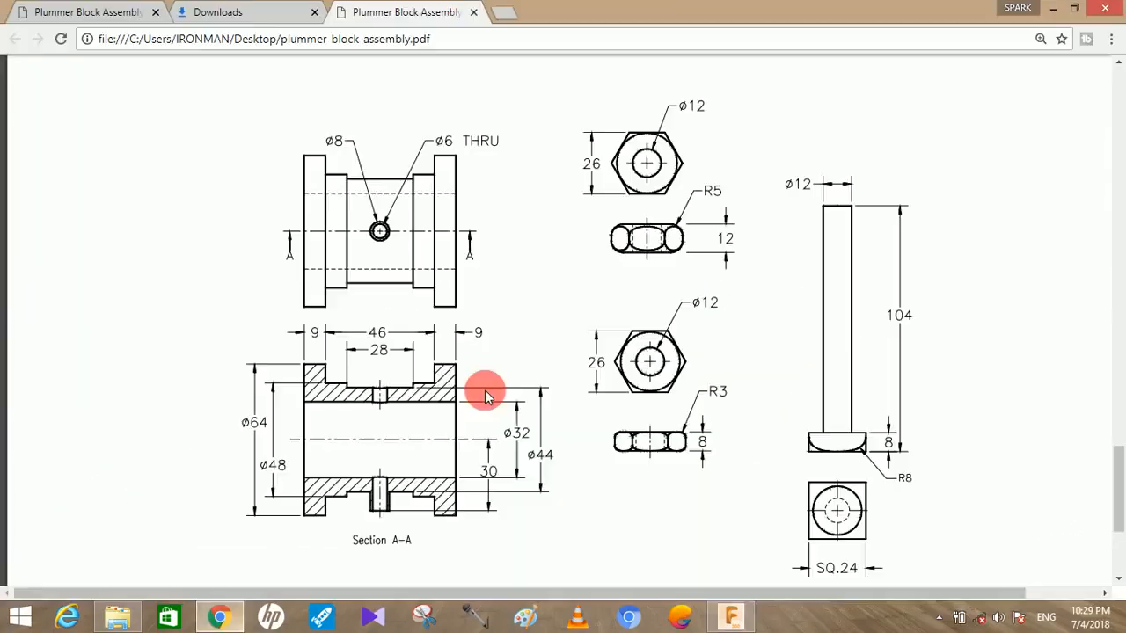
Step: Examine how the nuts are arranged on the bolts in Figure 1 of the plummer-block-assembly PDF in the browser
scroll(628, 390, up, 15)
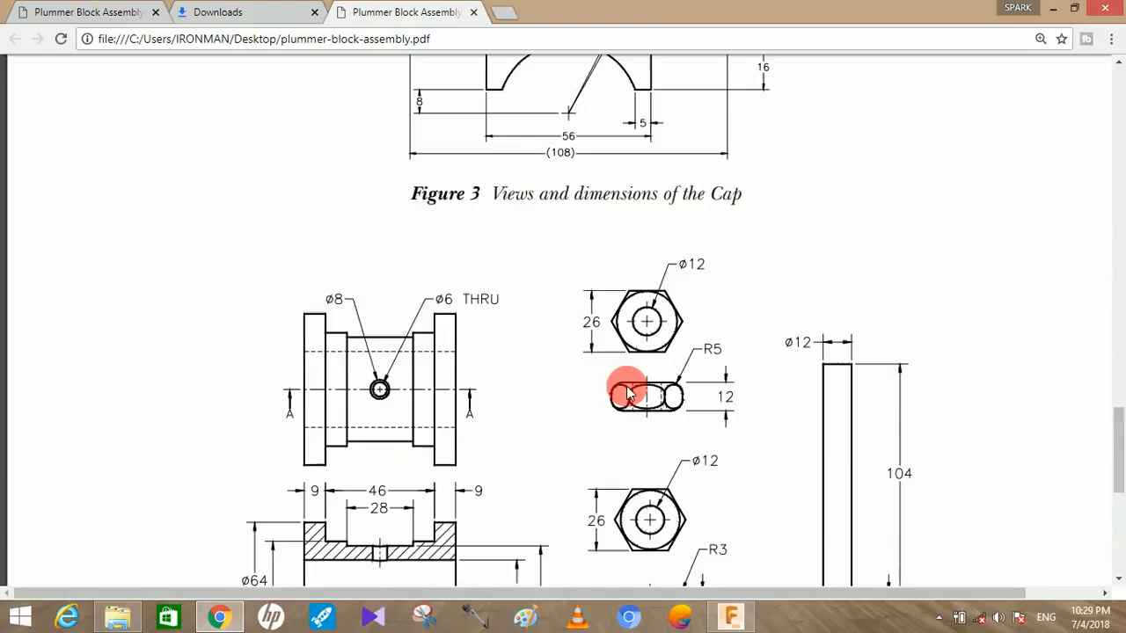
scroll(629, 390, up, 4)
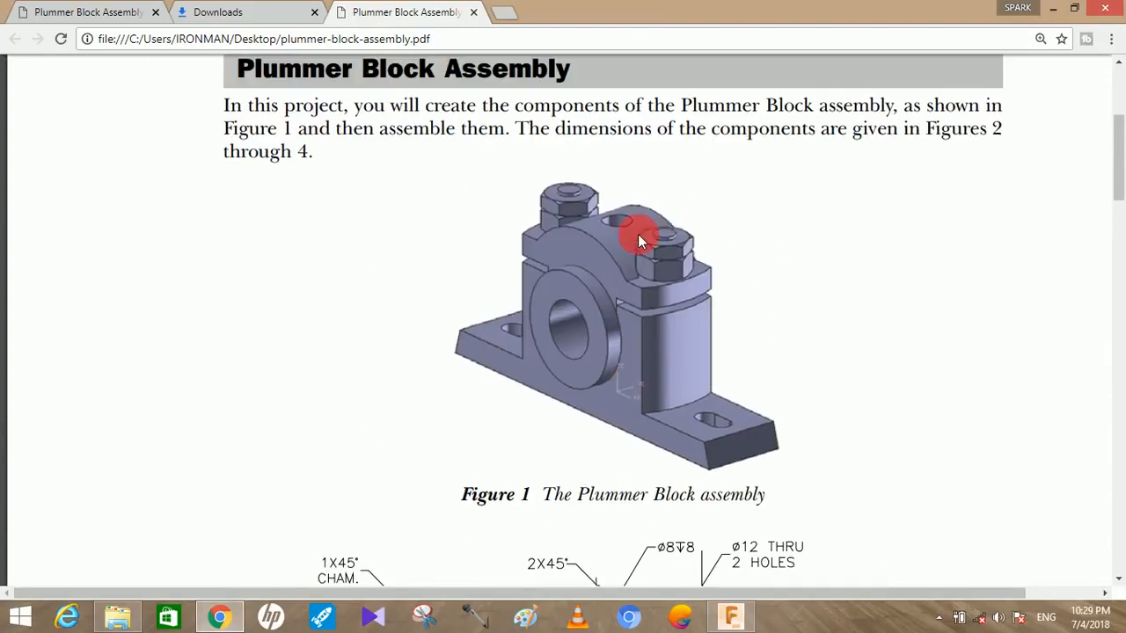
click(1053, 9)
Step: Return to Fusion 360 and join the thick nut farthest from the block to the bolt farther from the loose nuts with a slider joint
middle_drag(770, 190, 783, 209)
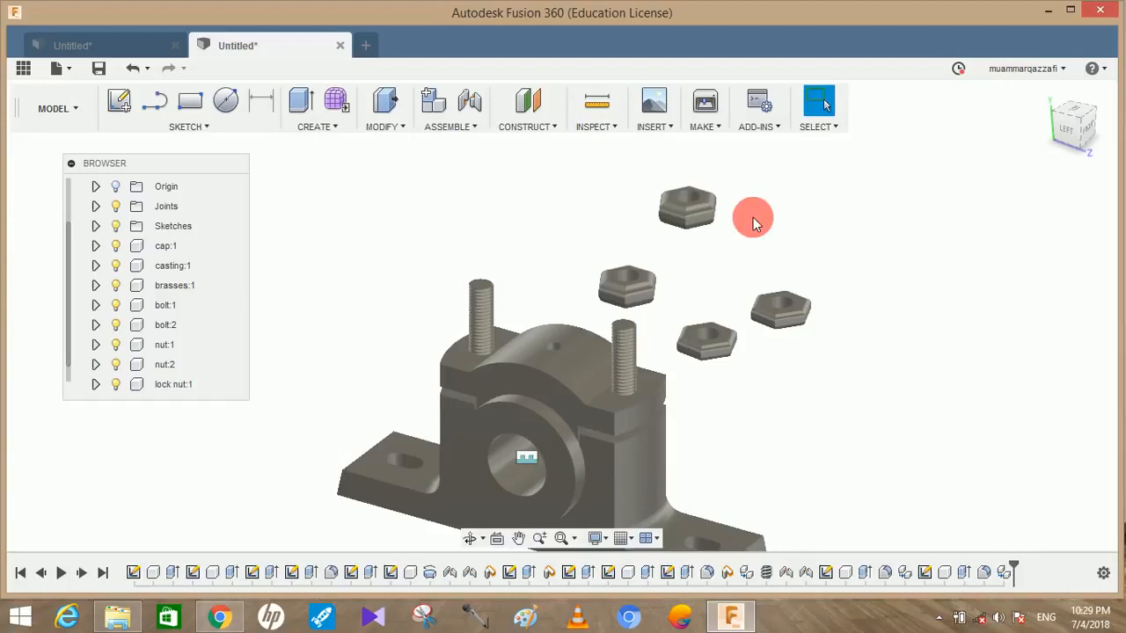
click(483, 109)
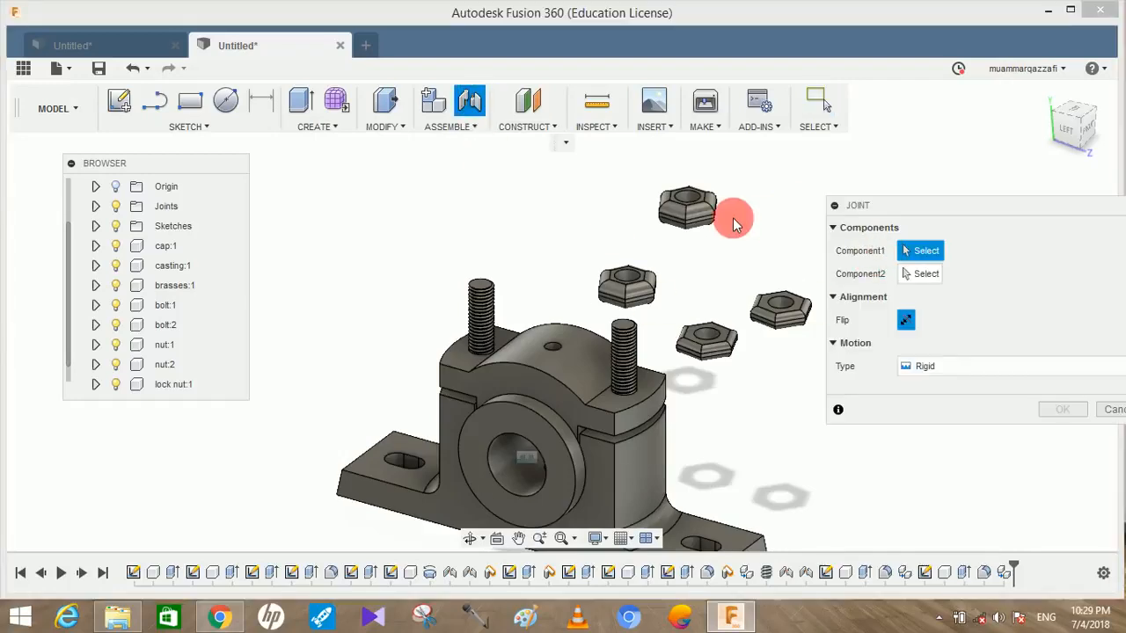
middle_drag(725, 188, 719, 211)
scroll(705, 216, up, 2)
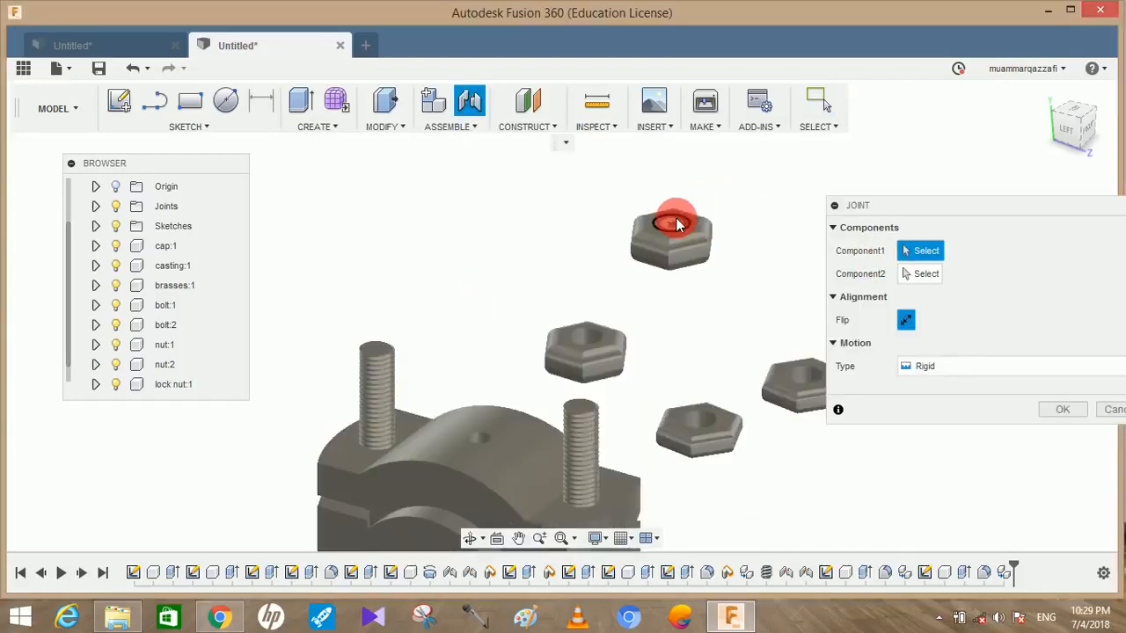
click(676, 224)
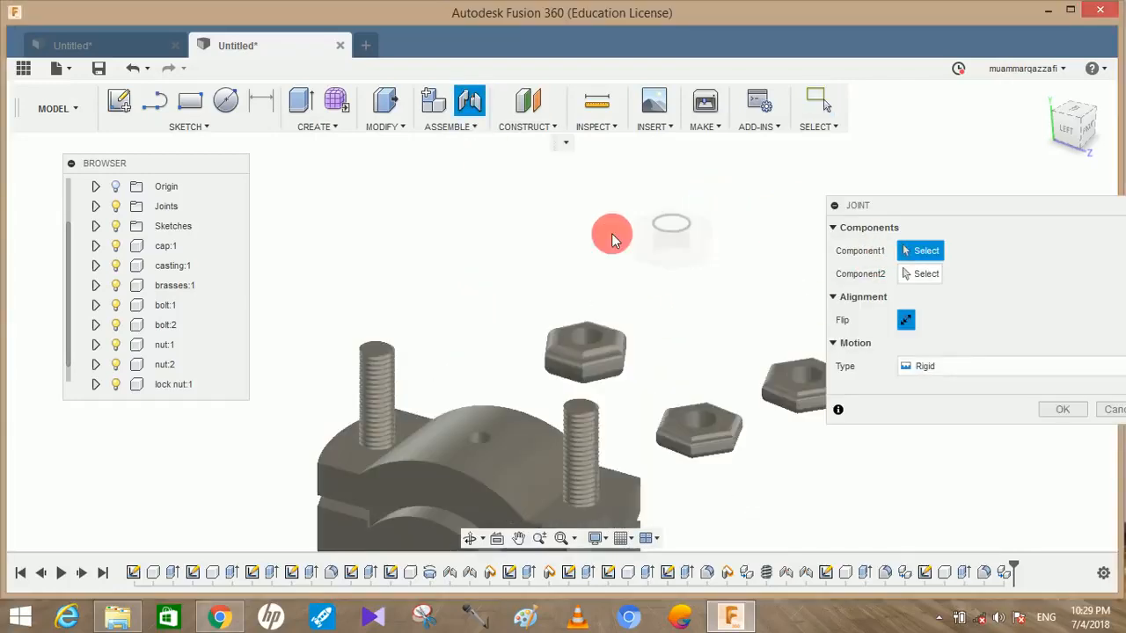
click(374, 354)
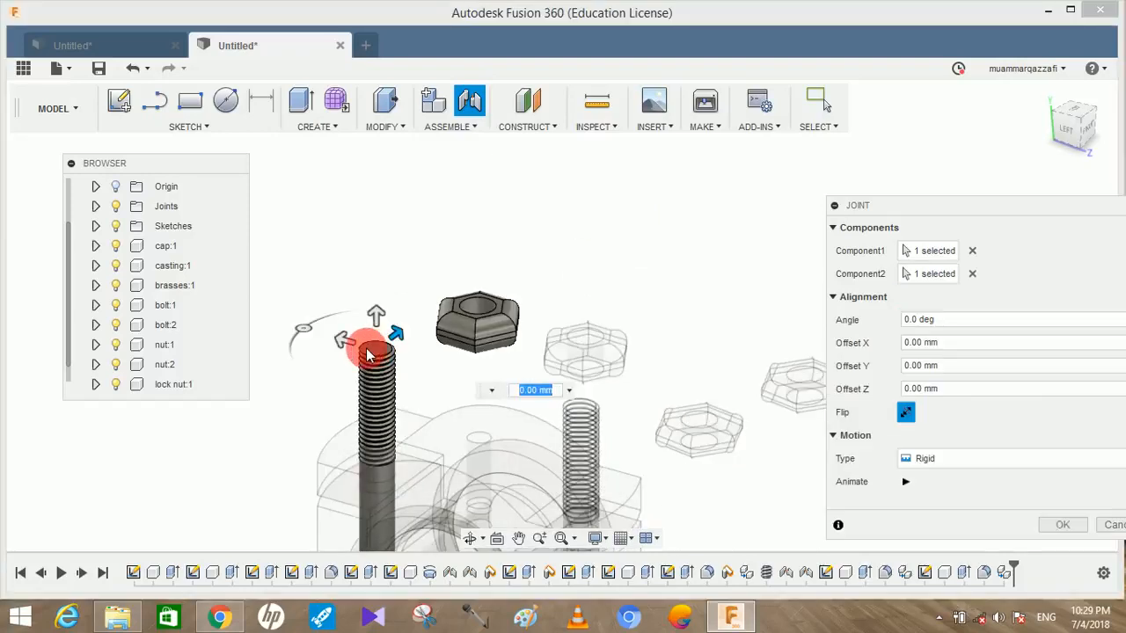
click(1011, 461)
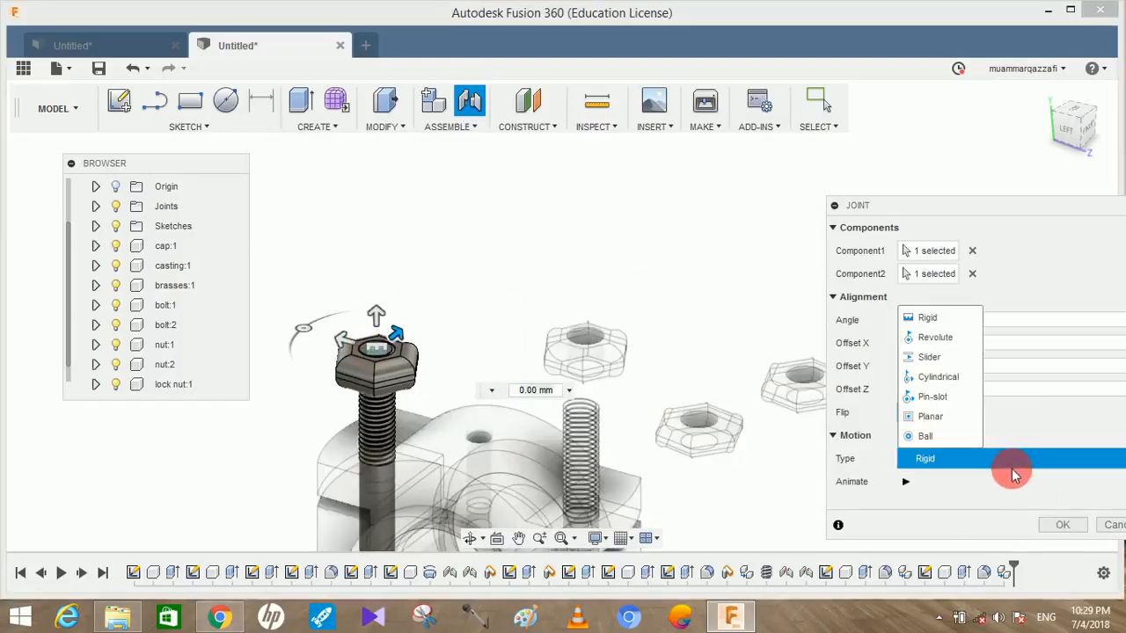
click(955, 359)
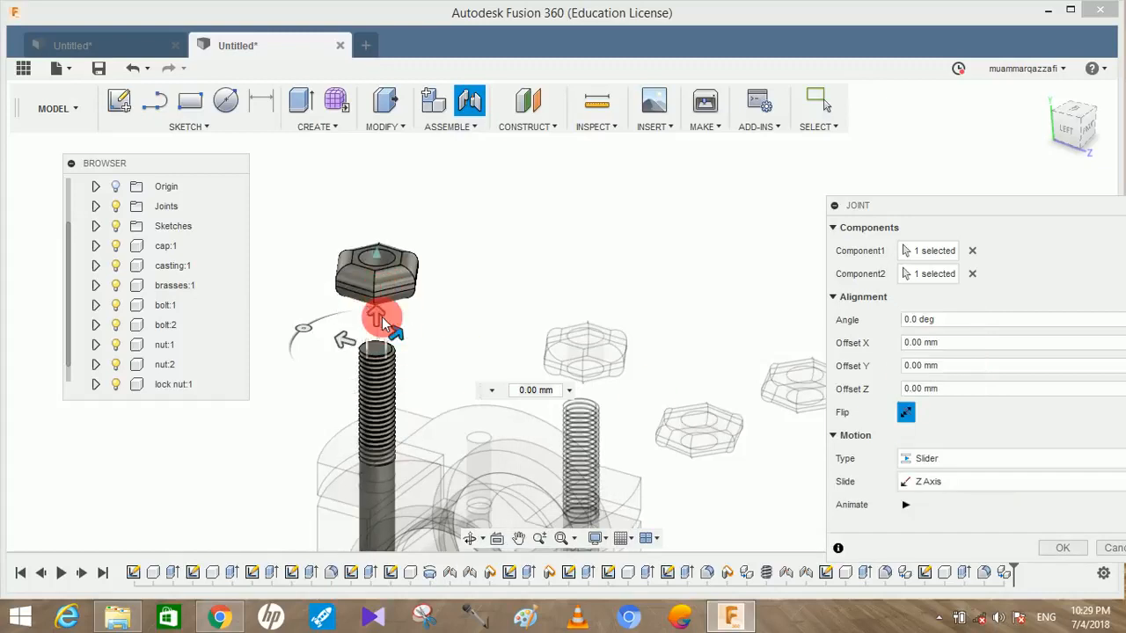
Step: Set the nut joint's Z offset to -18 mm so the nut sits down on the bolt thread
middle_drag(455, 301, 480, 199)
click(1070, 140)
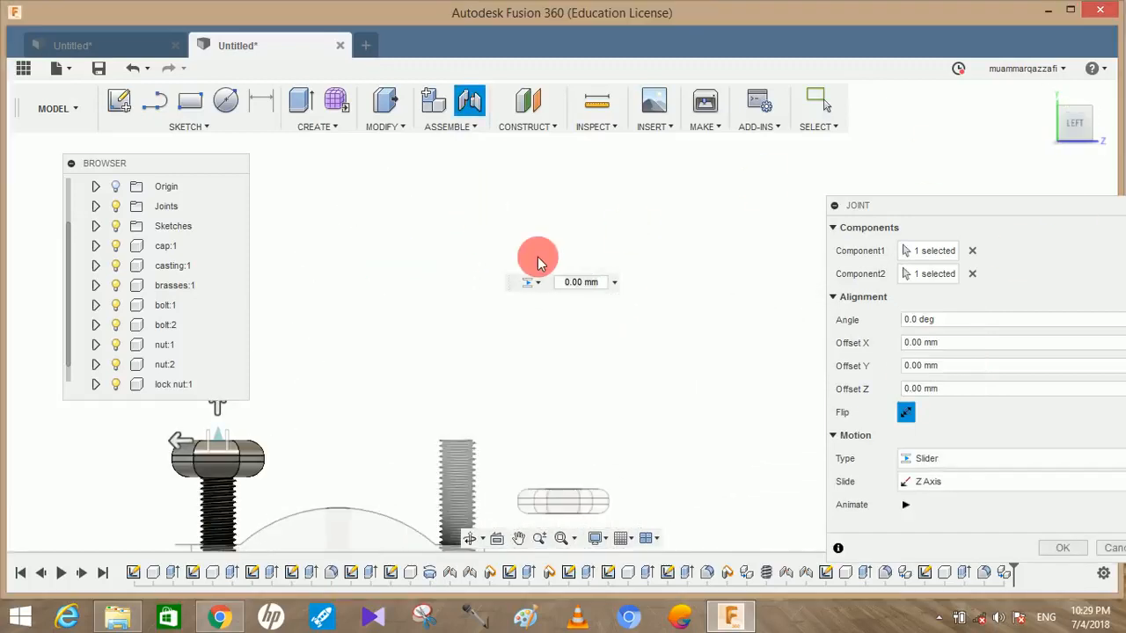
drag(498, 237, 504, 296)
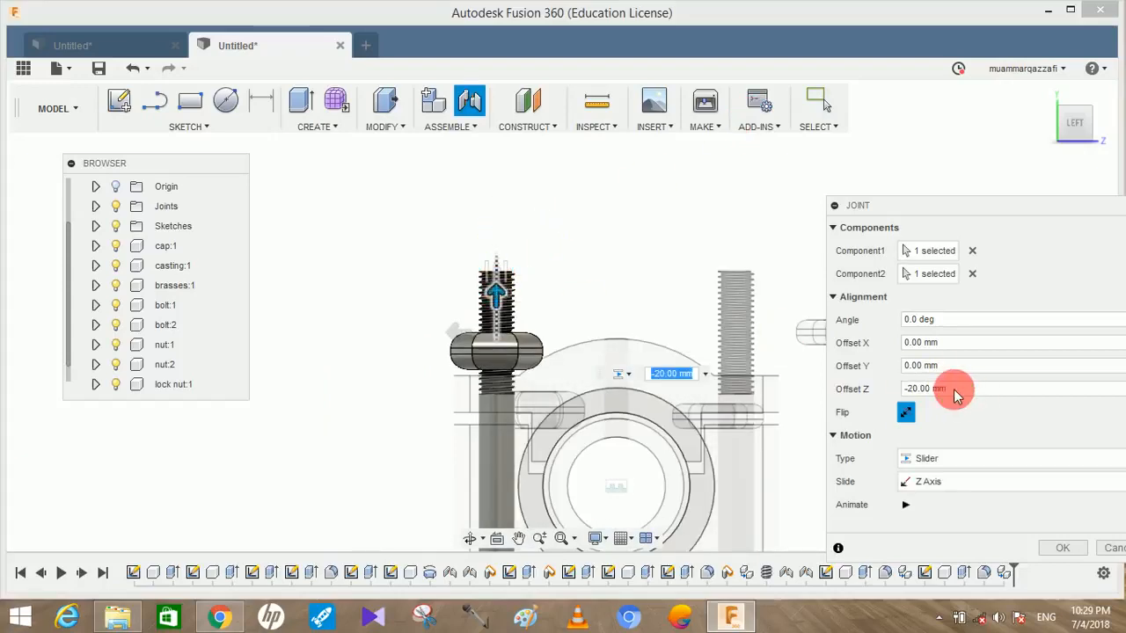
click(911, 393)
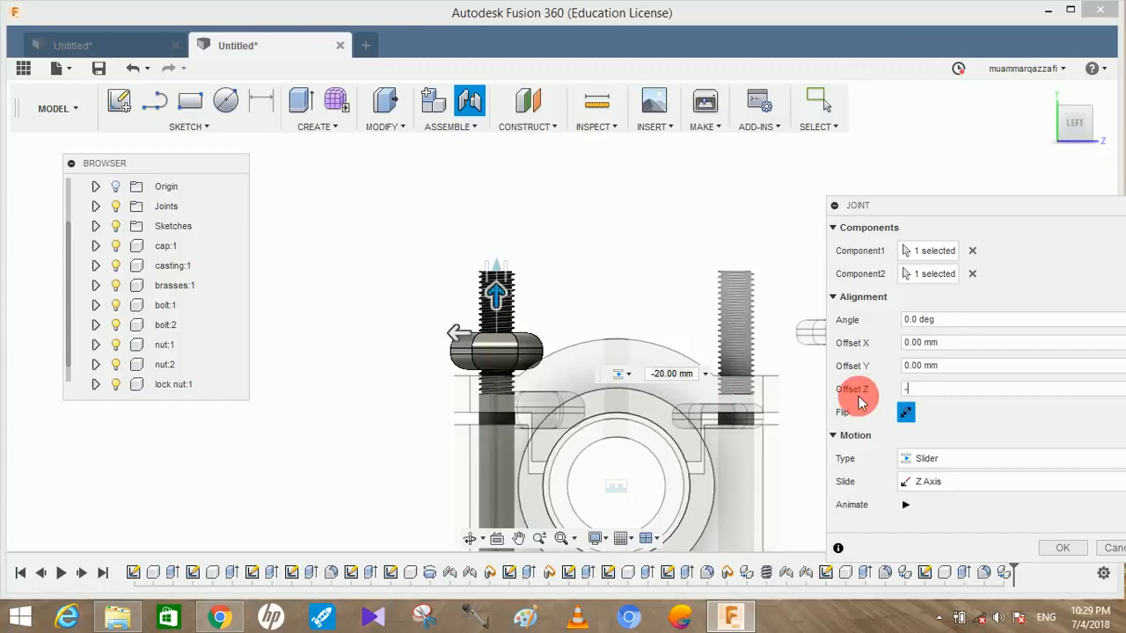
text(-18)
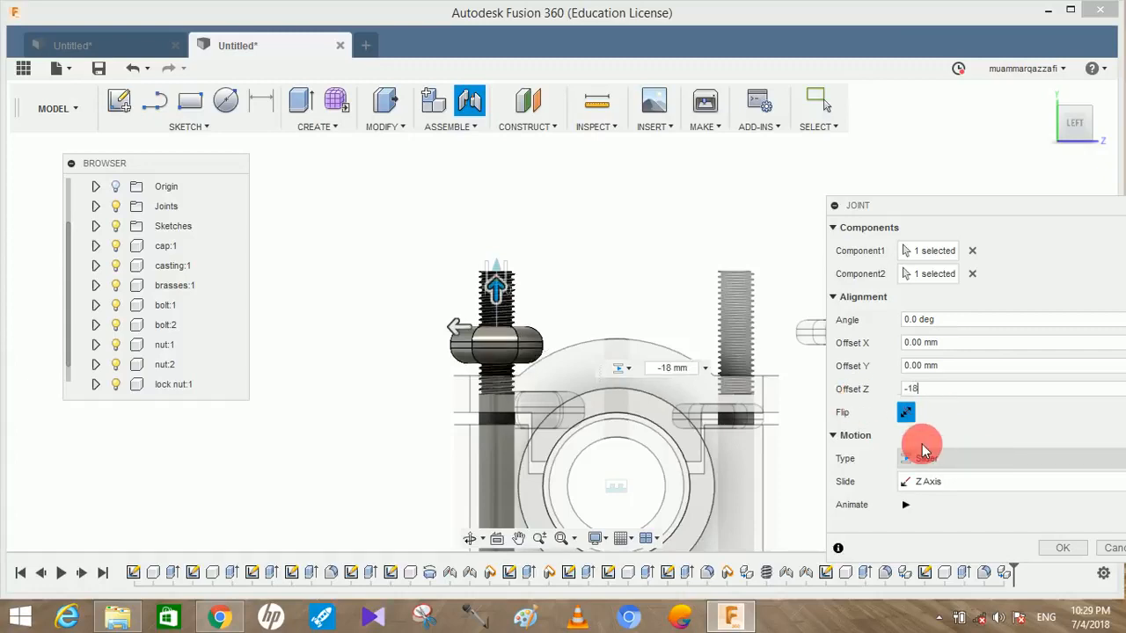
click(1062, 550)
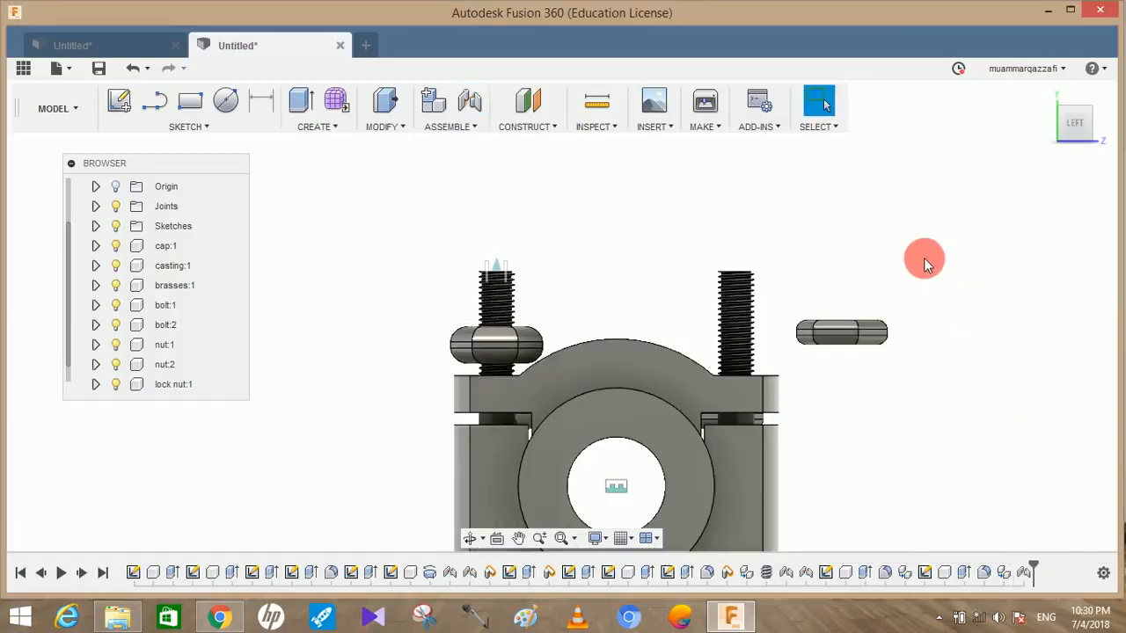
Step: Join the remaining thick nut to the top of the other bolt with a slider joint and a Z offset of -18 mm
shift+middle_drag(620, 187, 559, 225)
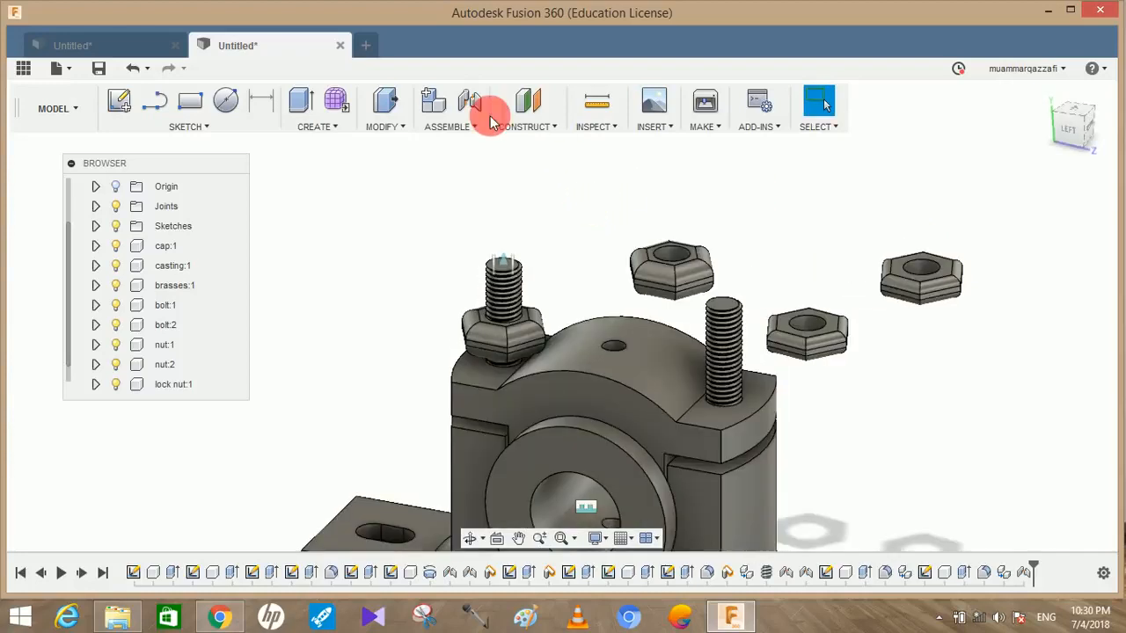
click(471, 104)
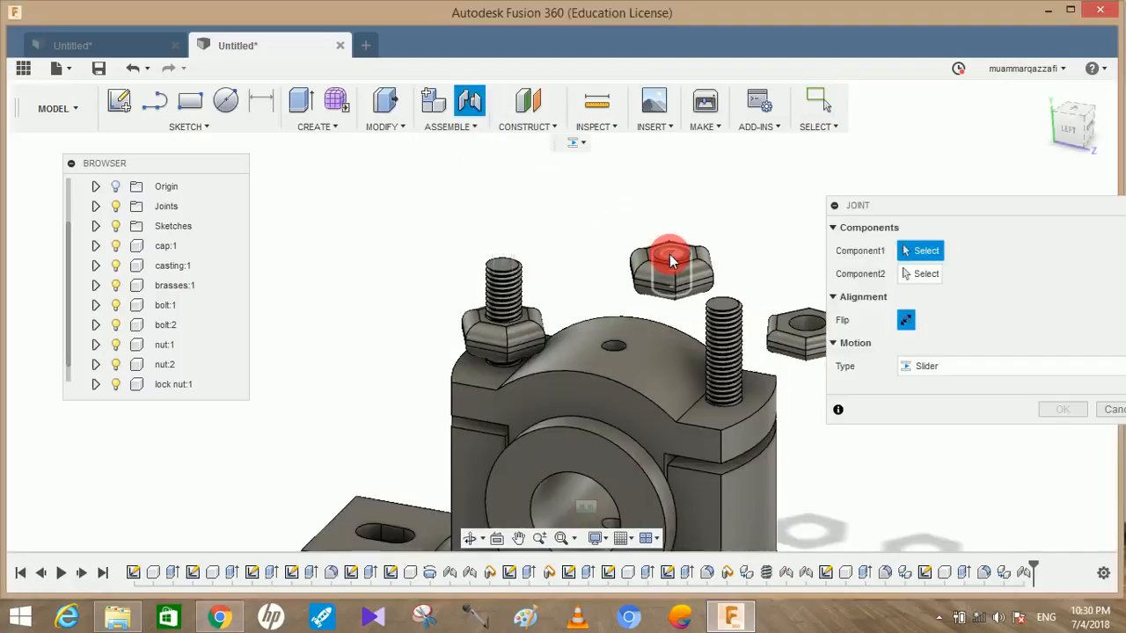
click(670, 254)
click(724, 310)
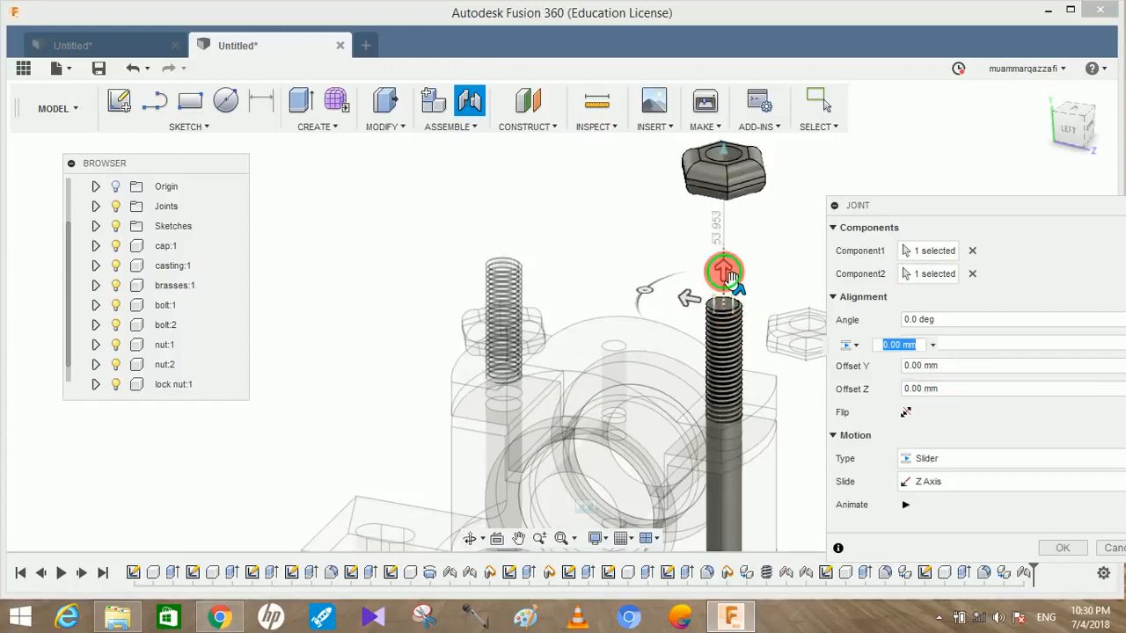
drag(721, 272, 722, 307)
click(983, 397)
drag(983, 398, 883, 397)
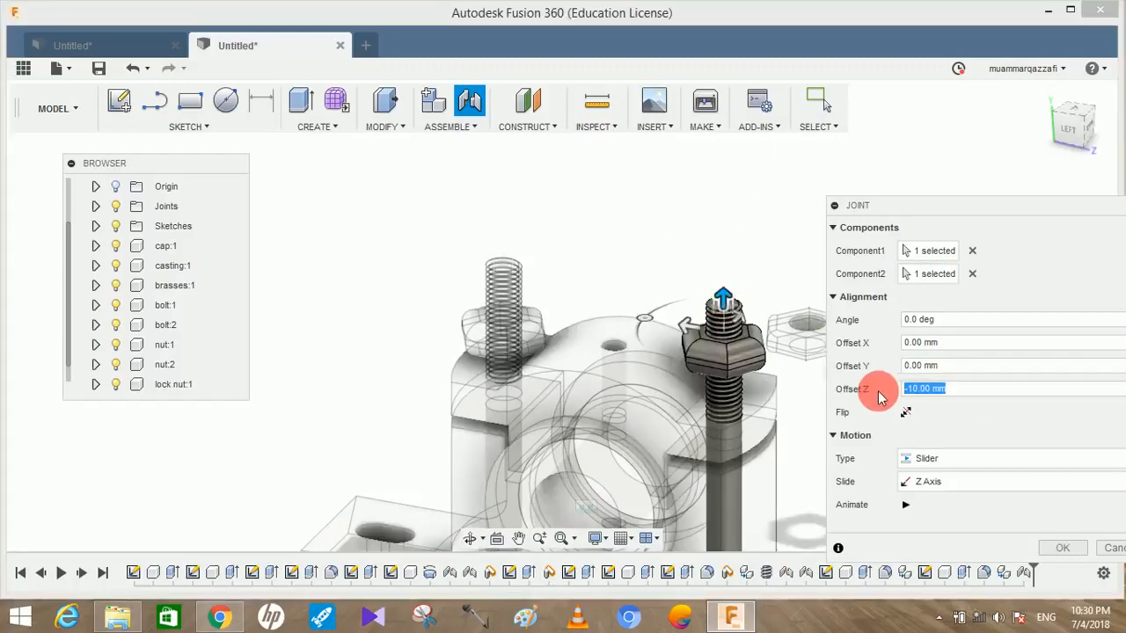
text(-18)
key(Return)
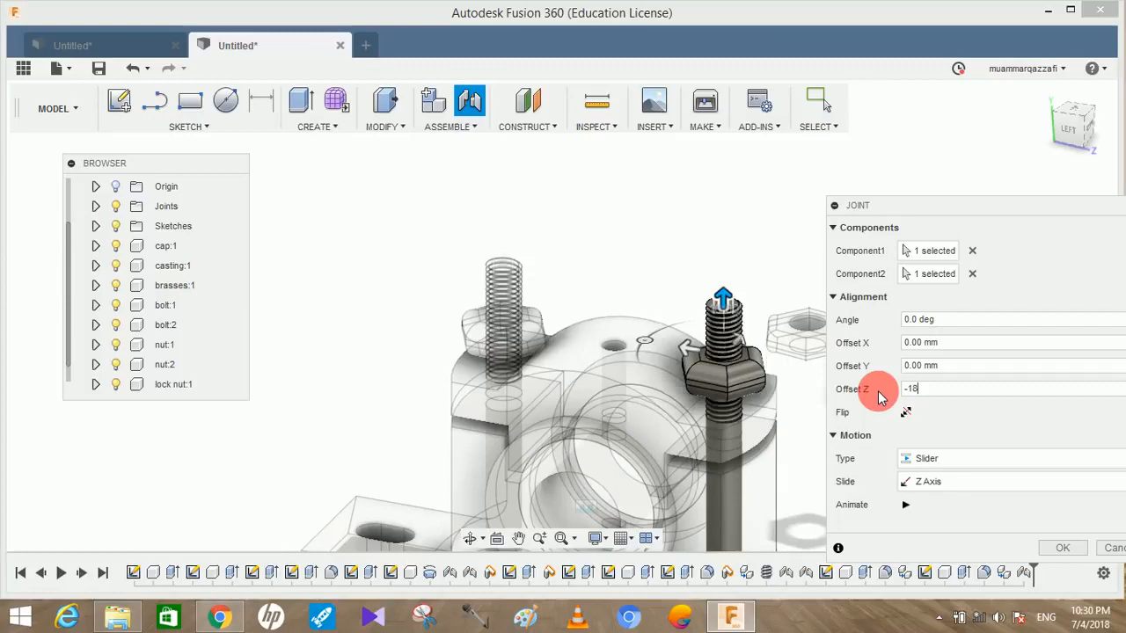
key(Return)
Step: Join the nearer lock nut to the bolt farther from the loose nuts with a slider joint offset -10 mm along Z, above its thick nut
click(1079, 140)
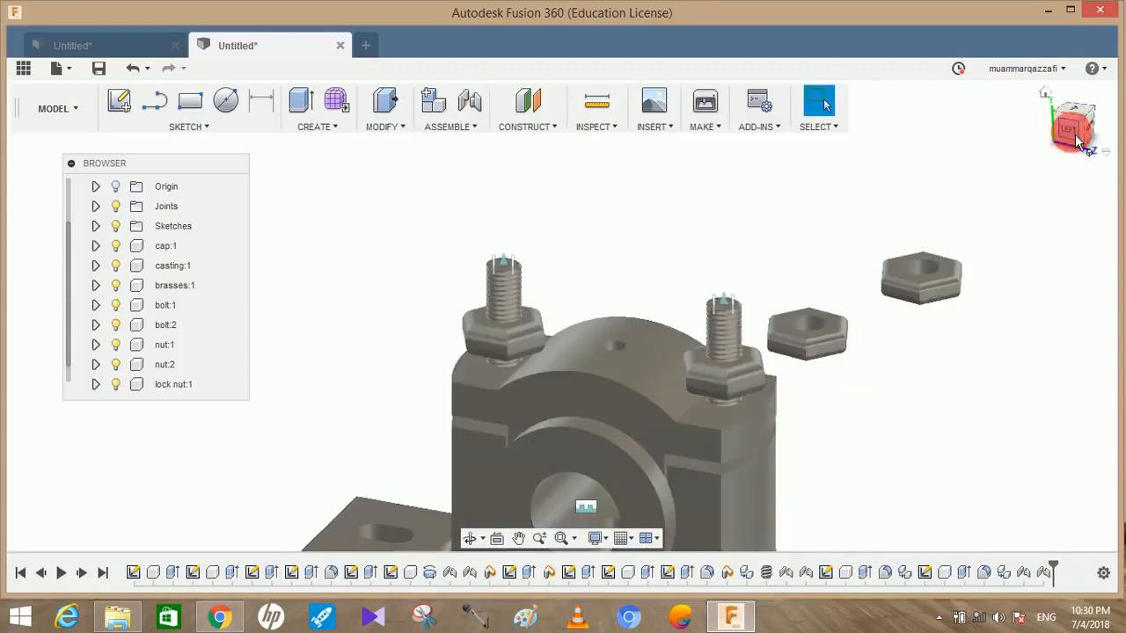
middle_drag(680, 368, 728, 328)
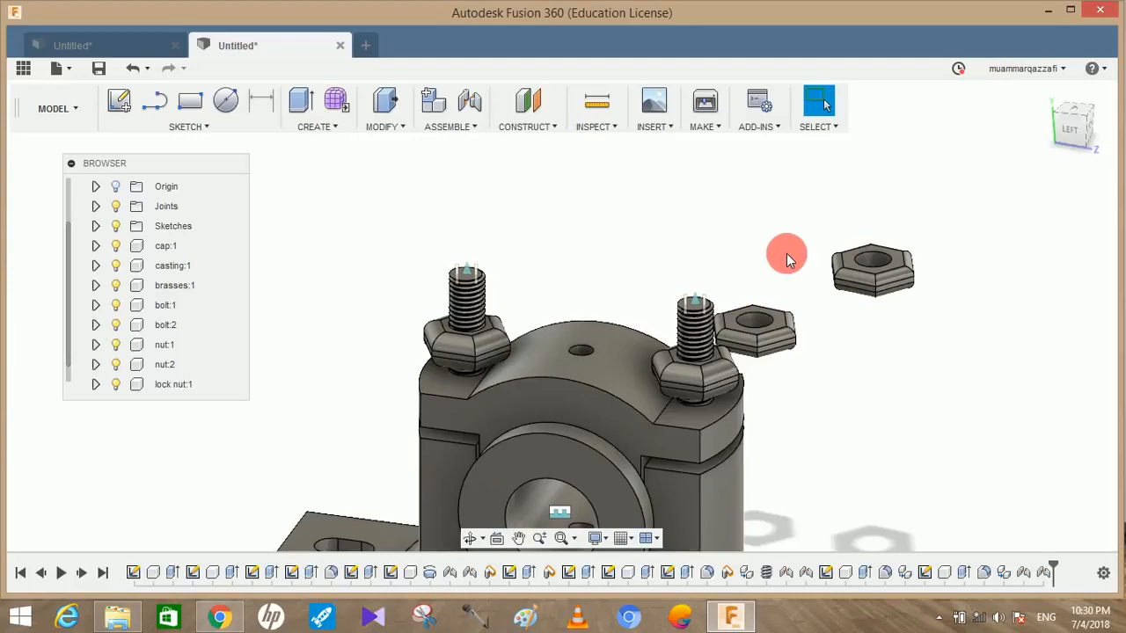
middle_drag(756, 262, 684, 244)
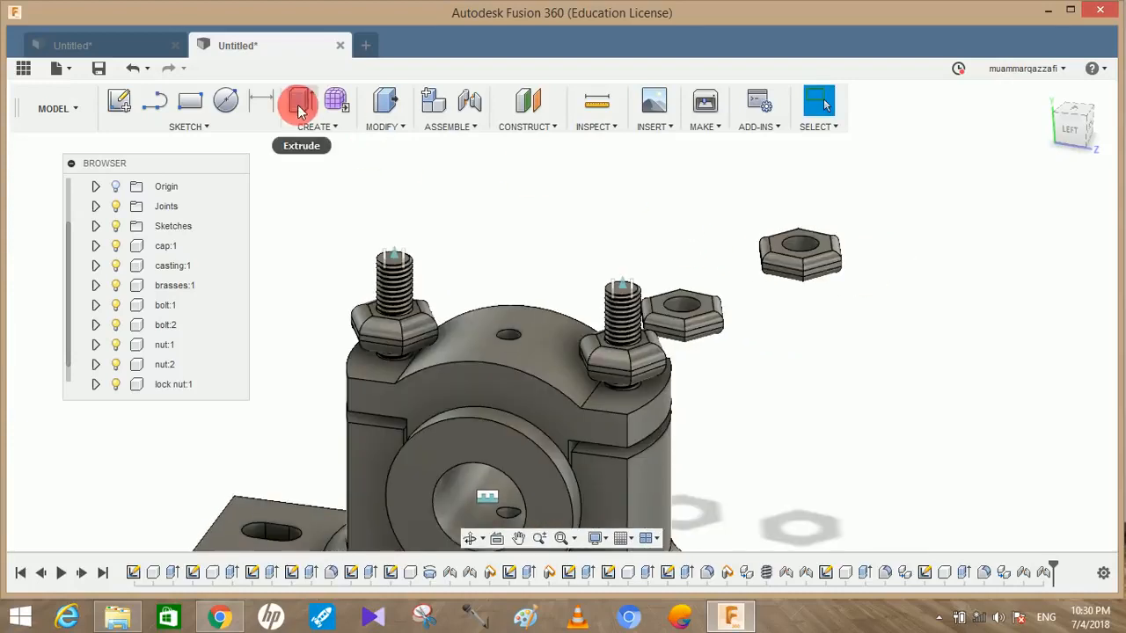
click(471, 104)
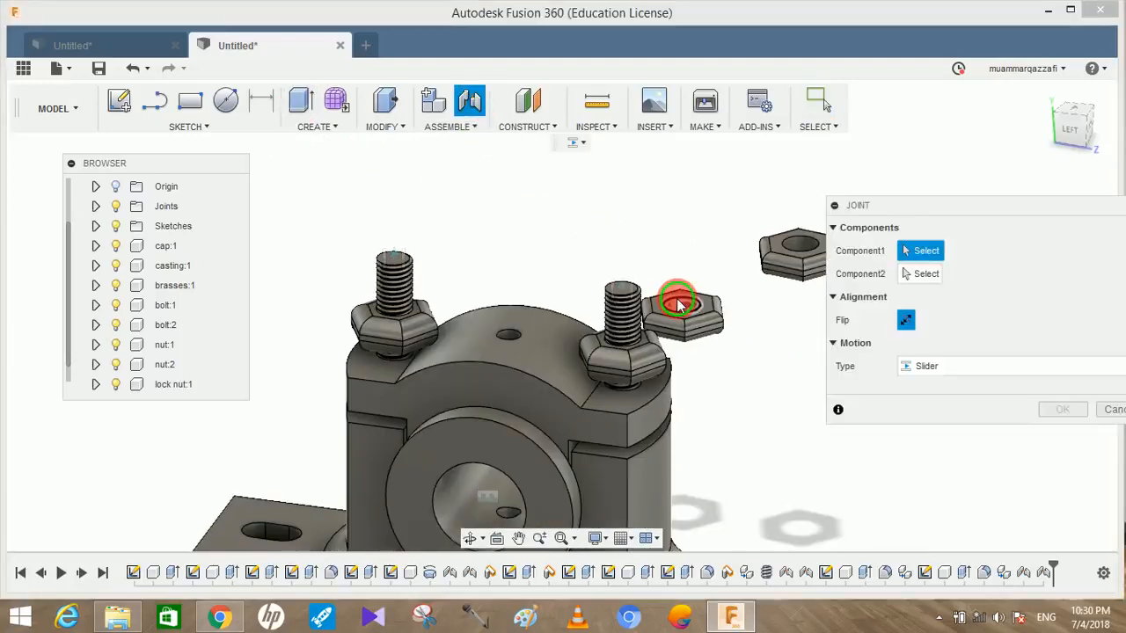
click(677, 304)
click(393, 264)
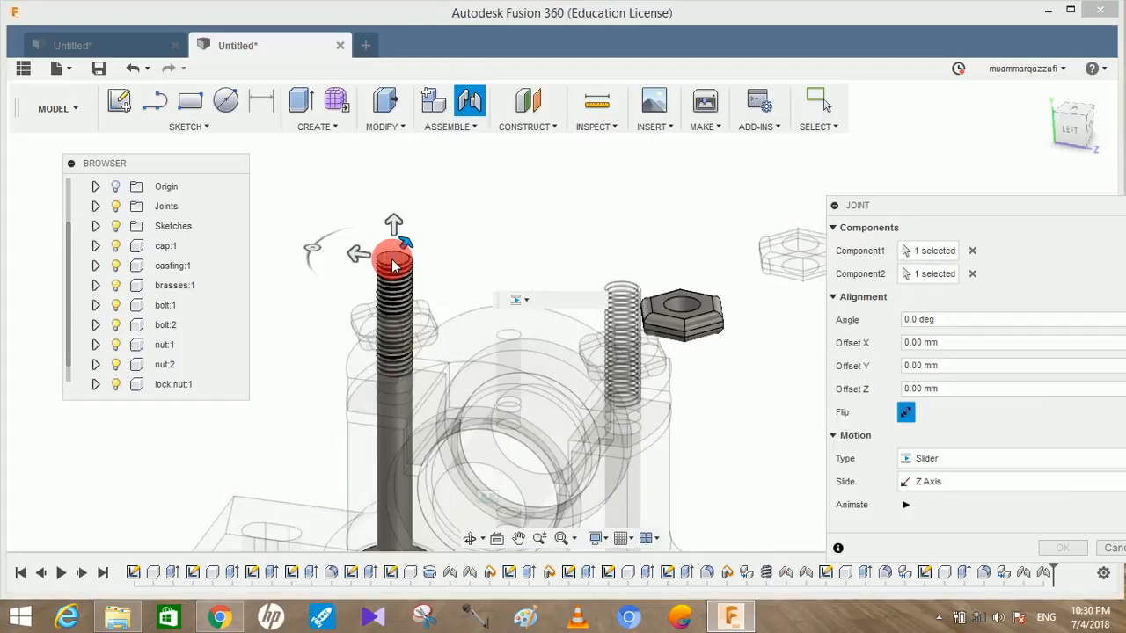
drag(394, 227, 401, 264)
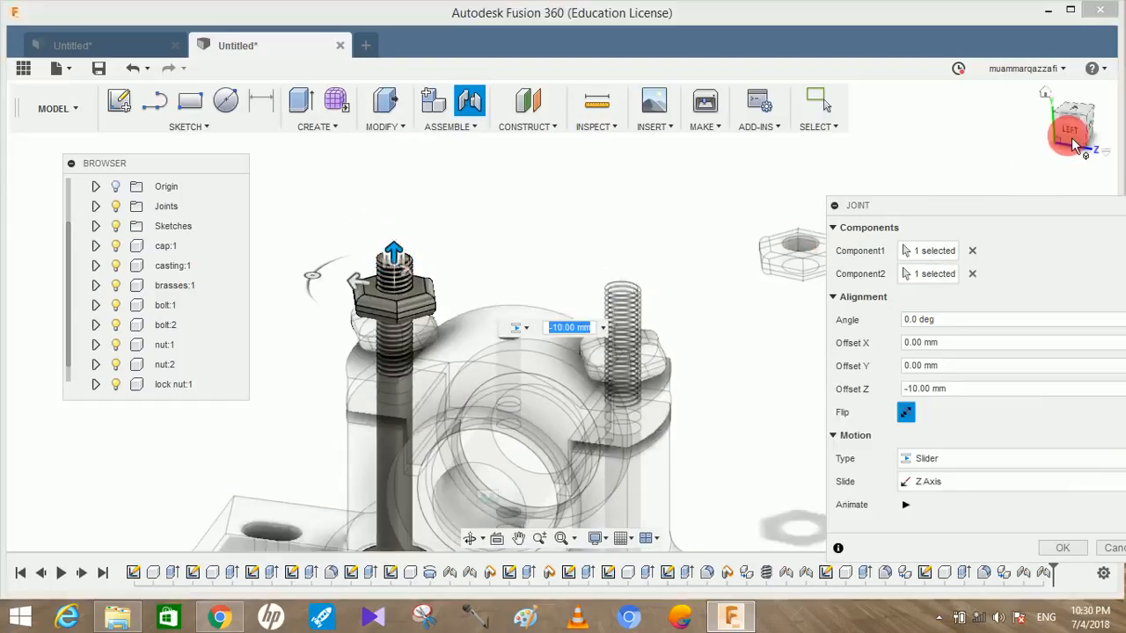
click(1069, 130)
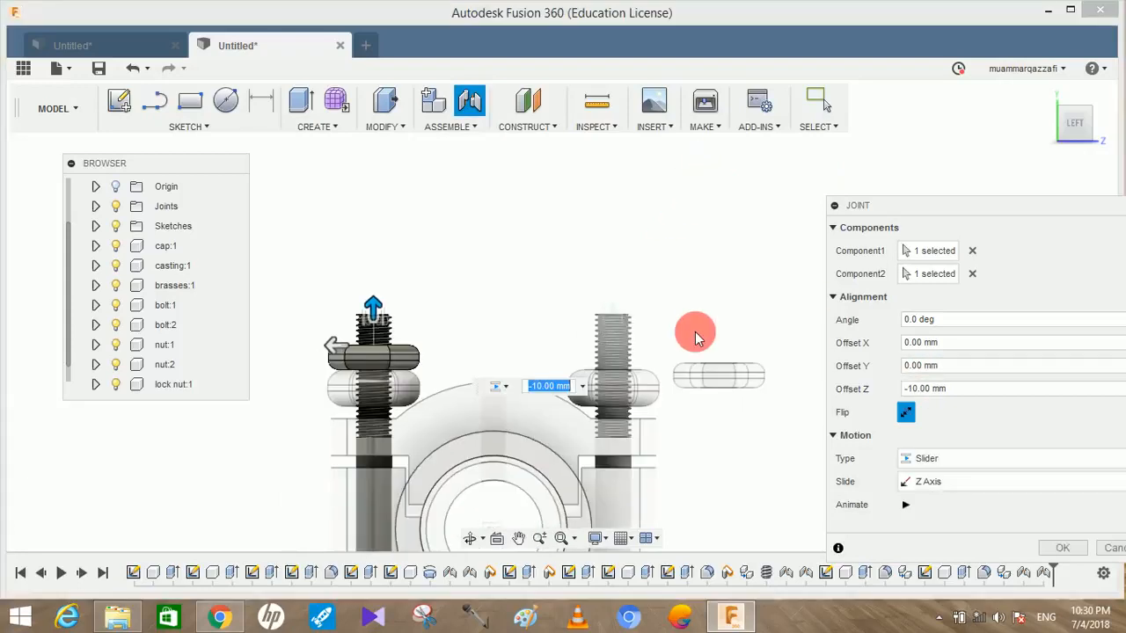
key(Return)
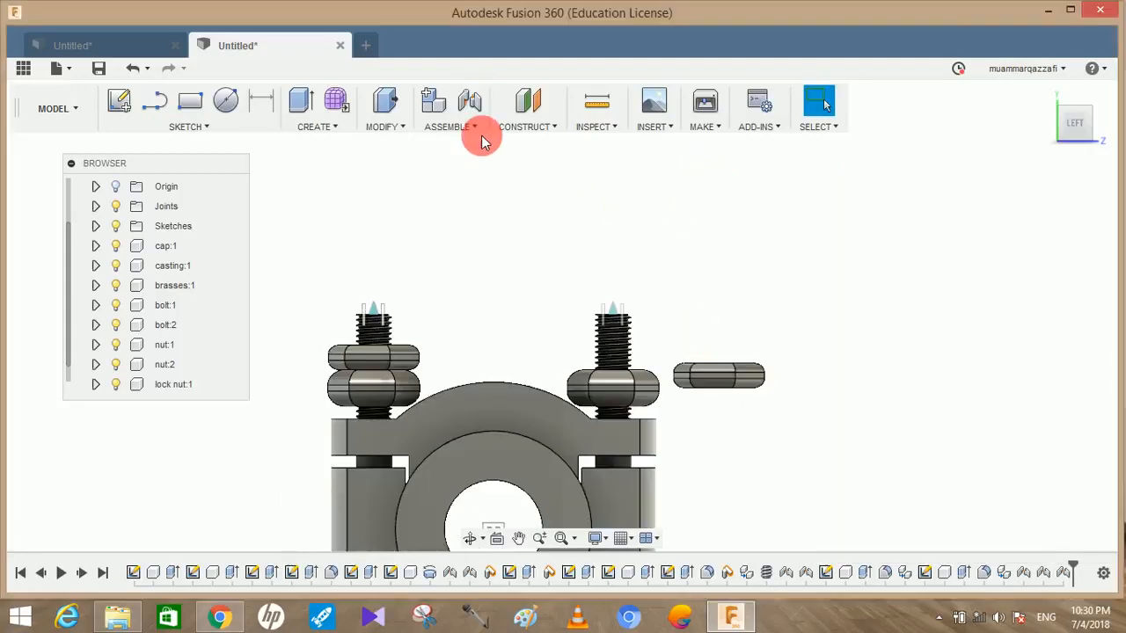
Step: Join the last lock nut to the bolt without one using a slider joint, moving it down the thread onto the thick nut
click(455, 100)
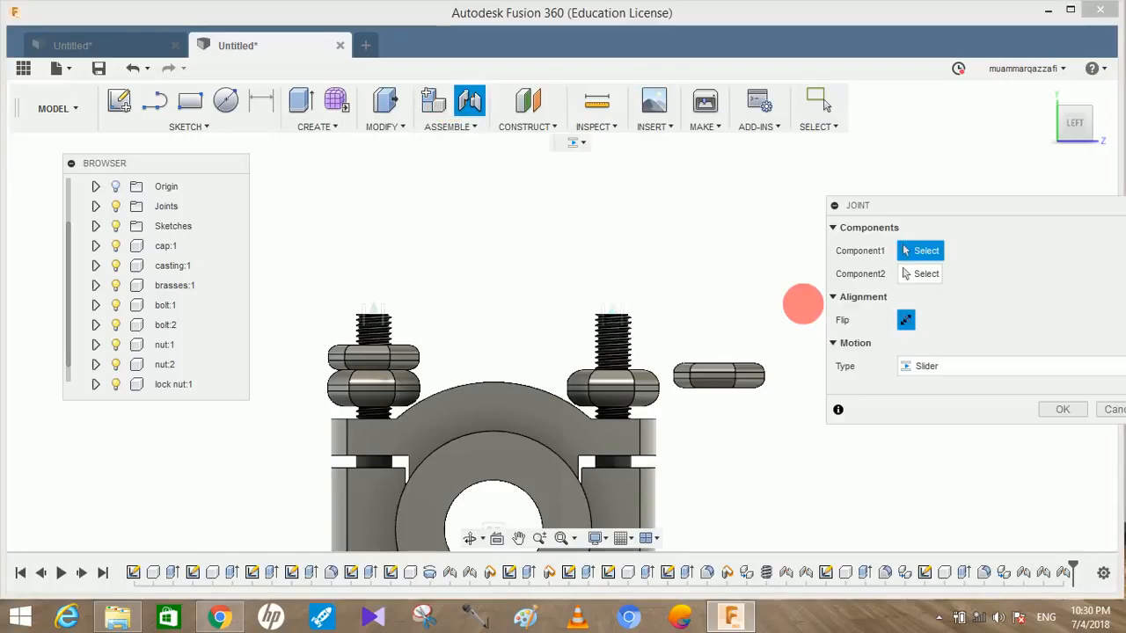
click(723, 340)
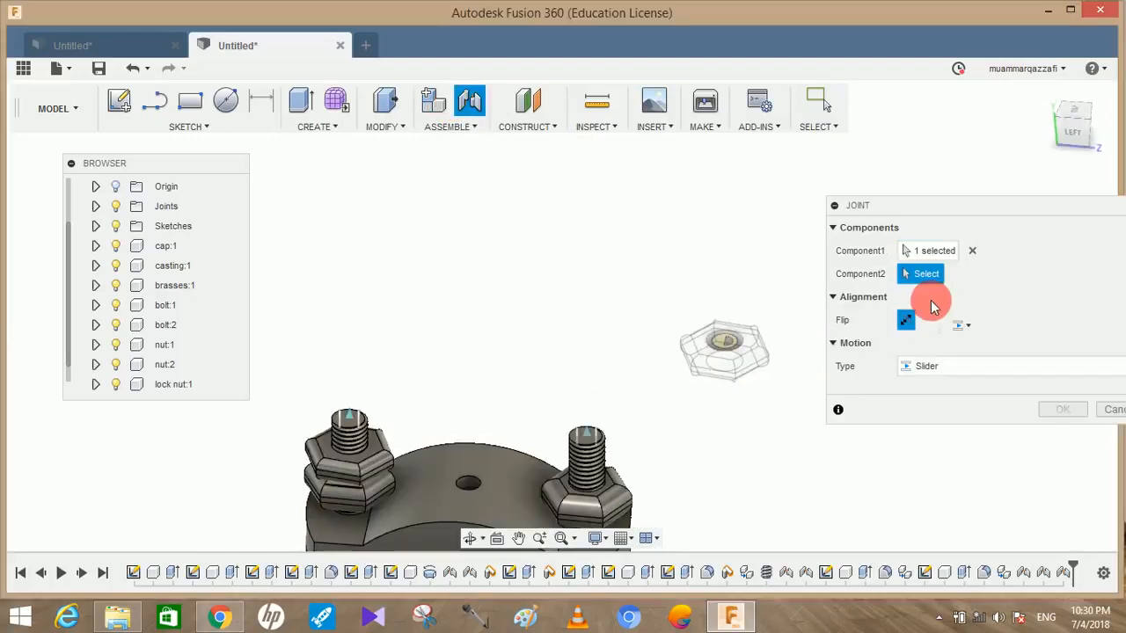
click(585, 444)
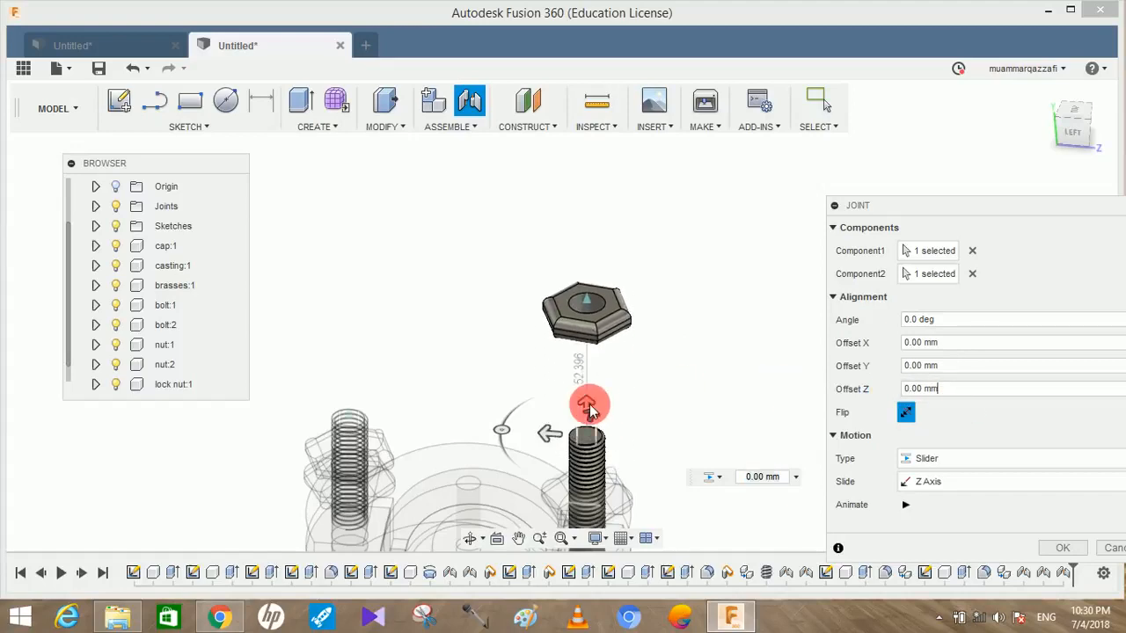
drag(592, 411, 591, 435)
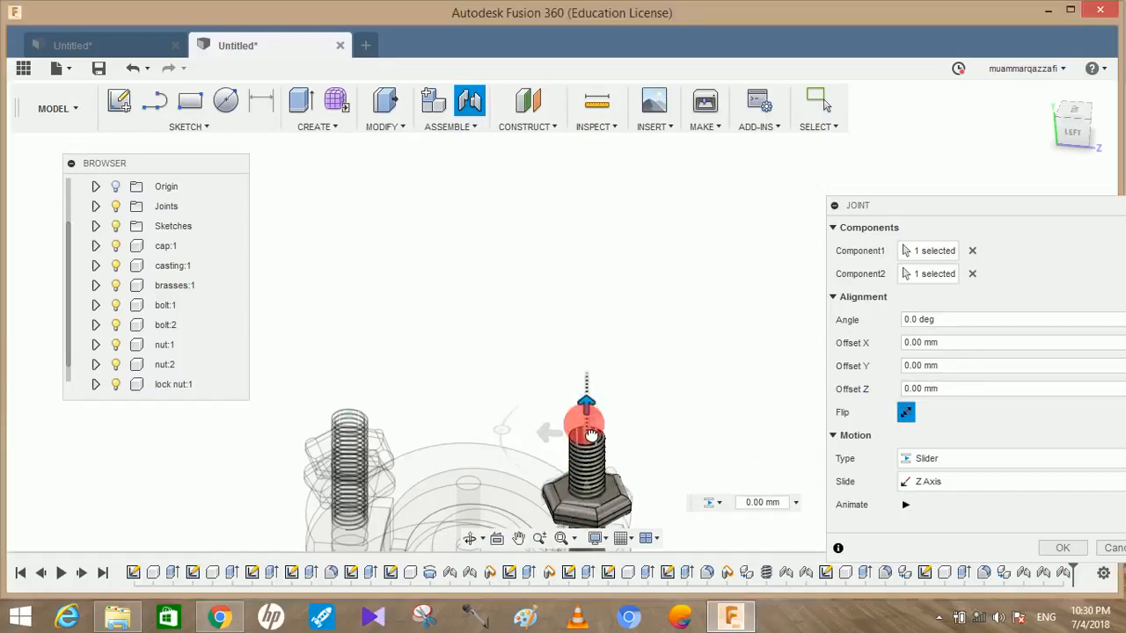
click(1063, 548)
Step: Open the Appearance settings for bodies and components and list the opaque plastic appearances in the library
scroll(767, 358, down, 3)
shift+middle_drag(771, 361, 772, 432)
click(506, 476)
shift+middle_drag(507, 476, 863, 443)
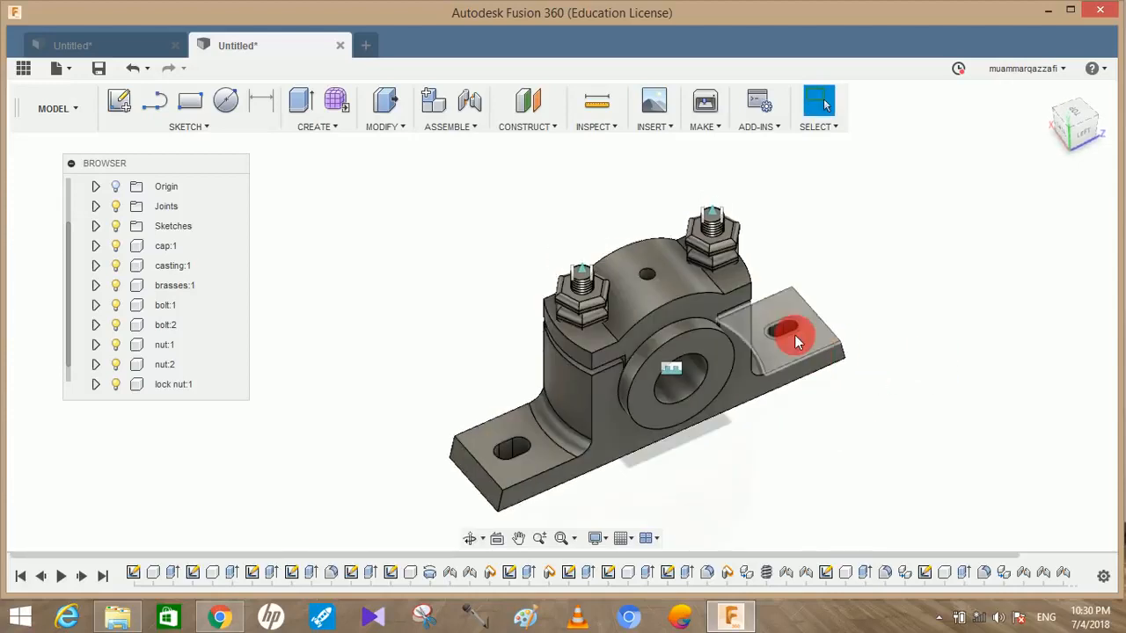
shift+middle_drag(807, 373, 872, 173)
right_click(873, 173)
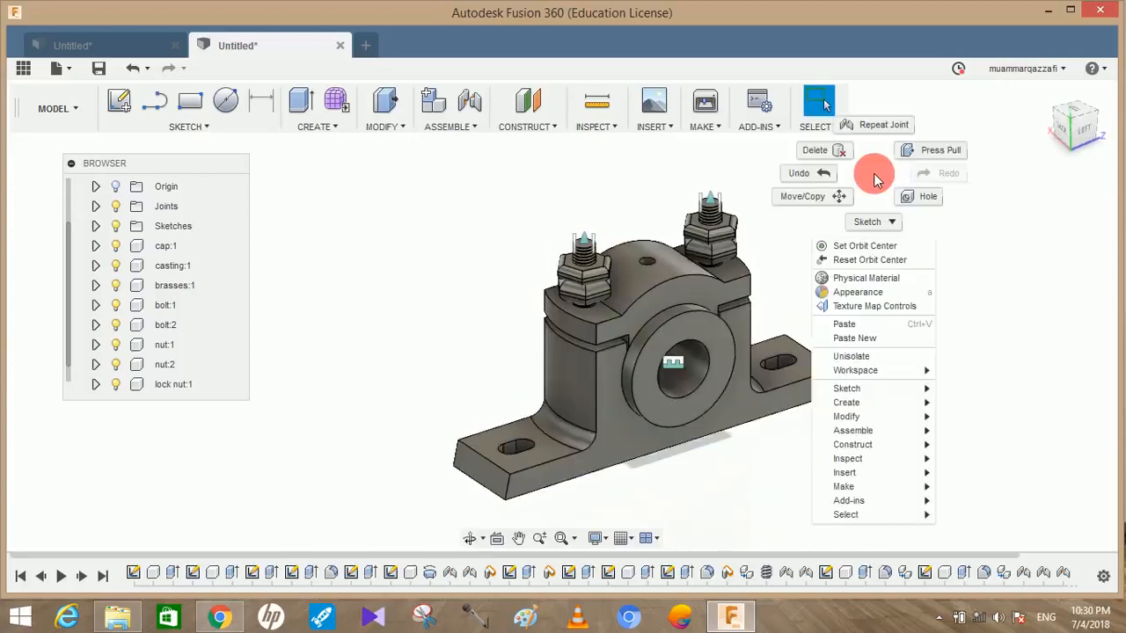
click(851, 288)
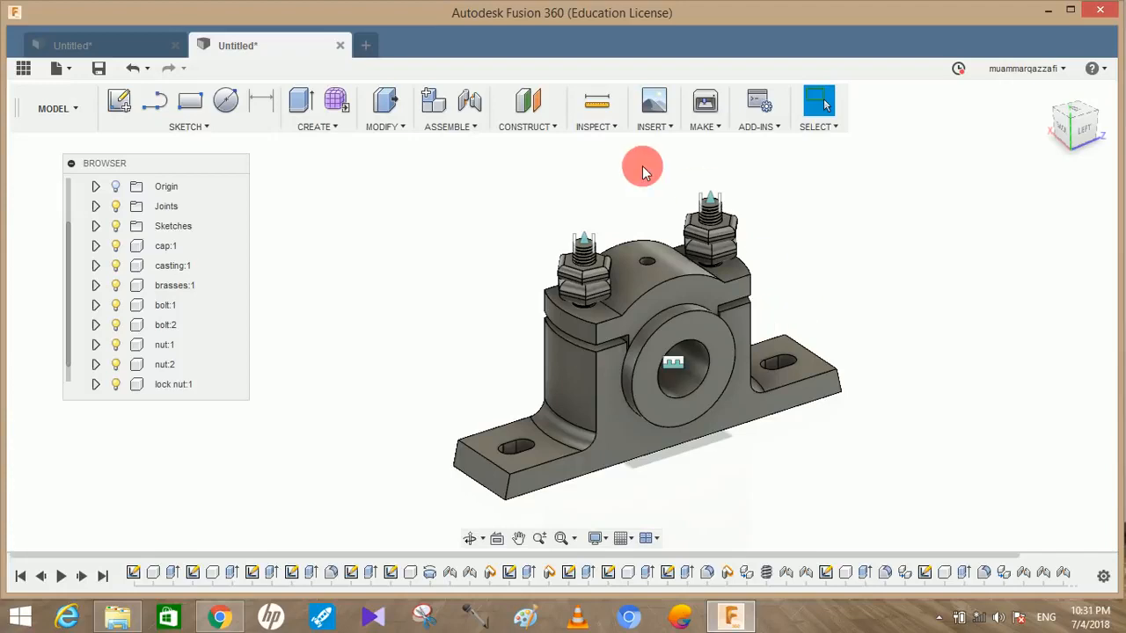
key(a)
drag(737, 155, 875, 78)
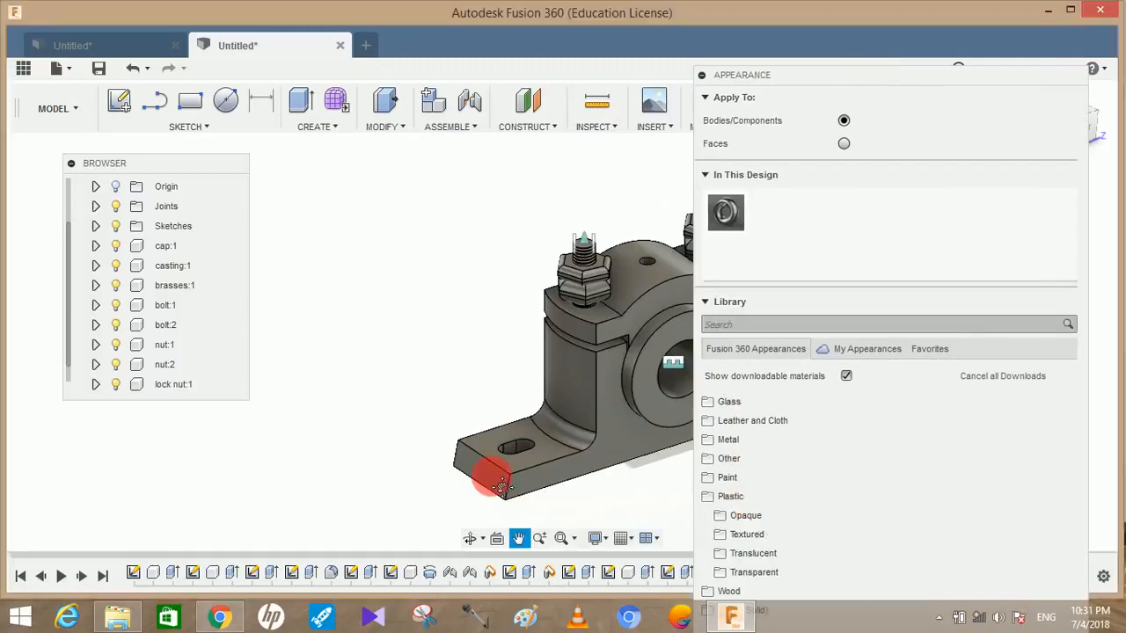
click(771, 518)
drag(841, 84, 872, 39)
scroll(844, 436, down, 2)
scroll(843, 439, up, 1)
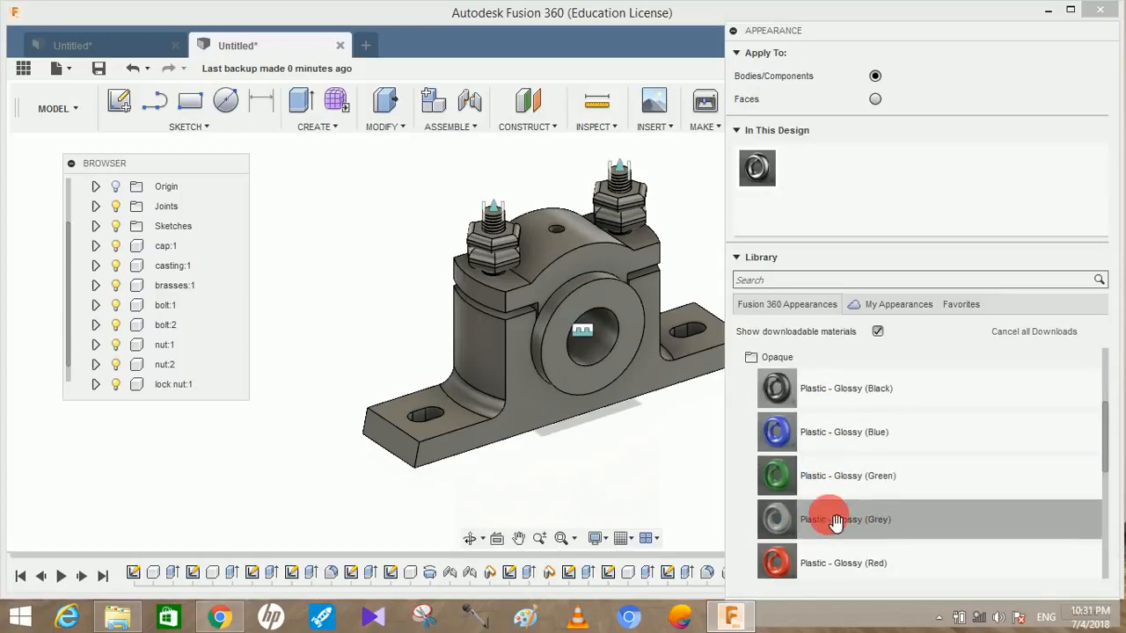
Step: Apply Plastic - Glossy (Green) to the casting, Plastic - Glossy (Blue) to the cap and Plastic - Glossy (Yellow) to the brasses
drag(776, 476, 515, 425)
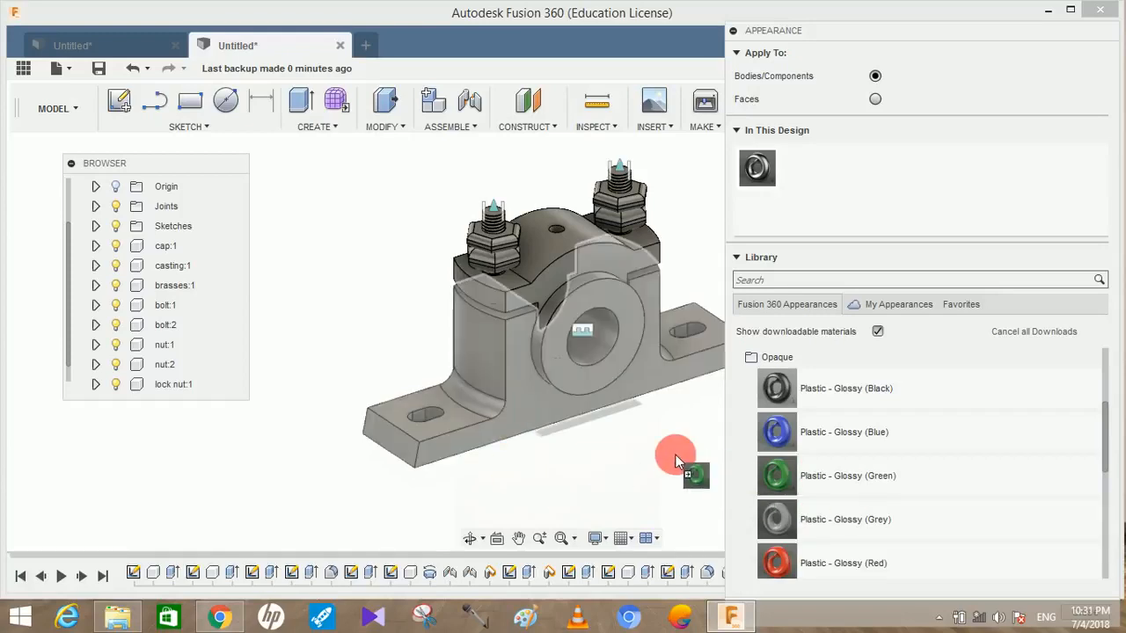
drag(760, 474, 617, 446)
drag(837, 432, 572, 256)
scroll(830, 476, down, 3)
drag(813, 542, 557, 372)
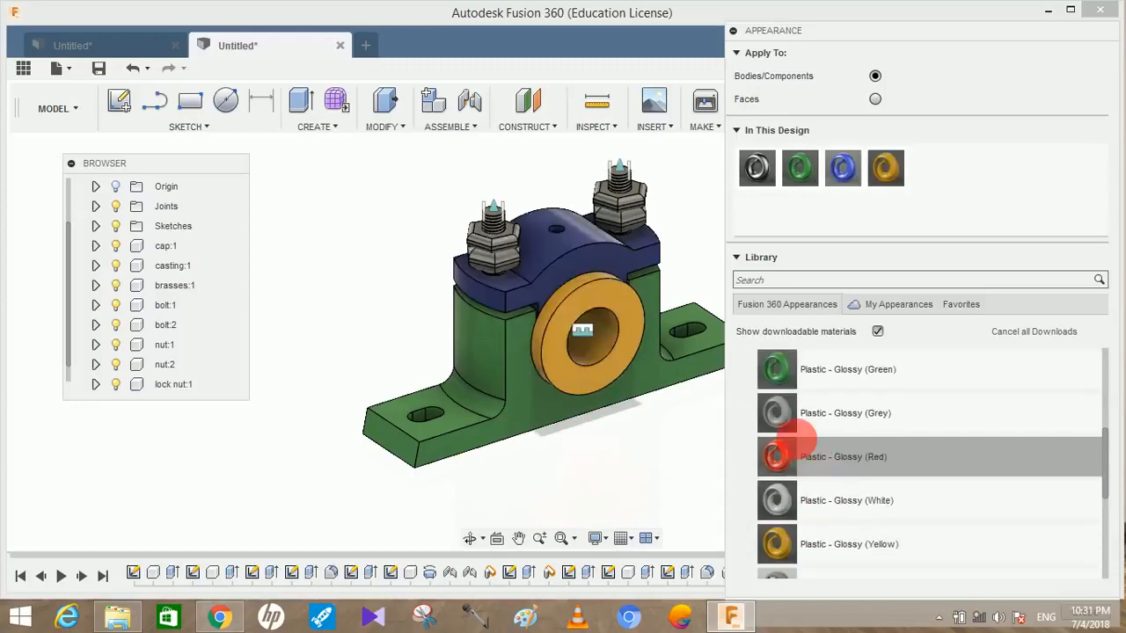
Step: Apply Plastic - Glossy (Red) to the bolts and Plastic - Glossy (Black) to all nuts and lock nuts, and close the appearance settings
drag(831, 469, 613, 182)
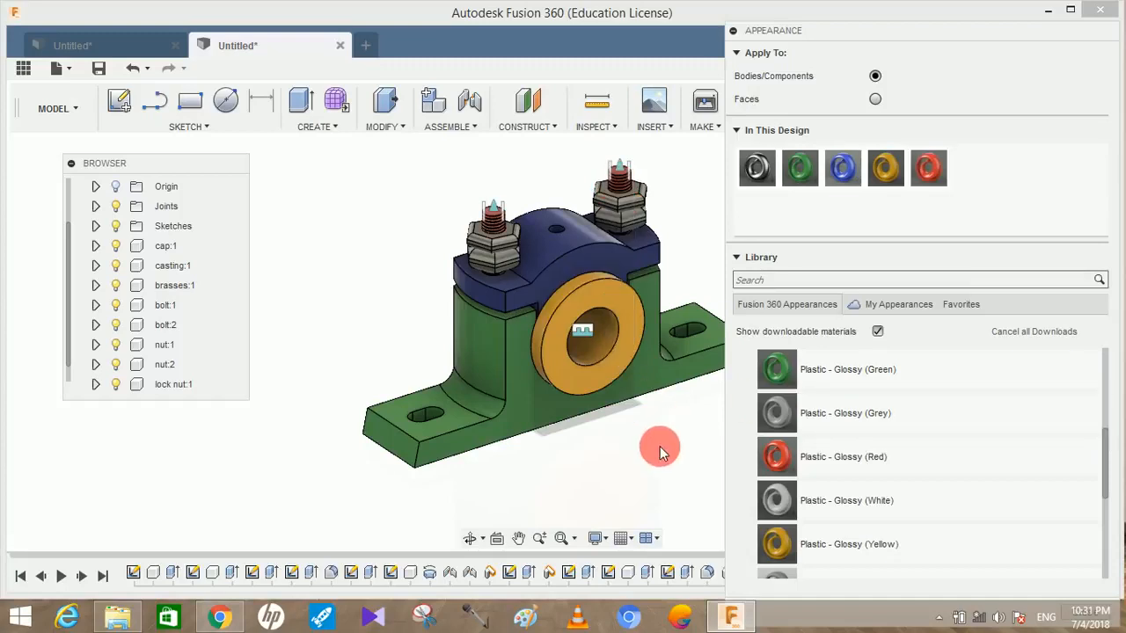
scroll(789, 438, up, 2)
drag(842, 389, 624, 215)
drag(842, 395, 504, 241)
drag(838, 393, 654, 218)
drag(669, 355, 808, 403)
key(Escape)
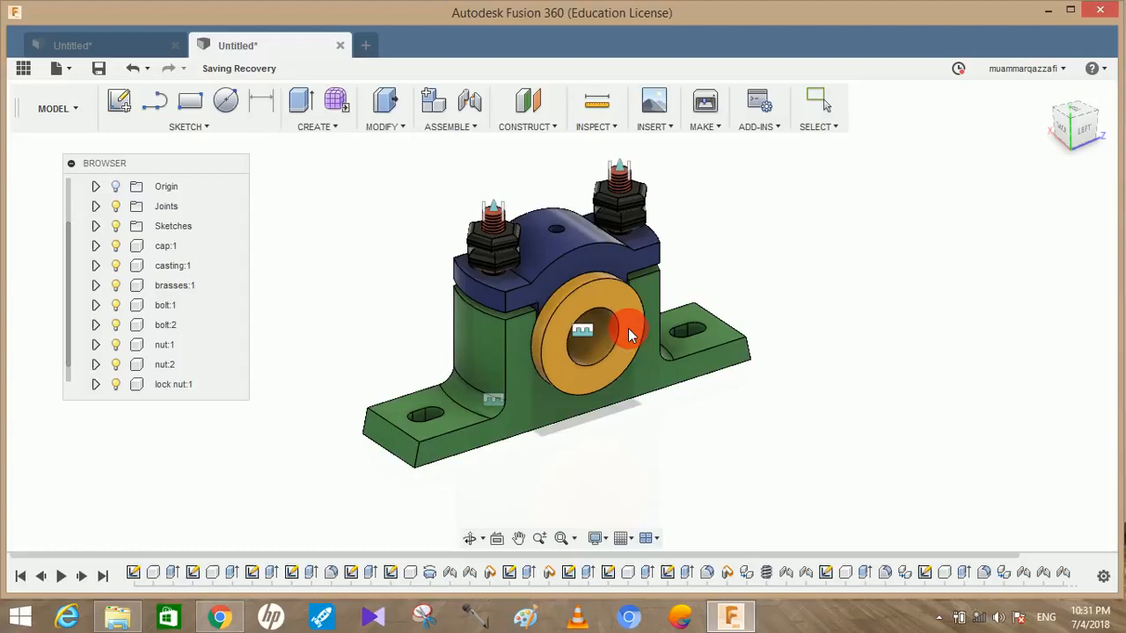
shift+middle_drag(744, 341, 817, 427)
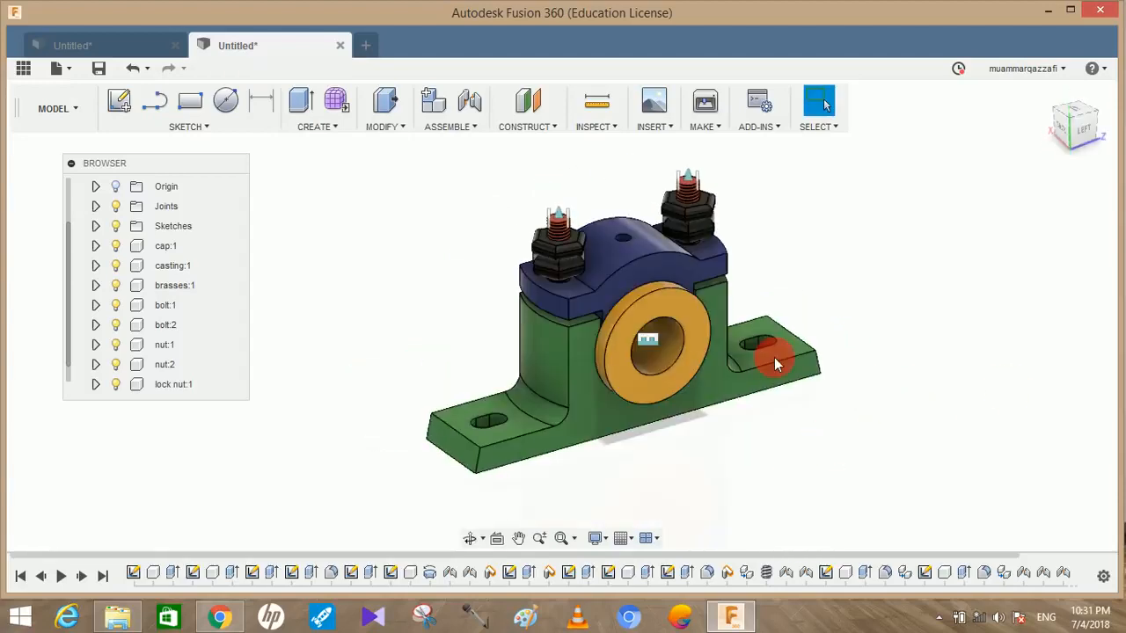
shift+middle_drag(620, 286, 953, 285)
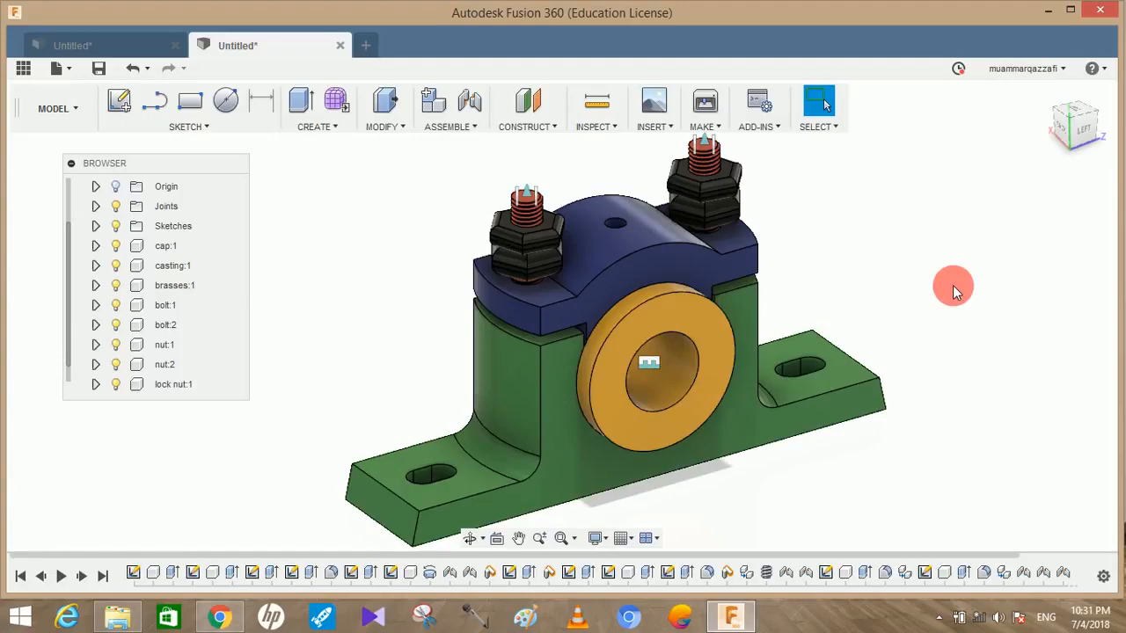